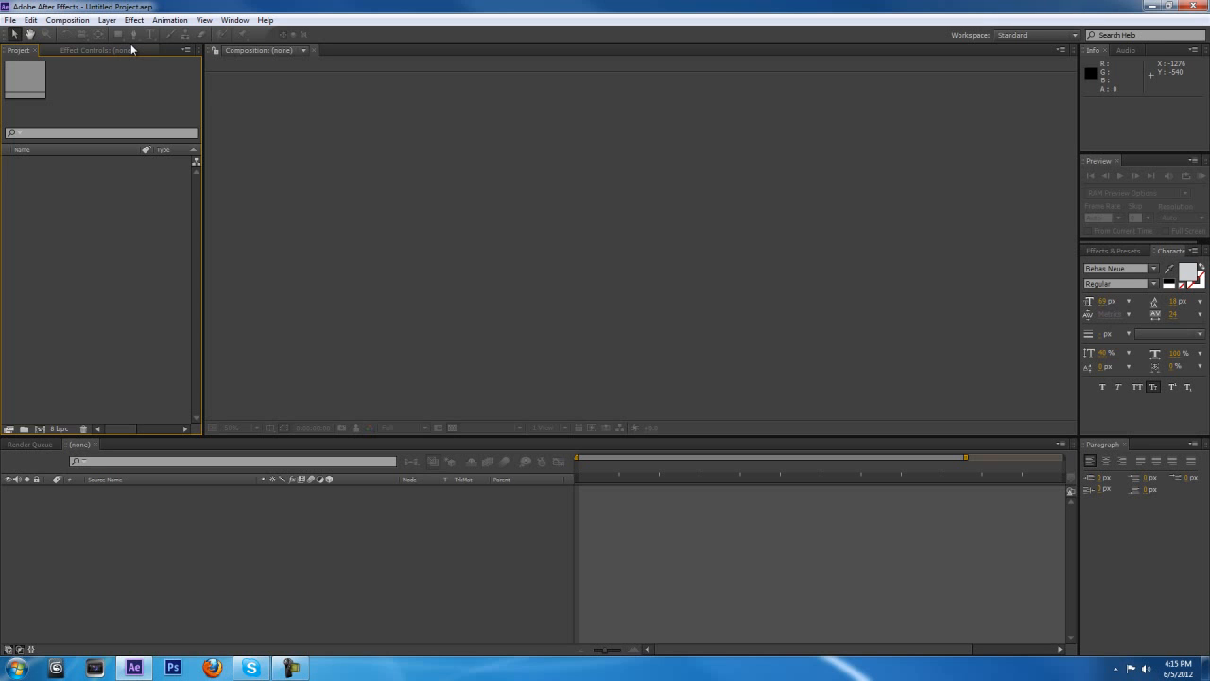
click(132, 50)
click(19, 50)
click(98, 50)
click(19, 51)
click(95, 48)
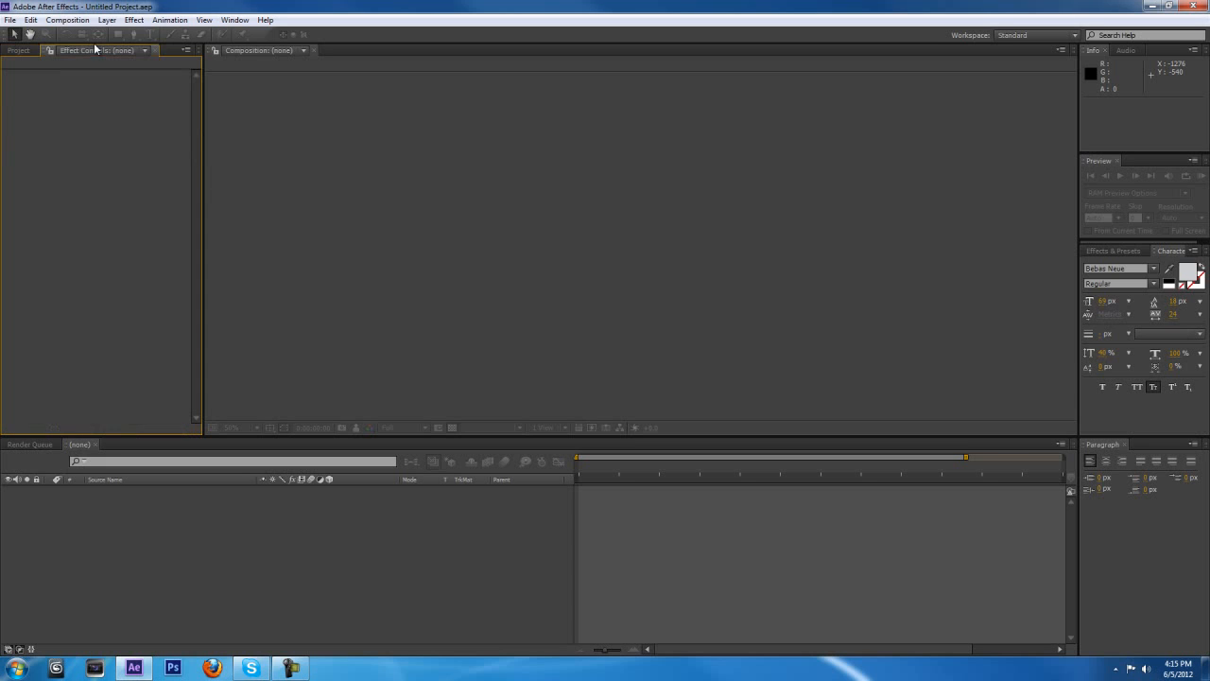
click(19, 50)
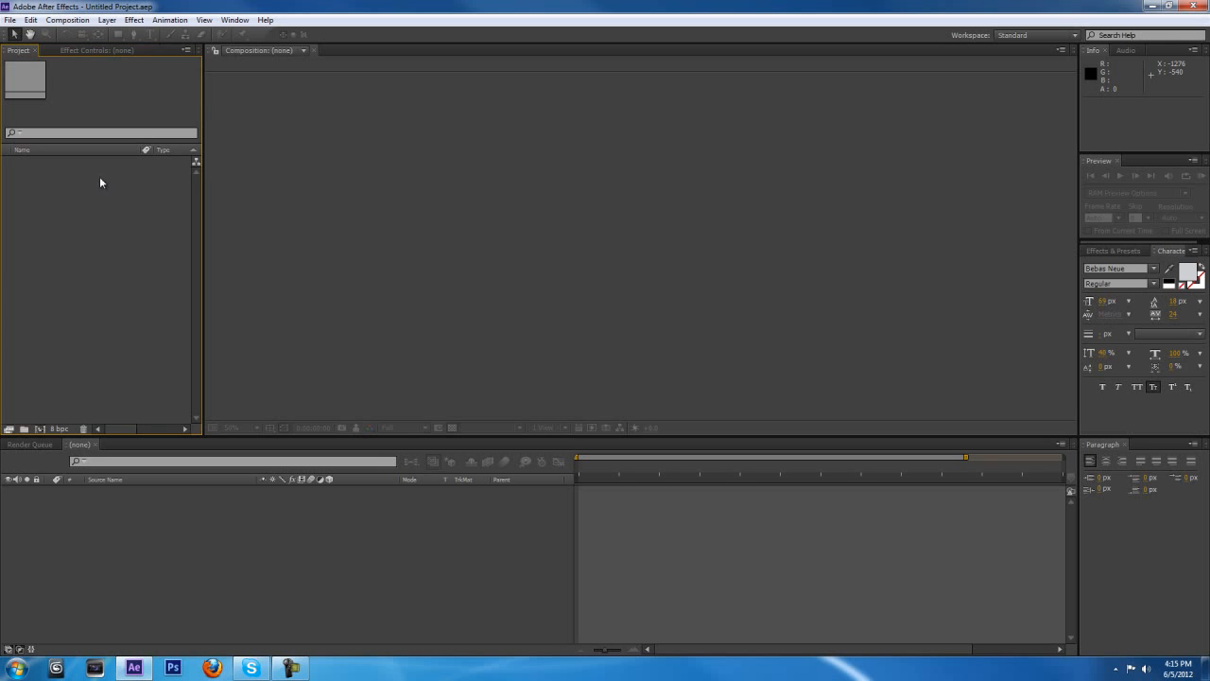
- Import the cinematic AVI clip from the C4D 3d text tutorial folder on the Desktop as footage
double_click(90, 266)
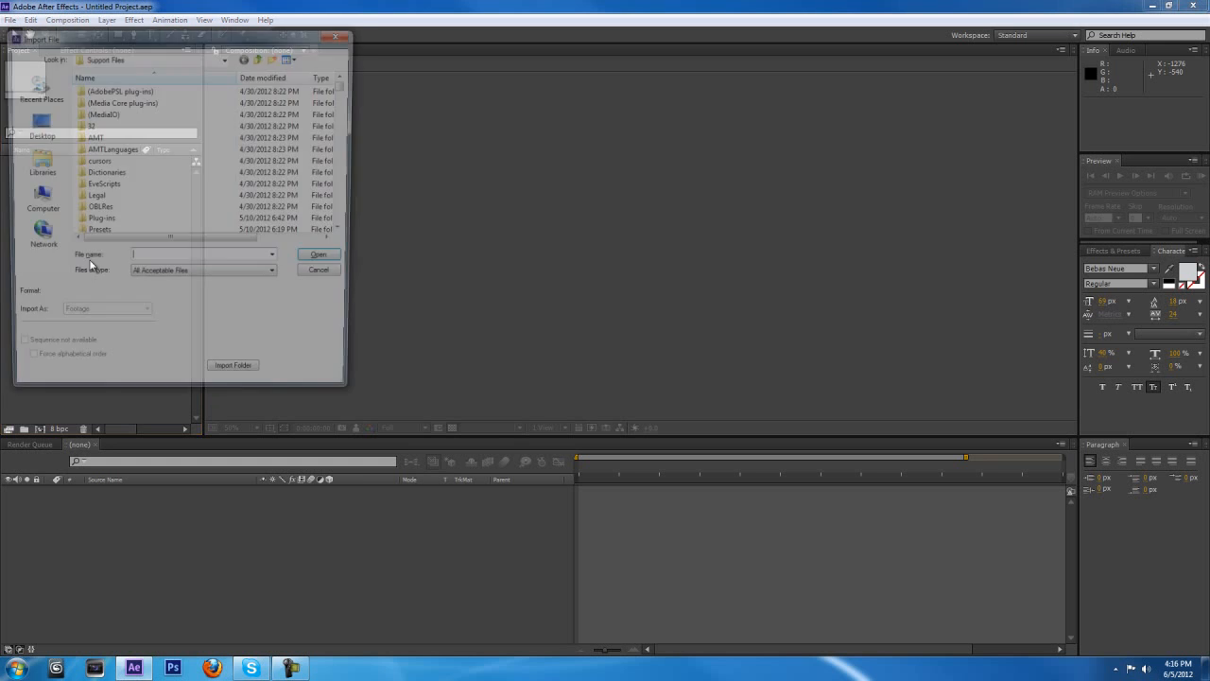
scroll(346, 121, down, 2)
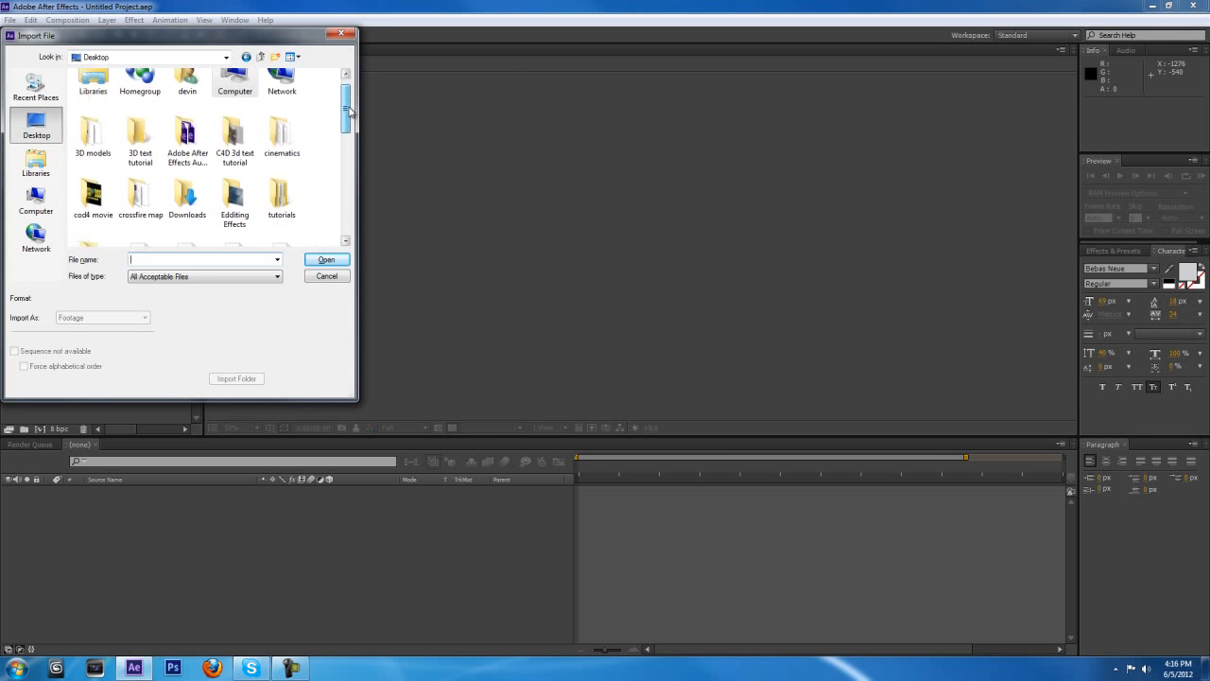
double_click(232, 129)
click(169, 114)
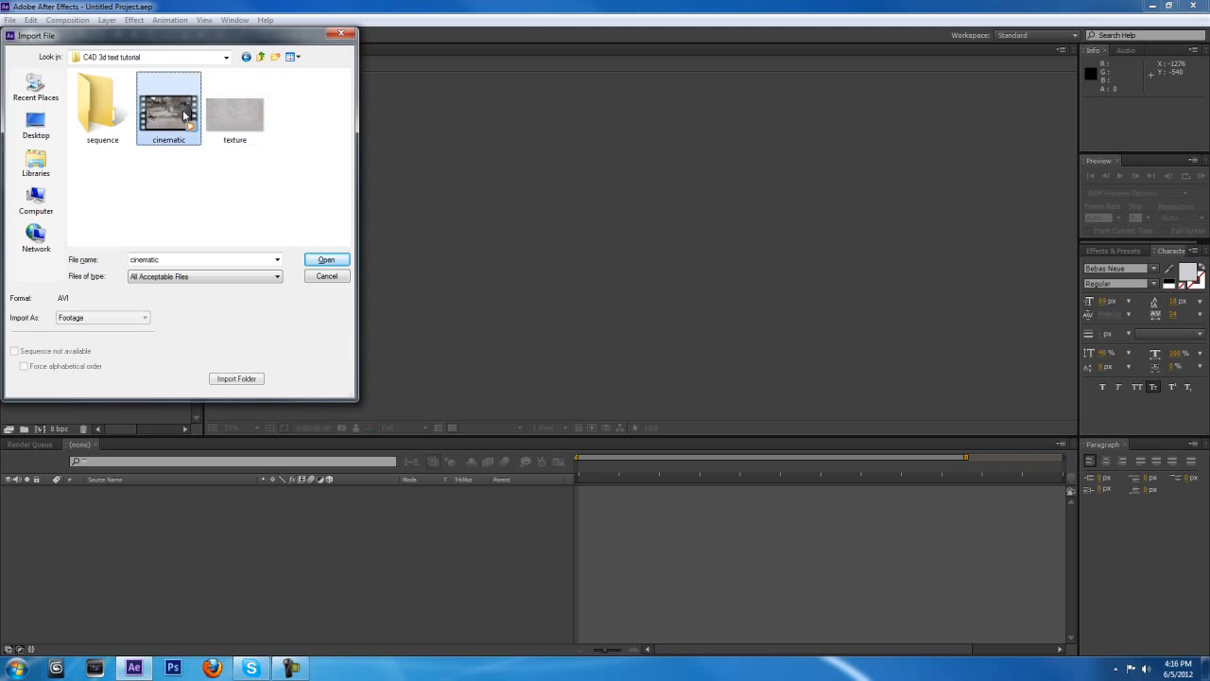
click(323, 259)
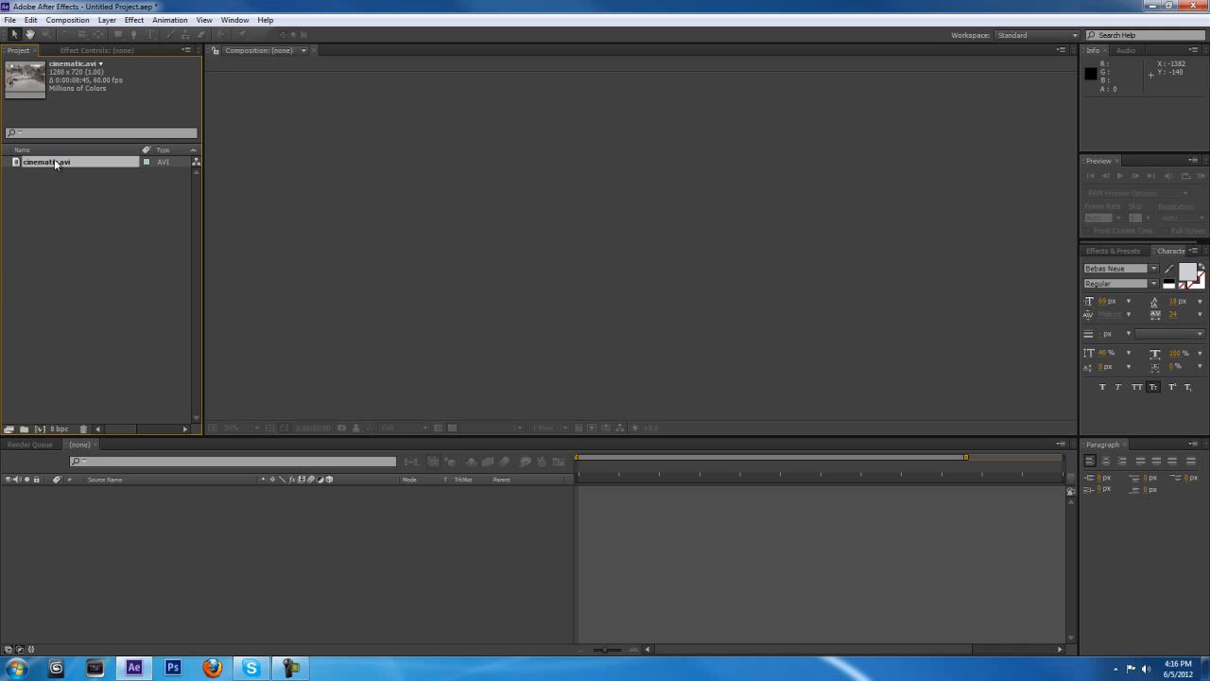
- Create a new composition from the cinematic.avi footage and scrub through the clip
drag(57, 165, 39, 428)
drag(581, 466, 909, 467)
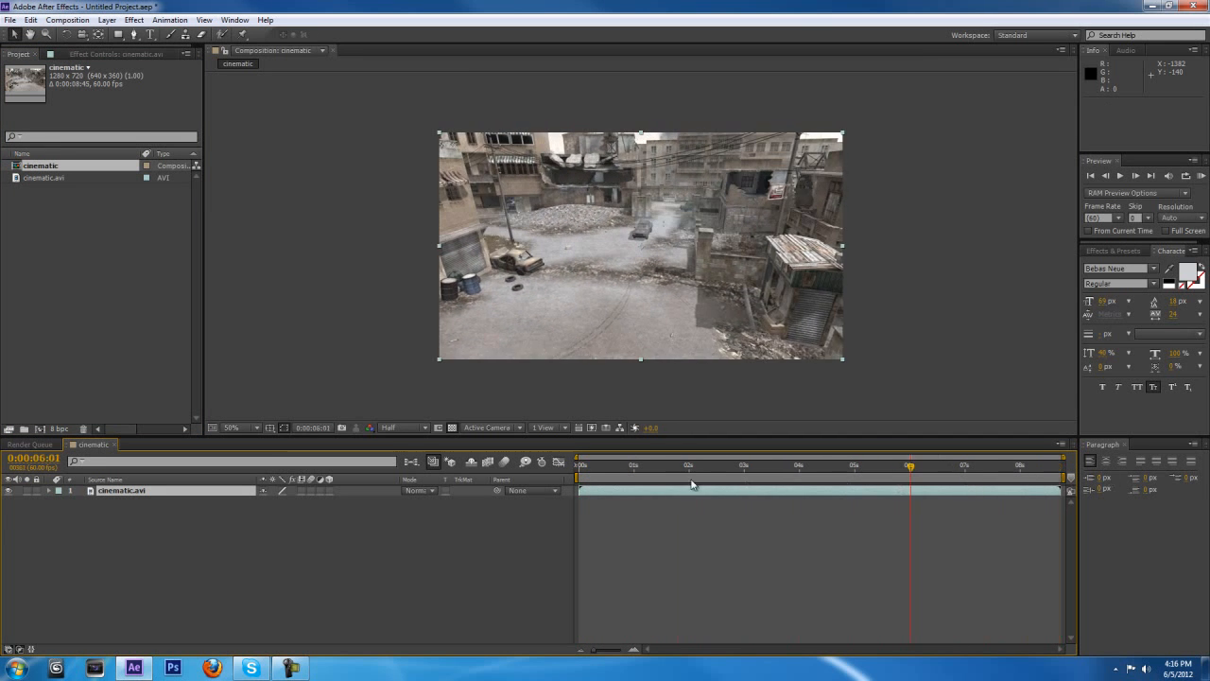
drag(691, 485, 559, 482)
- Enable time remapping on the cinematic.avi layer and move its last keyframe and the layer's end to about 4 seconds
drag(782, 467, 800, 471)
right_click(793, 492)
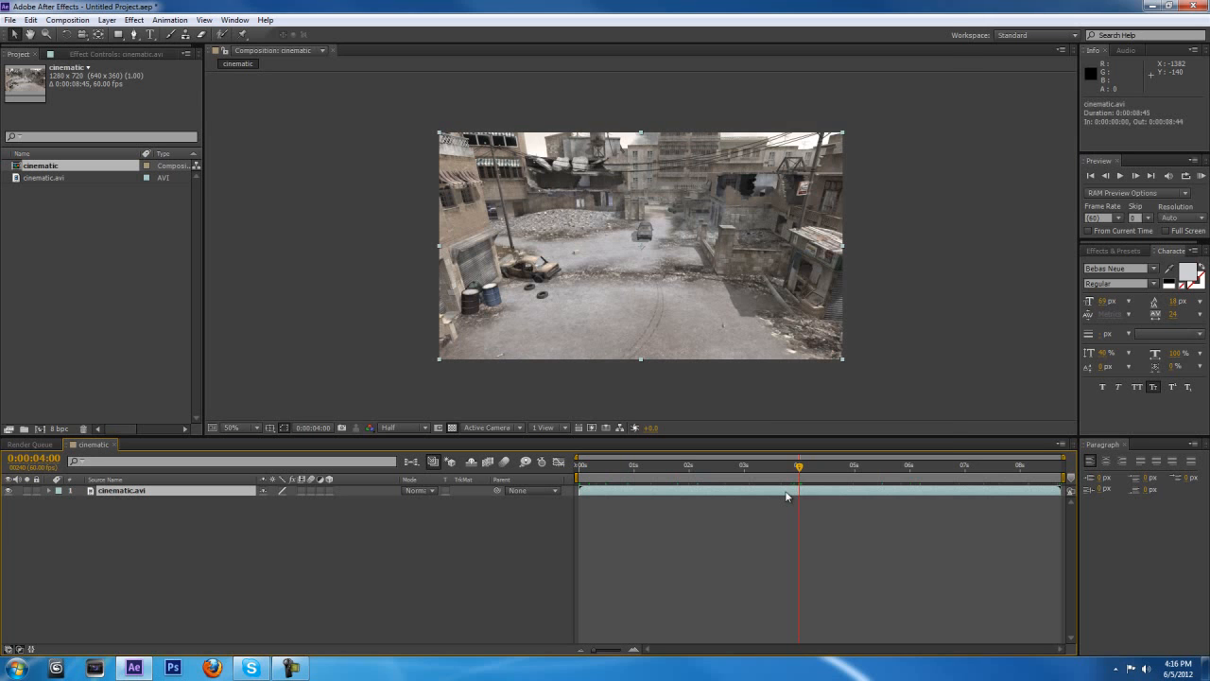
mouse_move(915, 97)
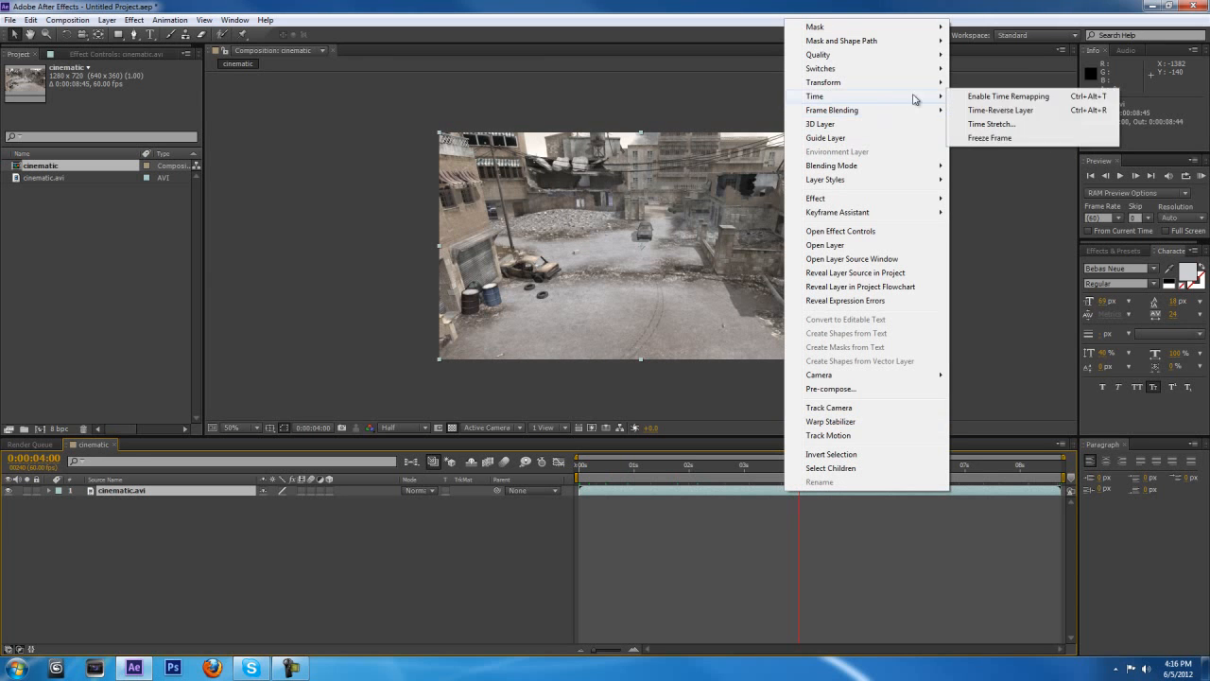
click(983, 97)
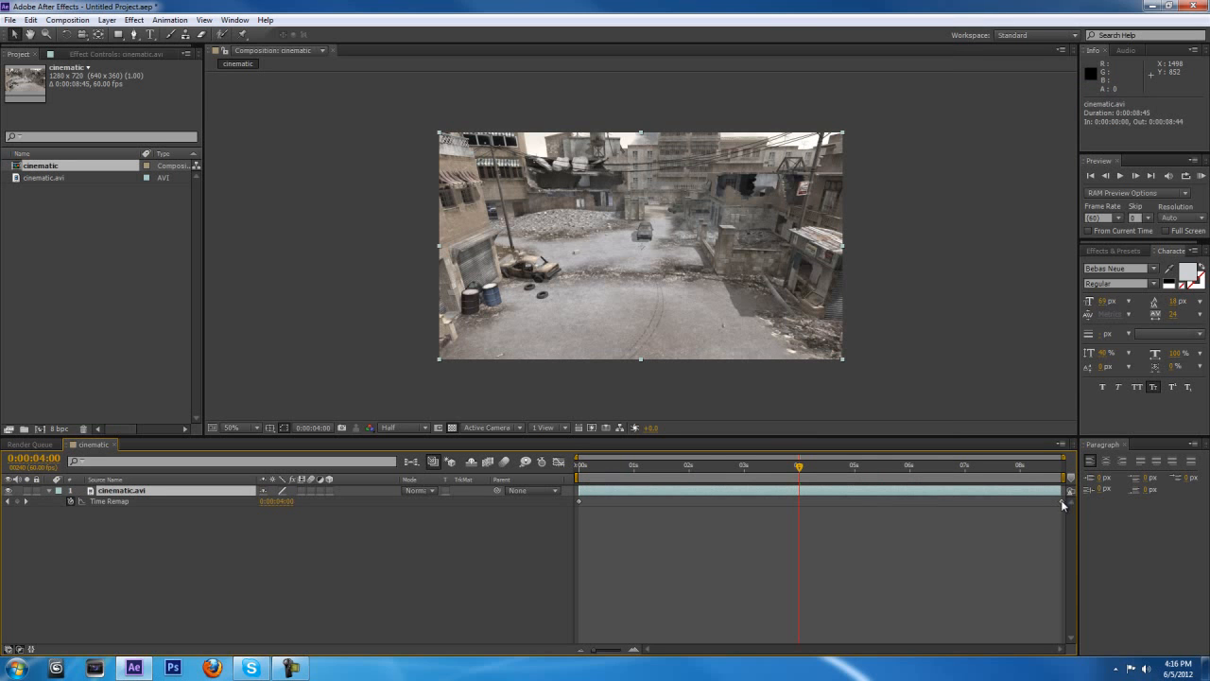
drag(1061, 502, 801, 502)
drag(1064, 491, 801, 492)
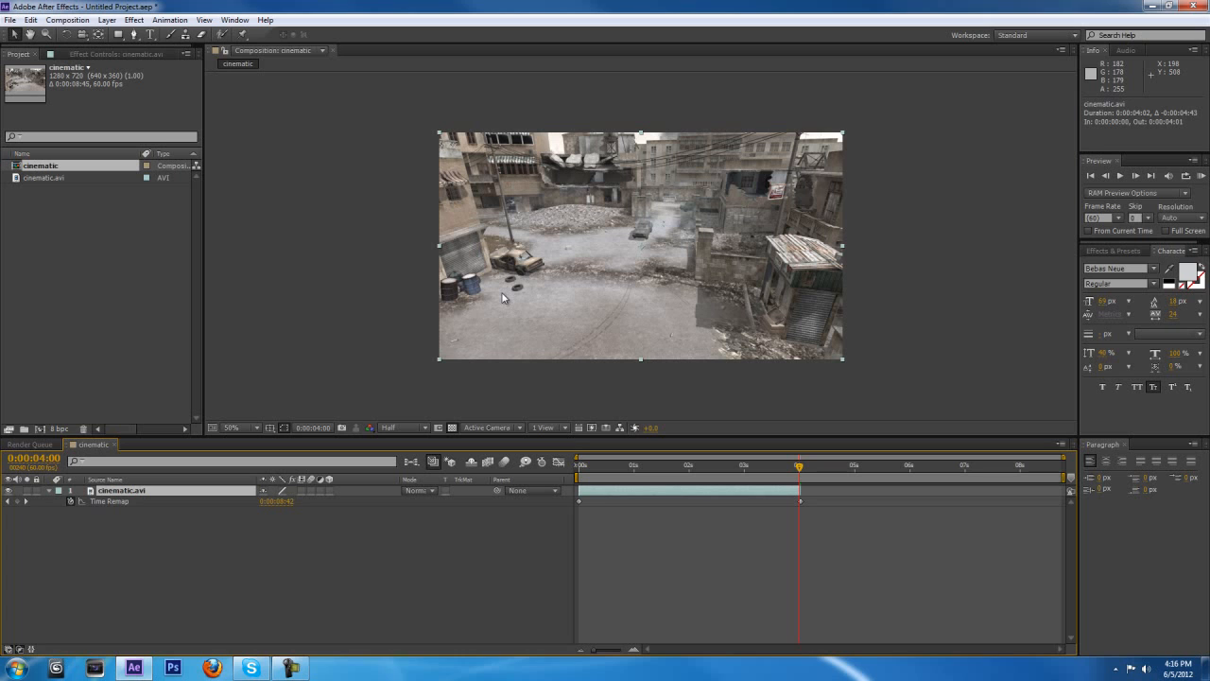
- Set the work area from 0:00:00:00 to 0:00:04:00 and trim the composition to it
key(b)
drag(769, 469, 536, 465)
key(b)
click(802, 468)
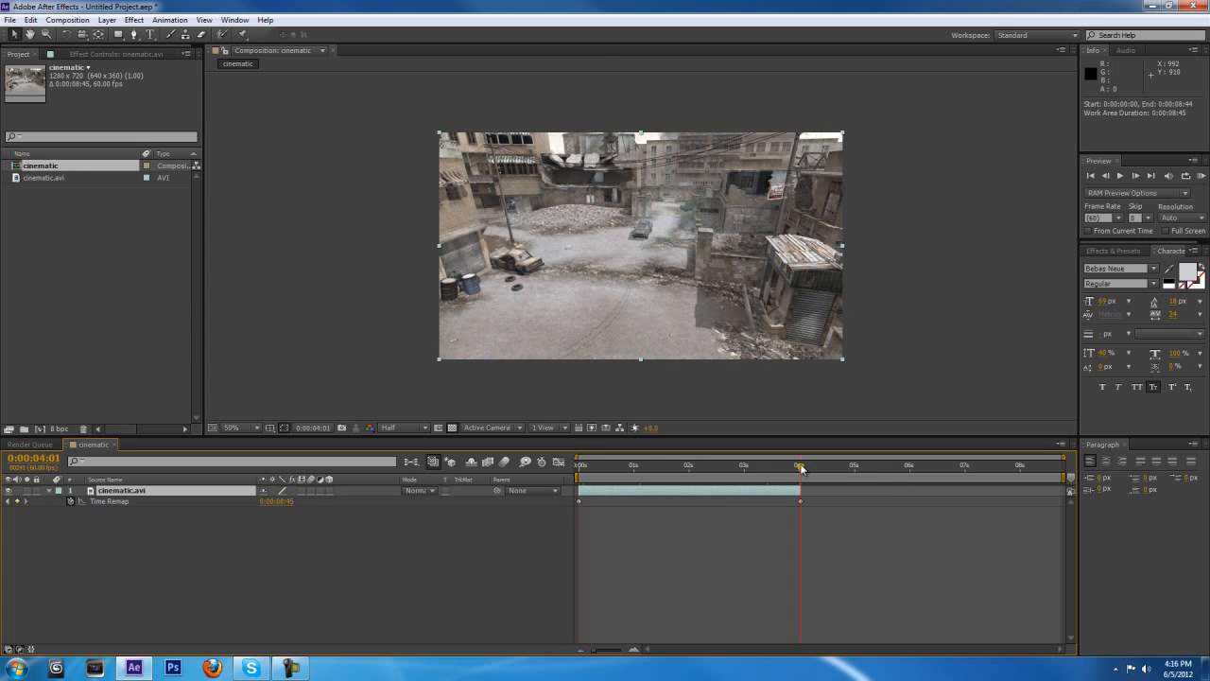
key(Page_Up)
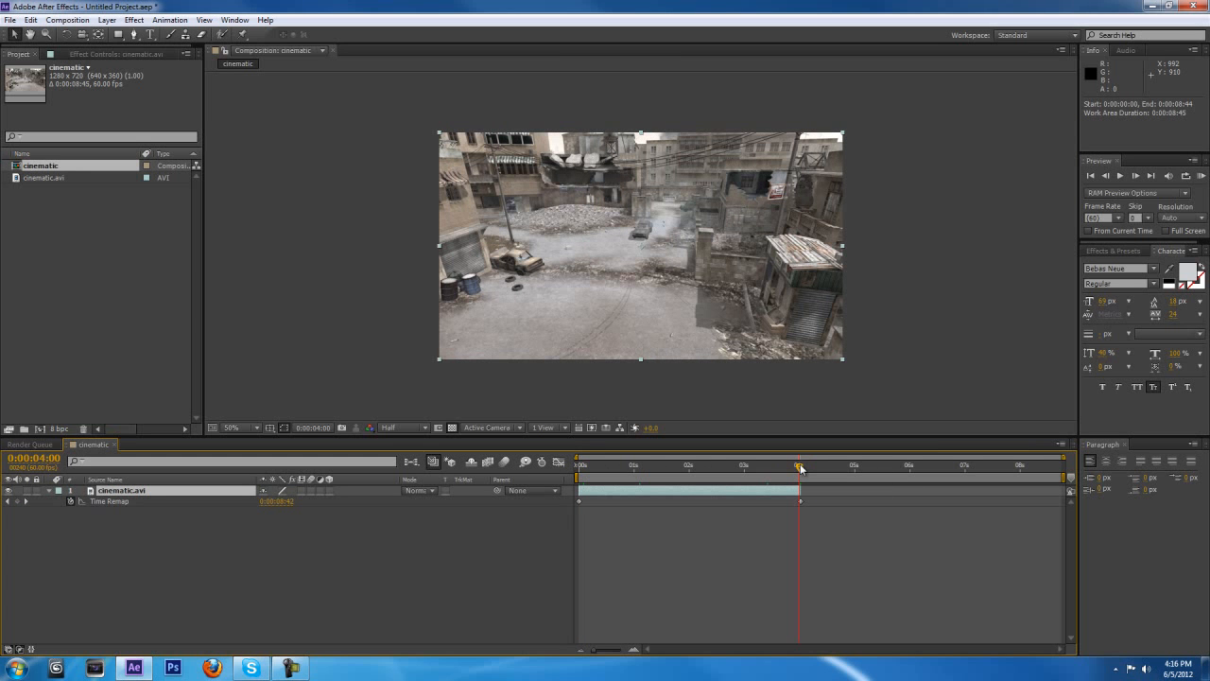
key(n)
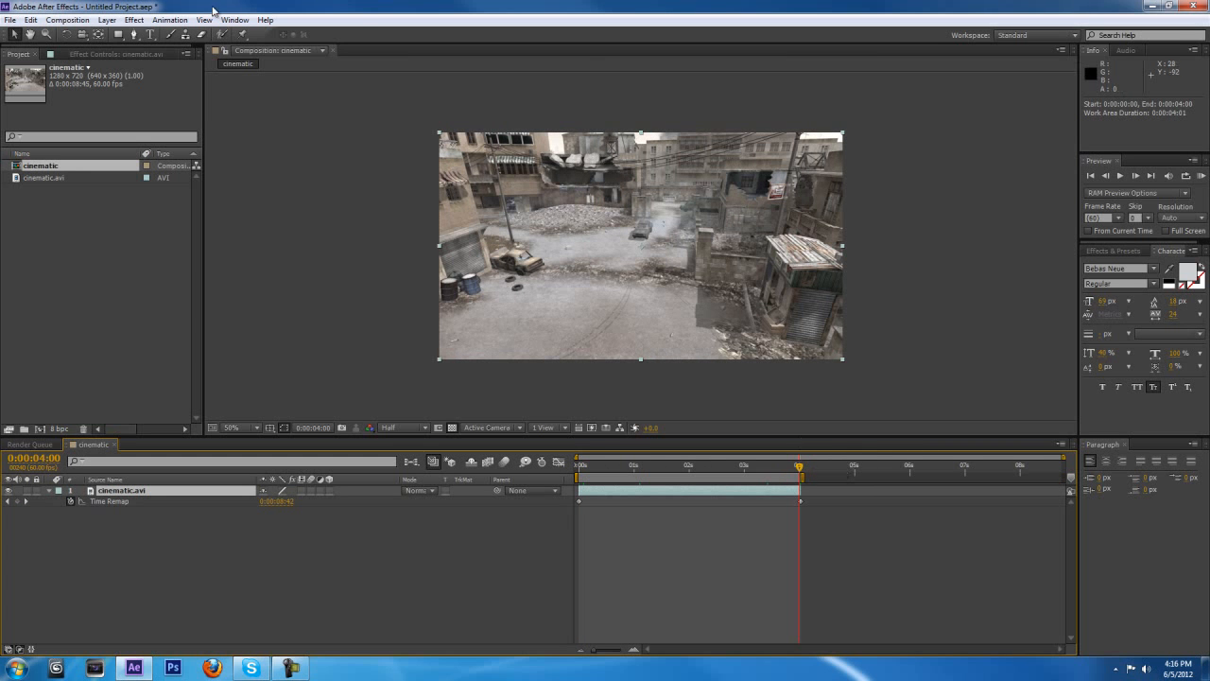
click(75, 20)
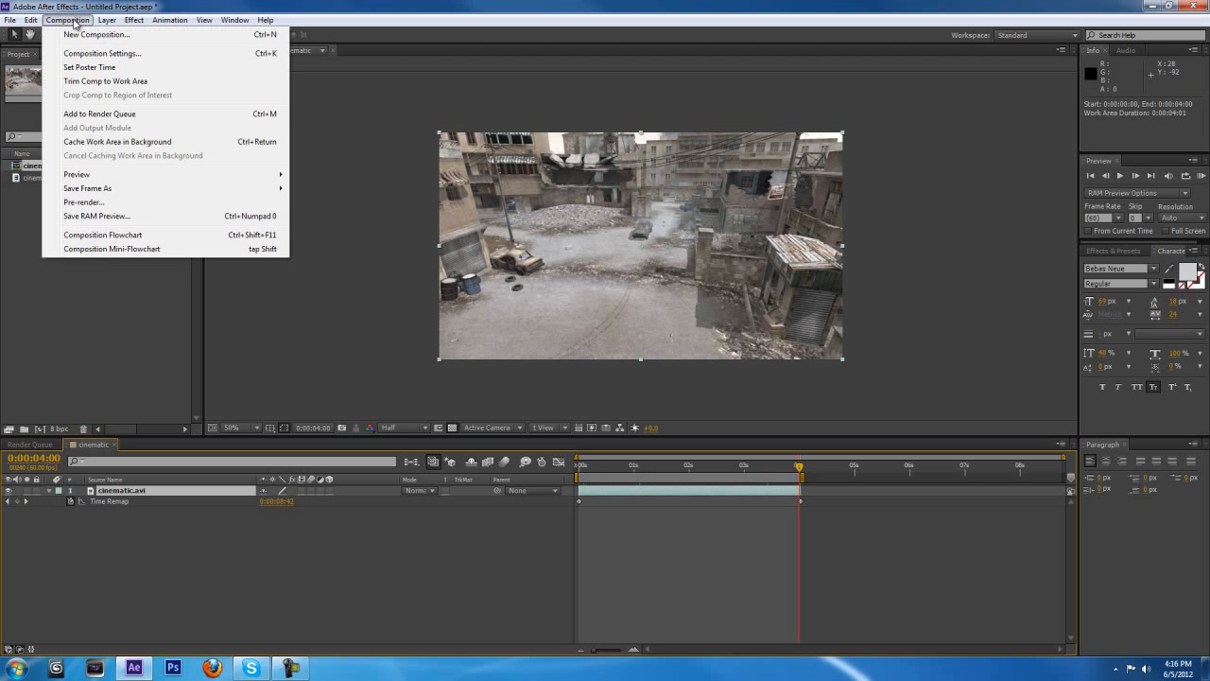
click(112, 82)
- Return to the start of the timeline and add the cinematic composition to the render queue
drag(1057, 469, 578, 469)
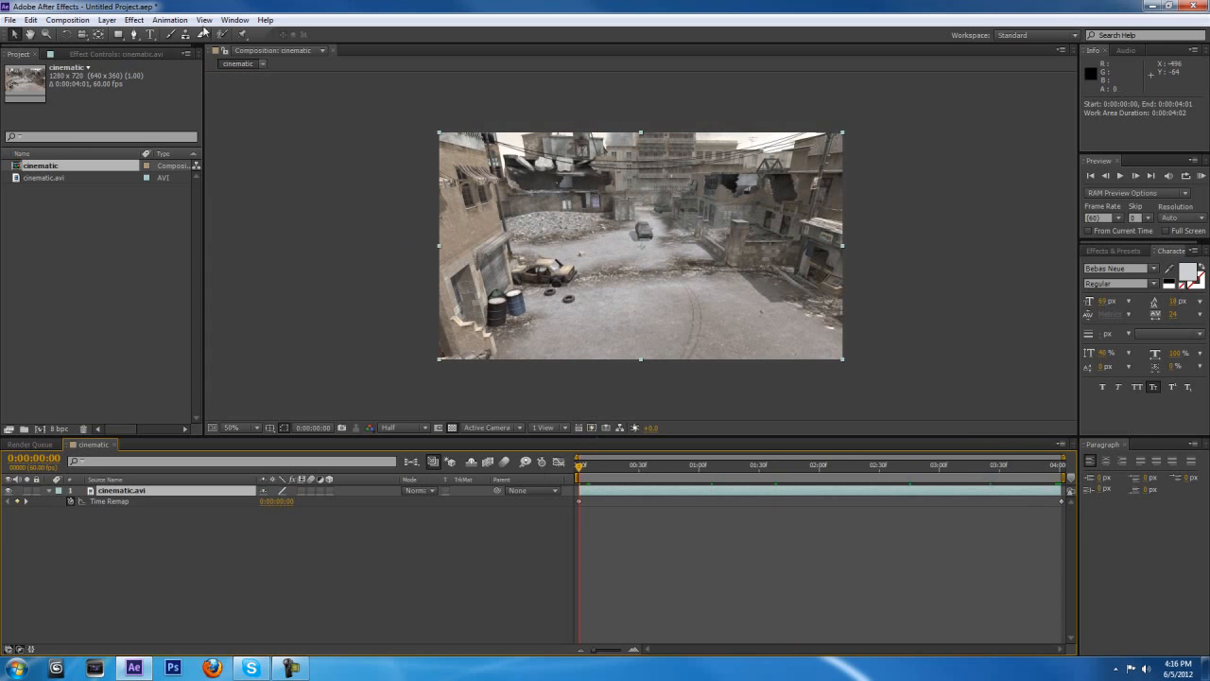
click(76, 21)
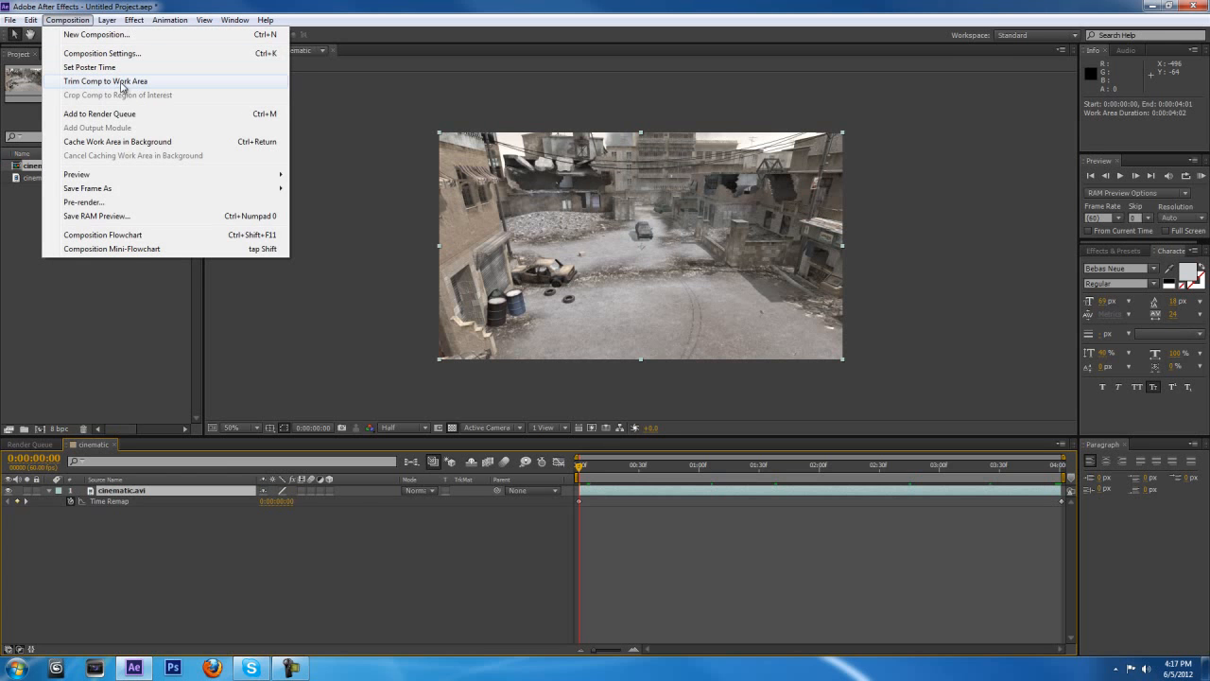
click(123, 114)
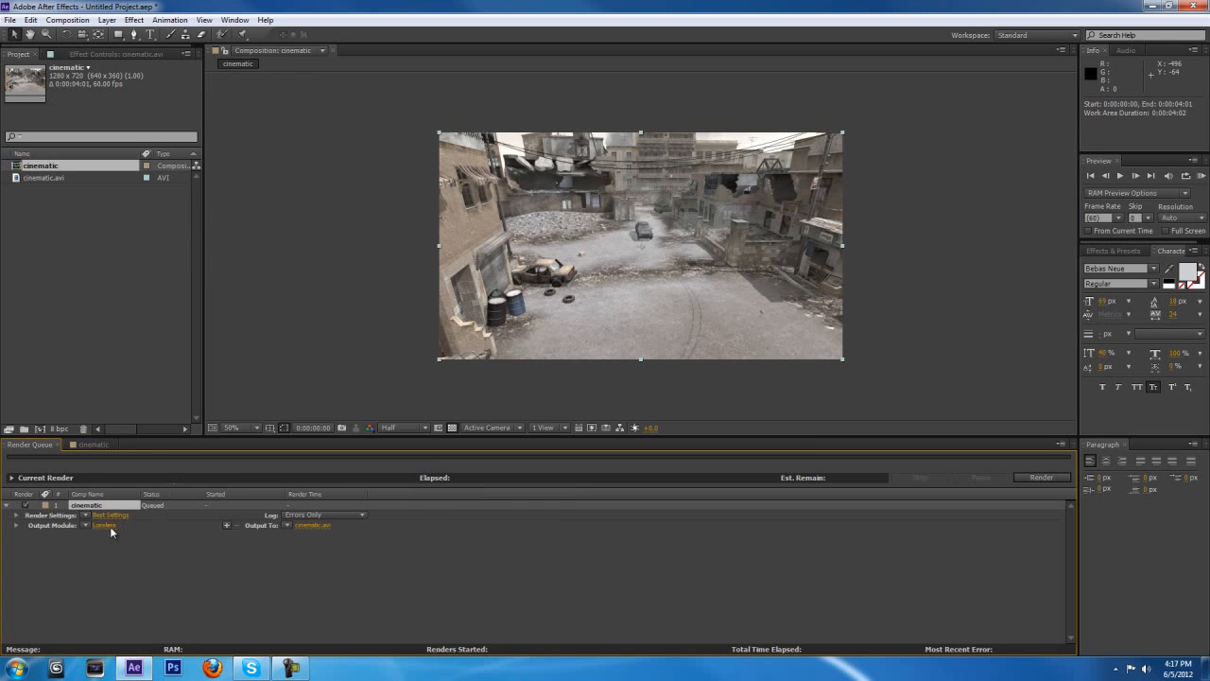
click(92, 543)
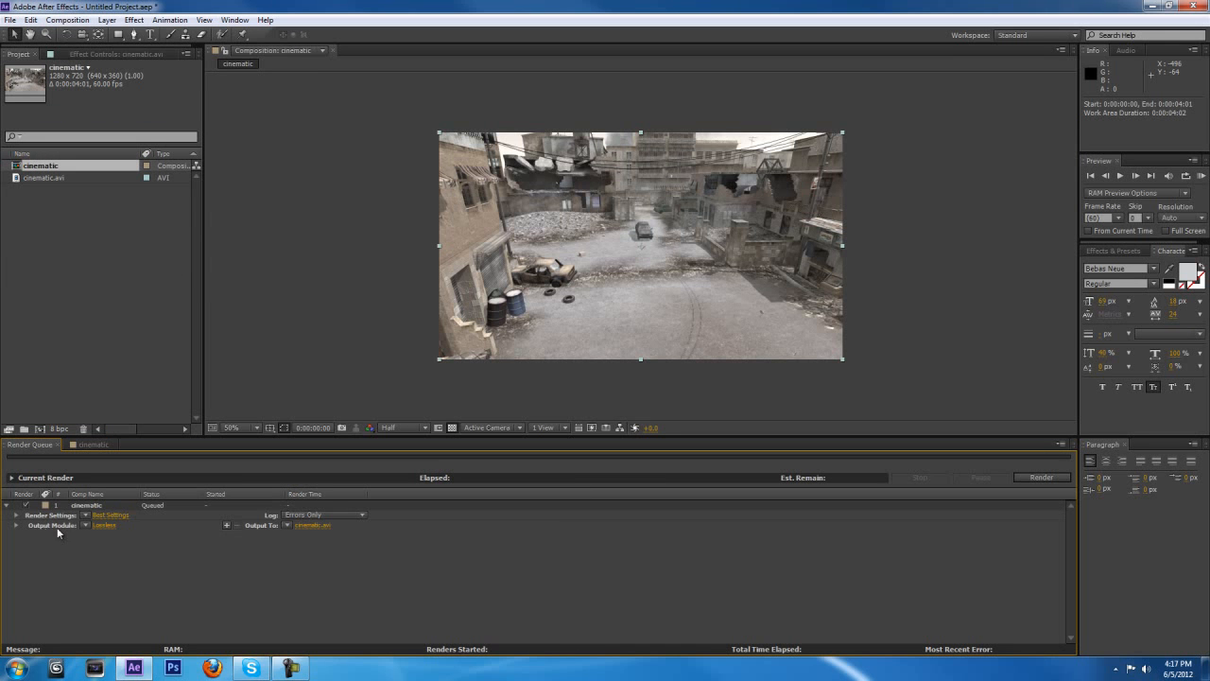
- Set the queued composition's output module format to TIFF Sequence
click(104, 525)
drag(492, 123, 163, 133)
click(228, 191)
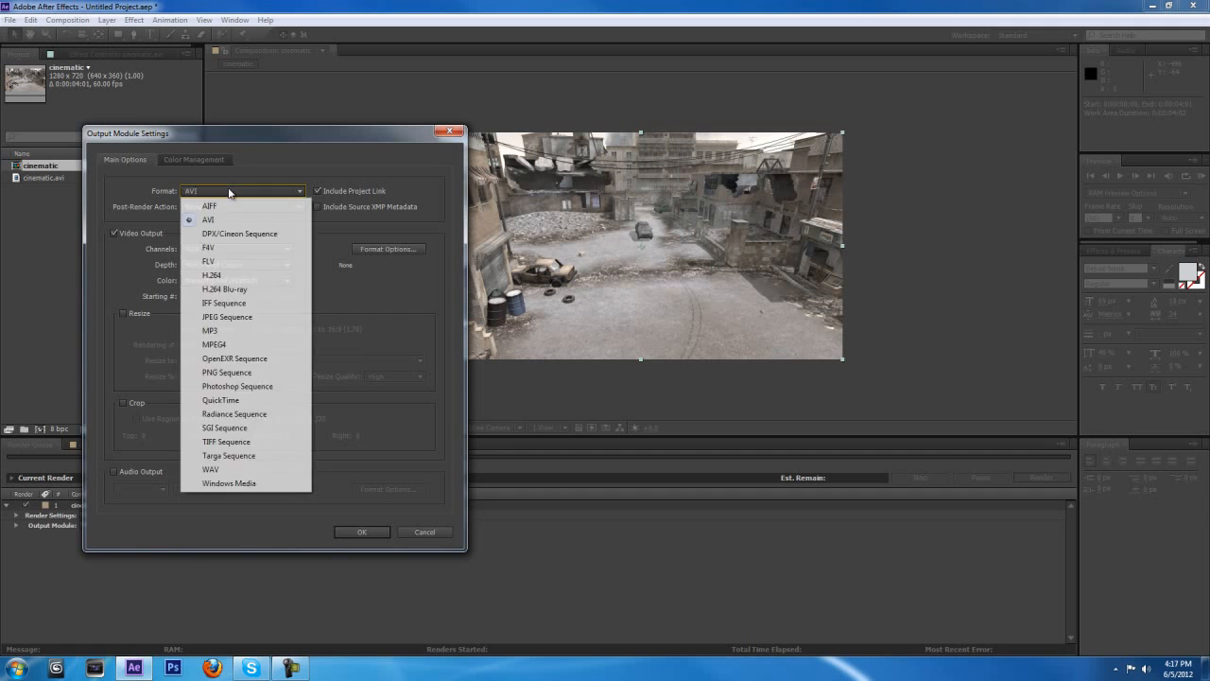
click(242, 442)
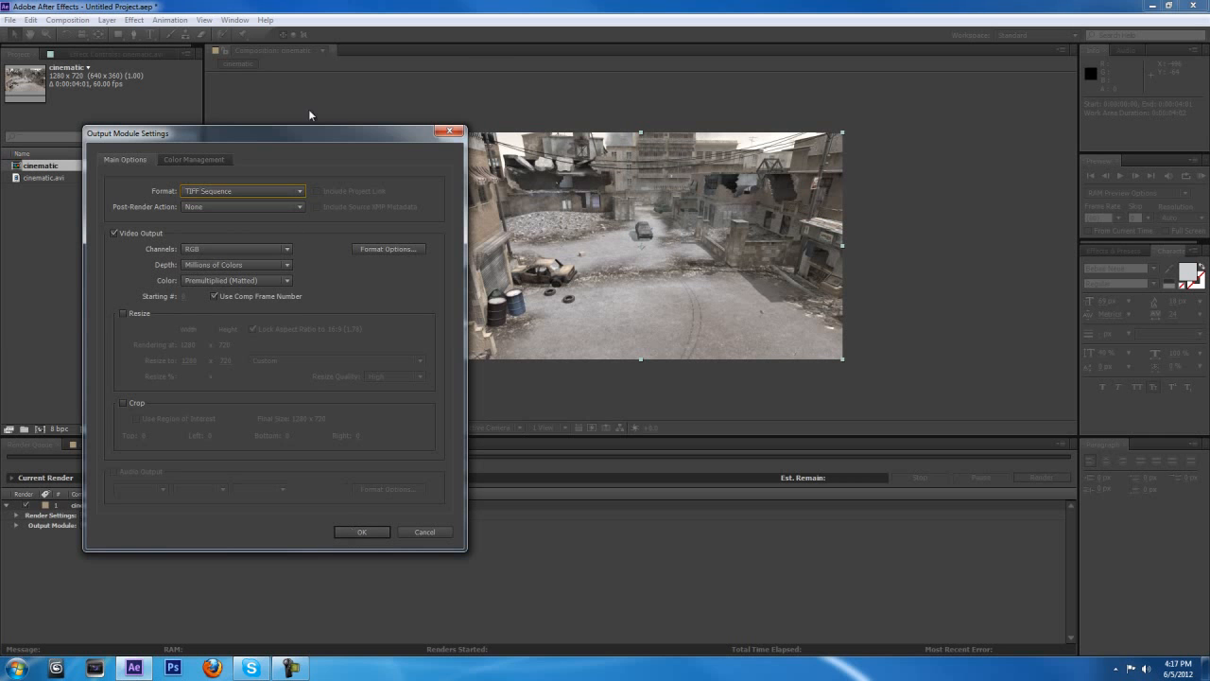
drag(318, 138, 281, 114)
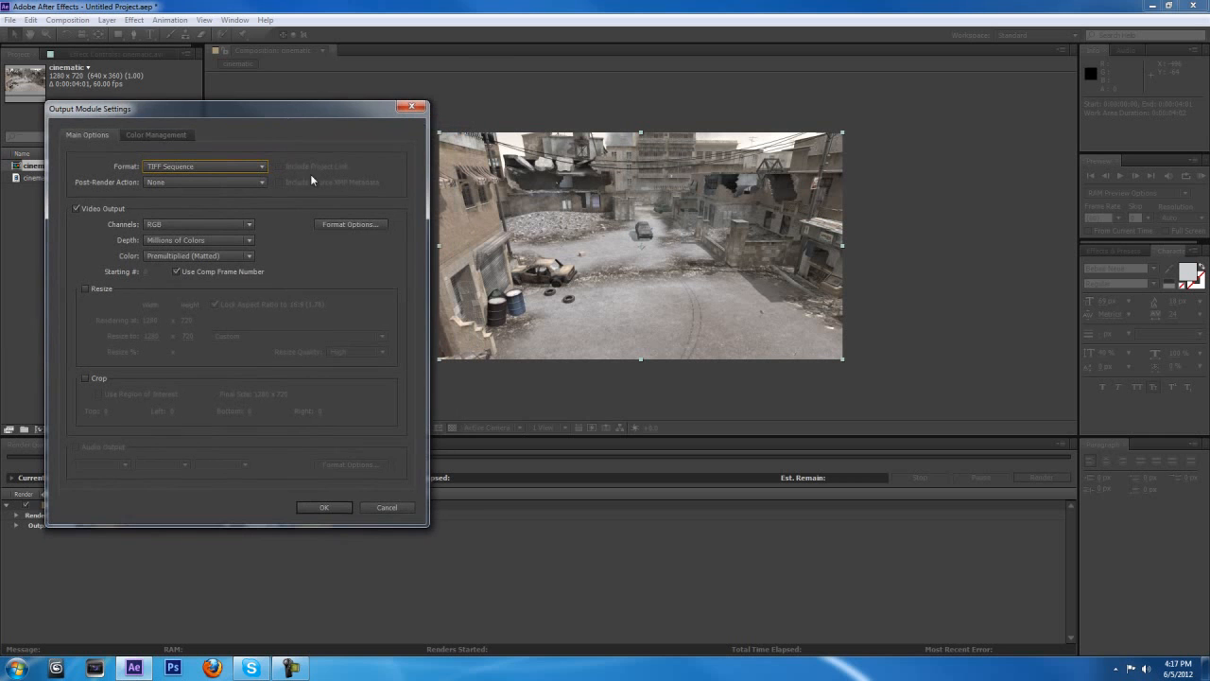
click(324, 508)
- Set the render output to the sequence folder inside C4D 3d text tutorial on the Desktop, keeping the file name cinematic_[#####]
click(312, 525)
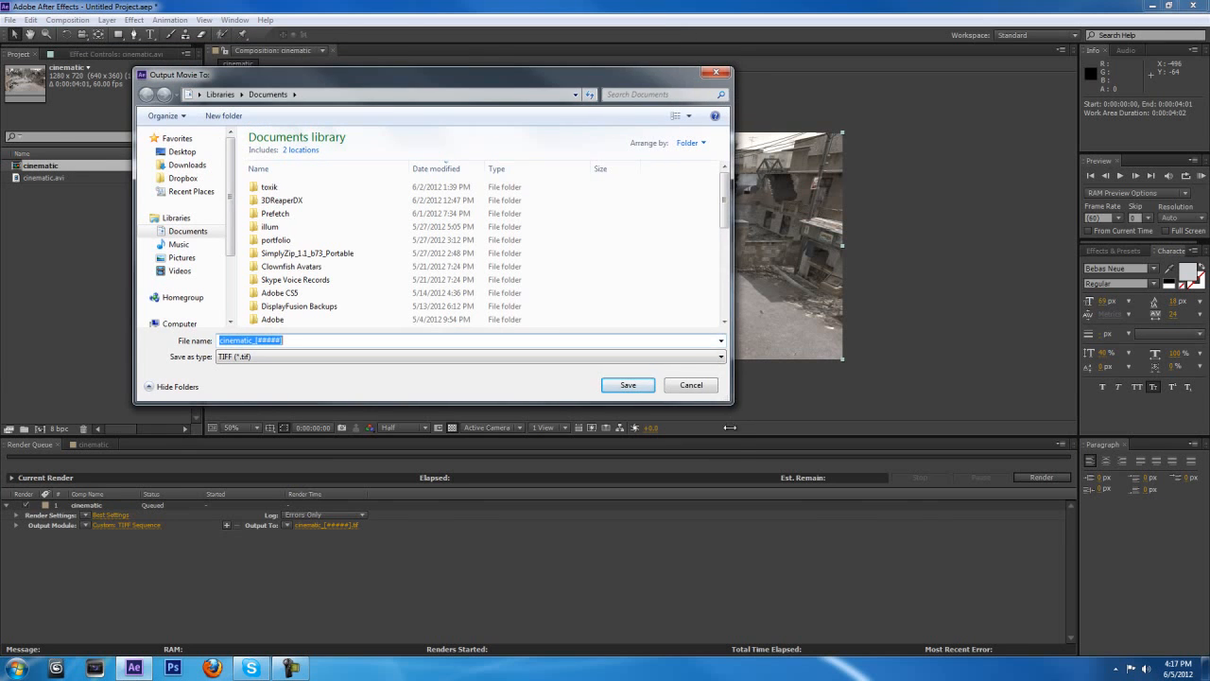
drag(731, 400, 729, 455)
click(183, 152)
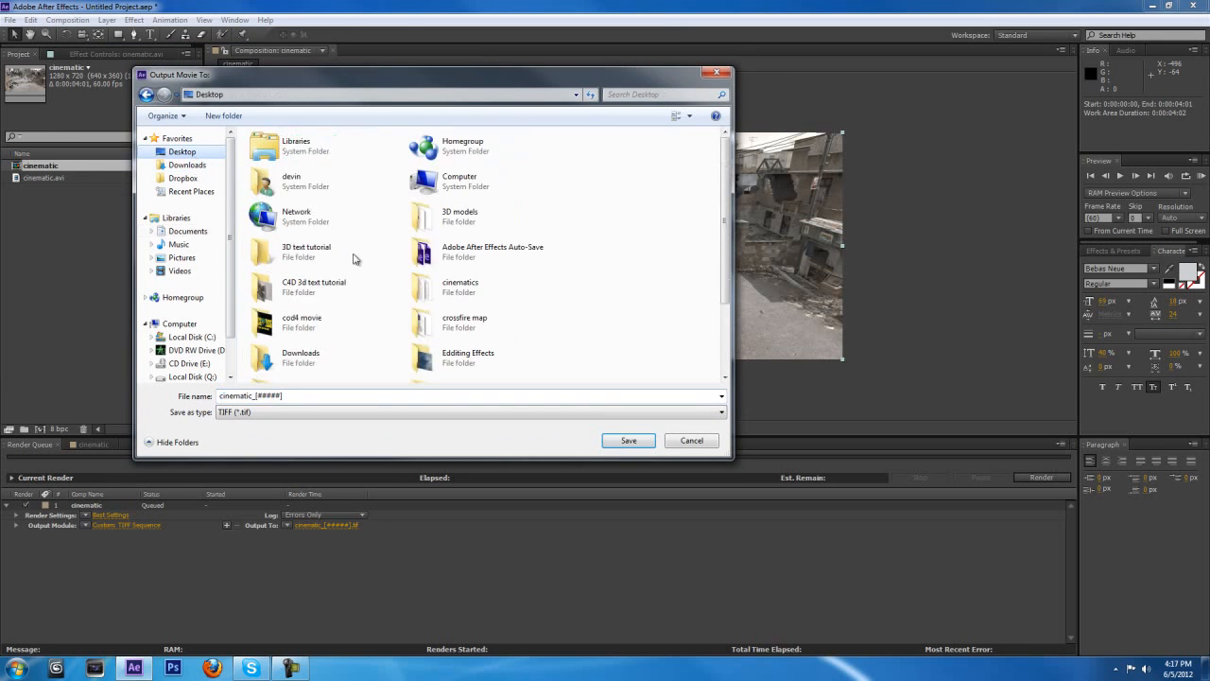
double_click(318, 286)
double_click(291, 189)
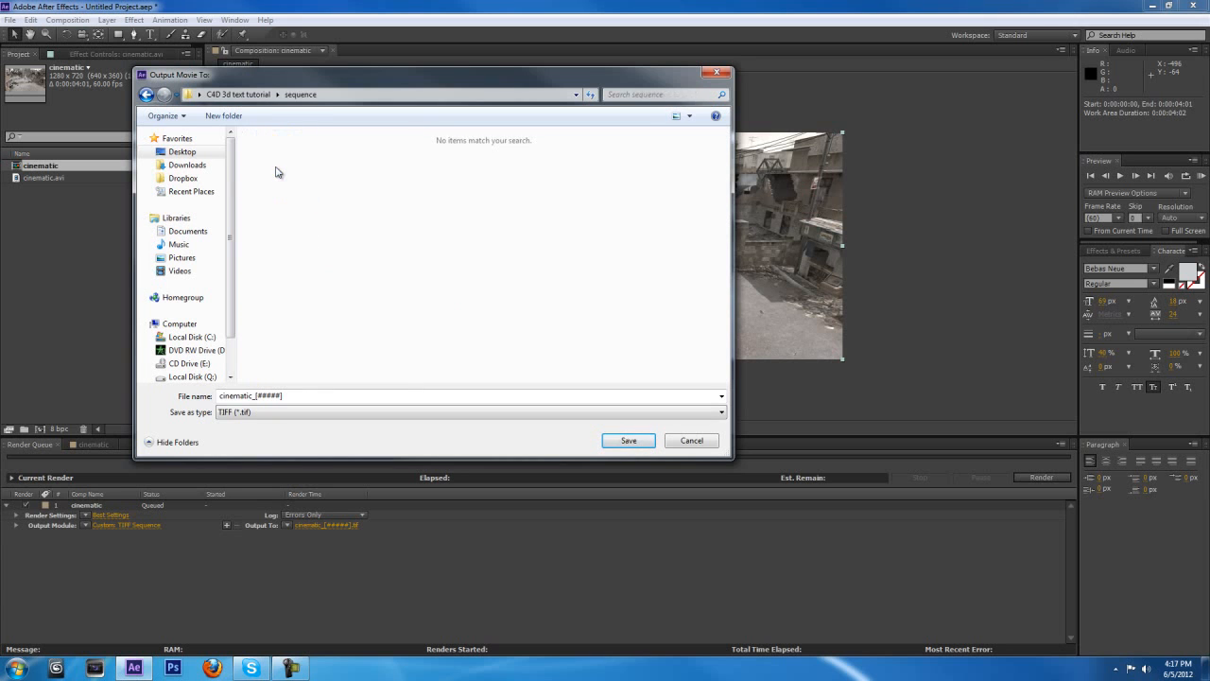
click(632, 442)
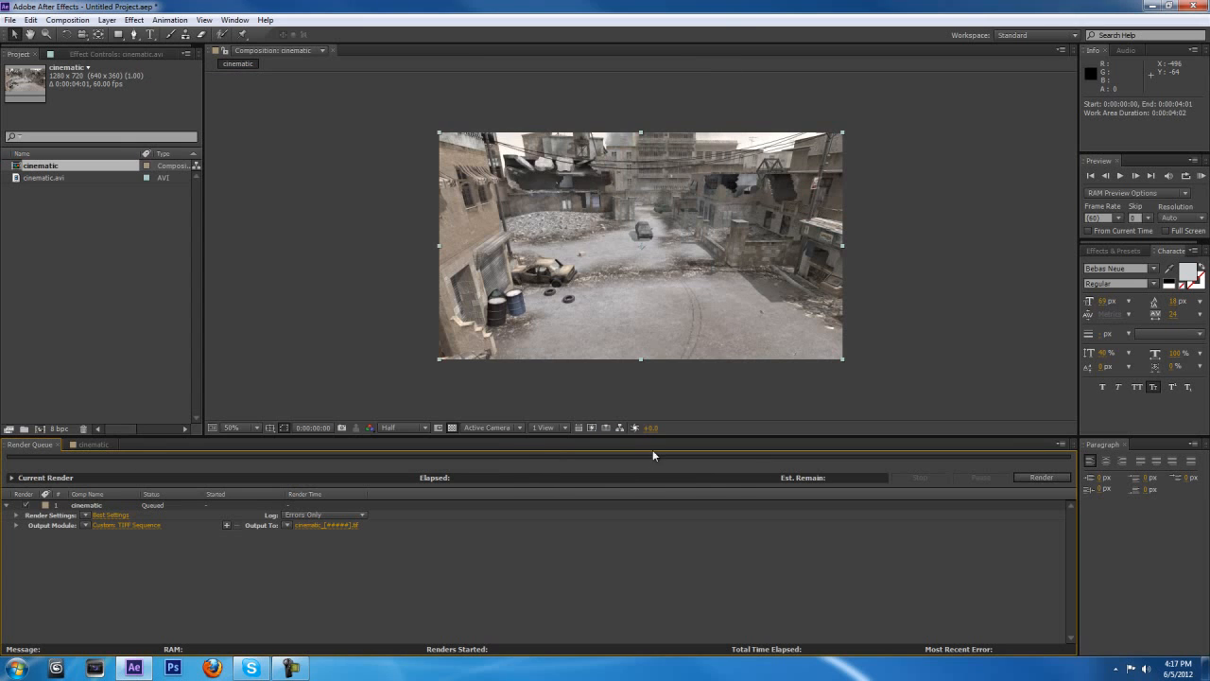
click(92, 444)
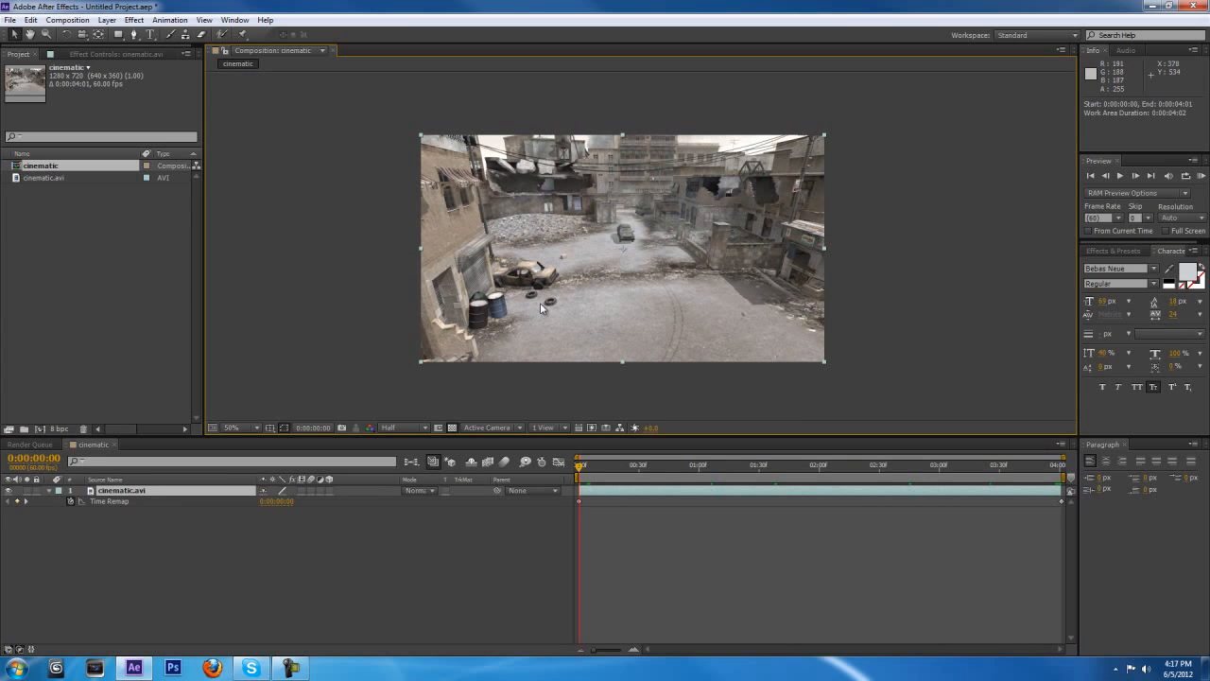
click(29, 445)
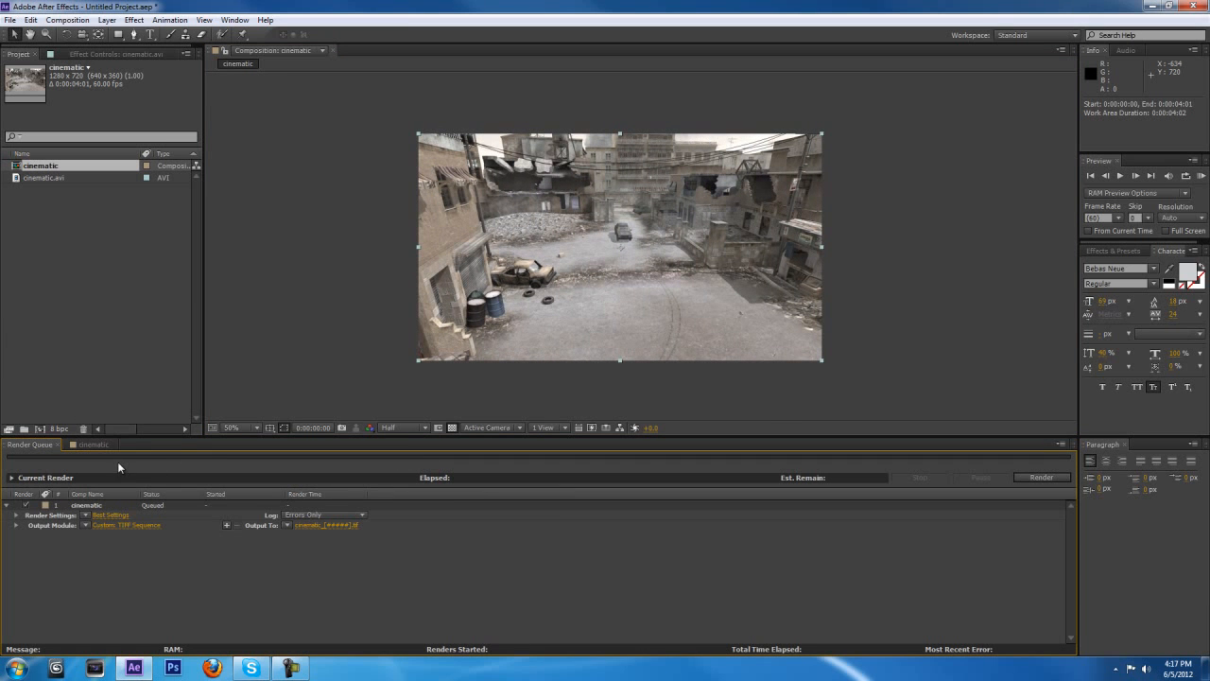
click(313, 372)
drag(625, 461, 1070, 472)
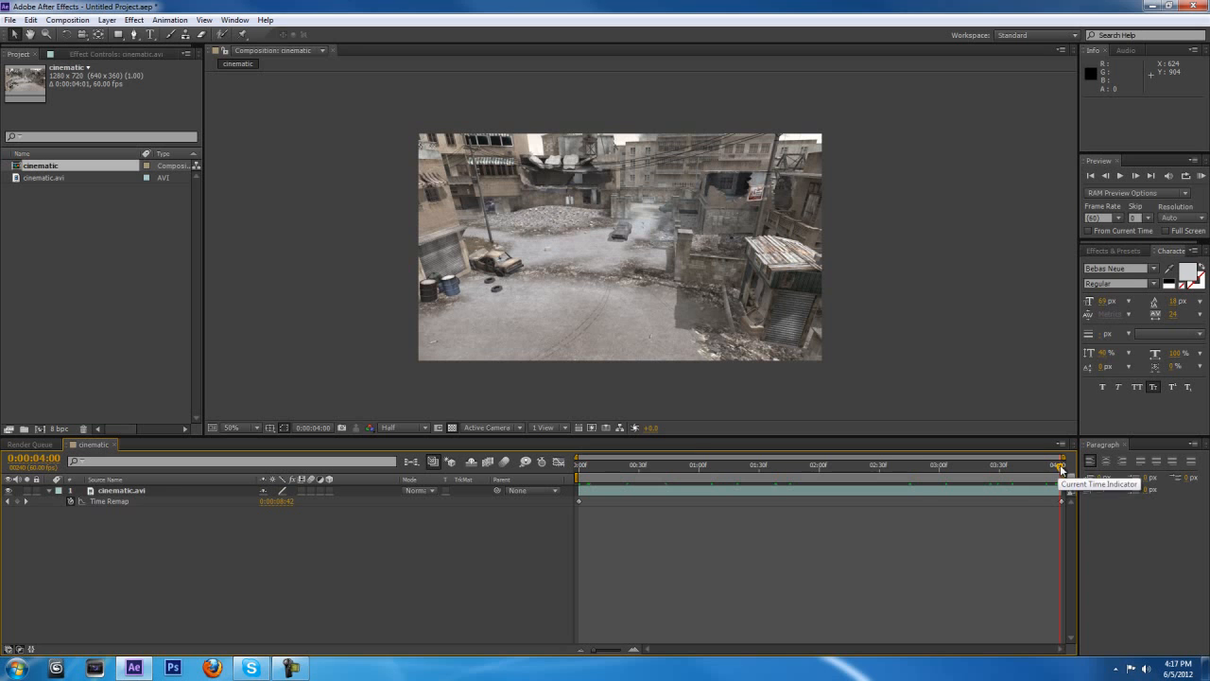
click(67, 19)
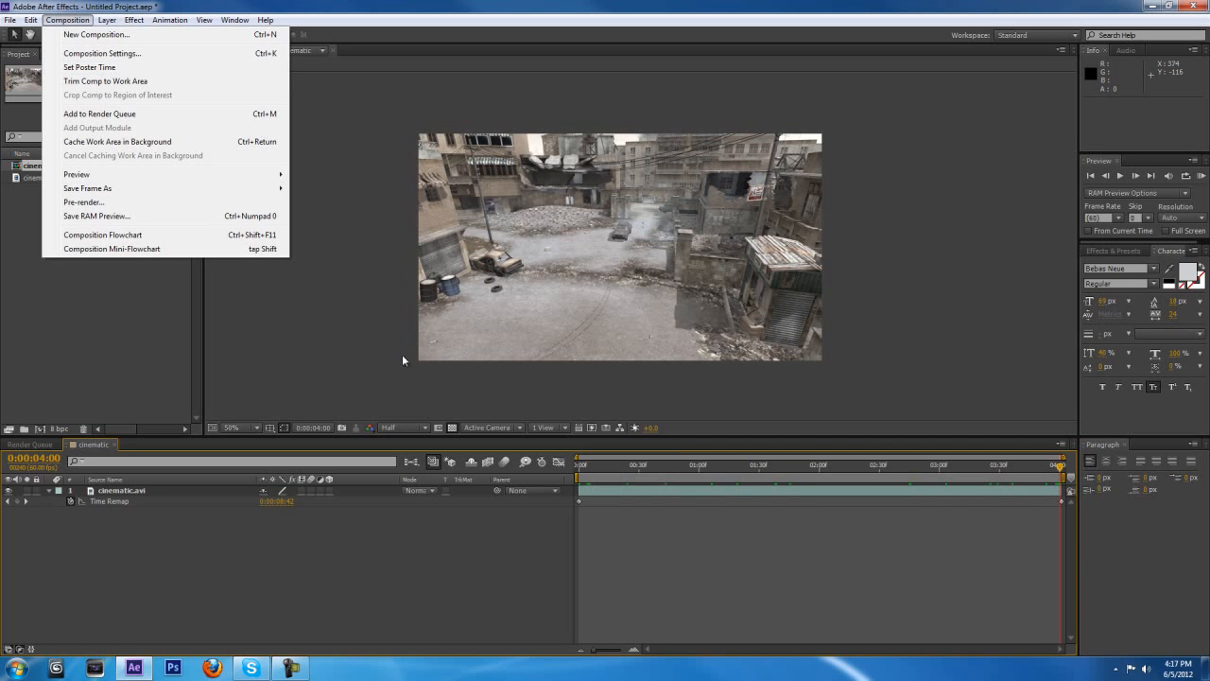
click(33, 445)
click(92, 445)
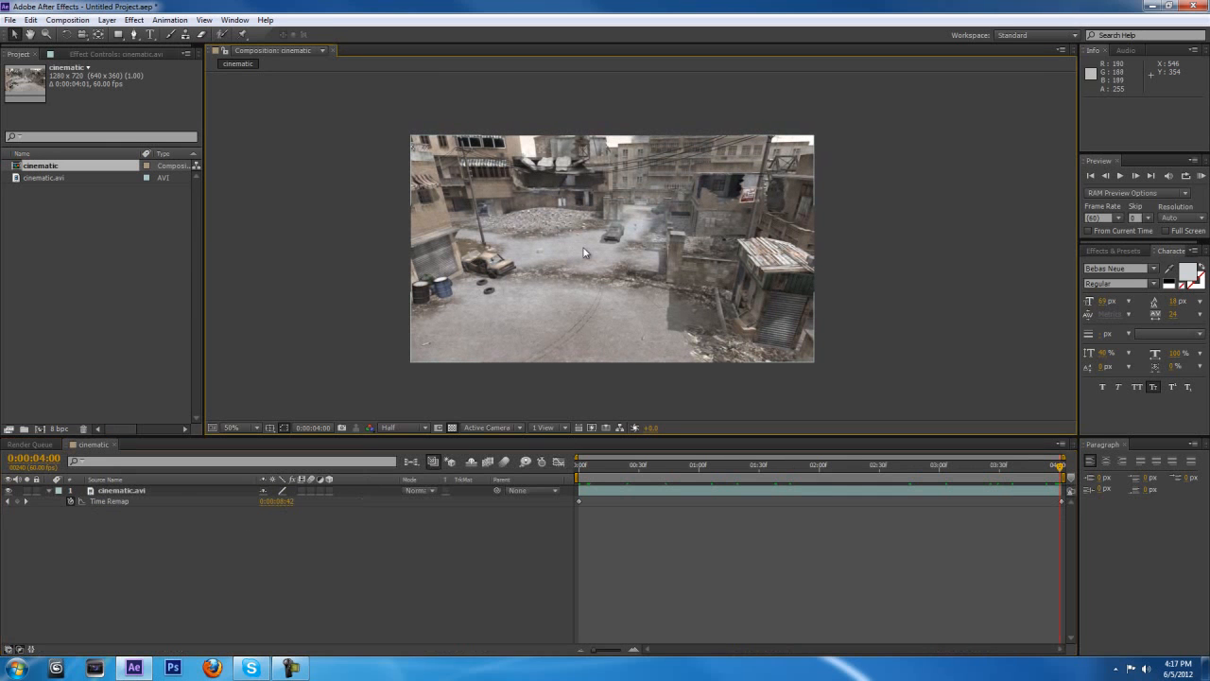
- Render the queued cinematic composition as the TIFF sequence, and restore the program window to a smaller size over the desktop
click(37, 444)
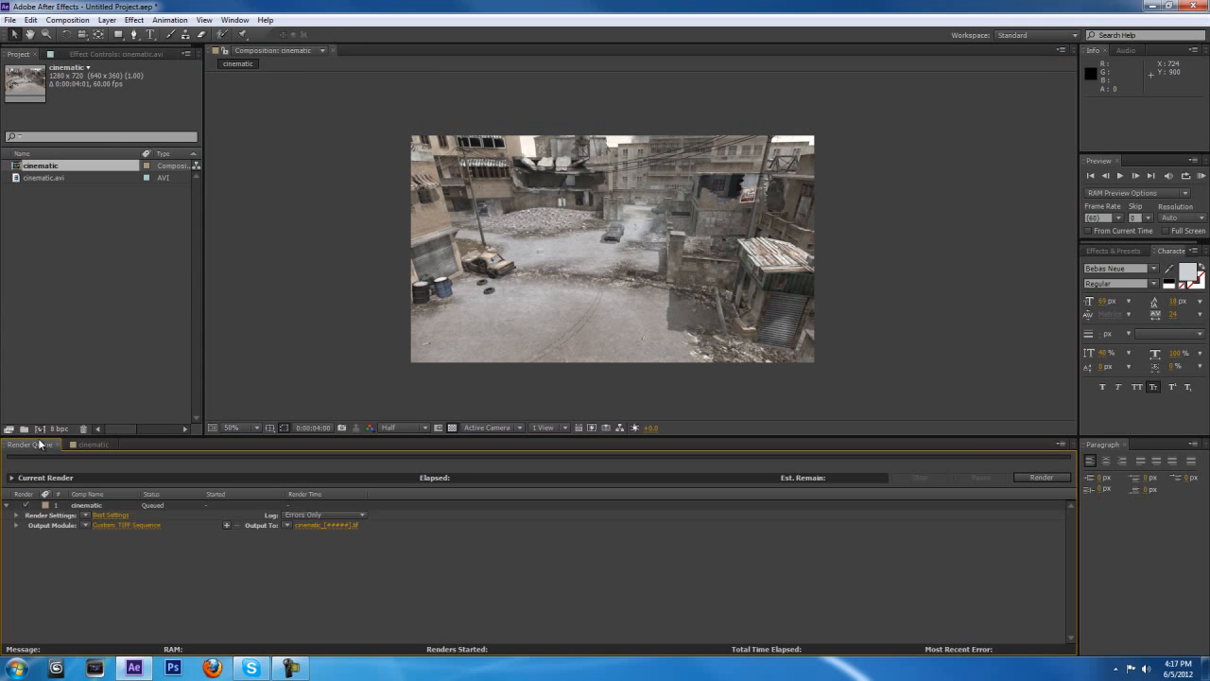
click(1041, 477)
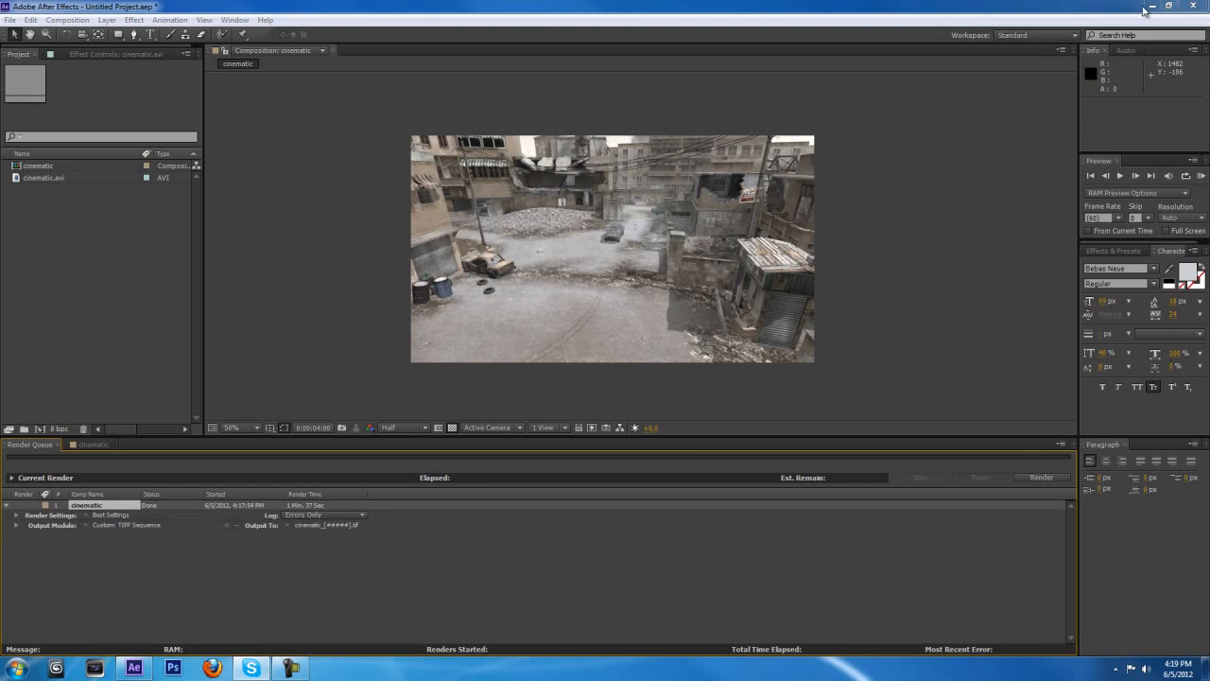
double_click(1083, 17)
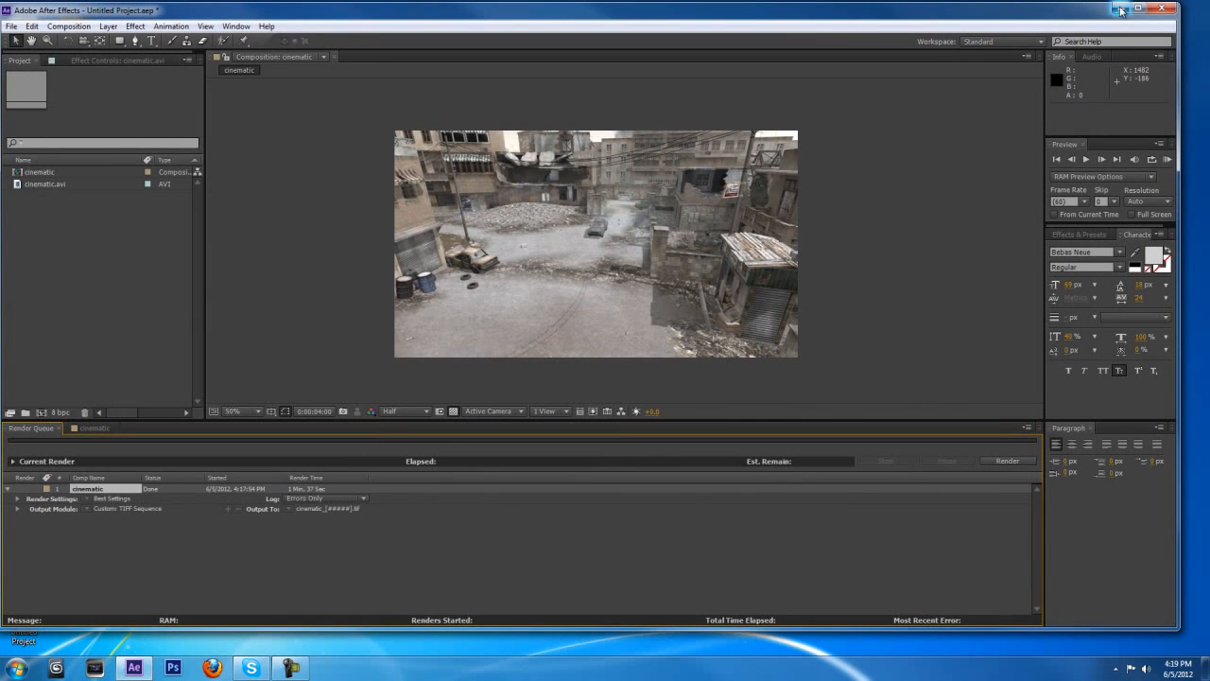
drag(718, 14, 729, 14)
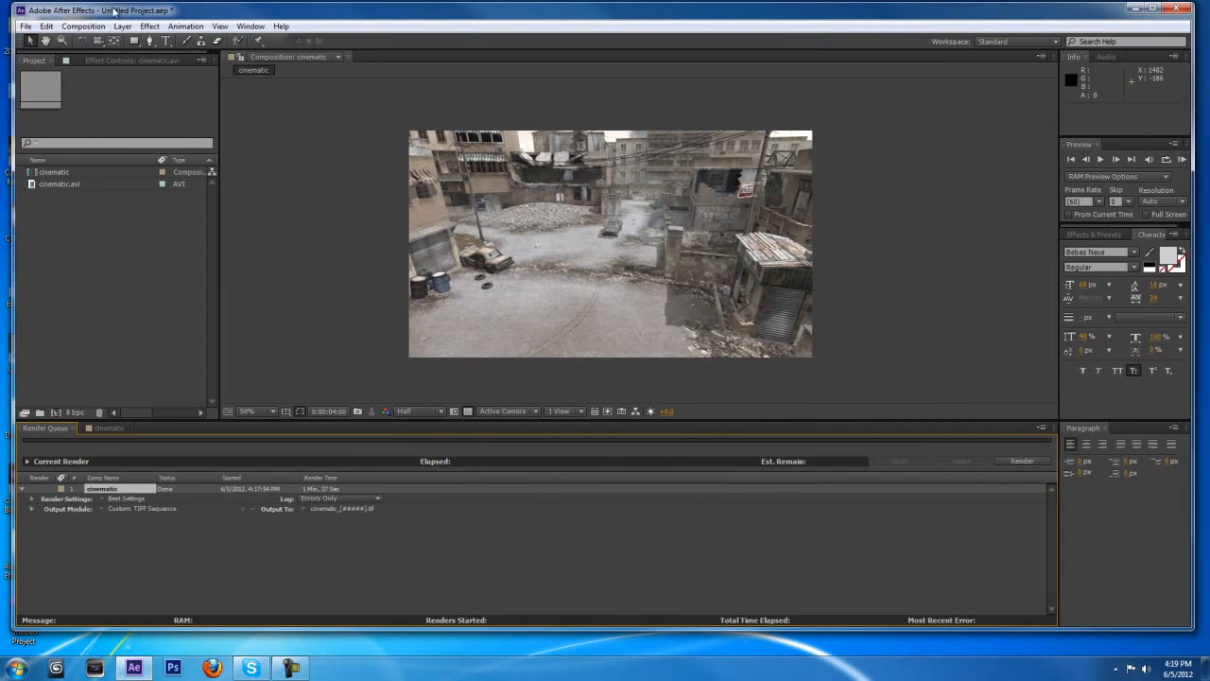
- Save the project as Untitled Project in the C4D 3d text tutorial folder on the Desktop
click(27, 26)
click(83, 131)
drag(251, 47, 406, 69)
click(224, 144)
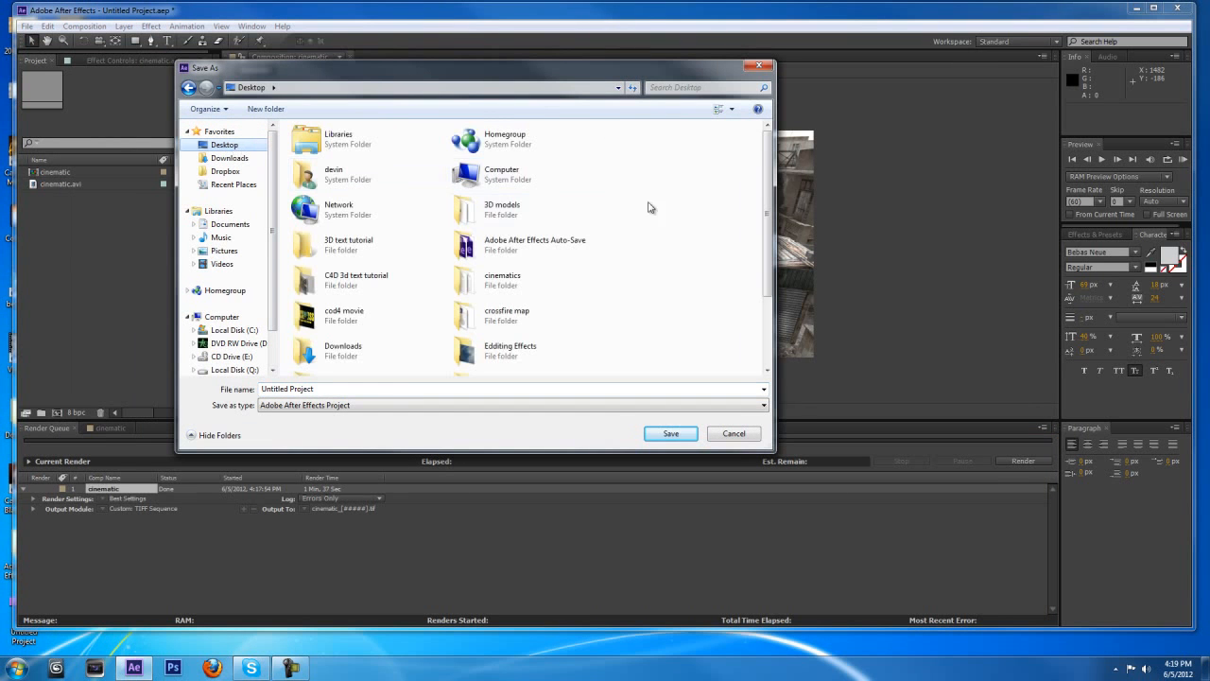
scroll(764, 196, down, 1)
scroll(765, 196, down, 1)
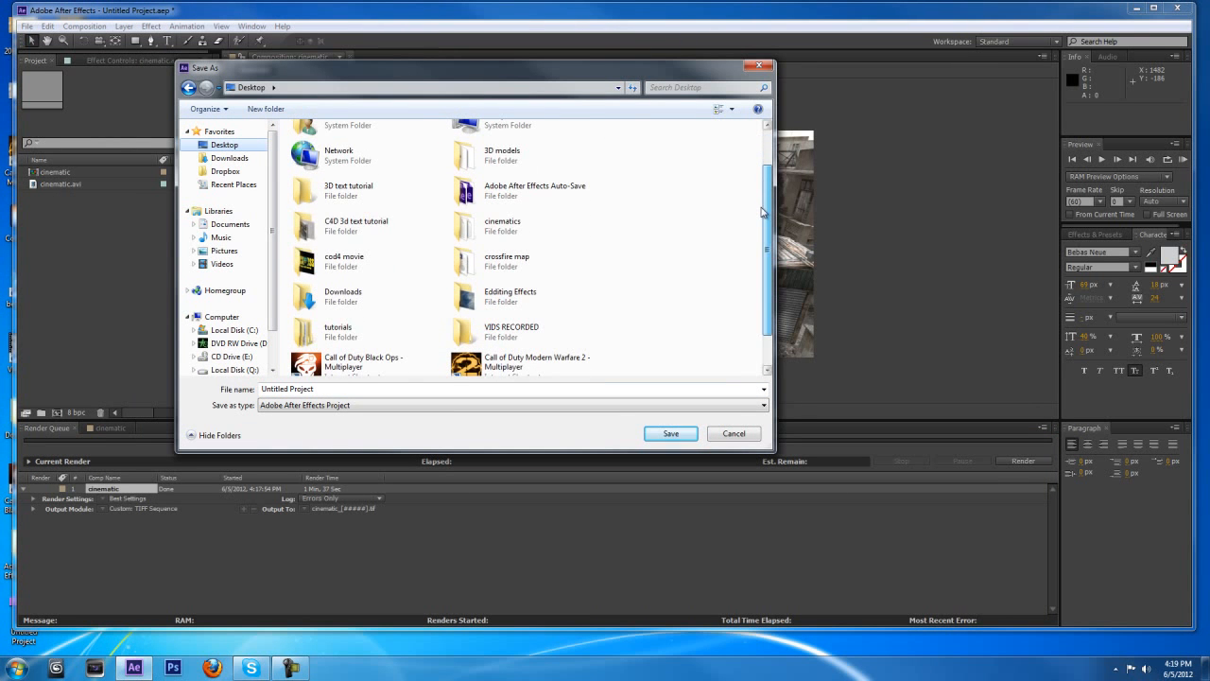
double_click(410, 227)
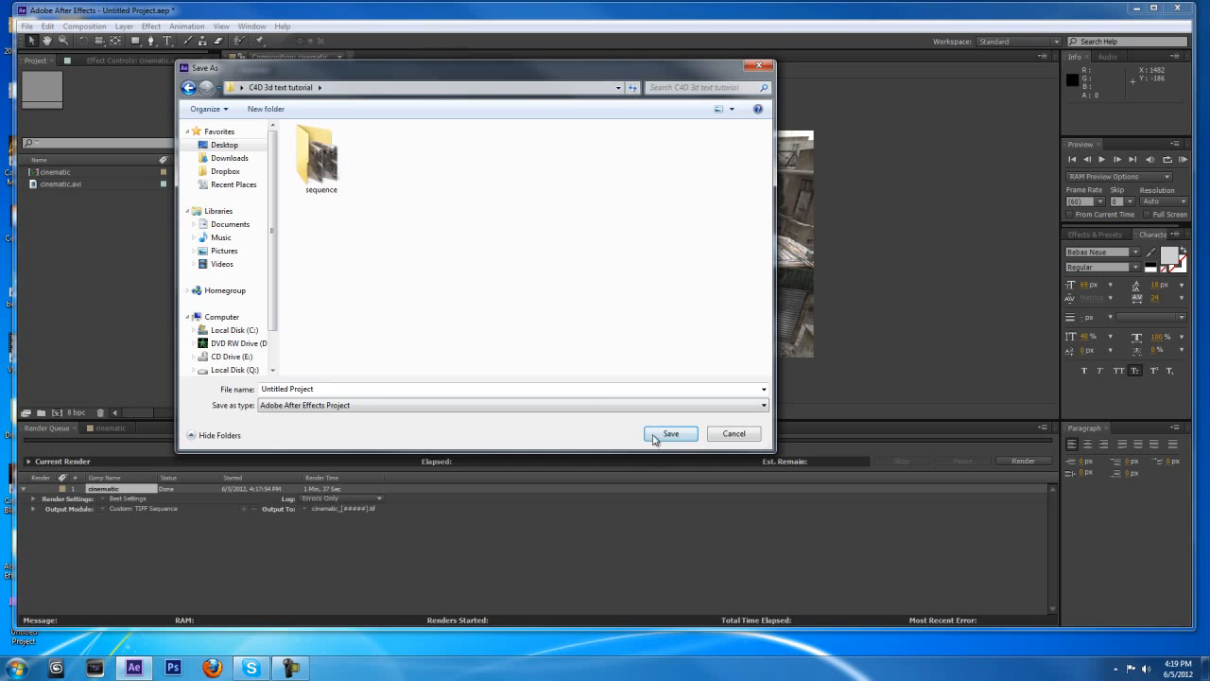
click(655, 435)
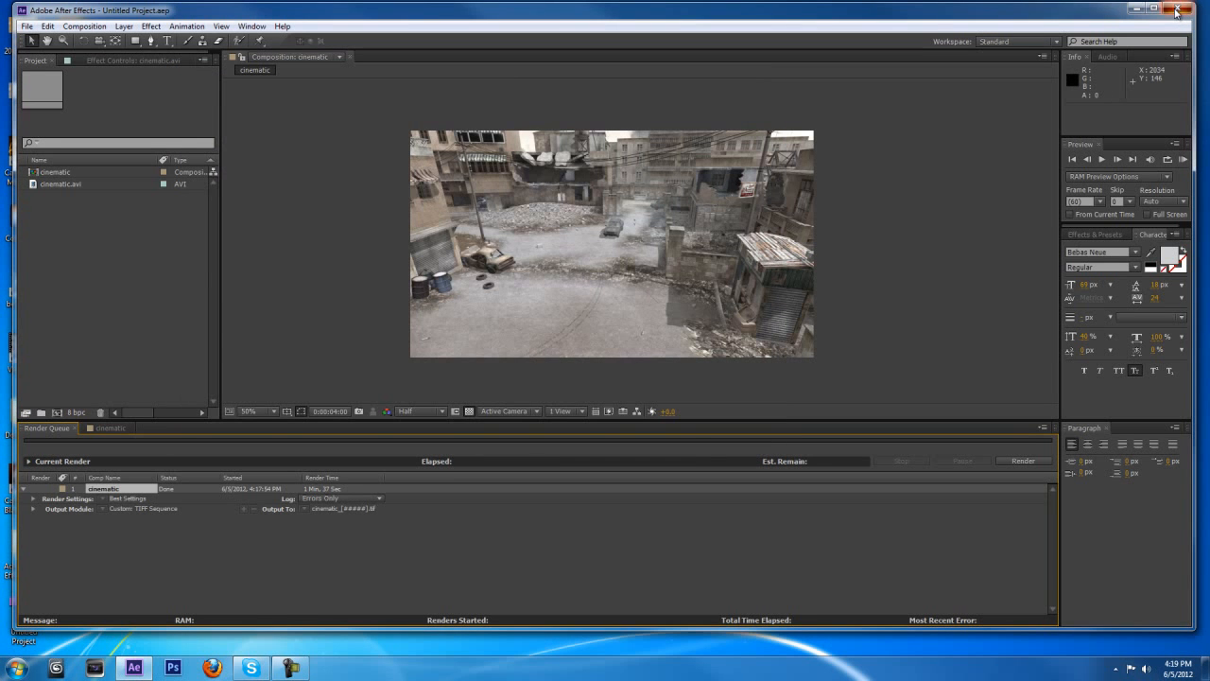
- Minimize After Effects and launch boujou from the desktop
click(1138, 9)
double_click(26, 284)
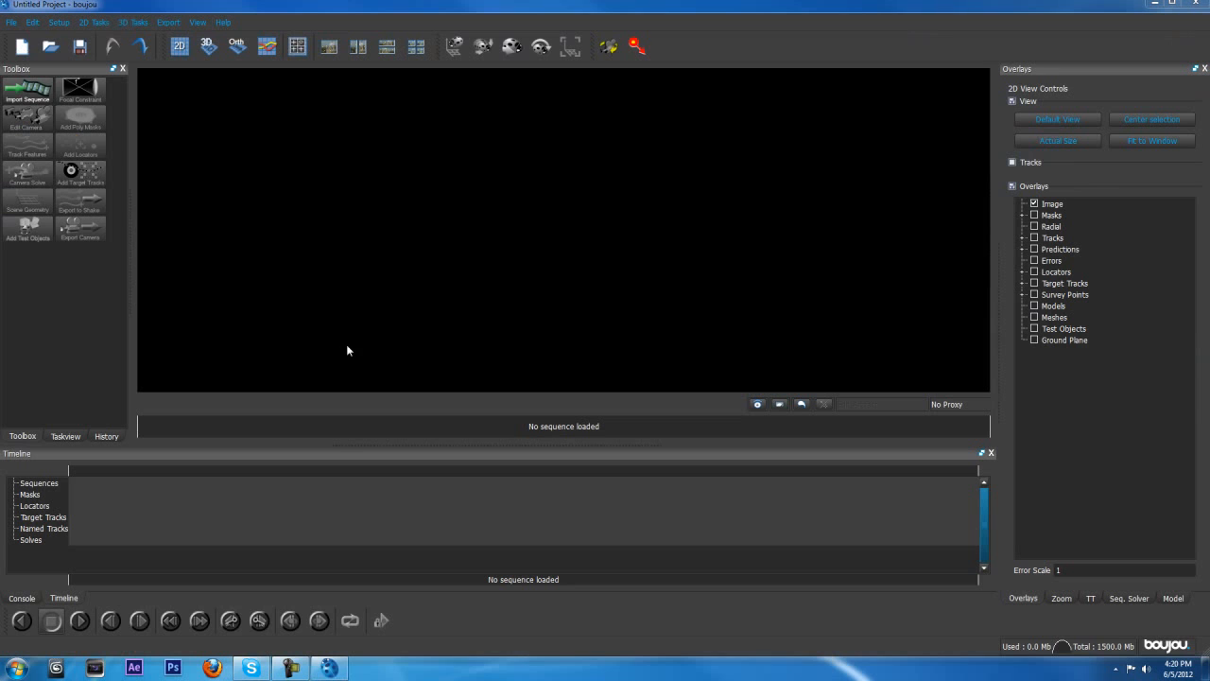
- Start a sequence import and choose cinematic_00000.tif from the sequence folder inside C4D 3d text tutorial on the Desktop
click(29, 89)
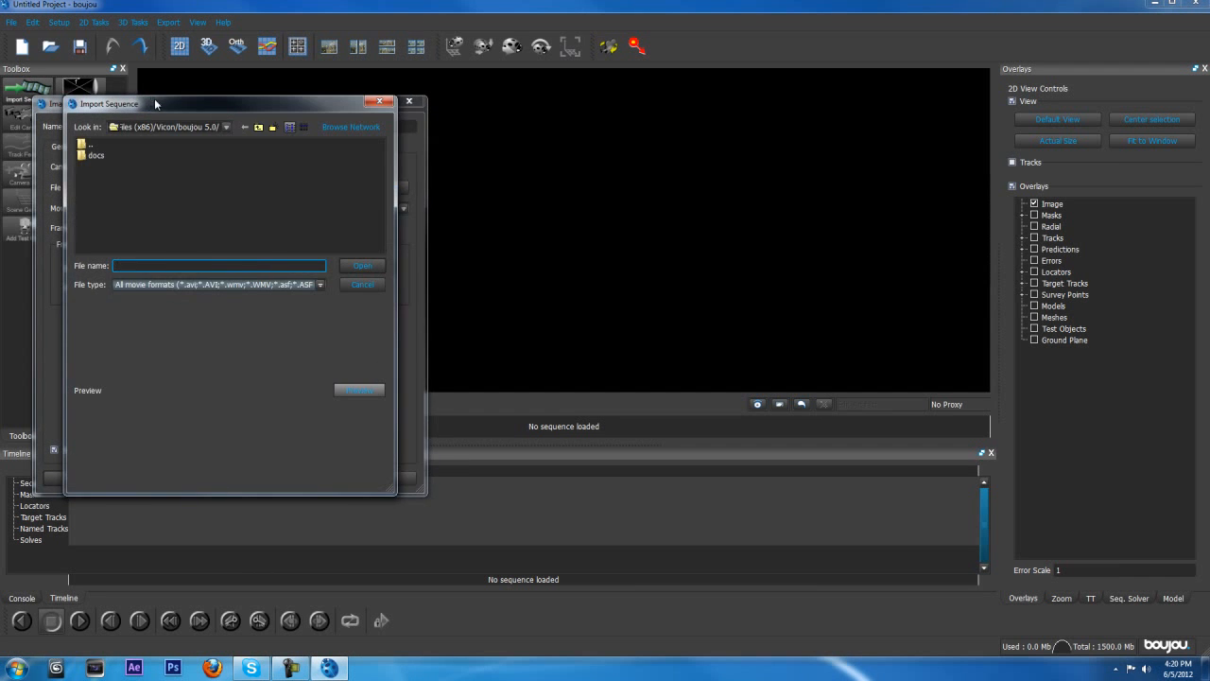
drag(156, 104, 183, 110)
click(254, 132)
click(198, 187)
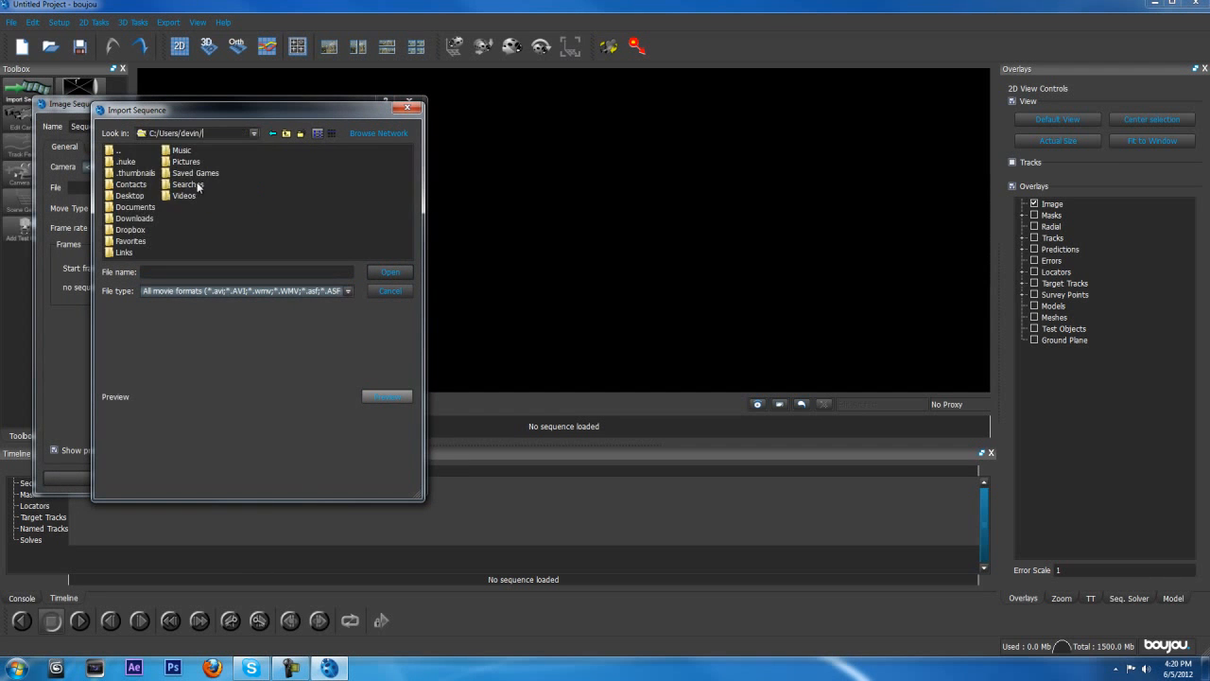
double_click(133, 195)
click(150, 173)
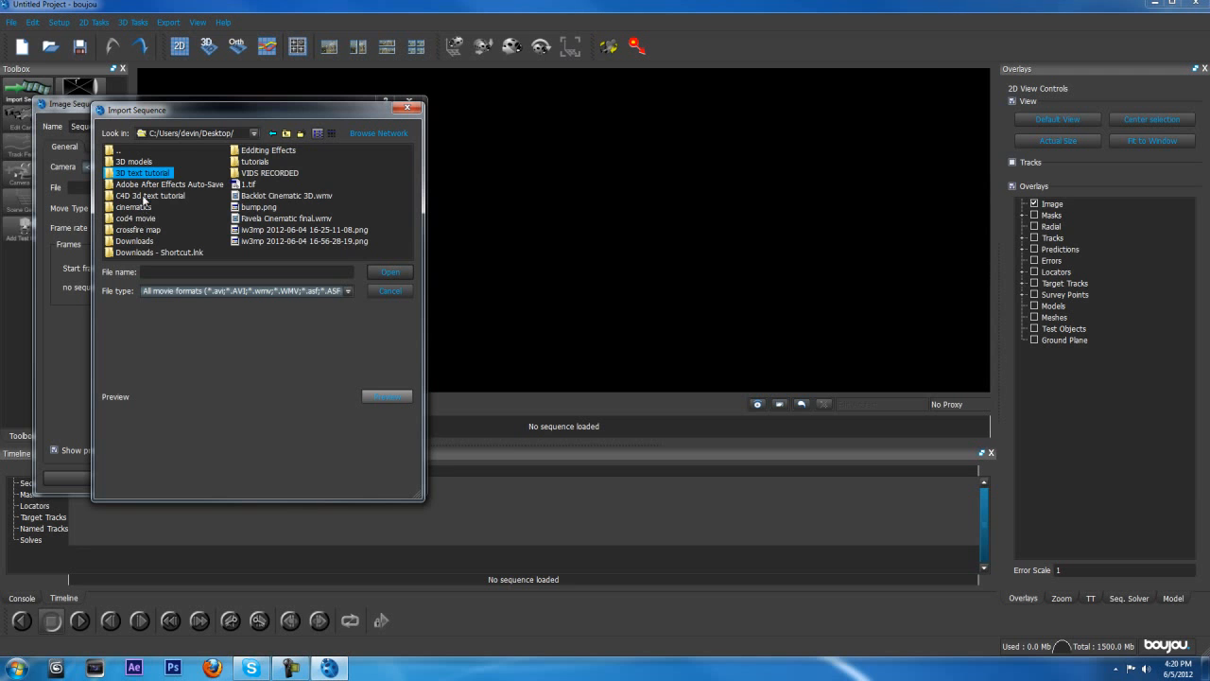
double_click(143, 195)
double_click(137, 161)
click(144, 161)
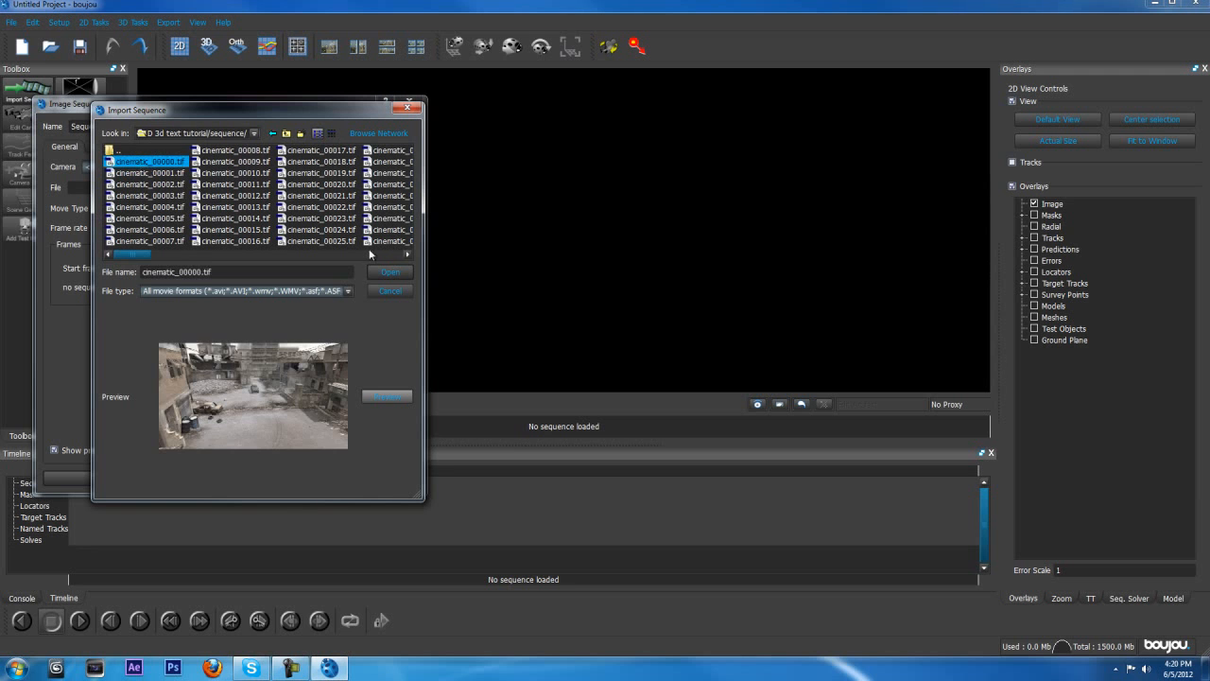
click(389, 272)
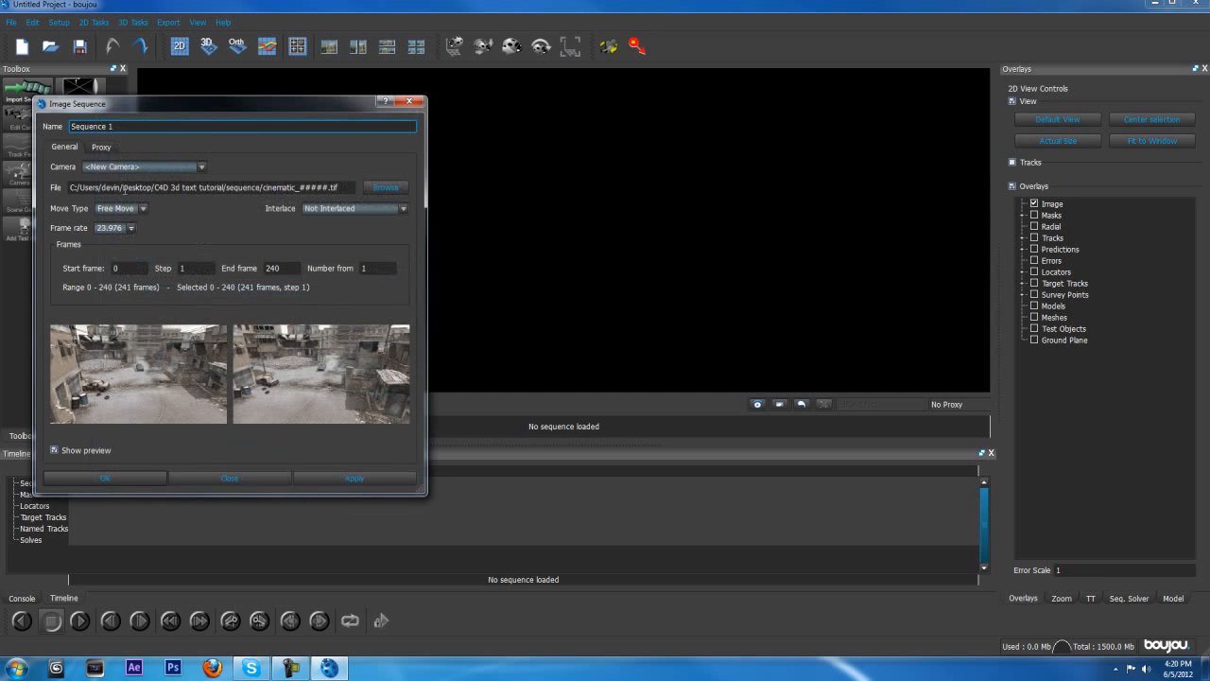
- Set the image sequence's frame rate to 60, apply the import, and close the sequence settings
click(129, 228)
click(125, 315)
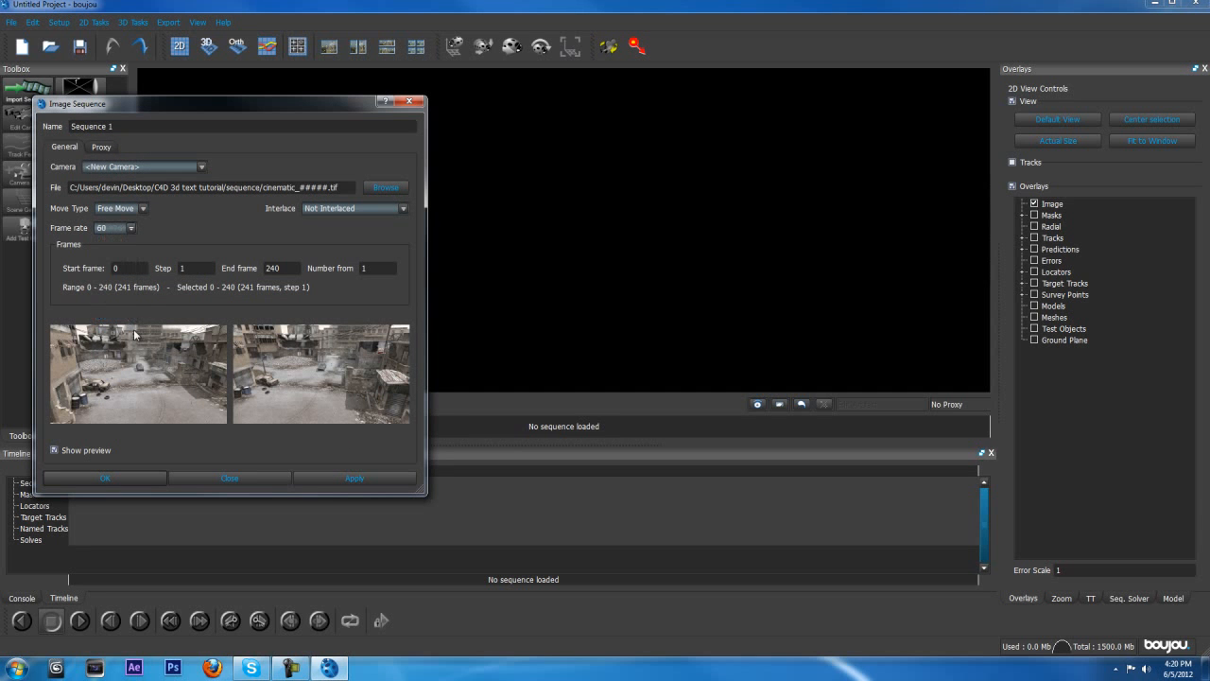
drag(240, 108, 313, 88)
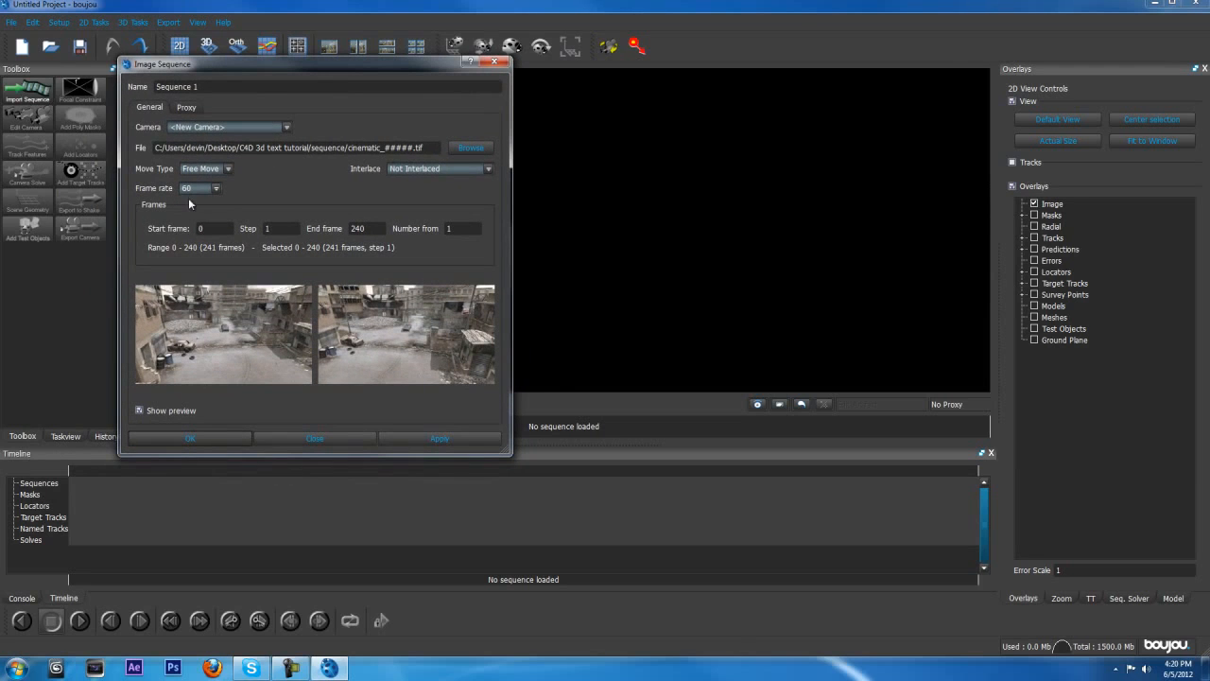
click(414, 436)
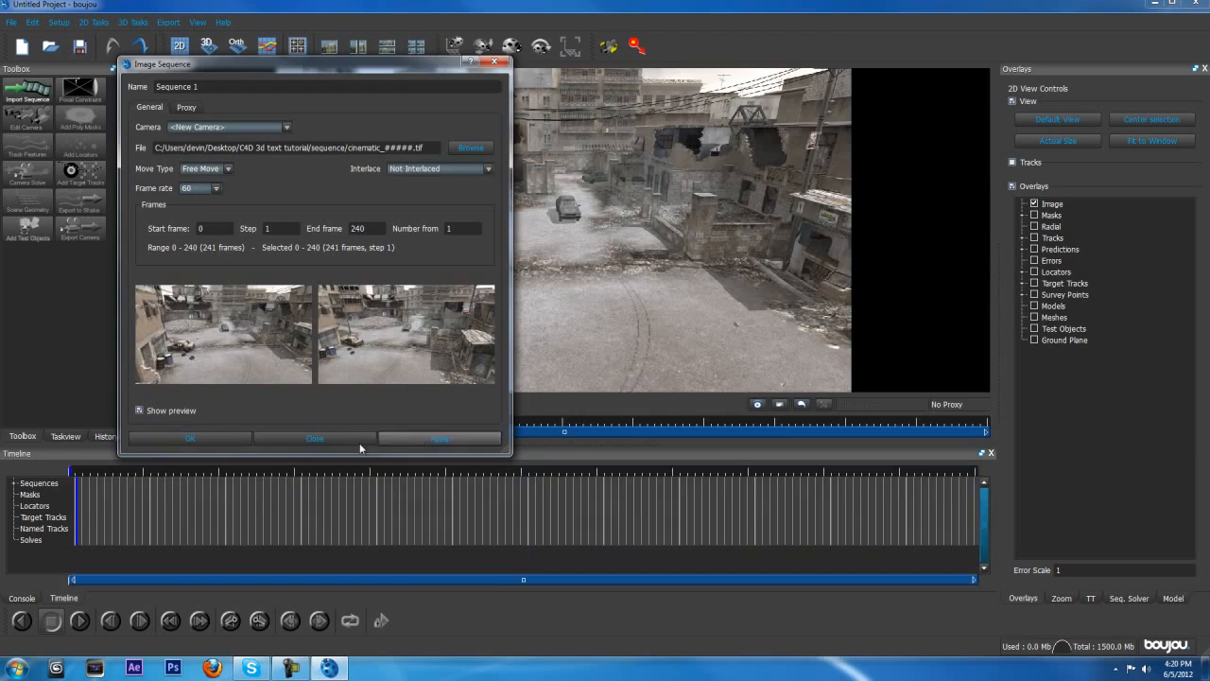
click(325, 438)
drag(78, 476, 41, 450)
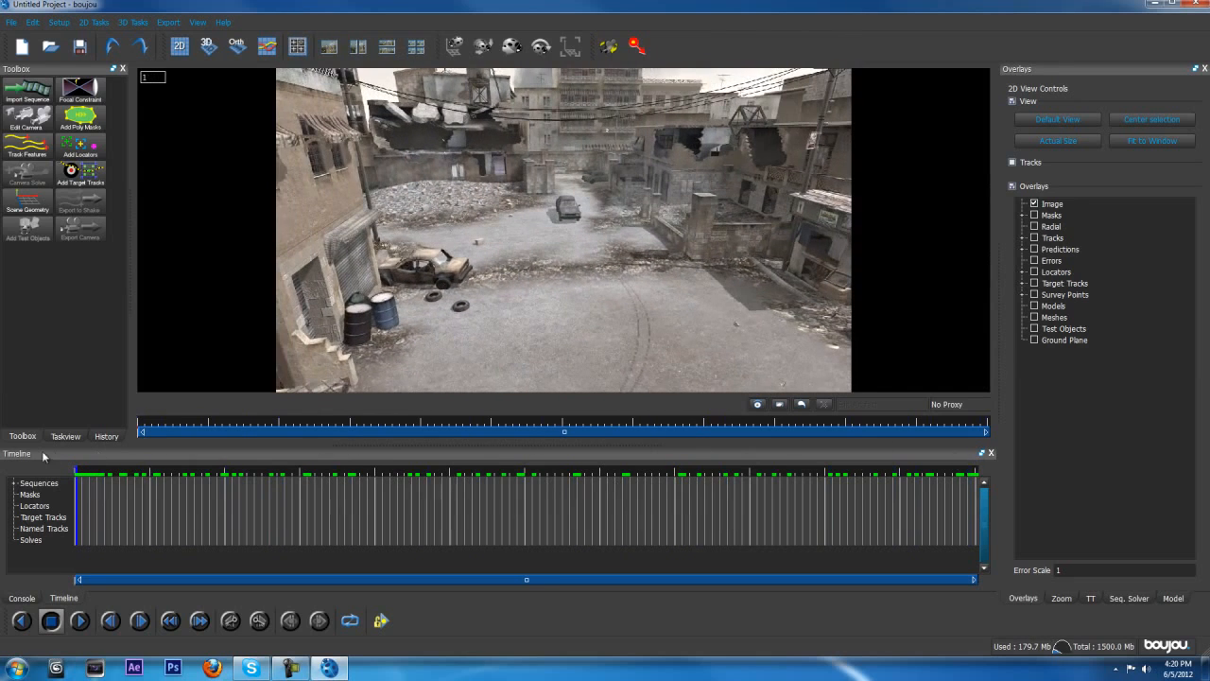
- Expand the advanced feature tracking properties and track features across all frames of Sequence 1
click(38, 143)
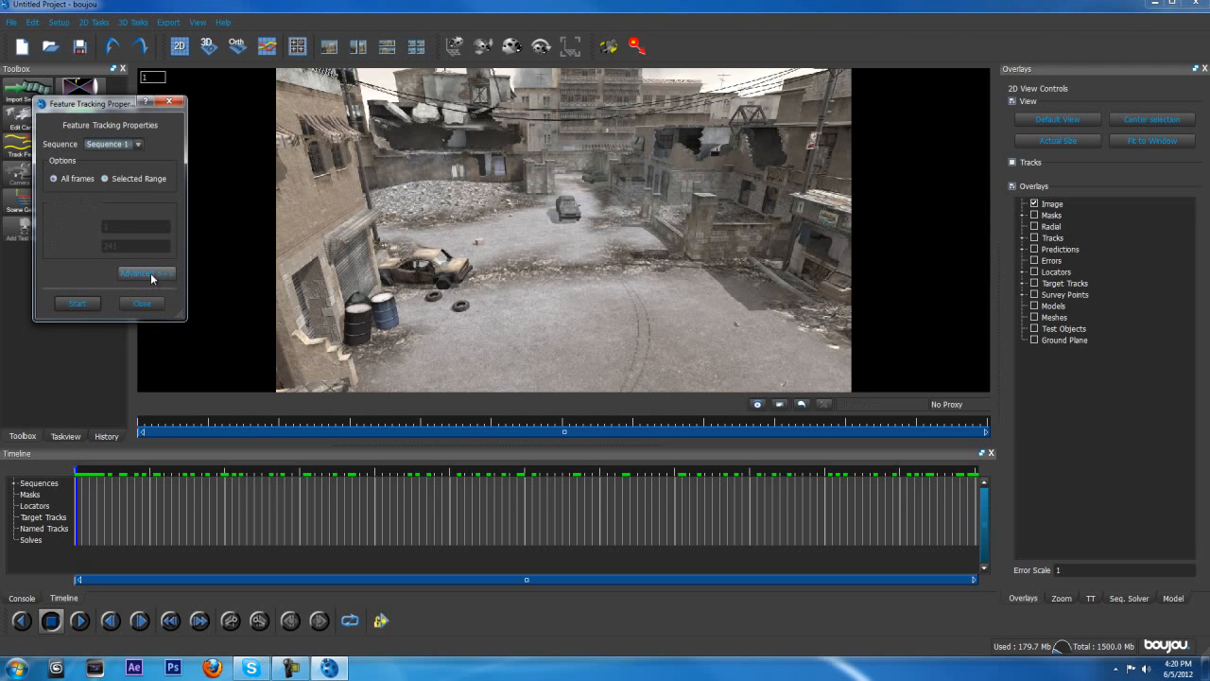
drag(115, 107, 121, 107)
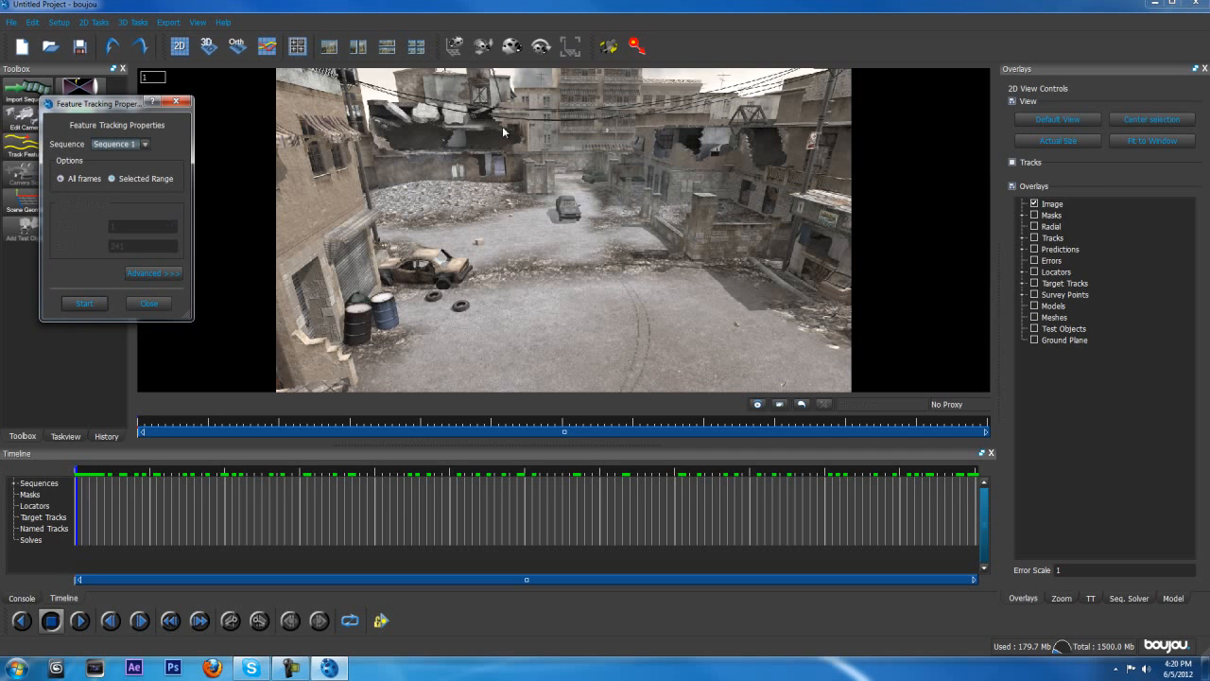
click(145, 275)
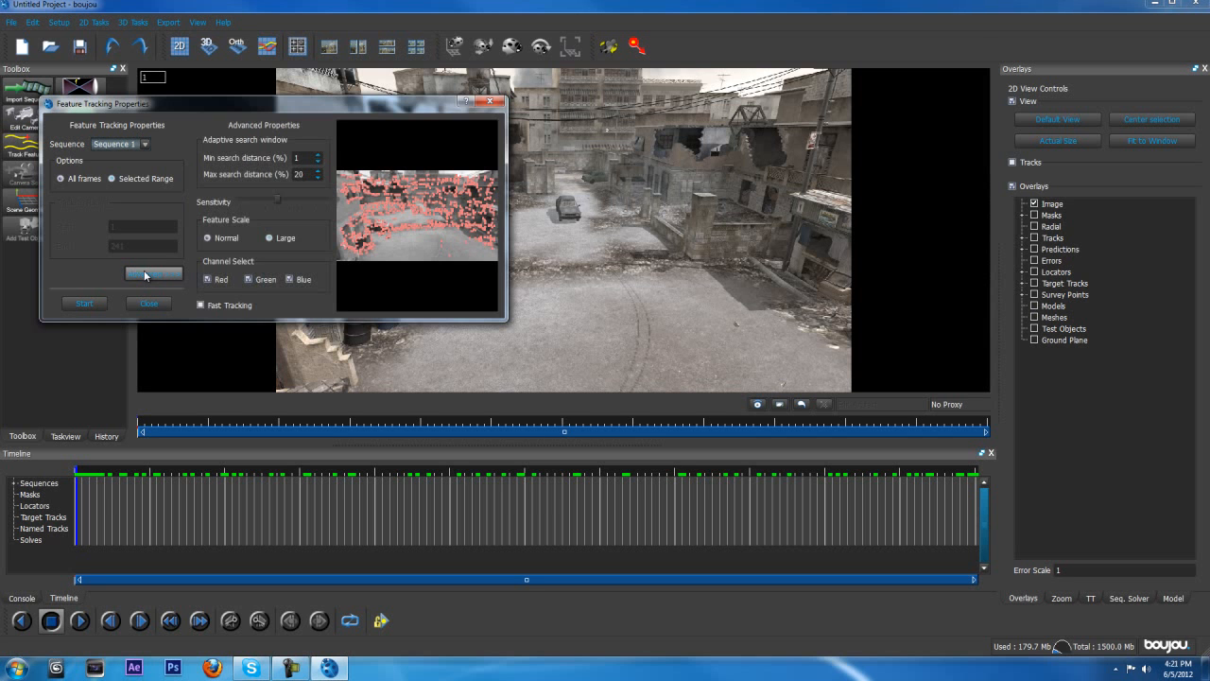
drag(264, 108, 334, 268)
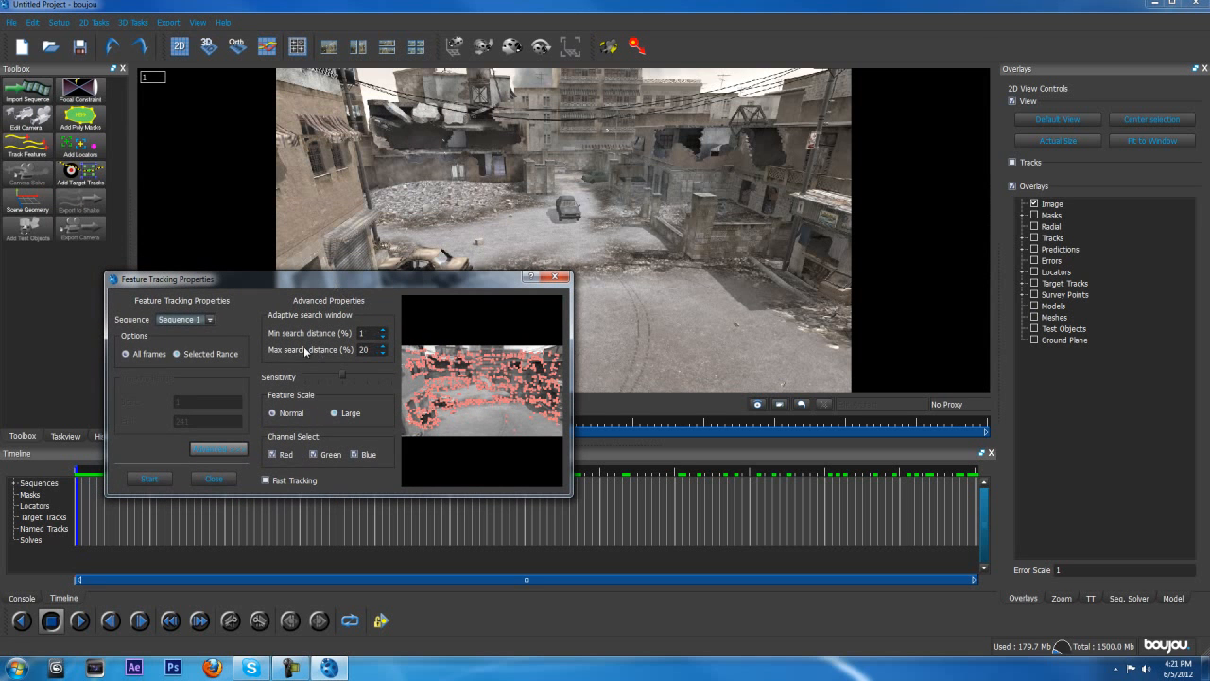
double_click(351, 350)
double_click(369, 333)
drag(398, 284, 394, 293)
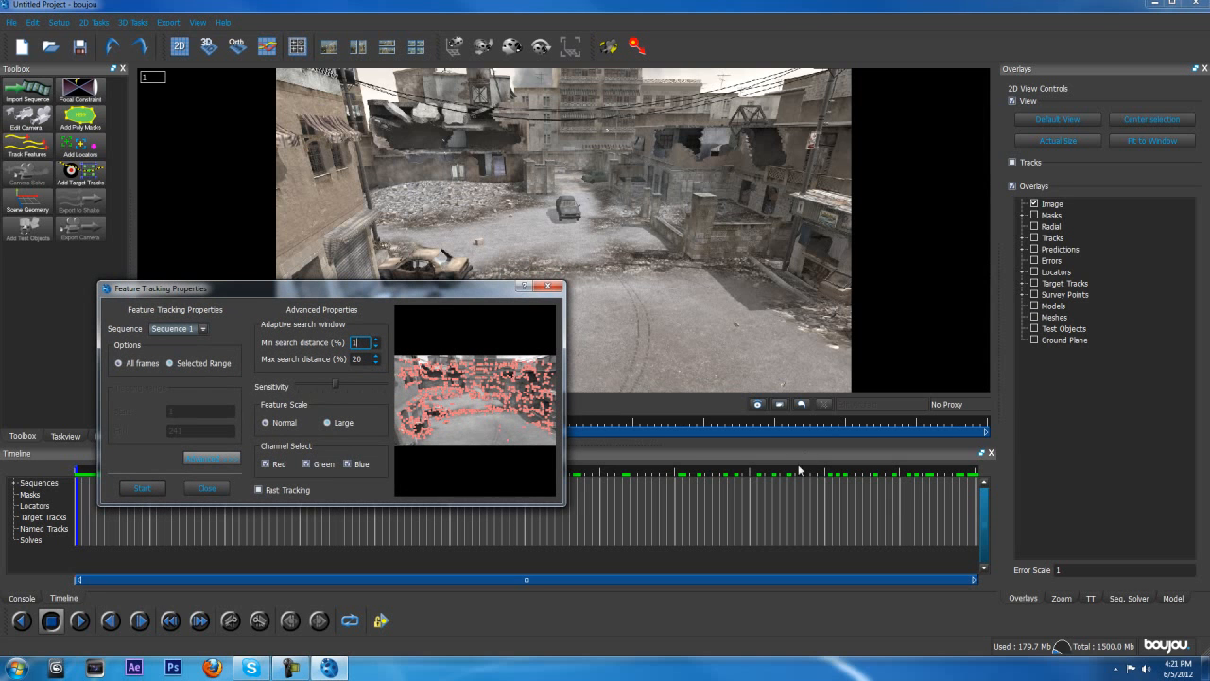
drag(413, 282, 417, 273)
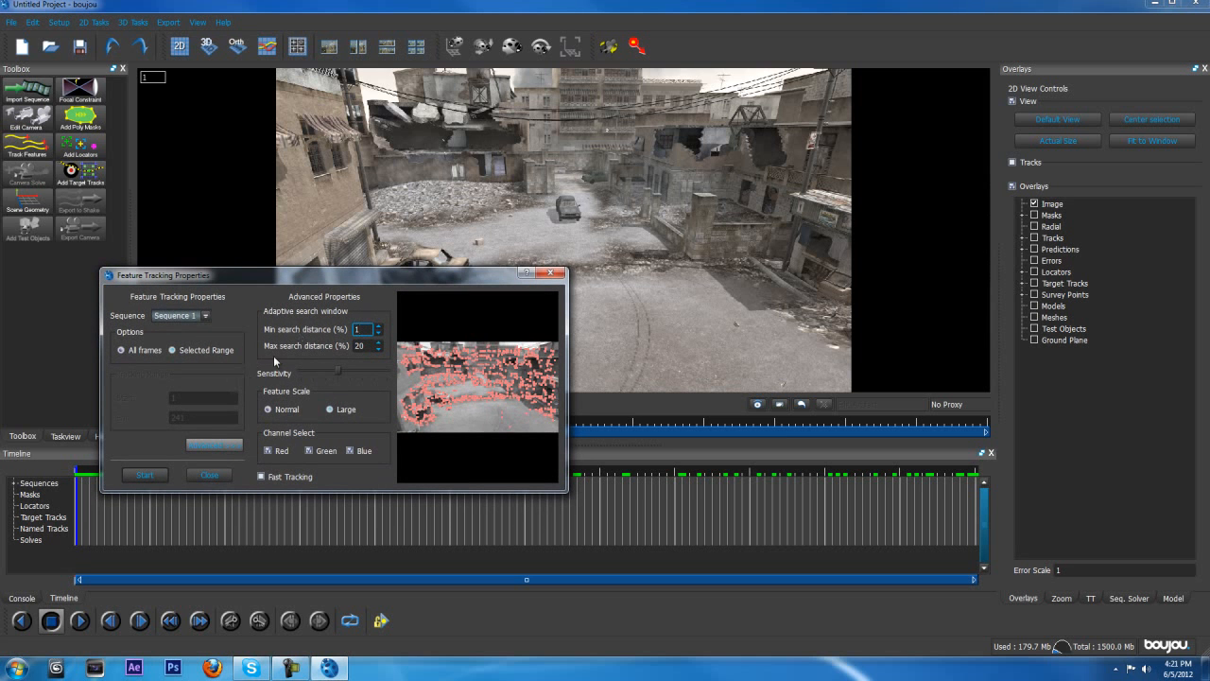
drag(366, 275, 363, 257)
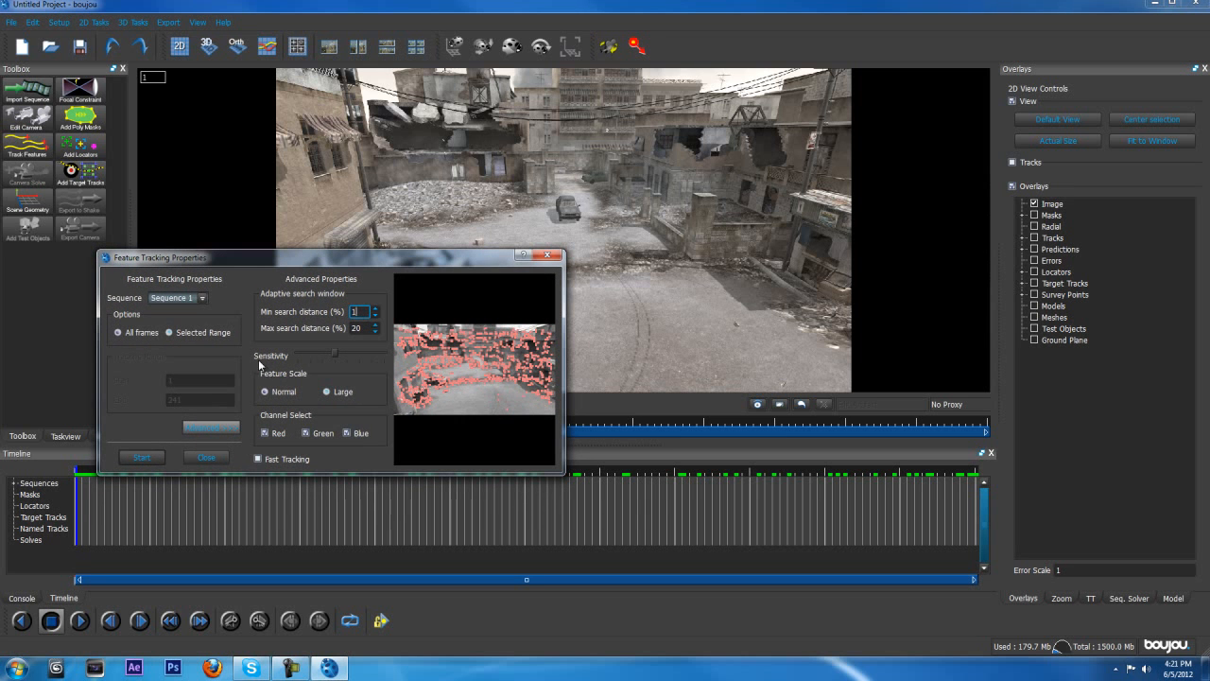
click(155, 458)
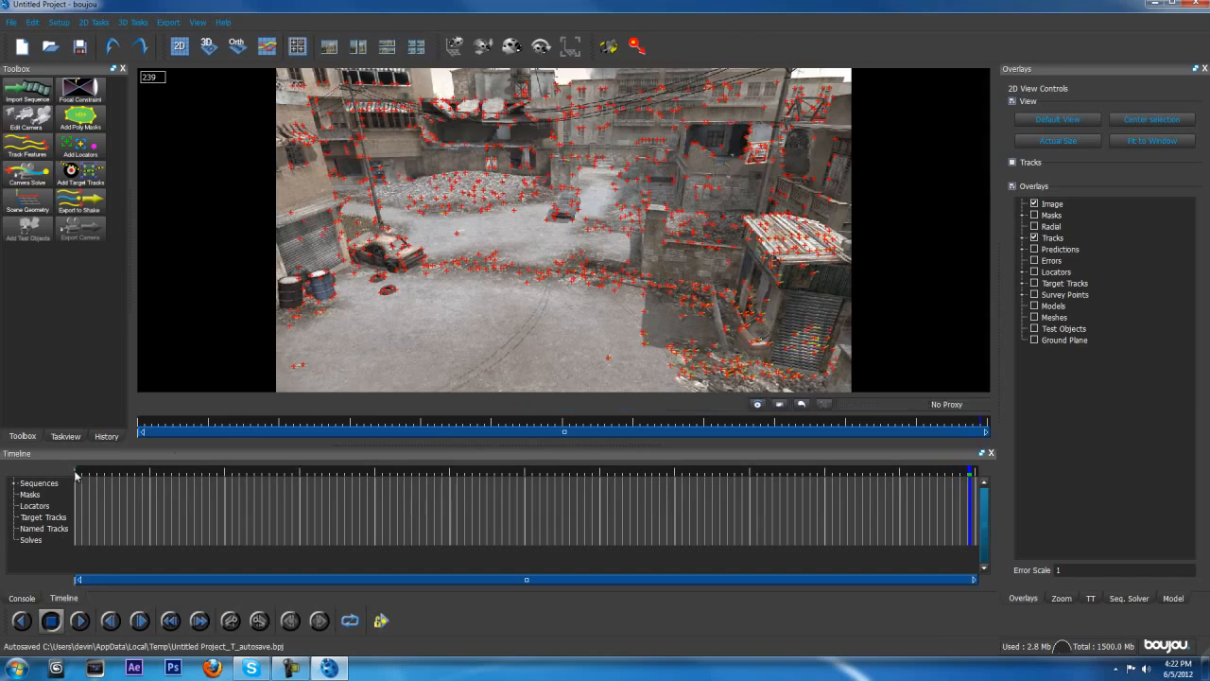
- Scrub the tracked footage back to frame 1 and run the camera solve on all frames of Sequence 1
drag(469, 473, 77, 483)
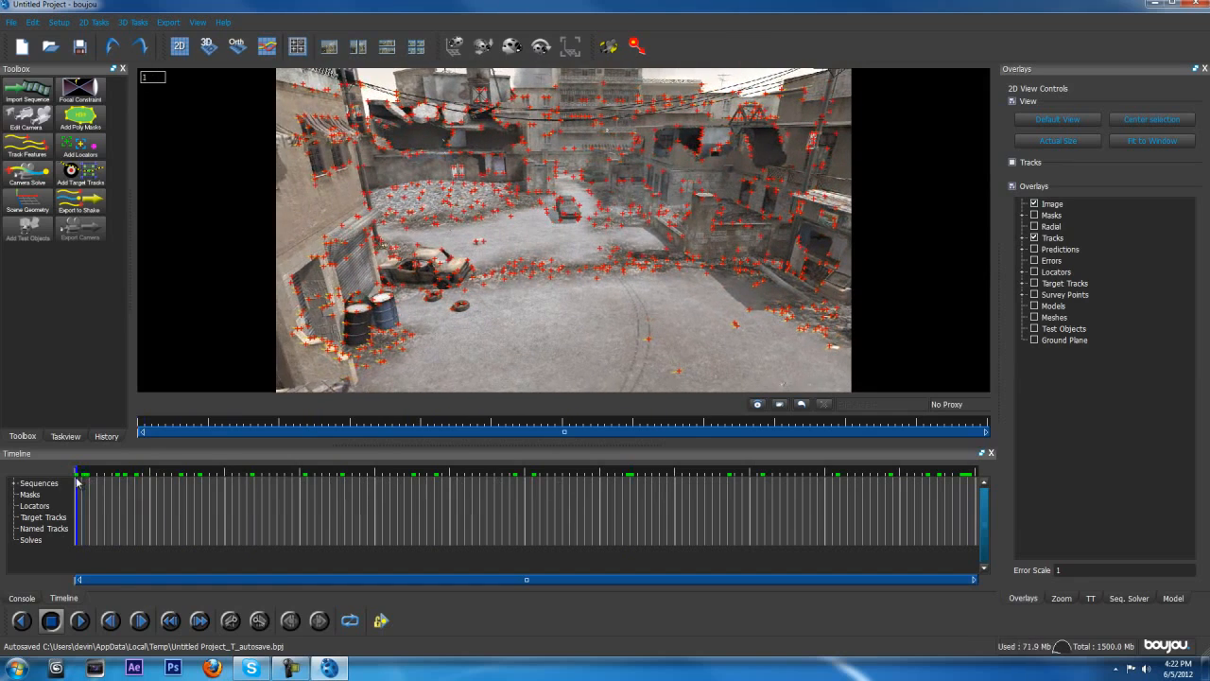
click(34, 175)
drag(165, 104, 110, 110)
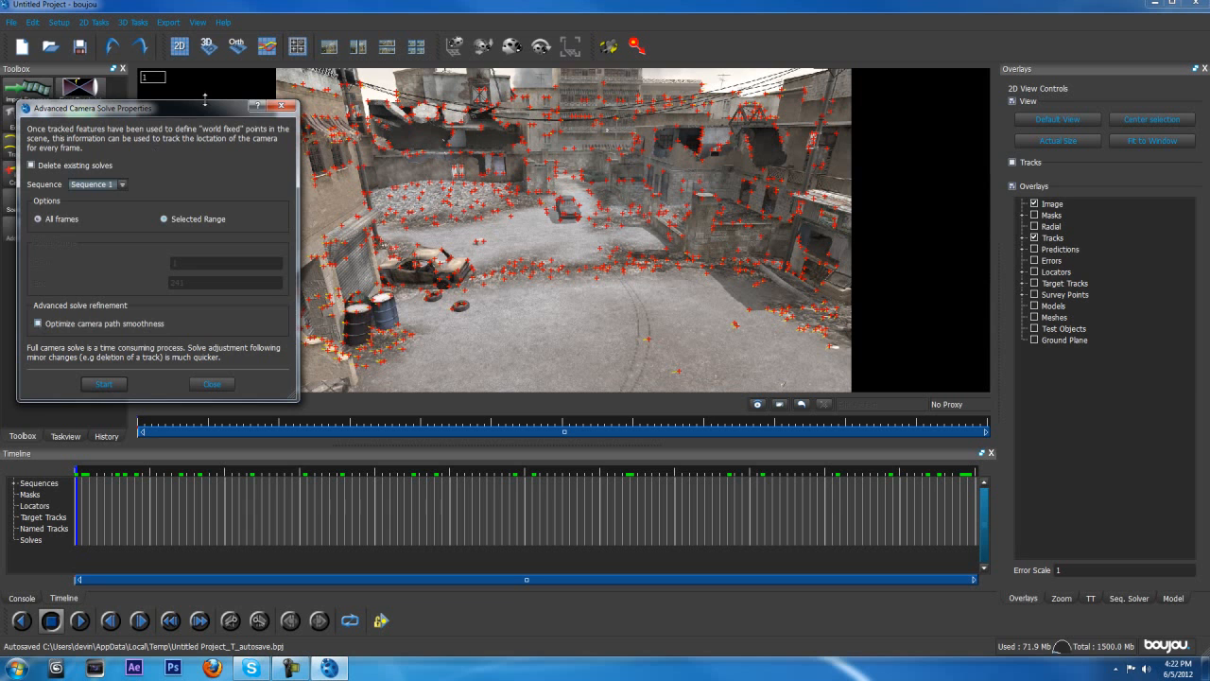
drag(192, 112, 249, 126)
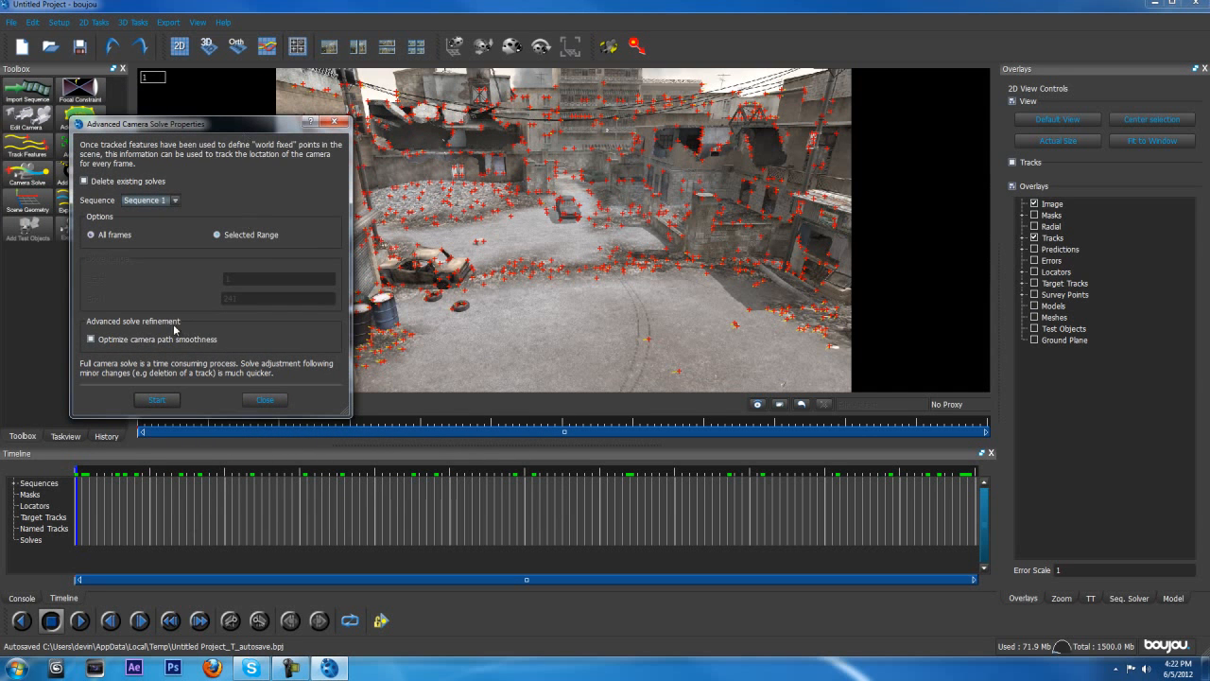
click(158, 400)
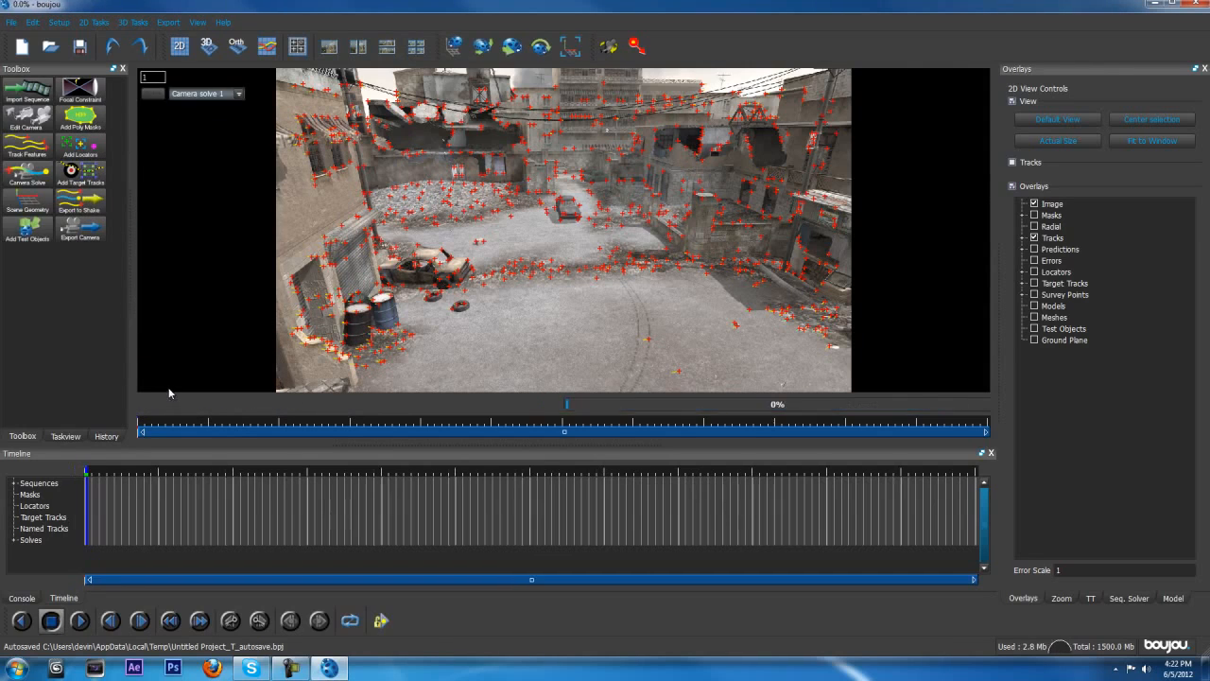
- Add an Origin coordinate frame hint to the scene geometry and move the timeline to frame 136
drag(86, 476, 516, 489)
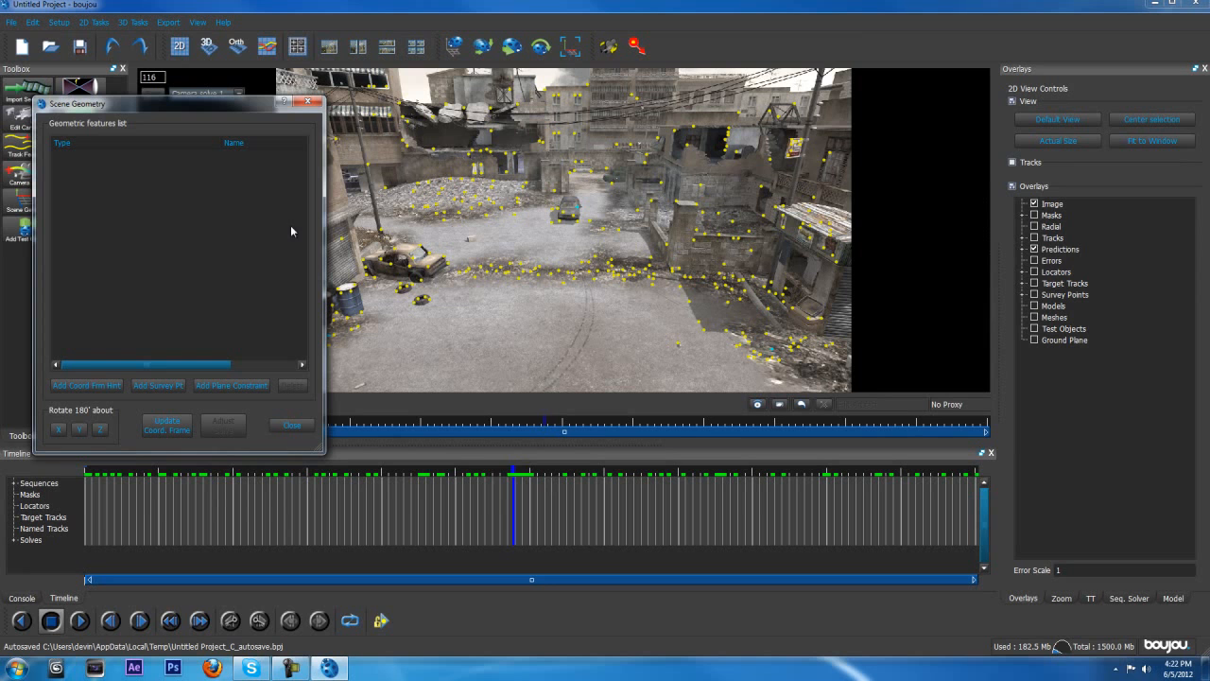
mouse_move(237, 107)
mouse_down()
mouse_move(329, 113)
mouse_move(215, 81)
mouse_move(444, 137)
mouse_move(356, 80)
mouse_move(244, 74)
mouse_move(222, 80)
mouse_move(223, 108)
mouse_up()
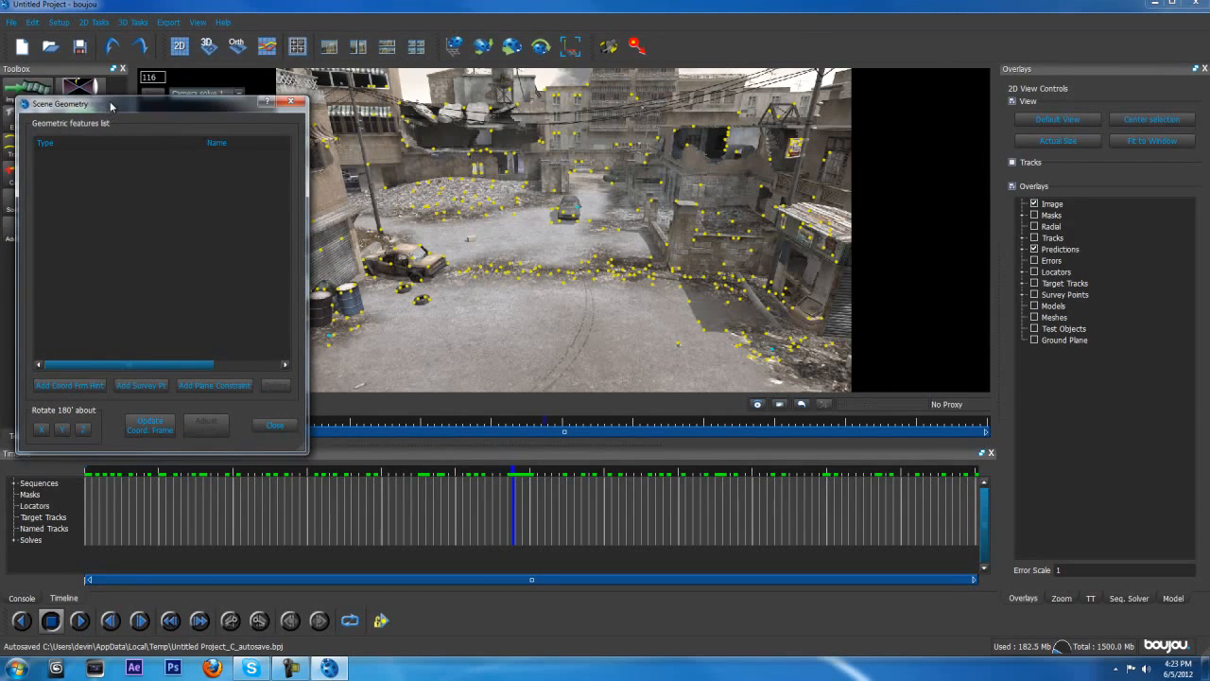
drag(108, 111, 112, 106)
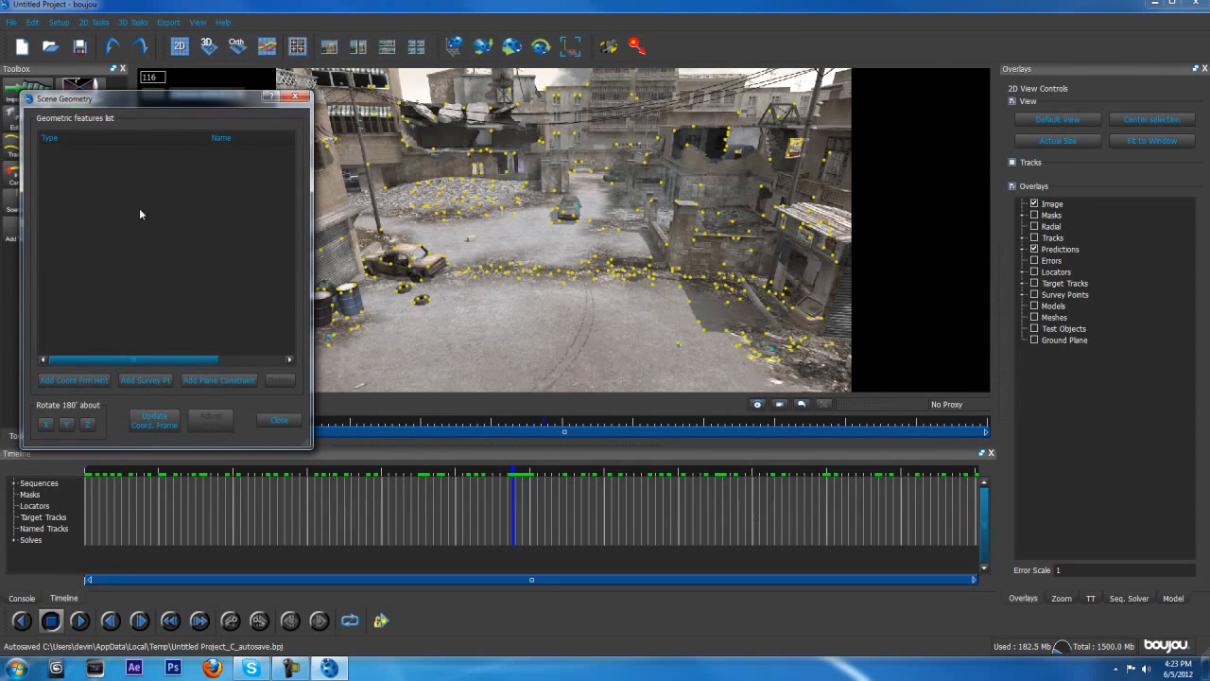
click(77, 382)
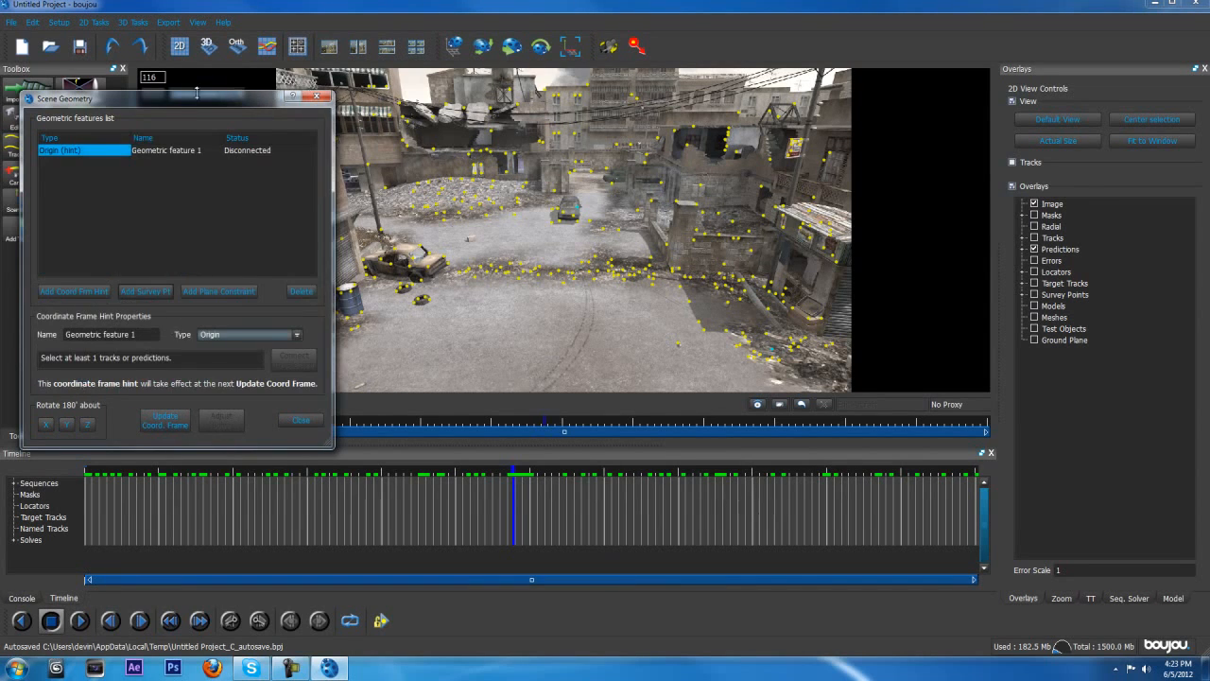
drag(201, 101, 206, 100)
drag(152, 472, 582, 460)
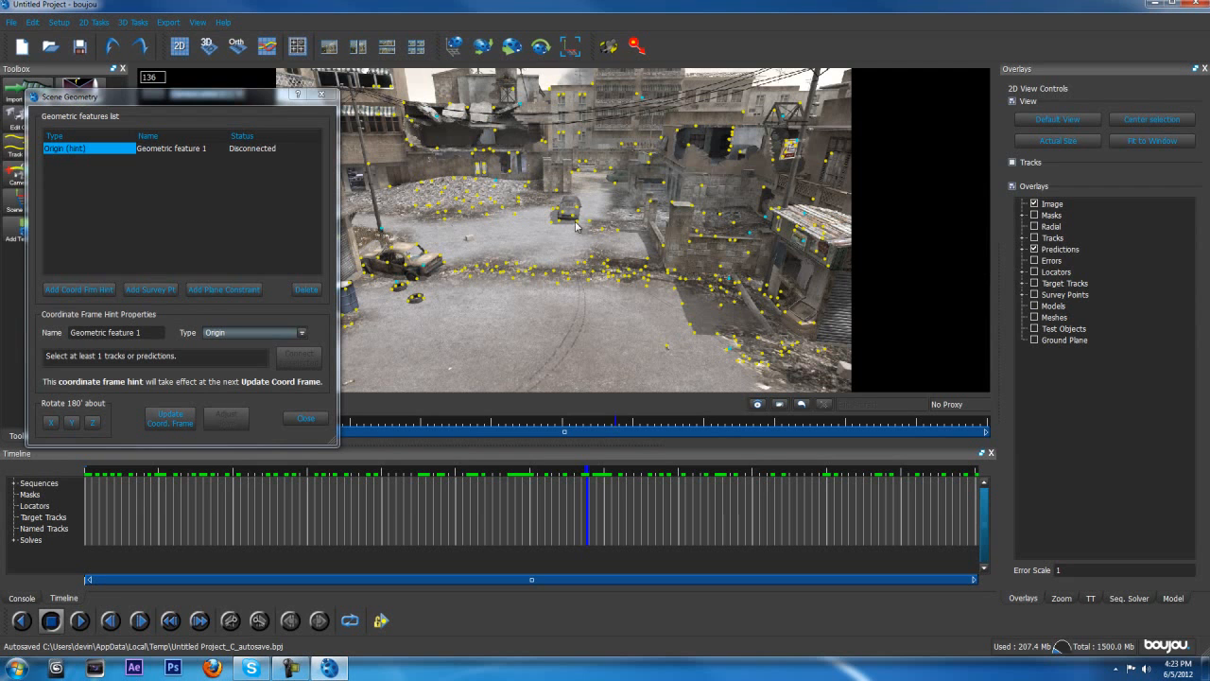
click(732, 131)
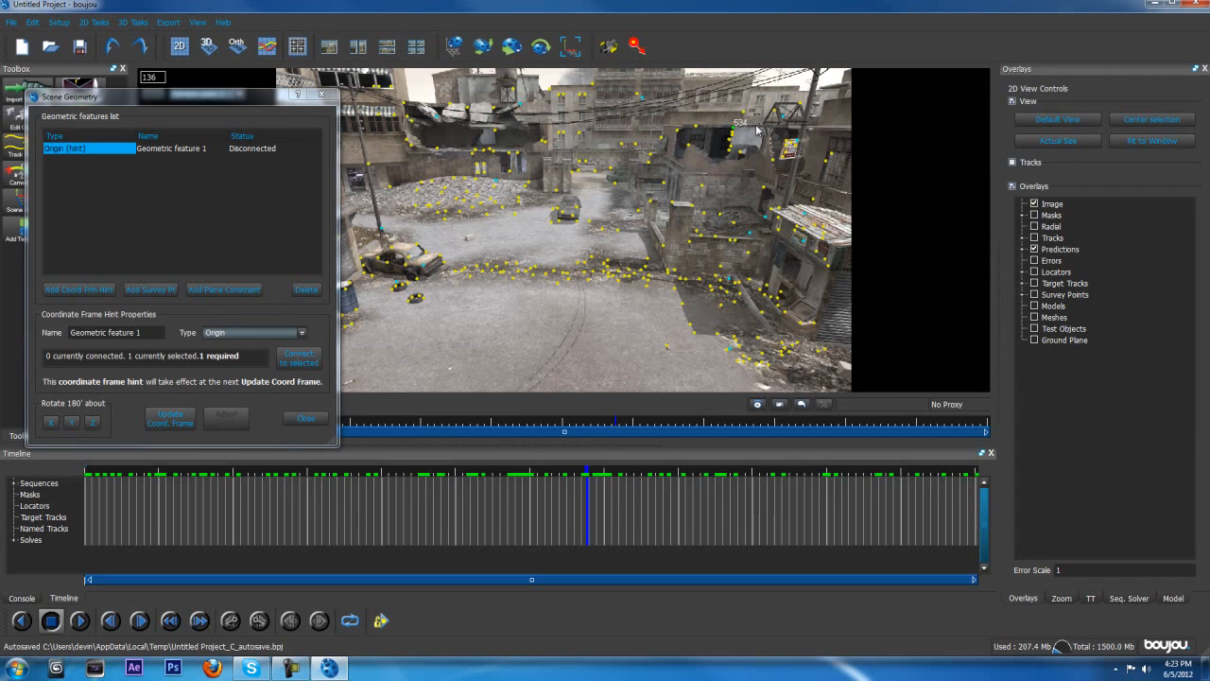
click(765, 104)
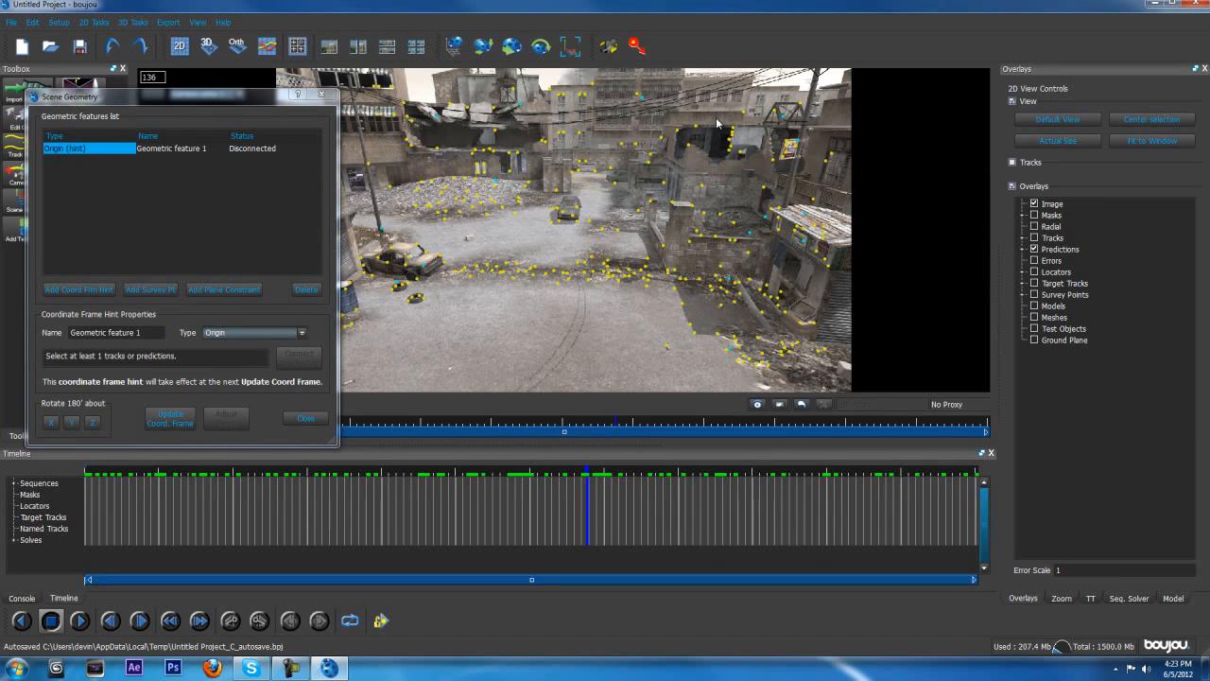
click(478, 275)
mouse_move(480, 254)
mouse_down()
mouse_move(660, 332)
mouse_move(470, 244)
mouse_up()
click(636, 327)
click(461, 251)
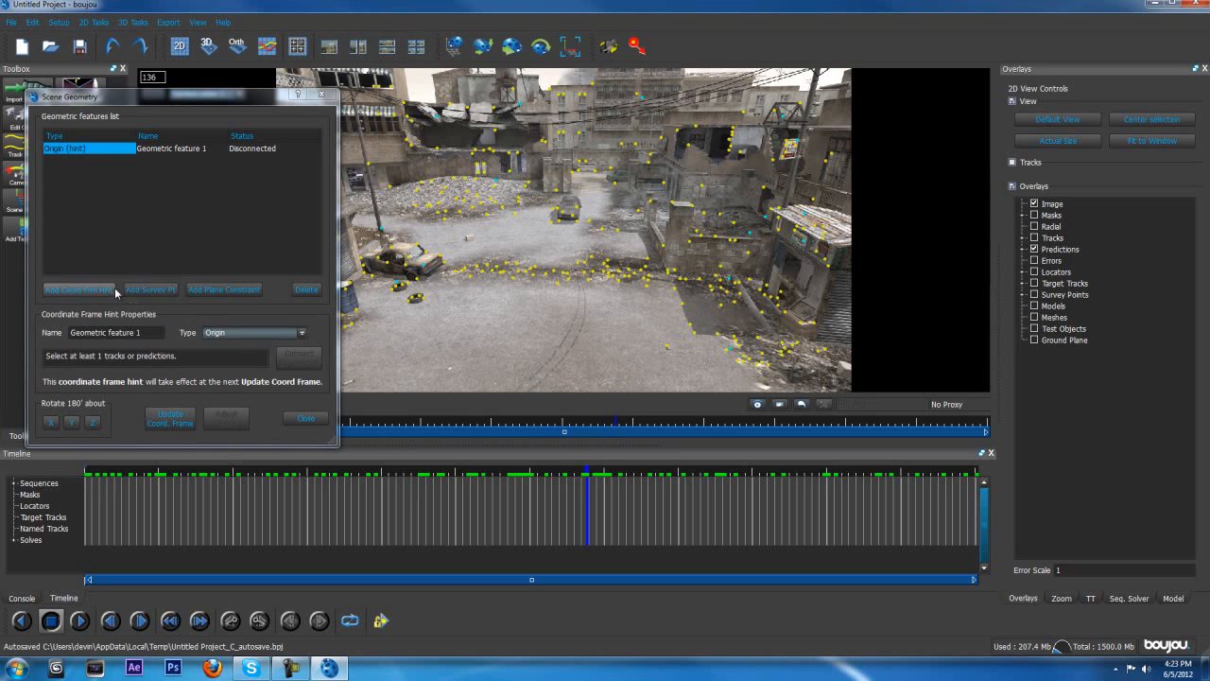
- Connect the Origin hint to one track in the middle of the debris line crossing the road
drag(255, 96, 255, 86)
click(239, 326)
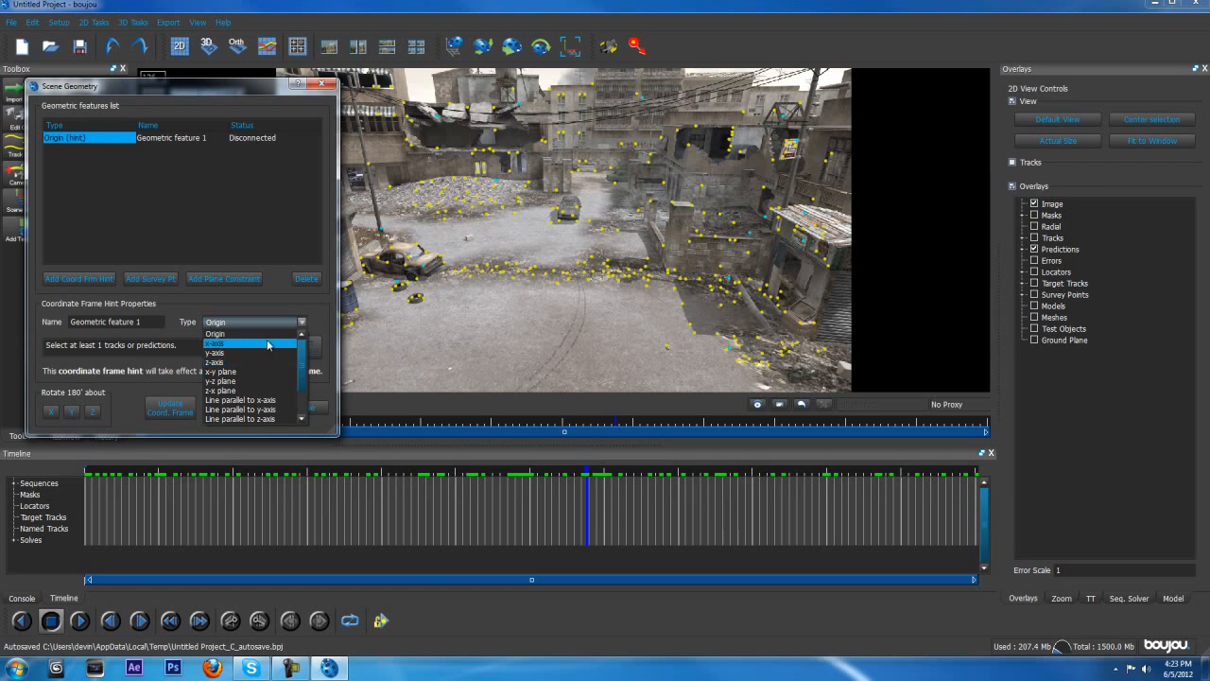
click(270, 334)
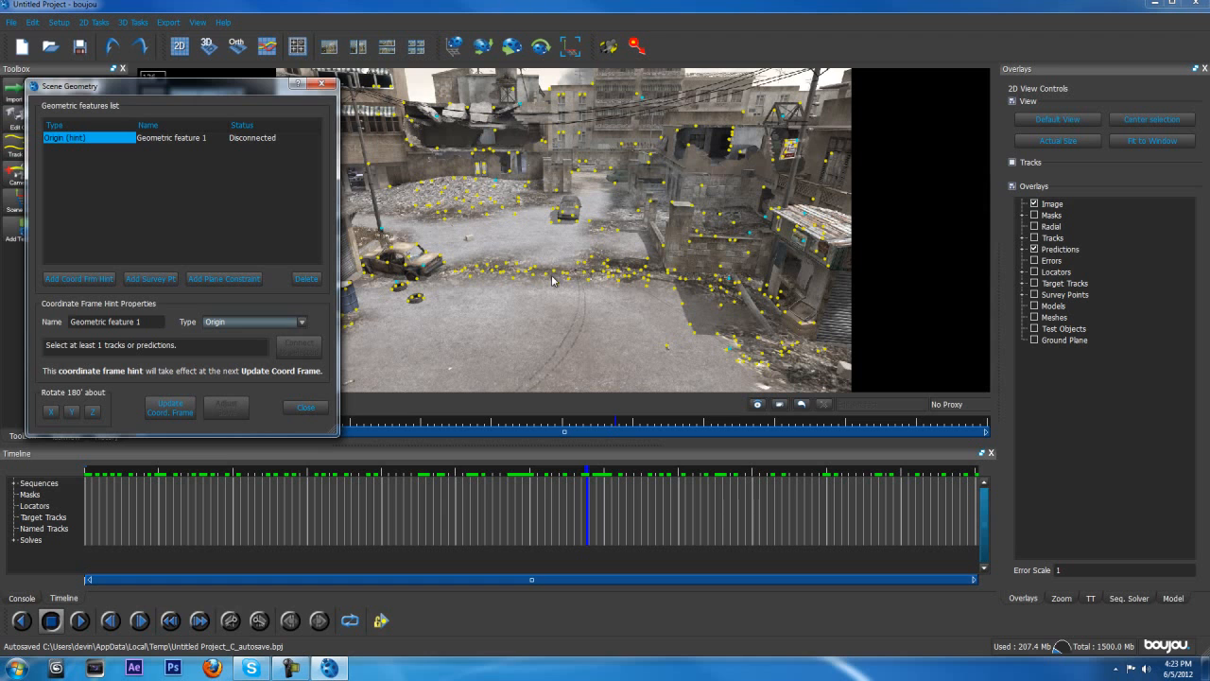
click(546, 277)
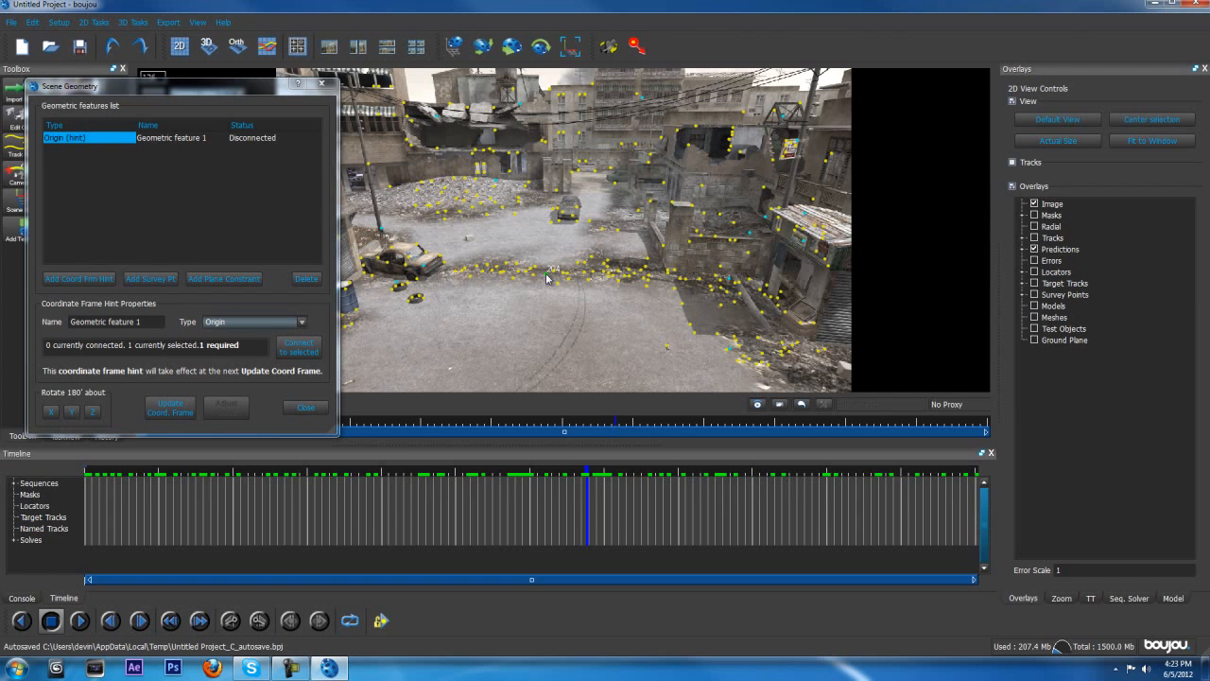
click(300, 347)
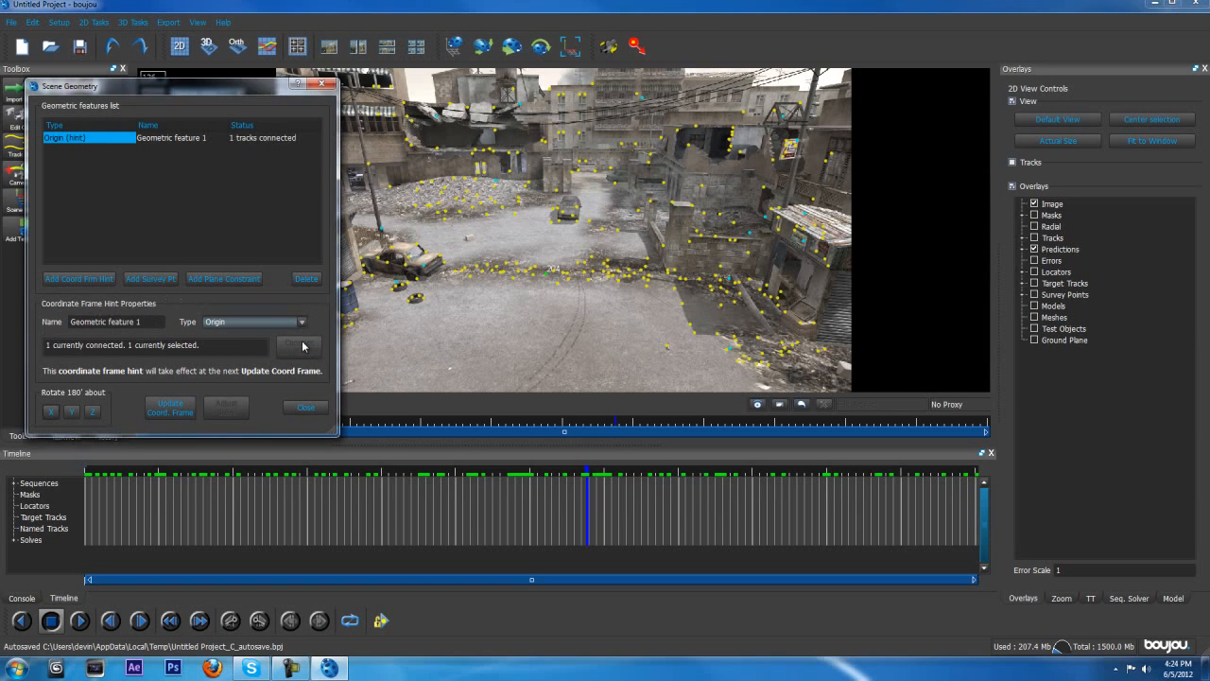
click(547, 276)
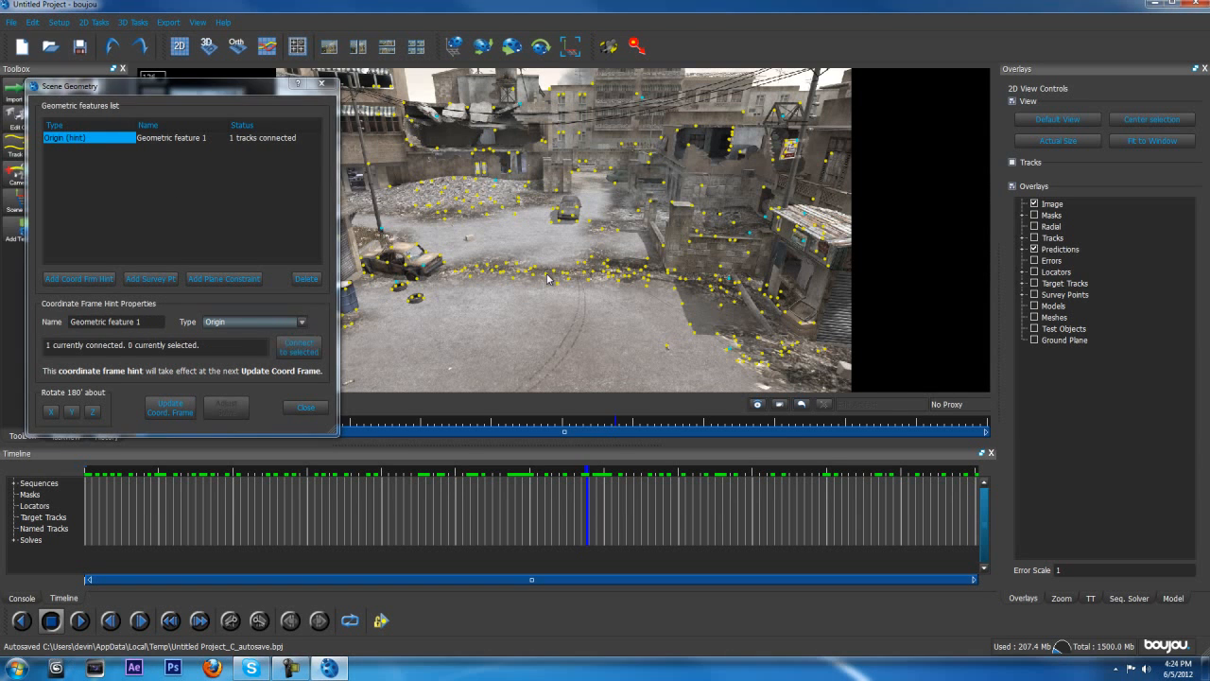
drag(527, 244, 564, 264)
click(546, 276)
click(547, 283)
- Add an x-axis coordinate frame hint and connect it to two tracks far apart along the debris line across the road
click(78, 279)
click(301, 322)
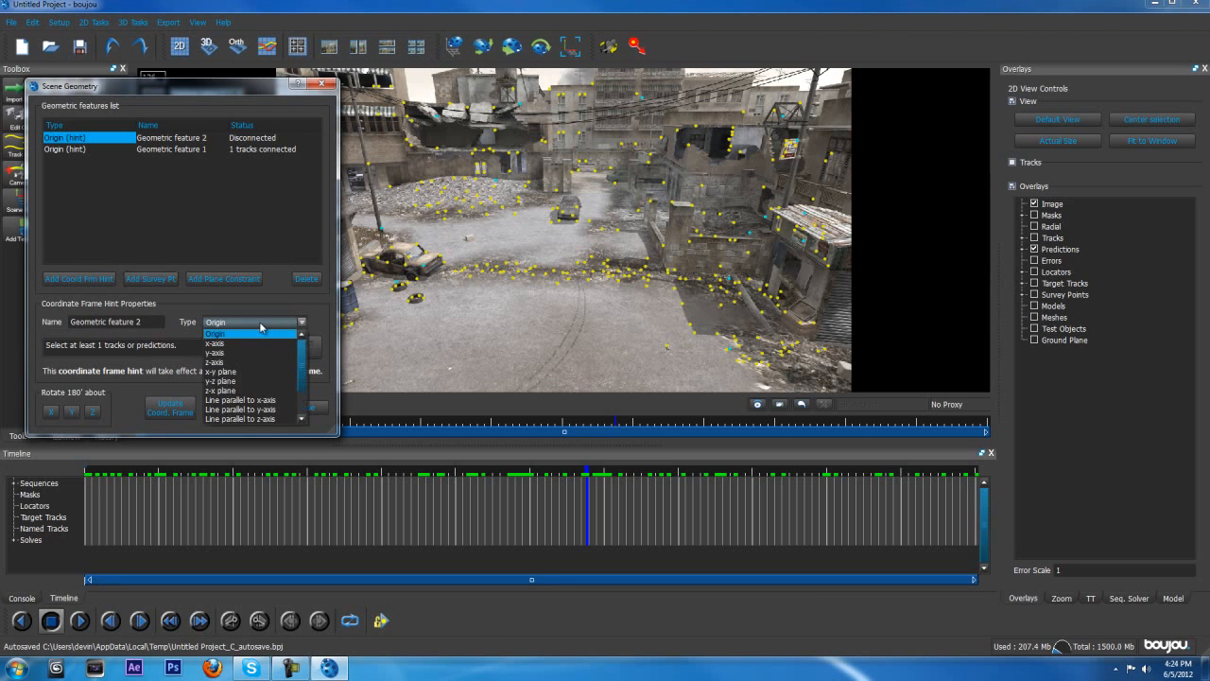
click(251, 343)
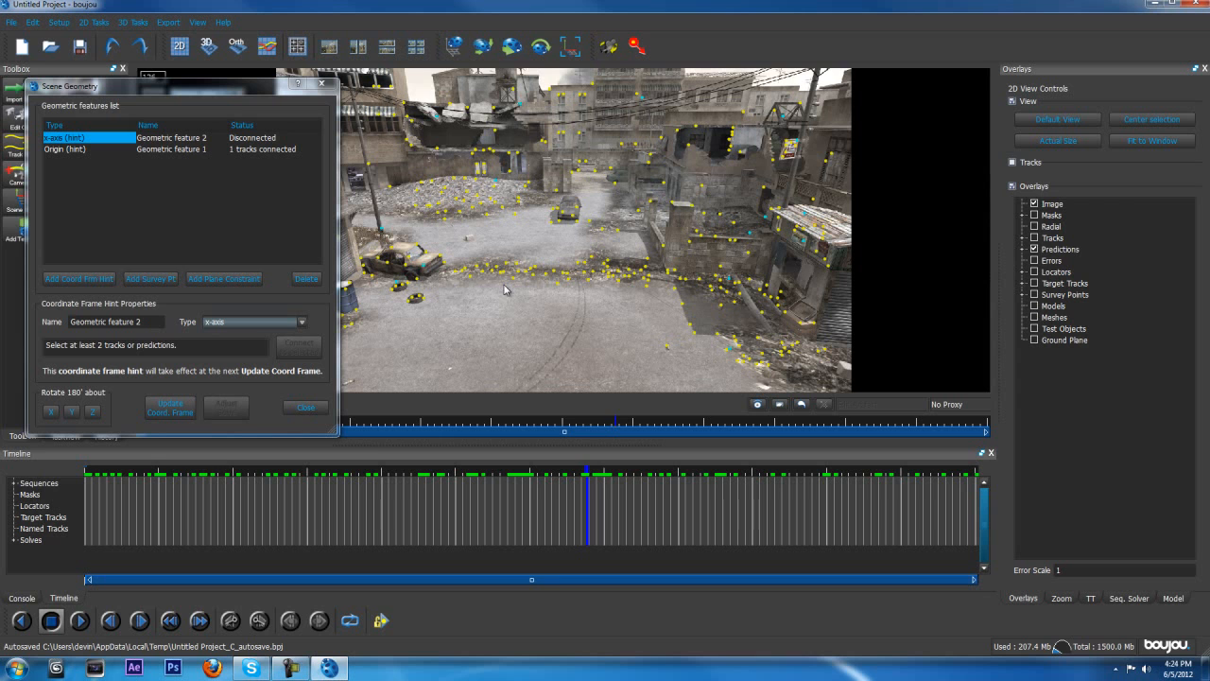
click(455, 274)
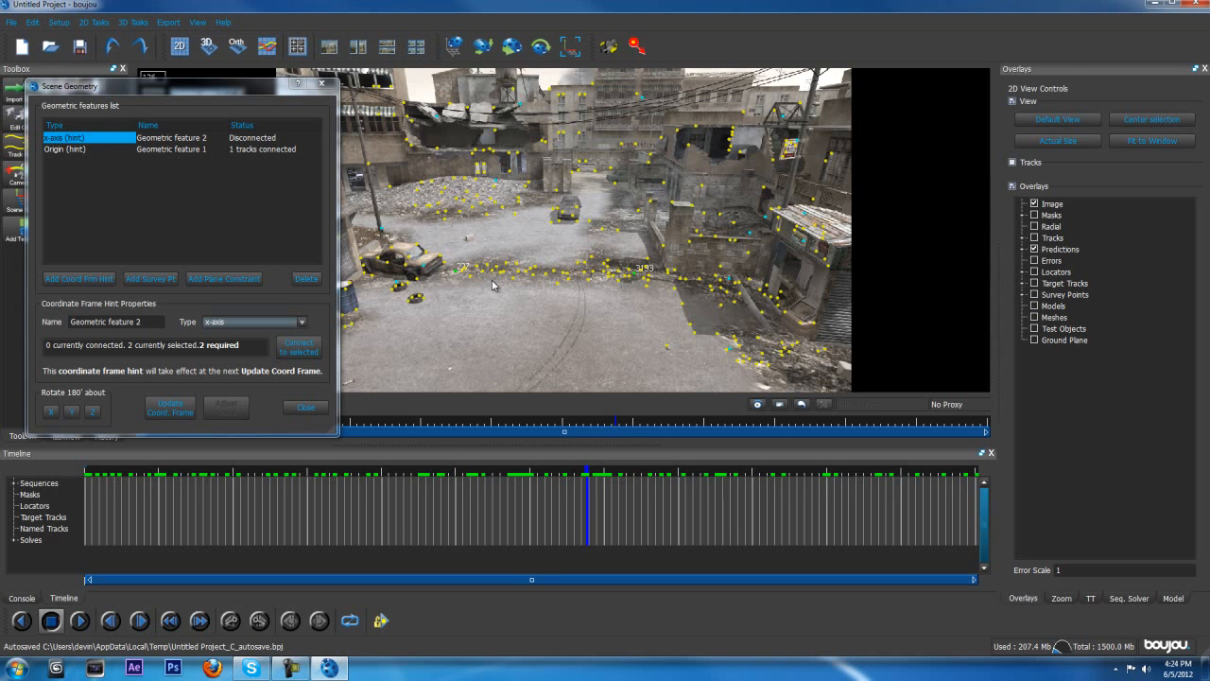
click(472, 284)
click(456, 272)
shift+click(646, 279)
click(297, 346)
click(550, 320)
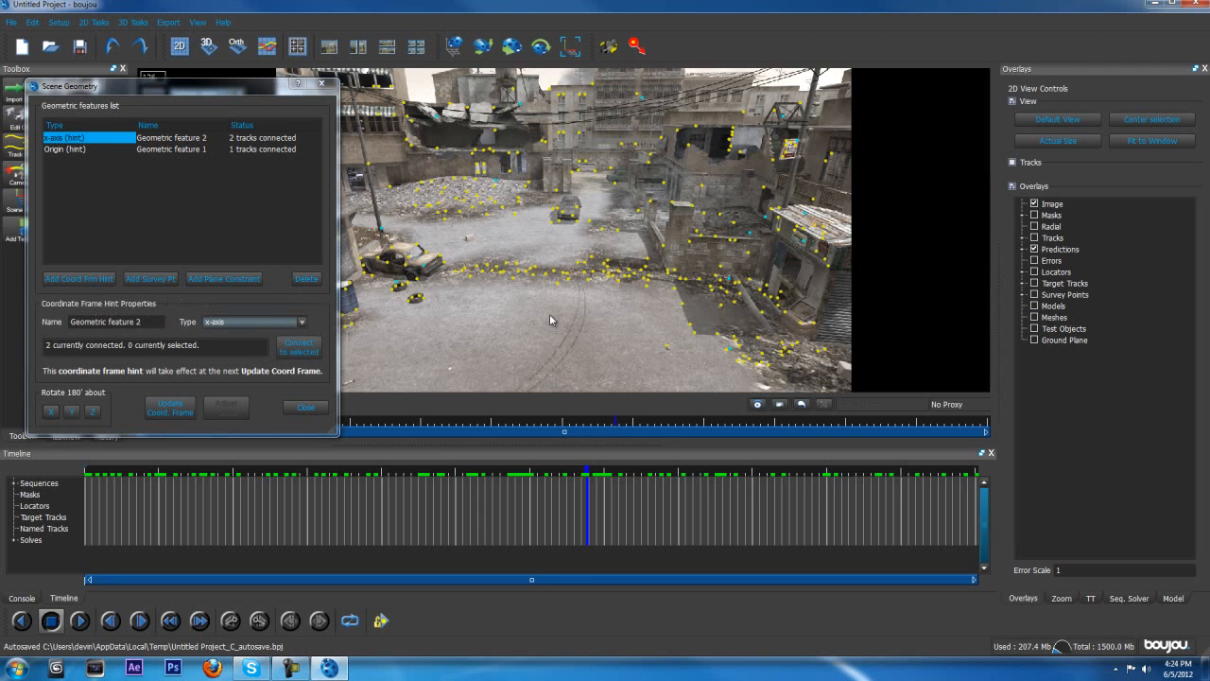
- Add a z-axis coordinate frame hint and connect it to one track on the debris line and one farther up the road
click(84, 283)
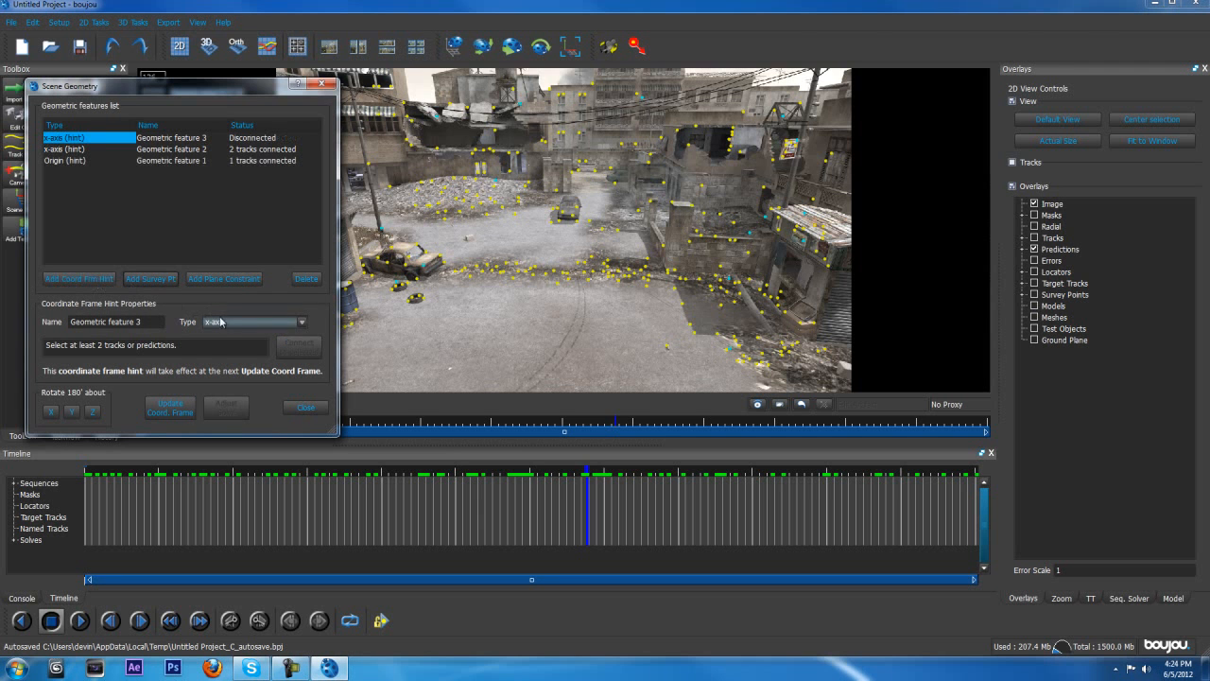
click(220, 322)
click(226, 364)
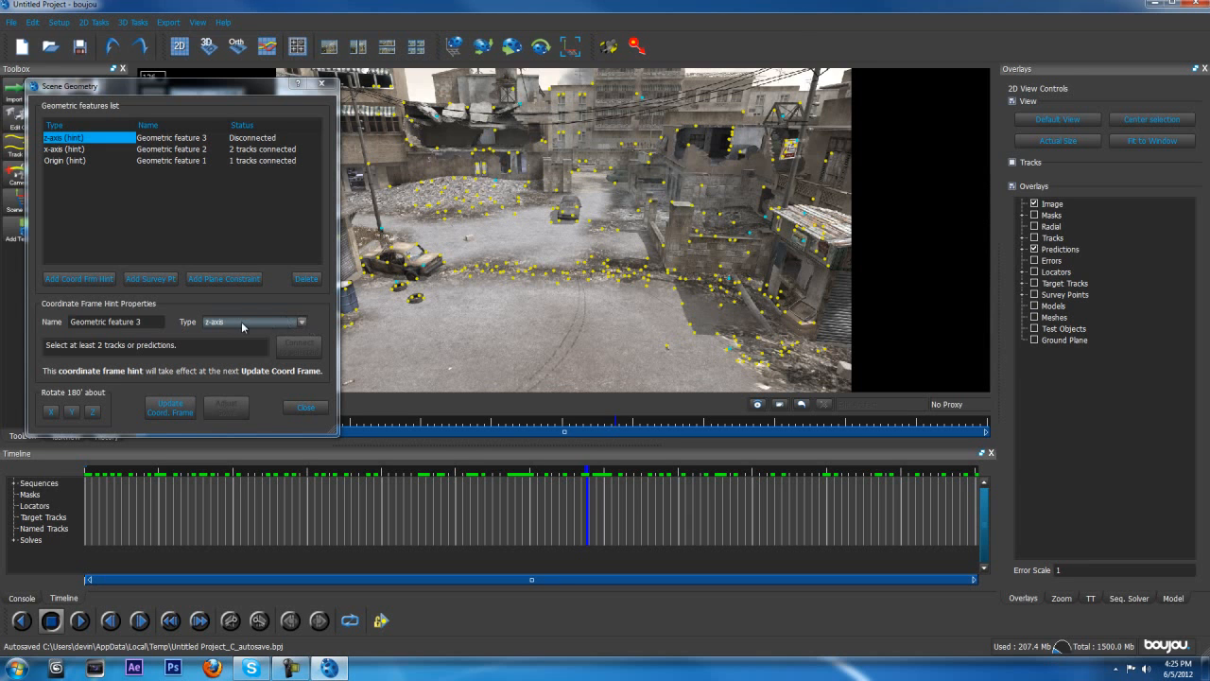
click(518, 277)
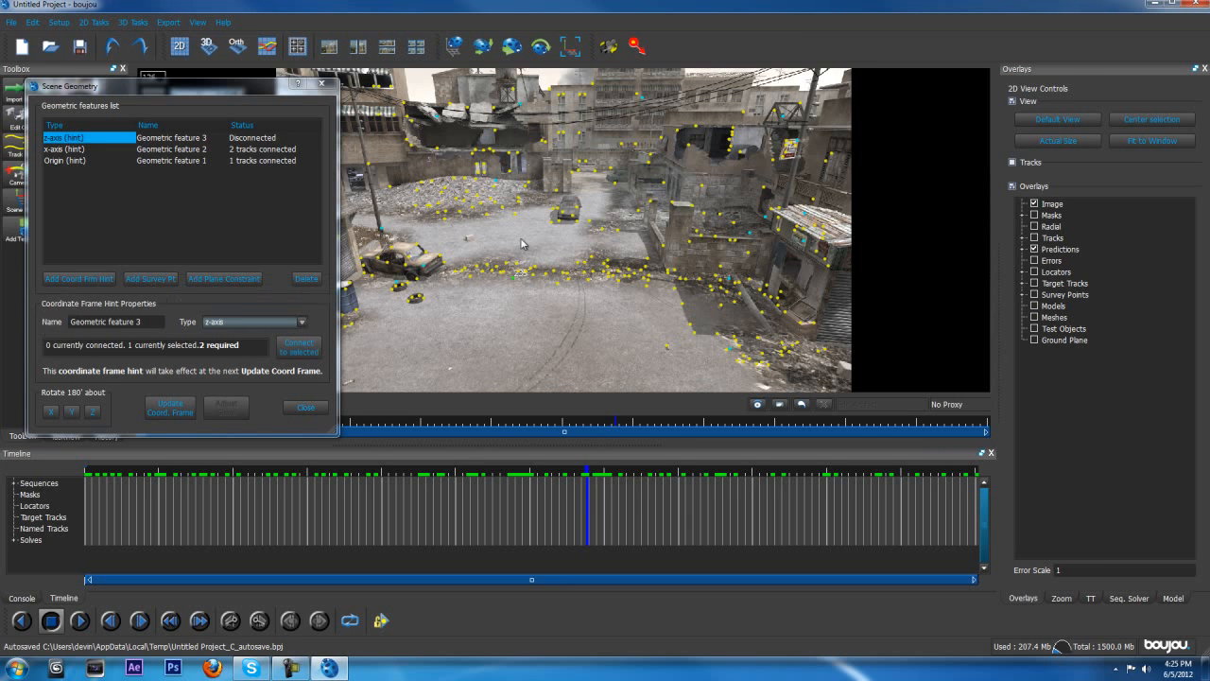
shift+click(517, 214)
drag(239, 90, 244, 88)
click(309, 344)
- Update the coordinate frame from the connected hints, close the scene geometry settings, and move the timeline to frame 59
click(89, 158)
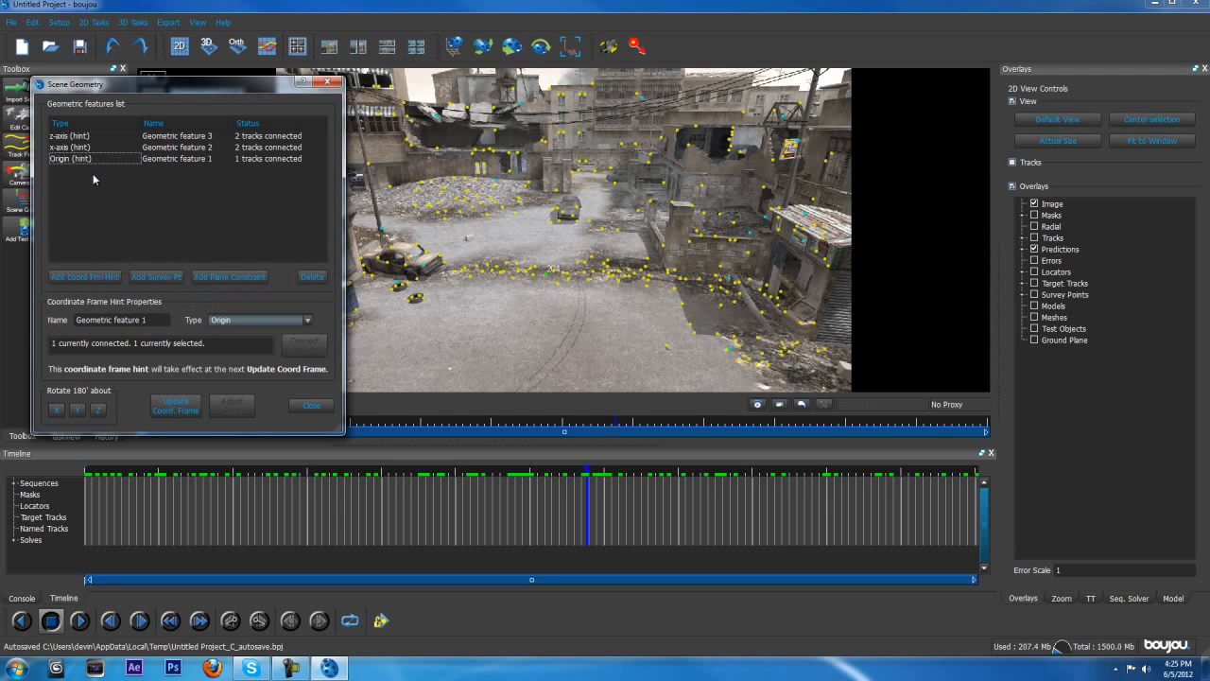
click(214, 137)
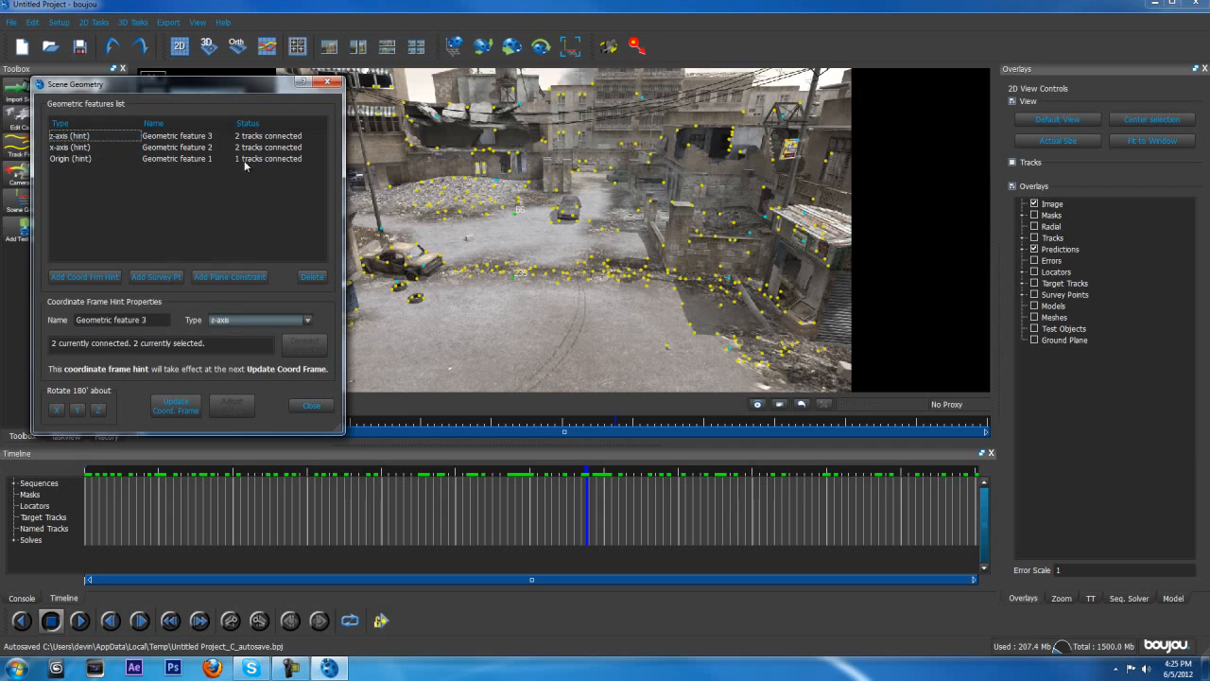
click(201, 139)
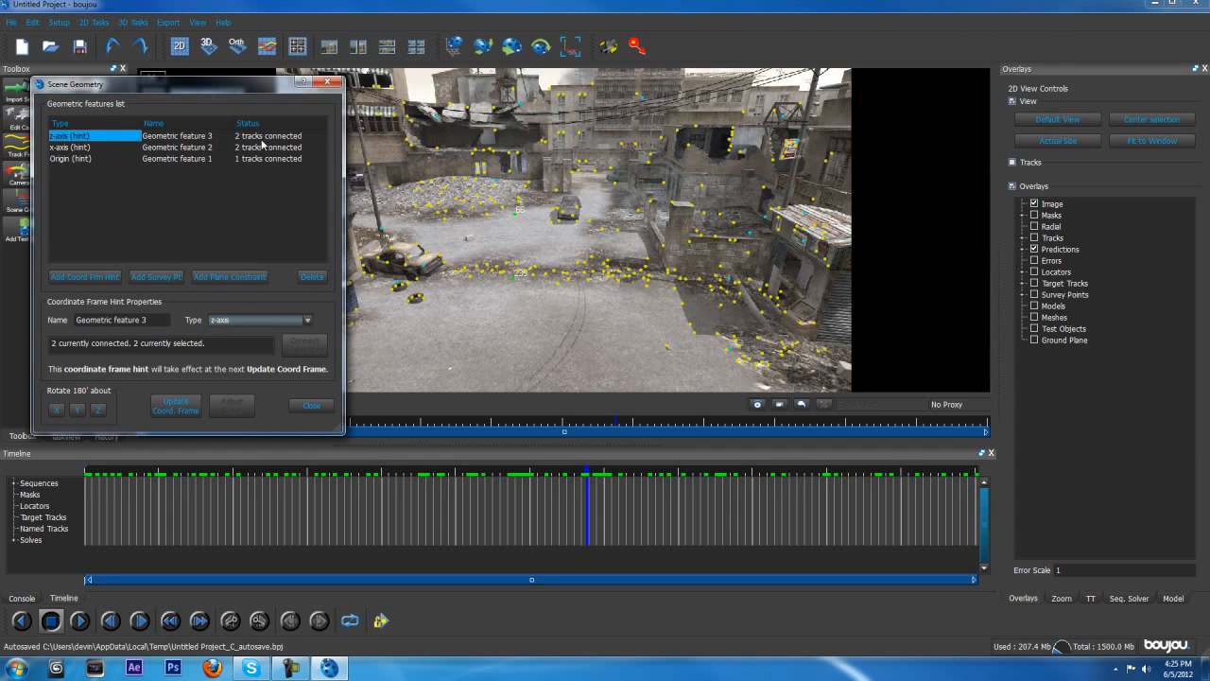
click(80, 159)
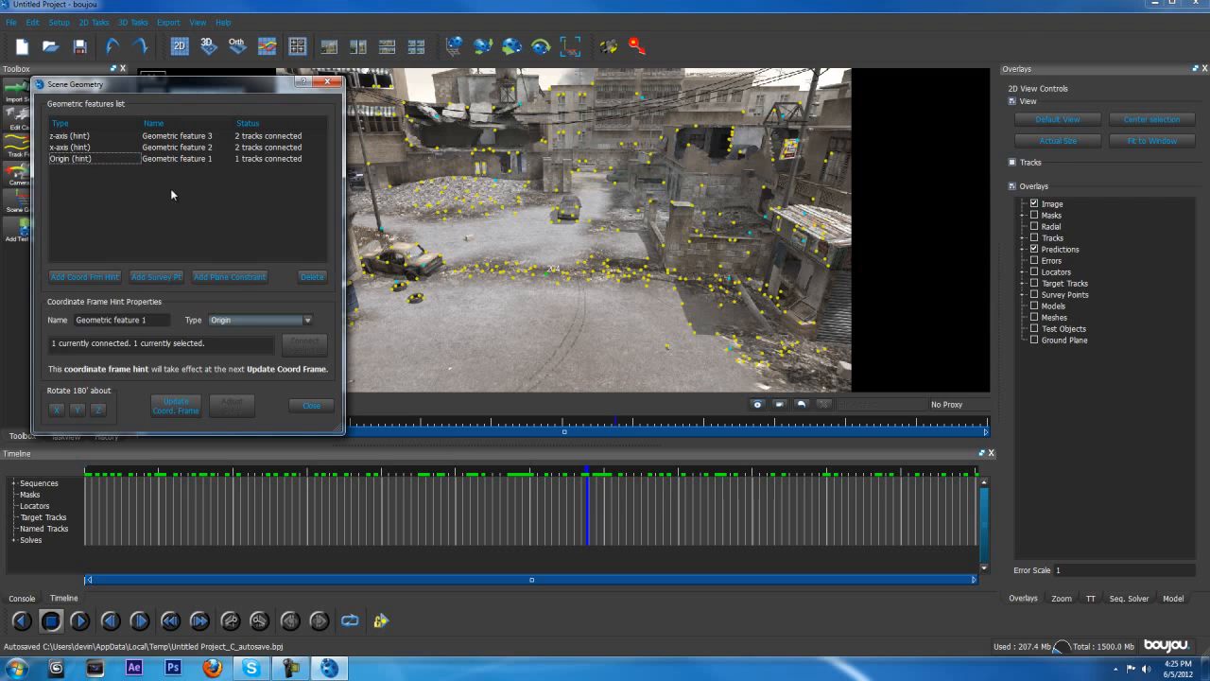
click(189, 407)
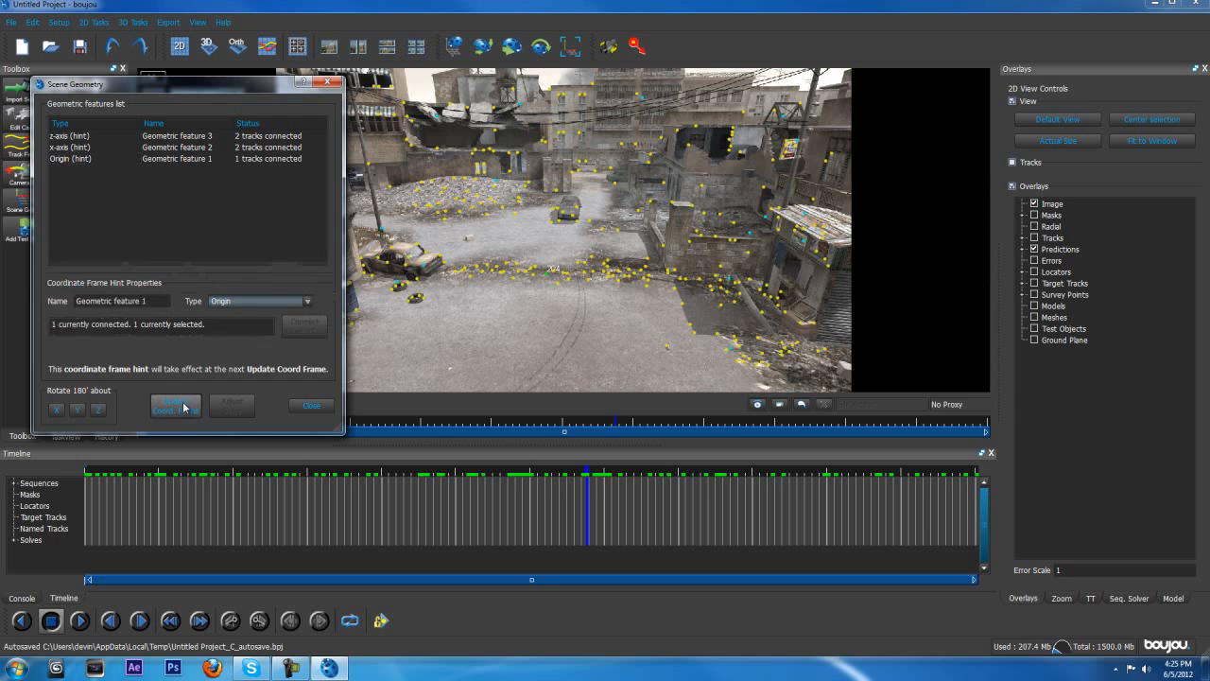
click(312, 407)
drag(441, 473, 303, 470)
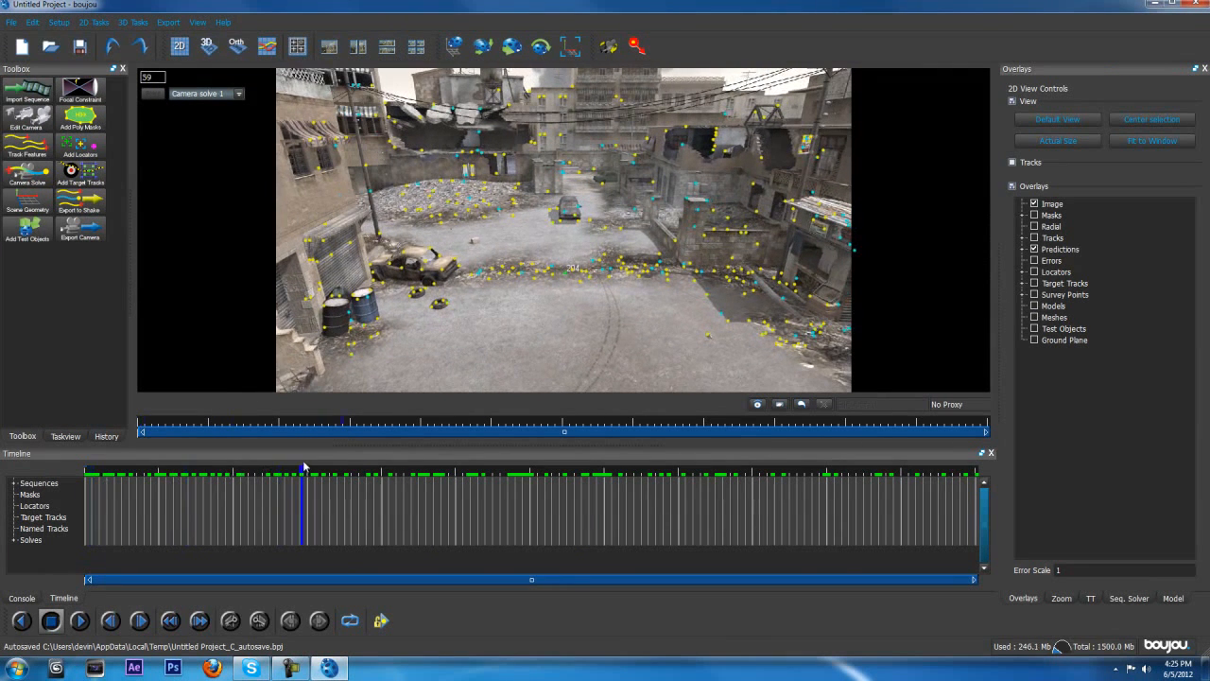
- Begin exporting the camera solve of Sequence 1 with the export type set to Cinema 4D (*.c4d)
click(175, 26)
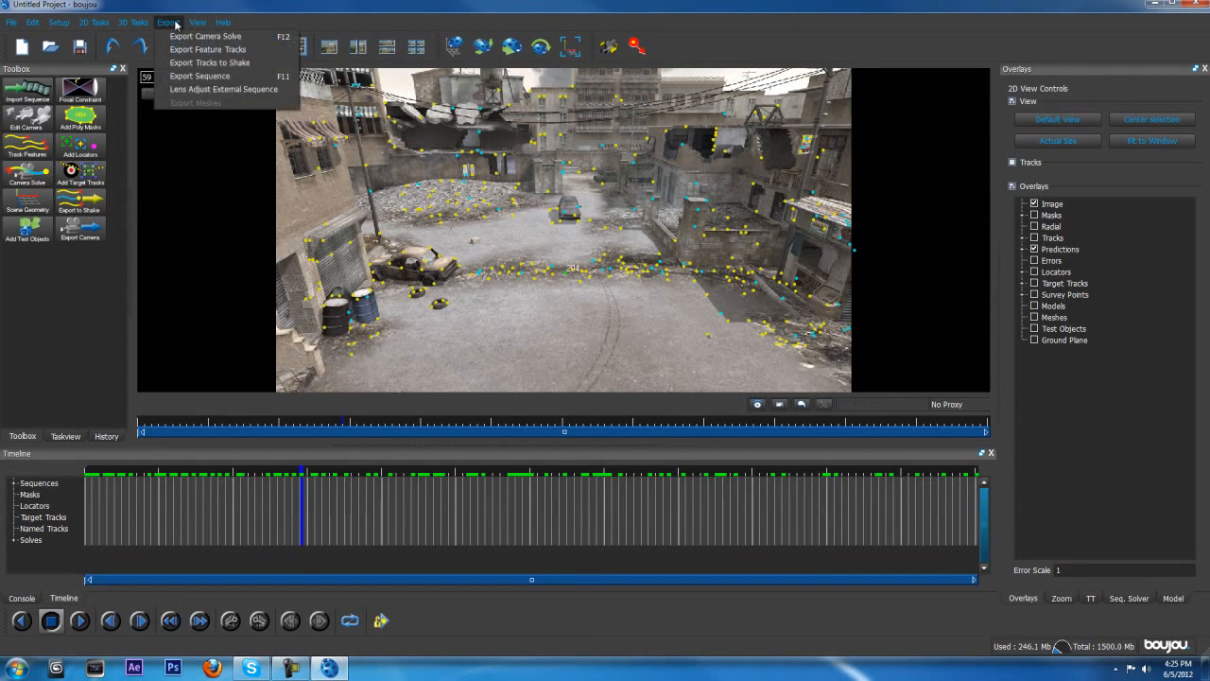
click(221, 36)
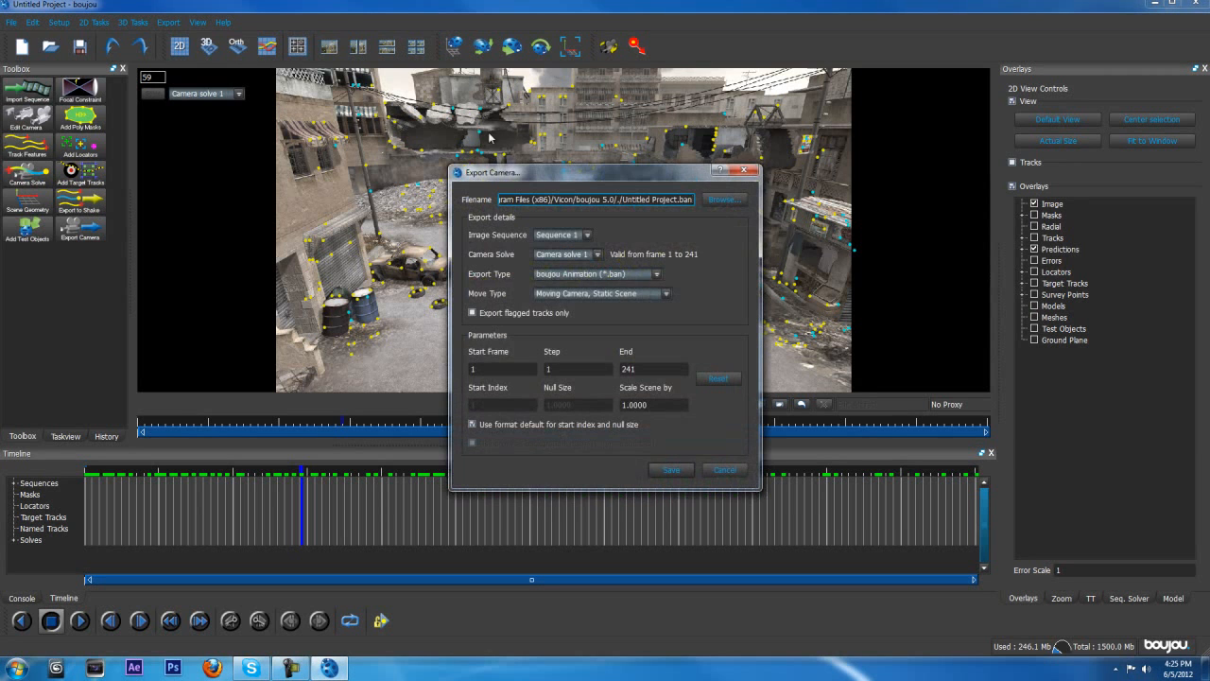
drag(528, 174, 462, 173)
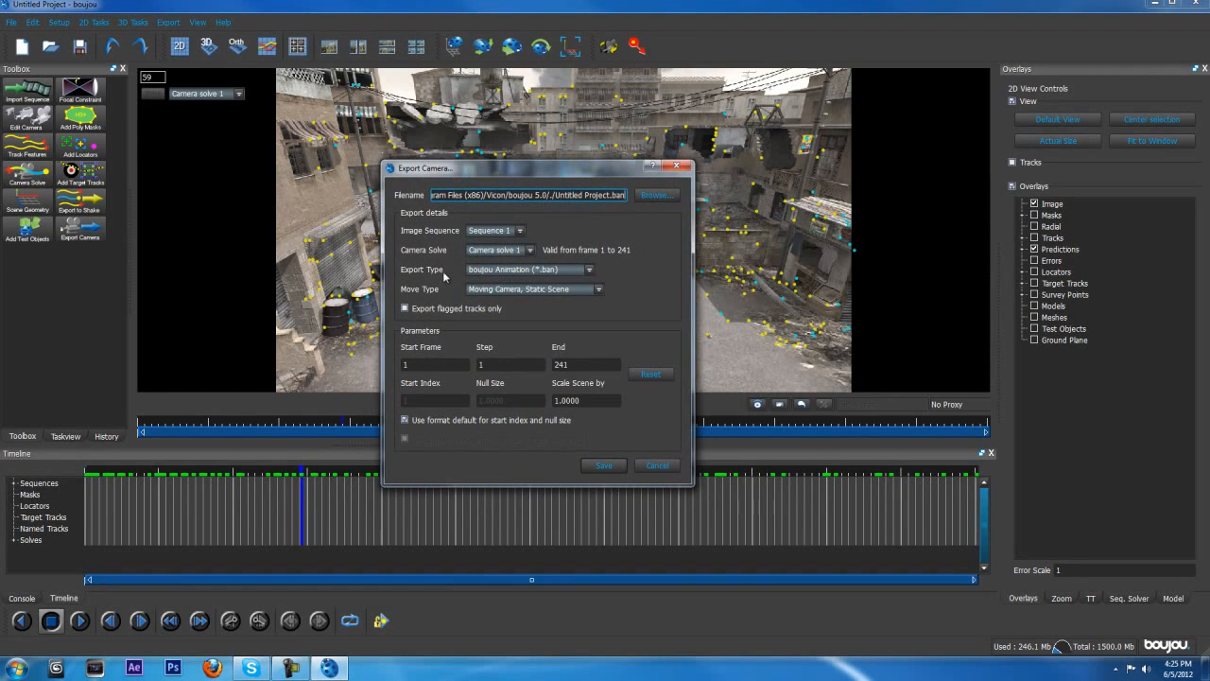
click(501, 271)
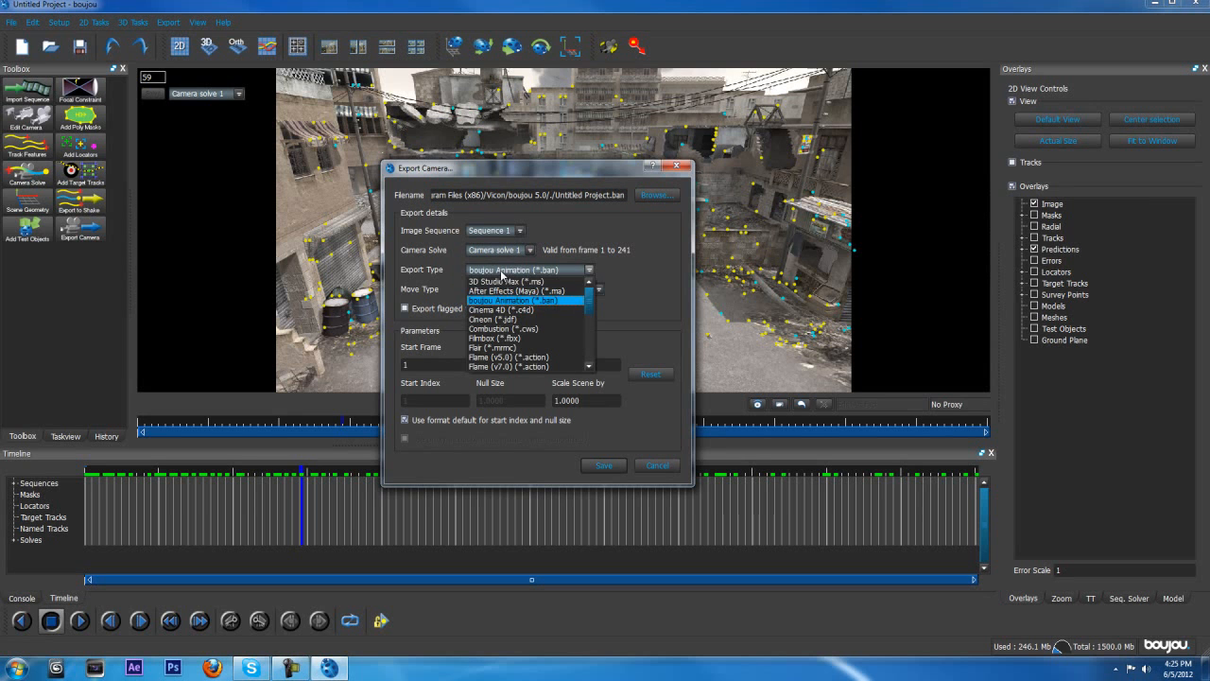
click(540, 308)
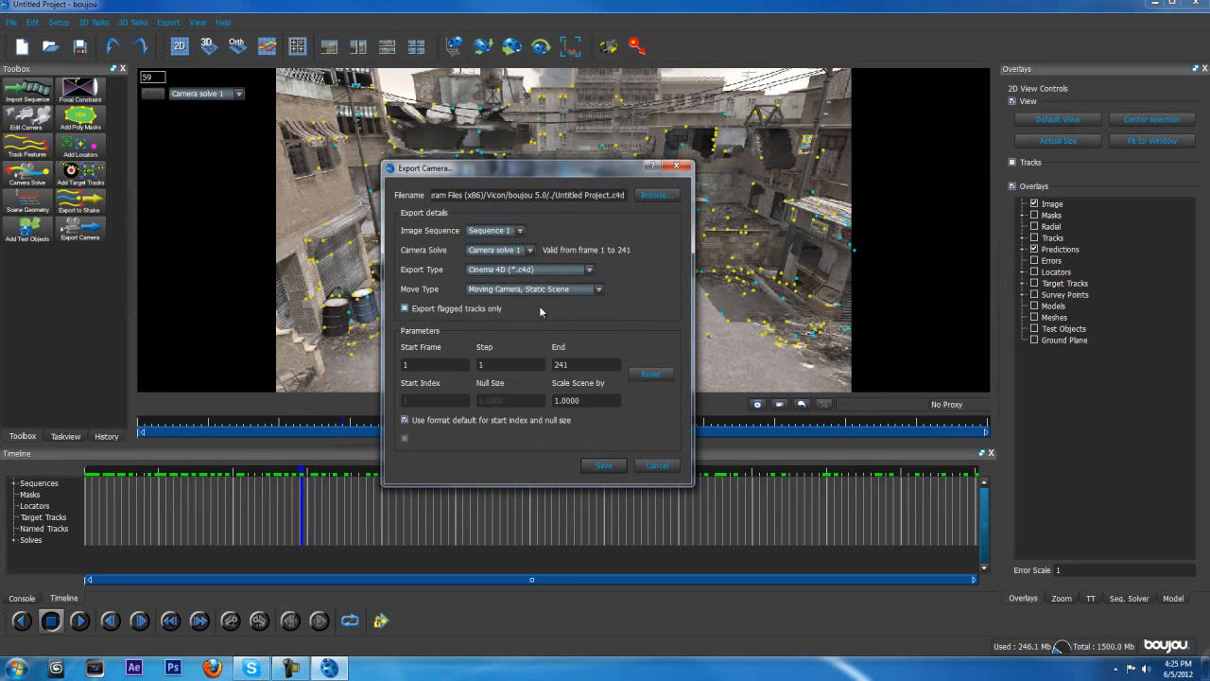
- Set the camera export file to solve in the desktop's C4D 3d text tutorial folder
click(657, 196)
scroll(379, 256, up, 1)
click(369, 246)
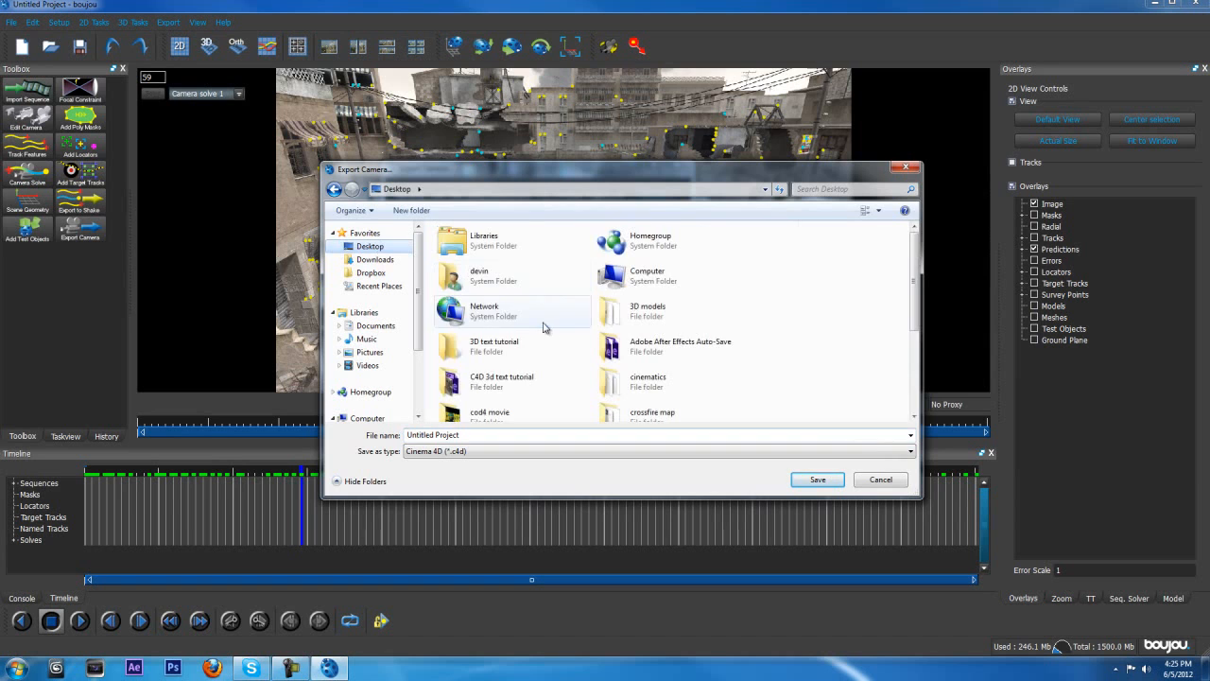
double_click(512, 380)
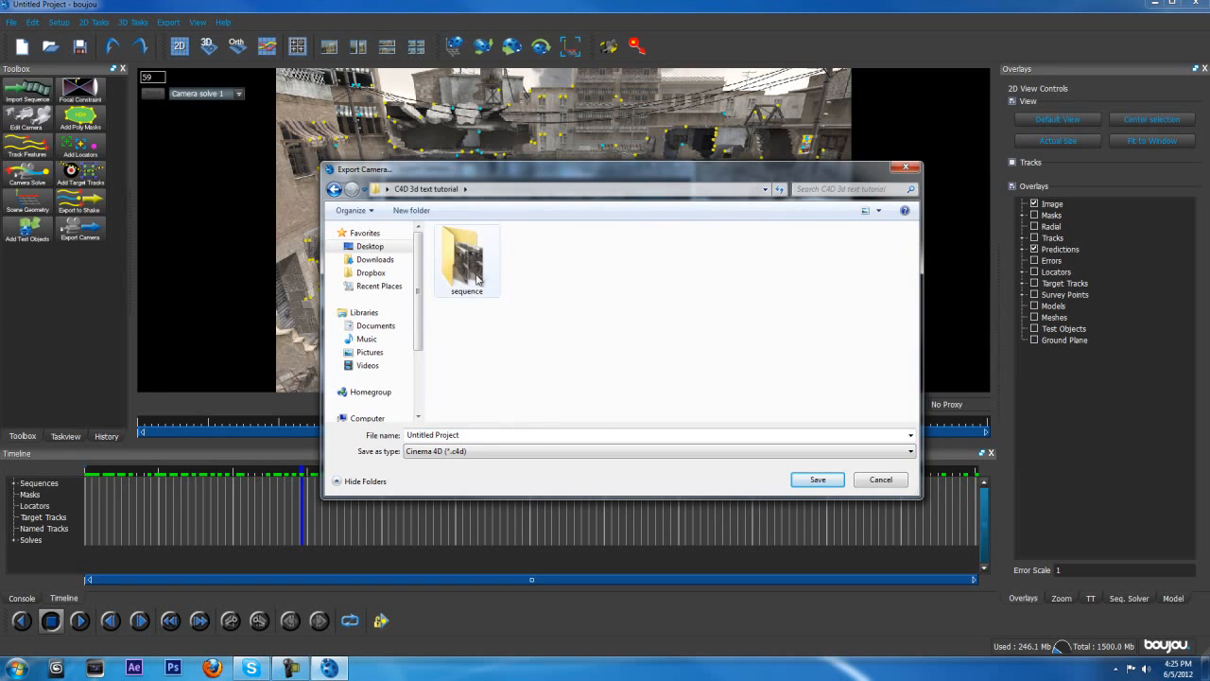
triple_click(481, 435)
text(solve)
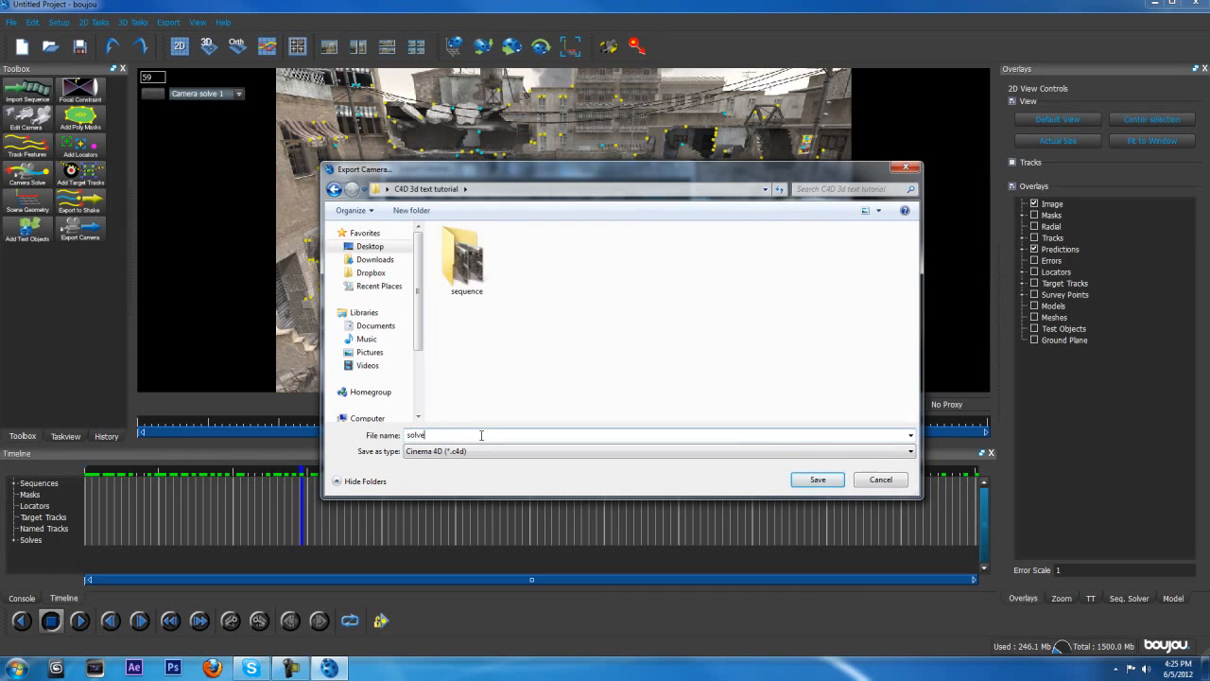
click(818, 479)
- Set the scene scale factor to 1 and save the camera export
drag(554, 180, 519, 158)
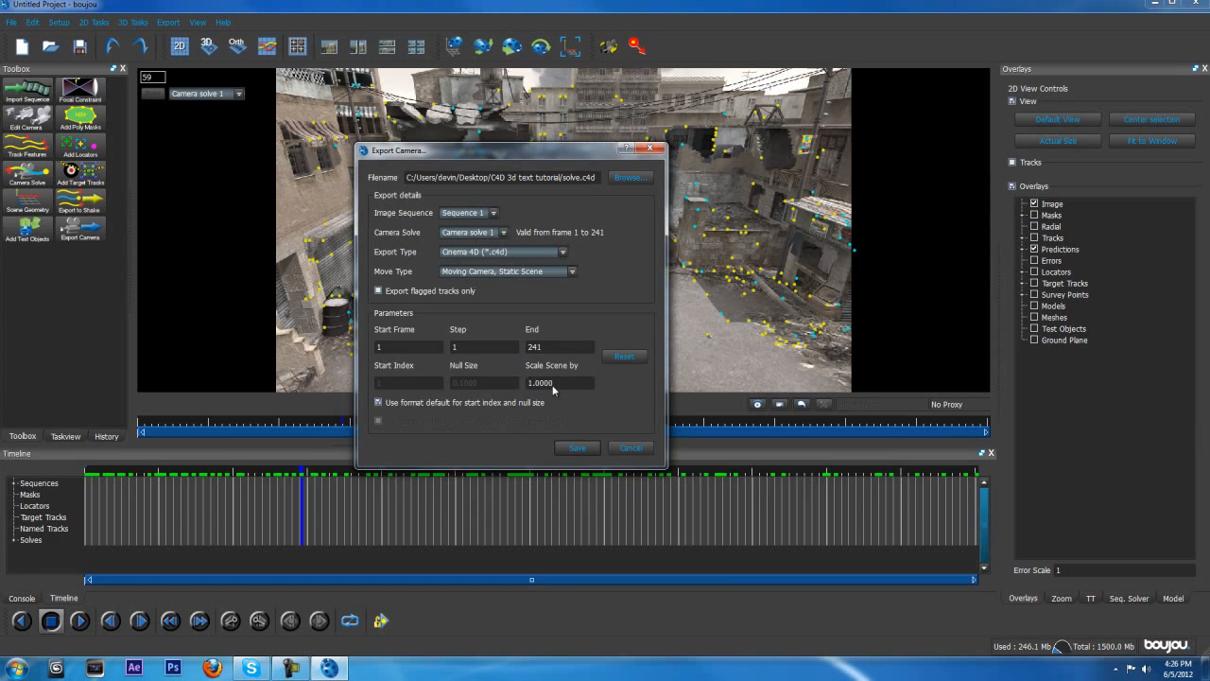
drag(569, 382, 494, 370)
text(1)
click(558, 348)
click(566, 447)
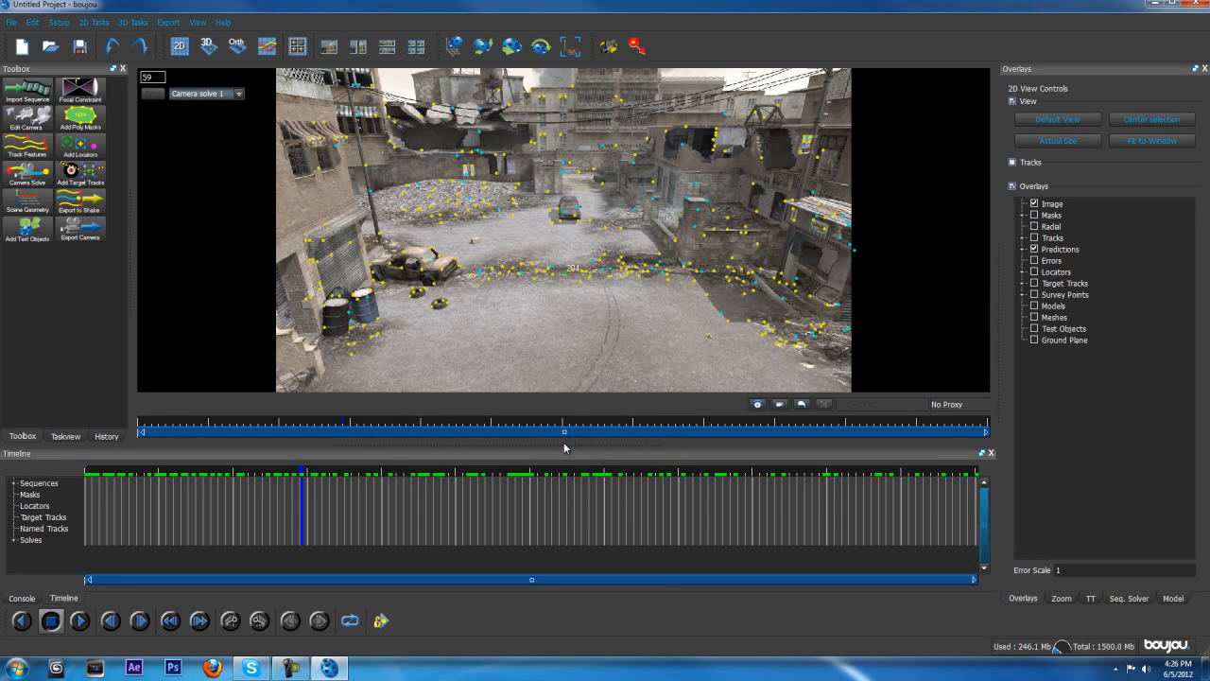
- Export Sequence 1 as the Windows AVI cinematic__export.avi in the sequence folder, covering frames 0 to 240 without resizing
click(174, 22)
click(198, 75)
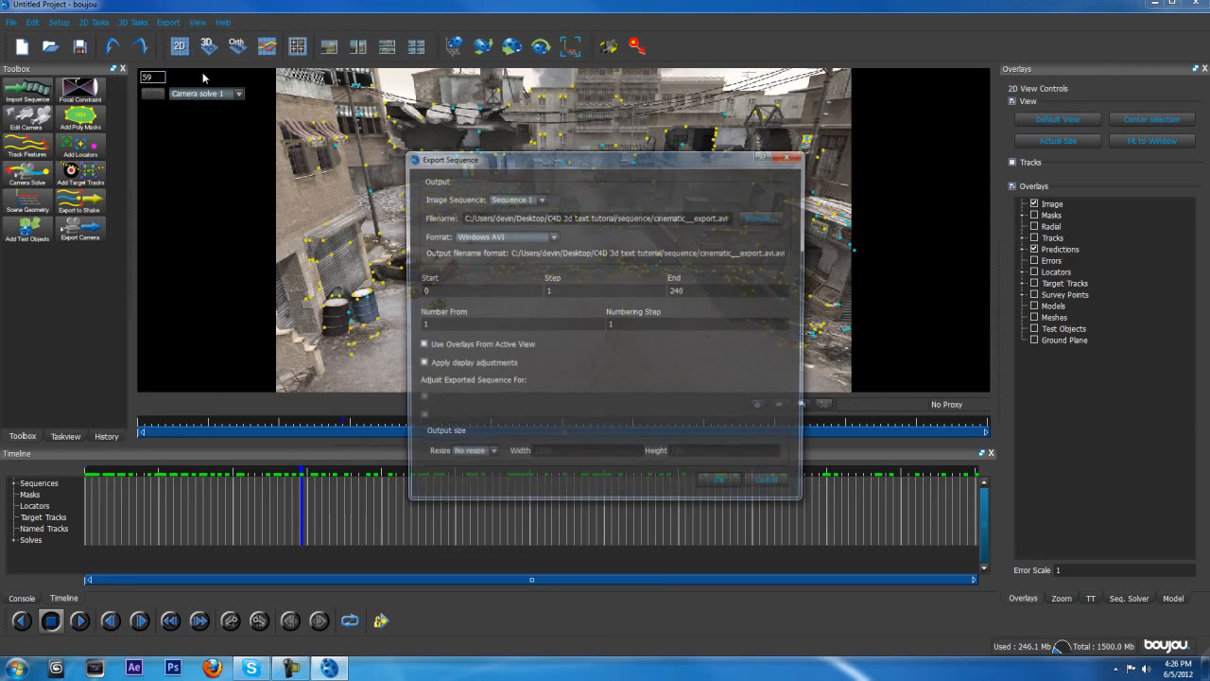
mouse_move(566, 203)
mouse_down()
mouse_move(664, 217)
mouse_move(576, 203)
mouse_up()
click(651, 202)
click(566, 203)
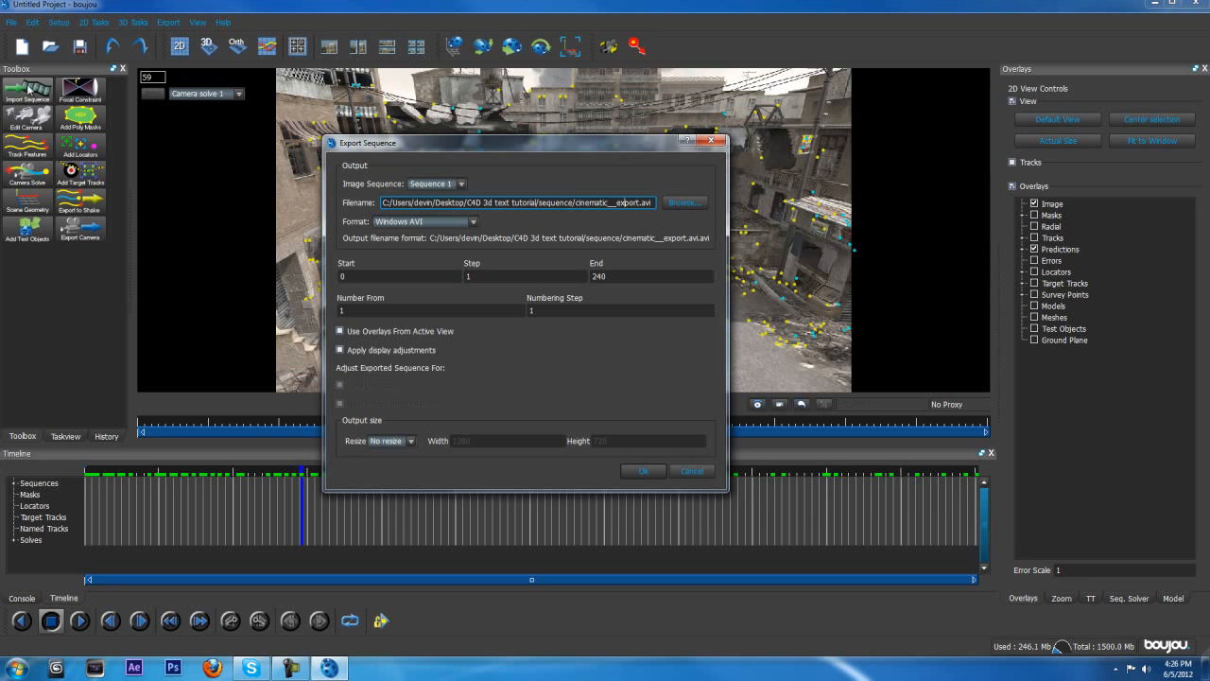
click(683, 202)
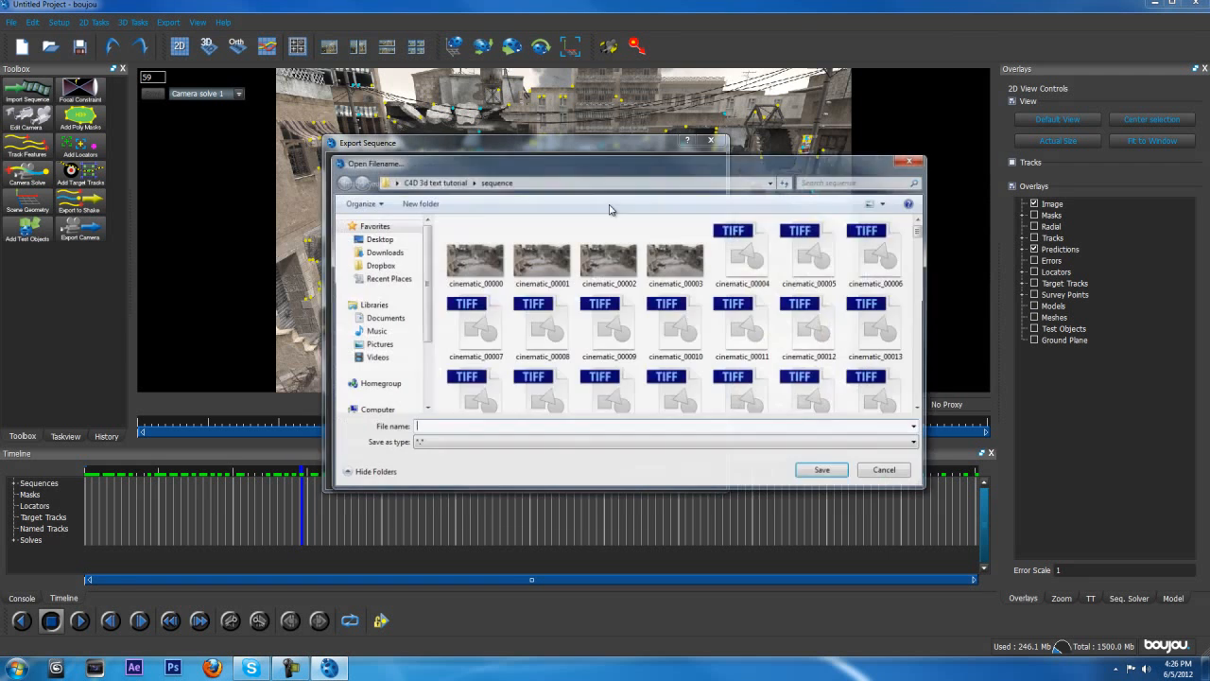
click(913, 161)
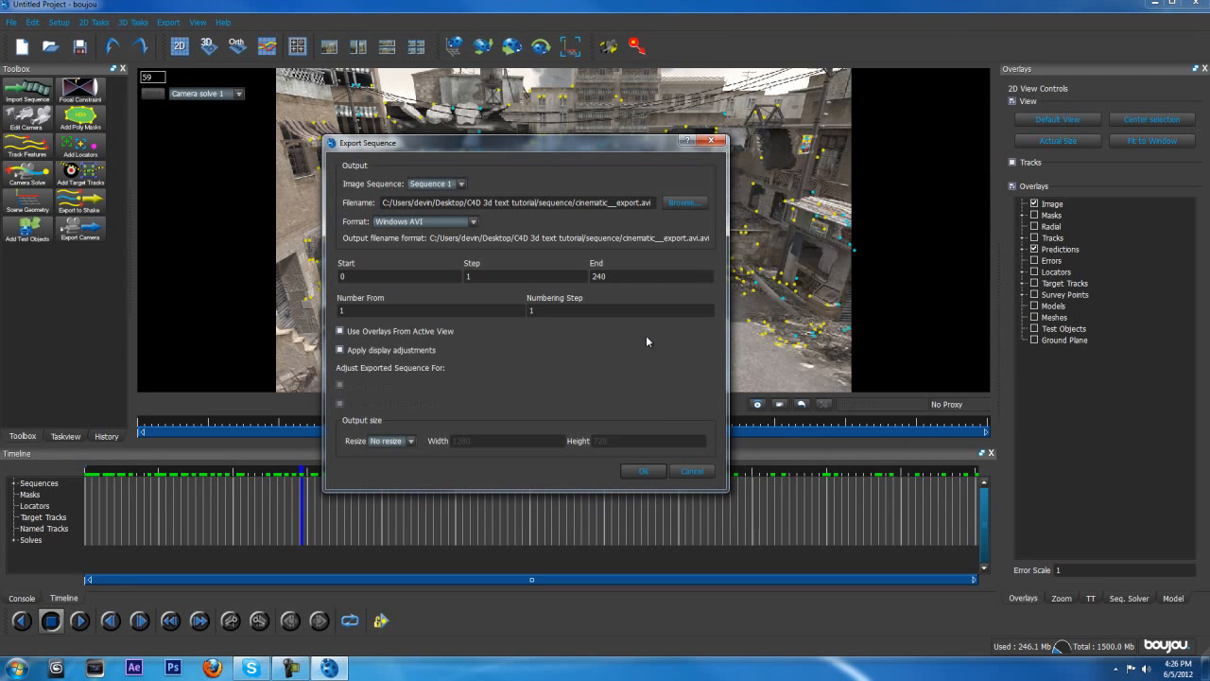
click(639, 471)
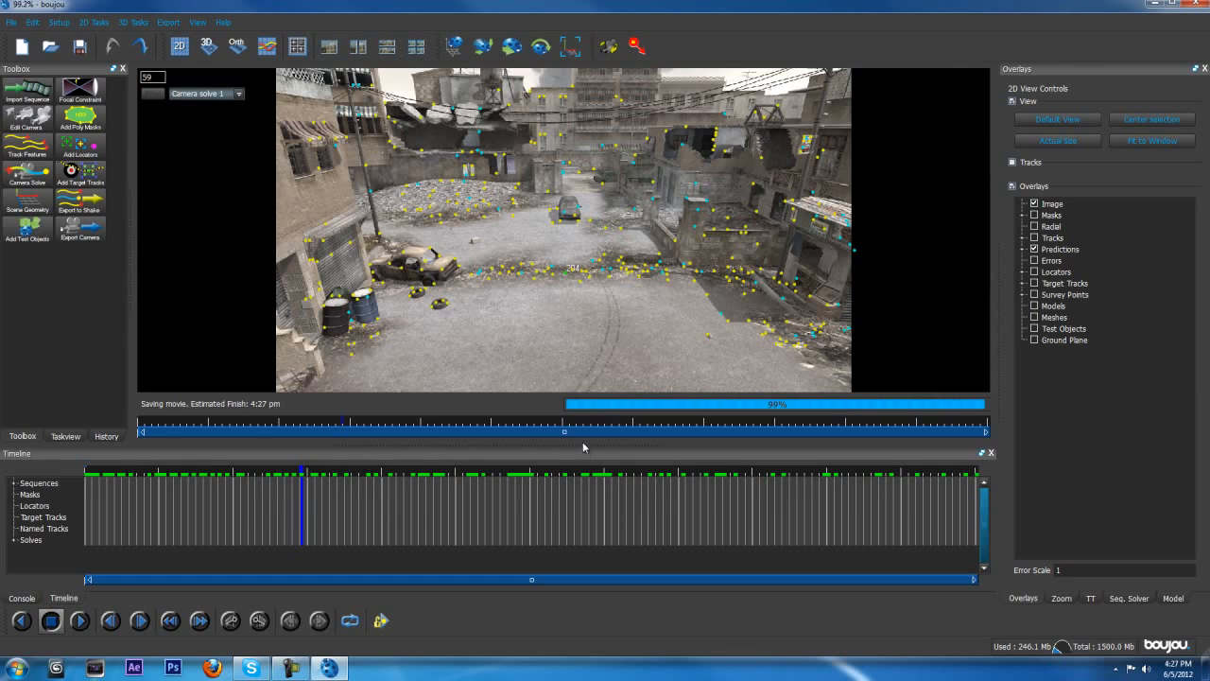
- Reposition the boujou window and scrub the tracked footage to frame 125
double_click(1058, 8)
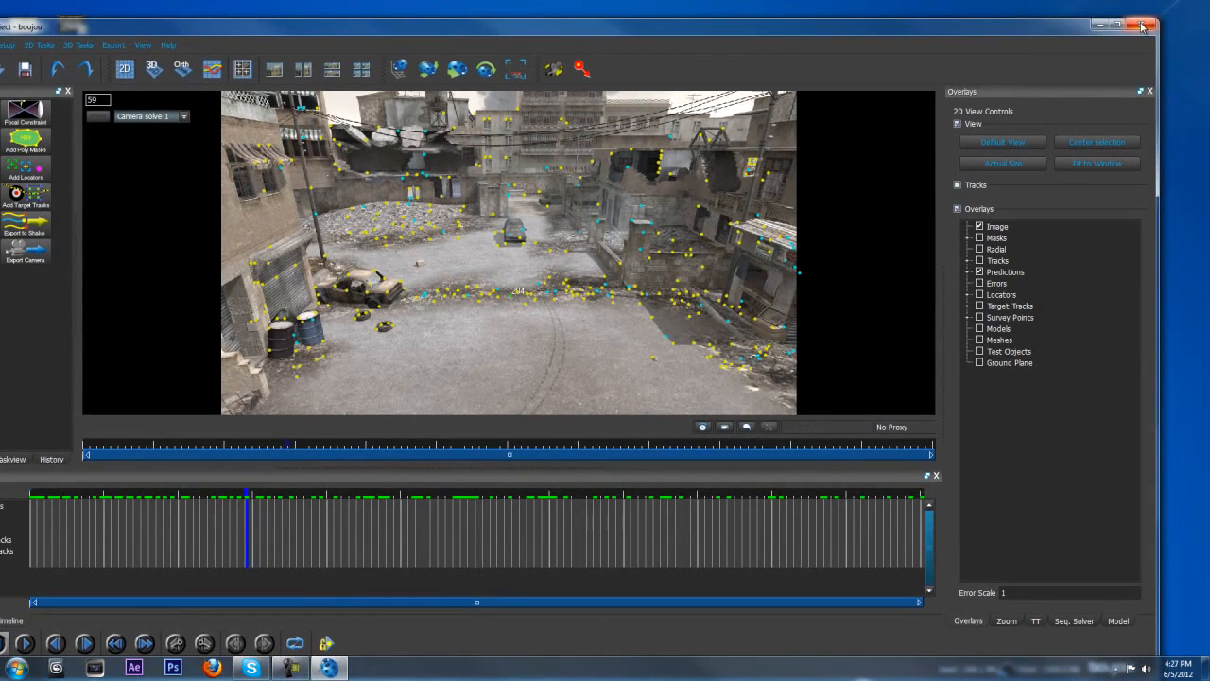
double_click(1049, 28)
drag(855, 489, 535, 485)
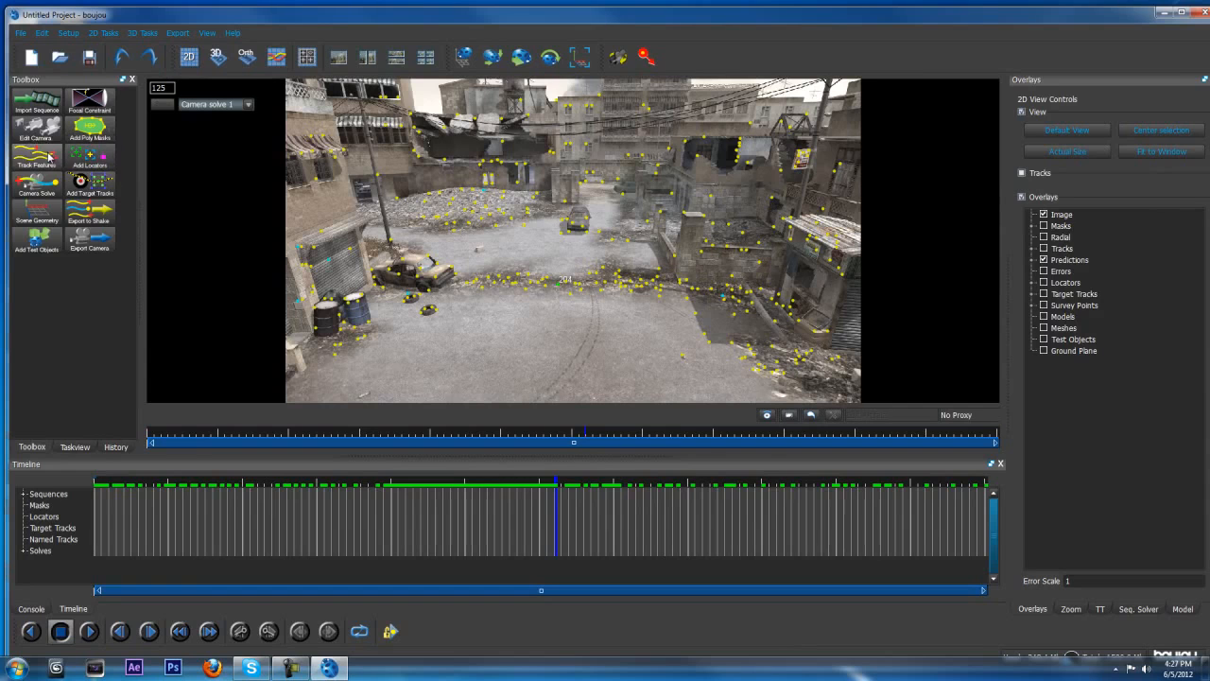
- Scrub the tracked footage to frame 133 and close boujou without saving the project
drag(561, 486, 586, 484)
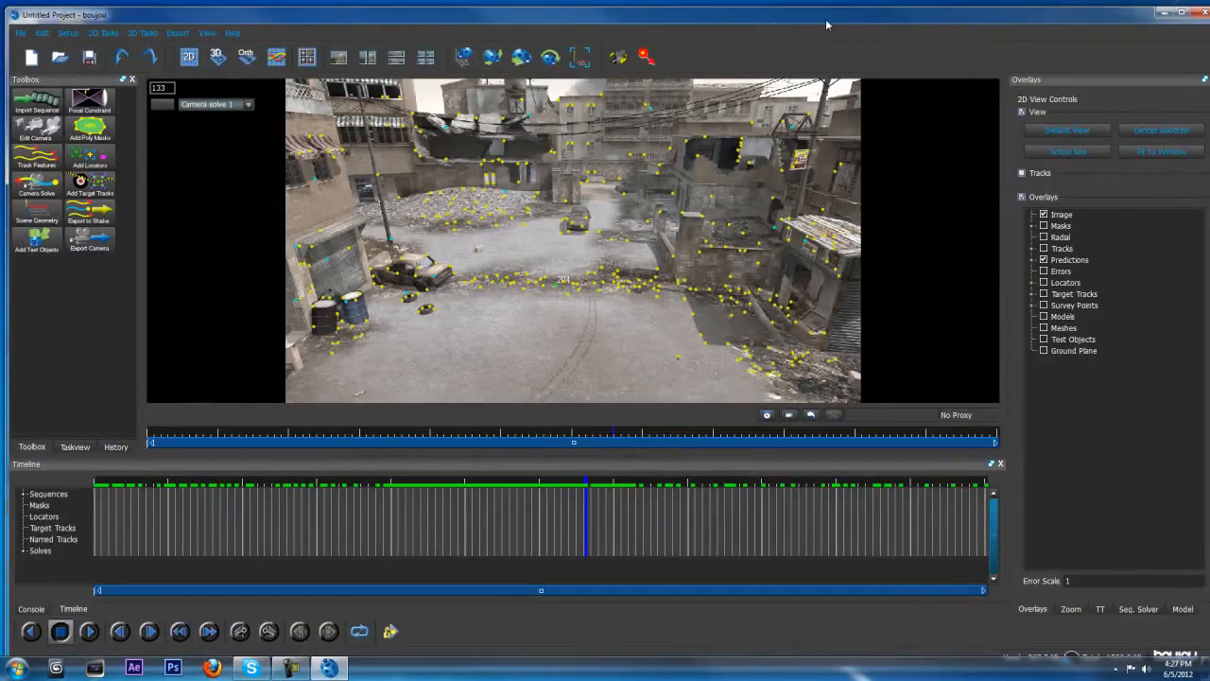
drag(827, 21, 718, 43)
click(1098, 36)
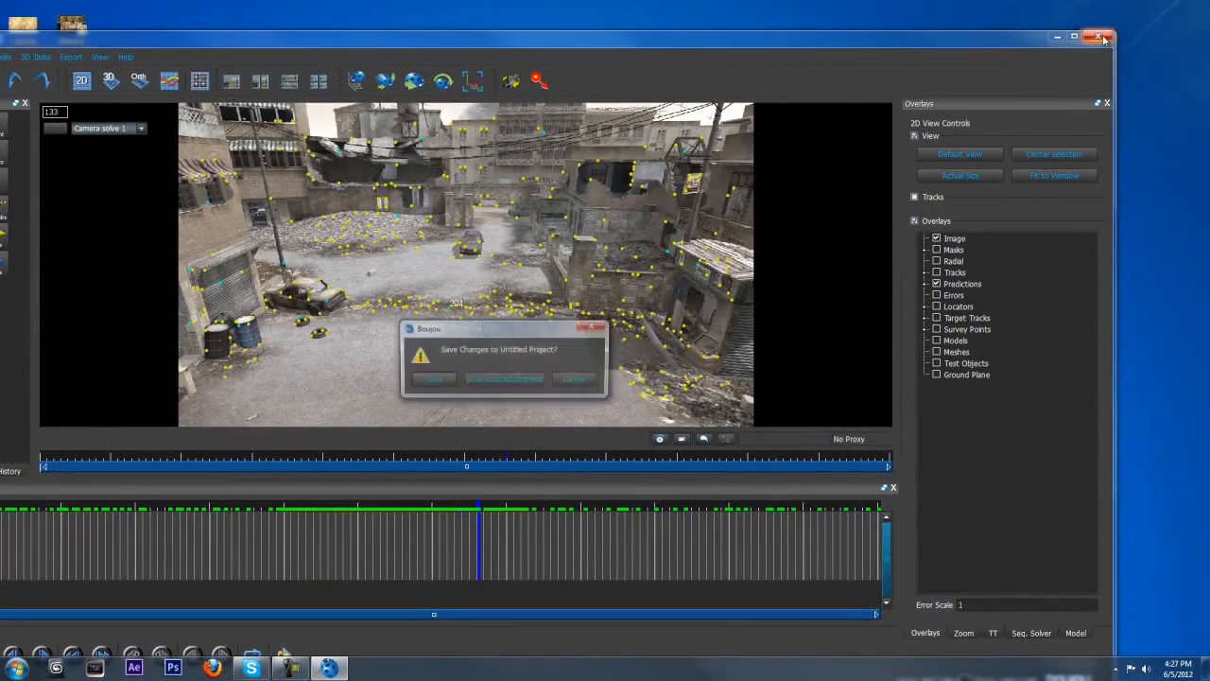
click(525, 378)
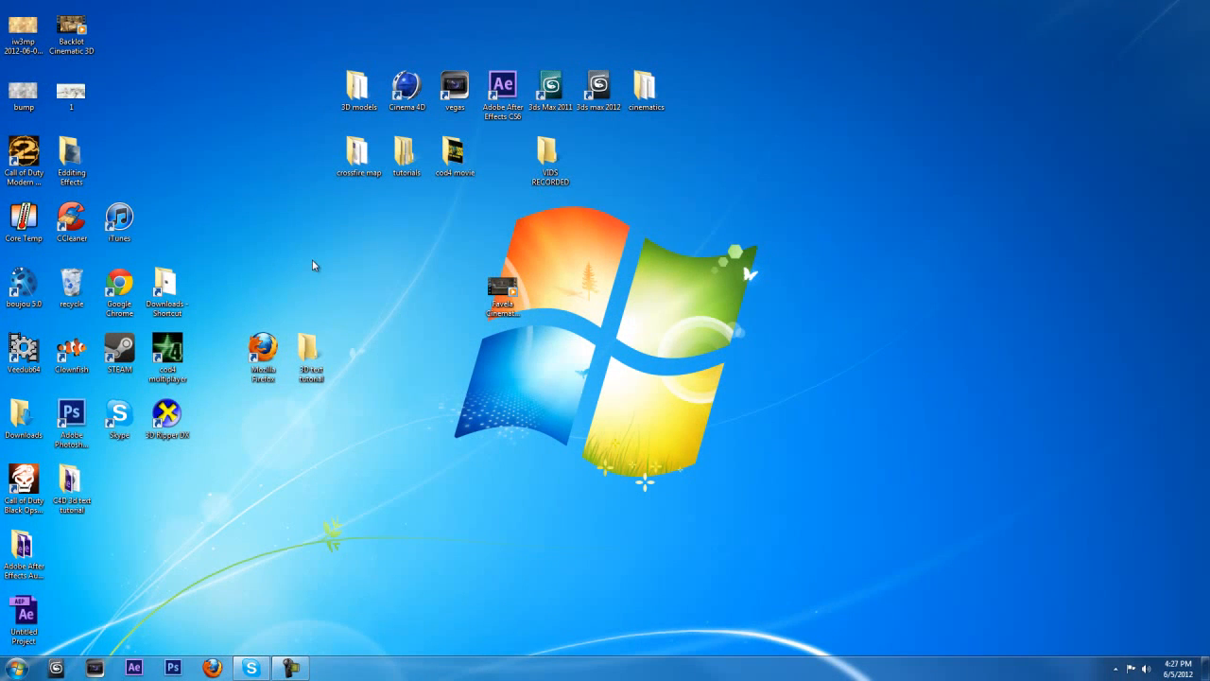
- Launch Cinema 4D and open the solve file from the desktop's C4D 3d text tutorial folder
click(414, 93)
double_click(407, 85)
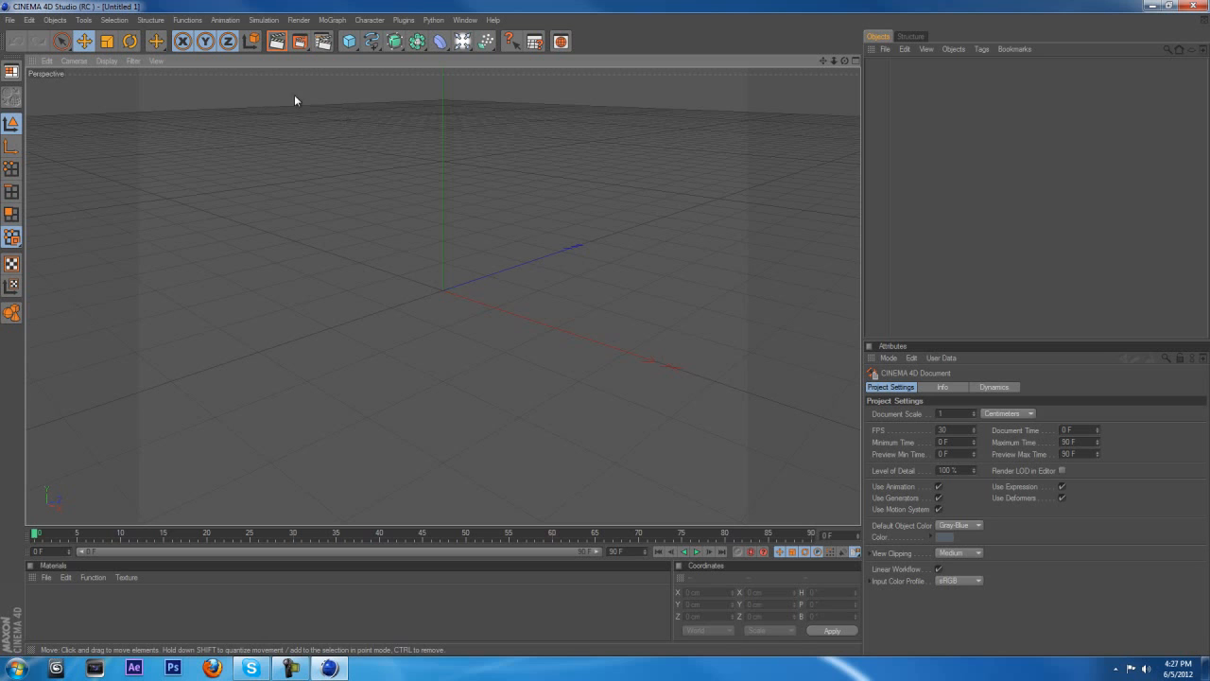
click(13, 20)
click(28, 46)
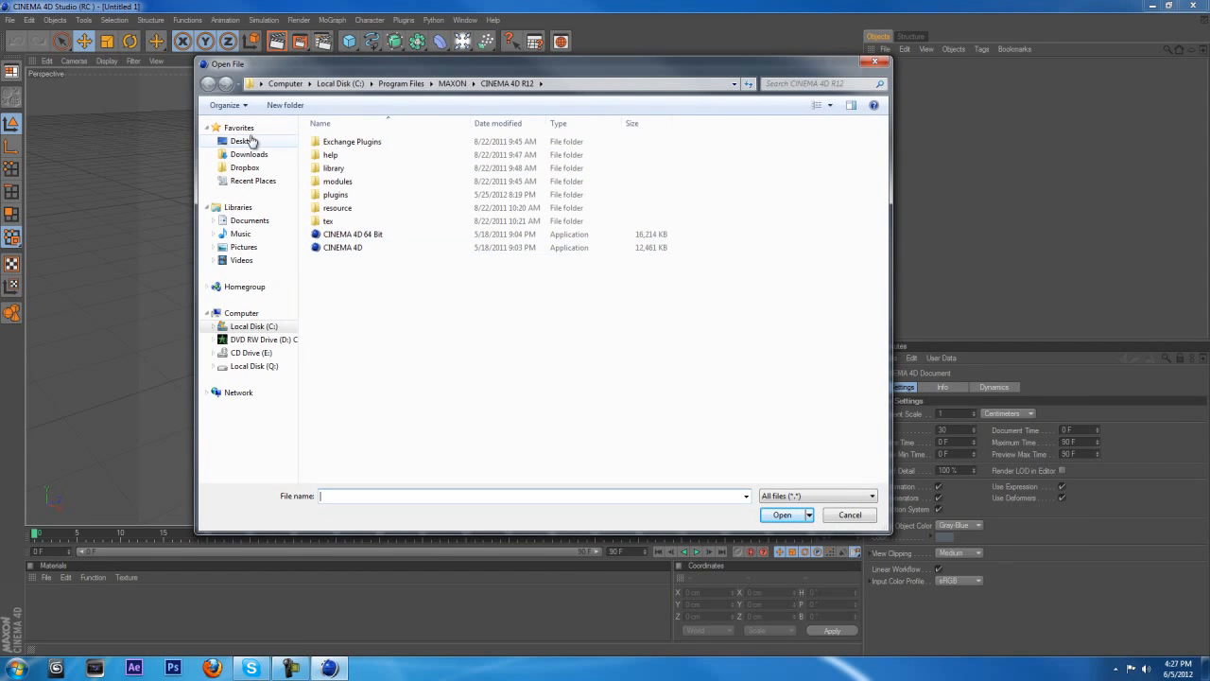
click(244, 141)
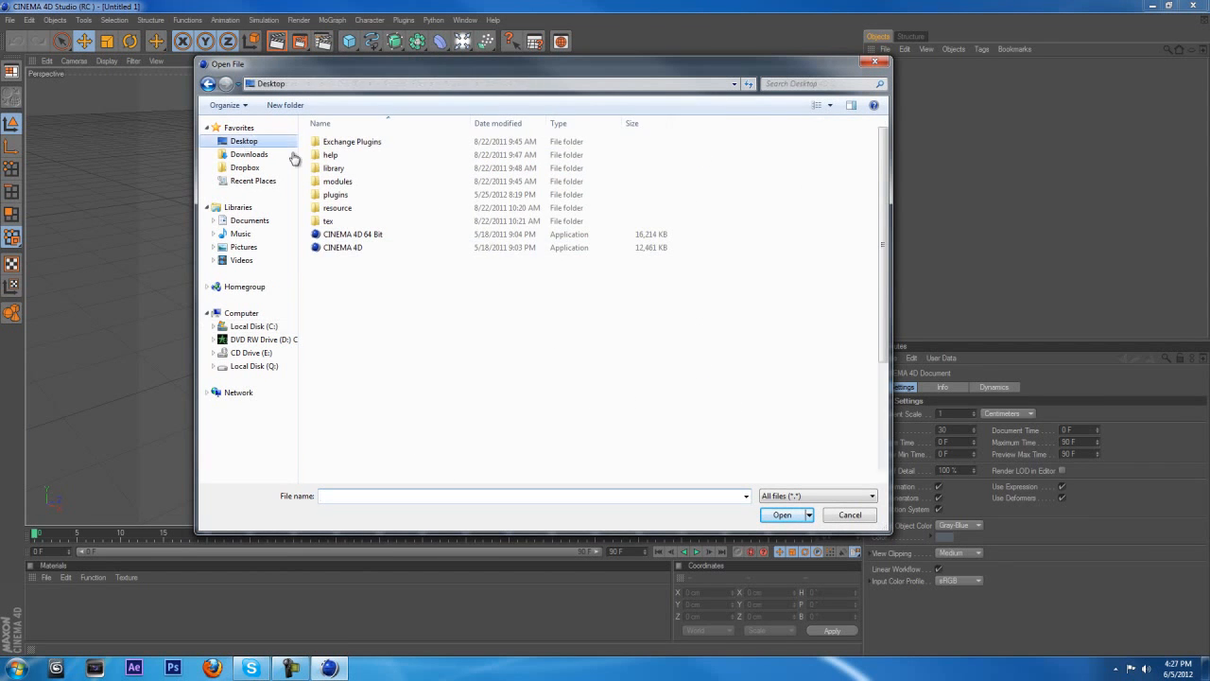
scroll(477, 263, down, 3)
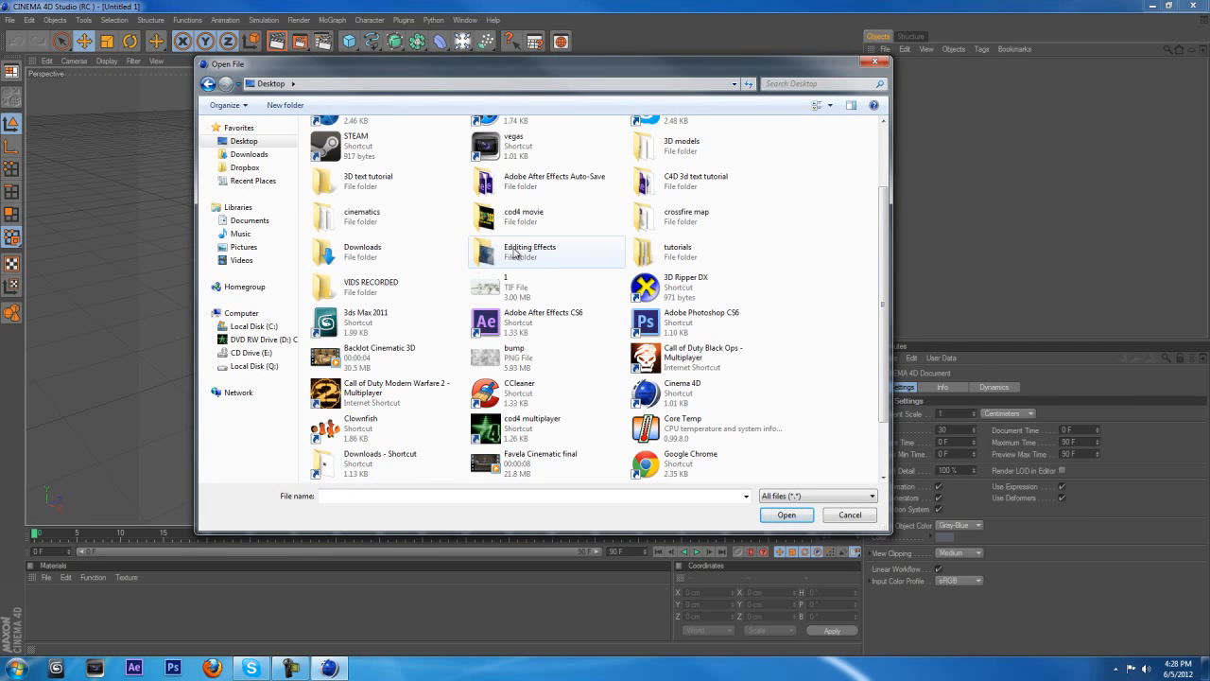
click(515, 253)
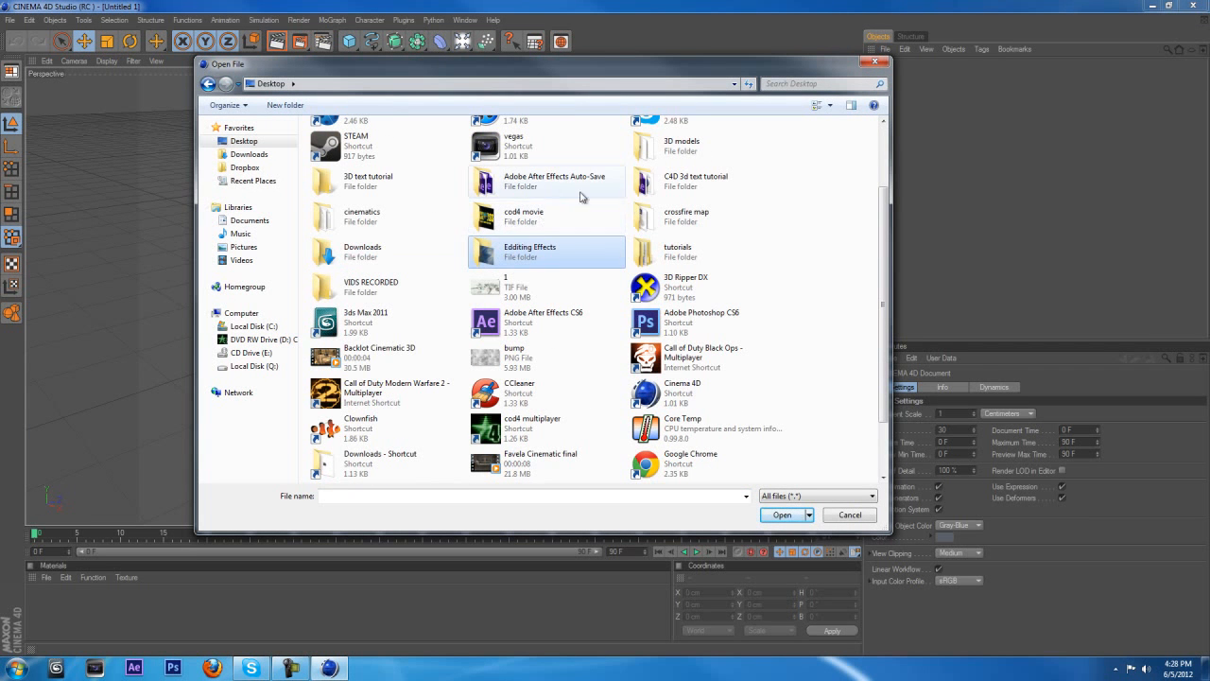
double_click(695, 180)
click(486, 156)
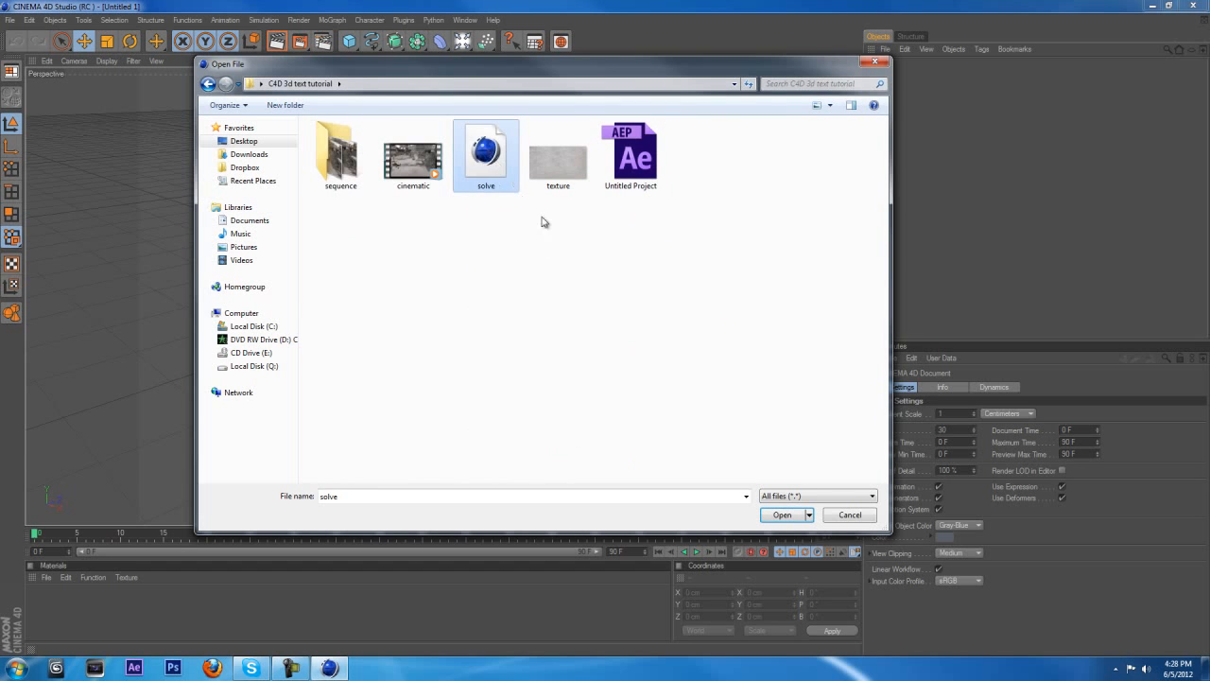
click(779, 522)
- Import the LightWave scene at a scale of 10 centimeters and extend the timeline's preview range to frame 241
drag(725, 404, 389, 275)
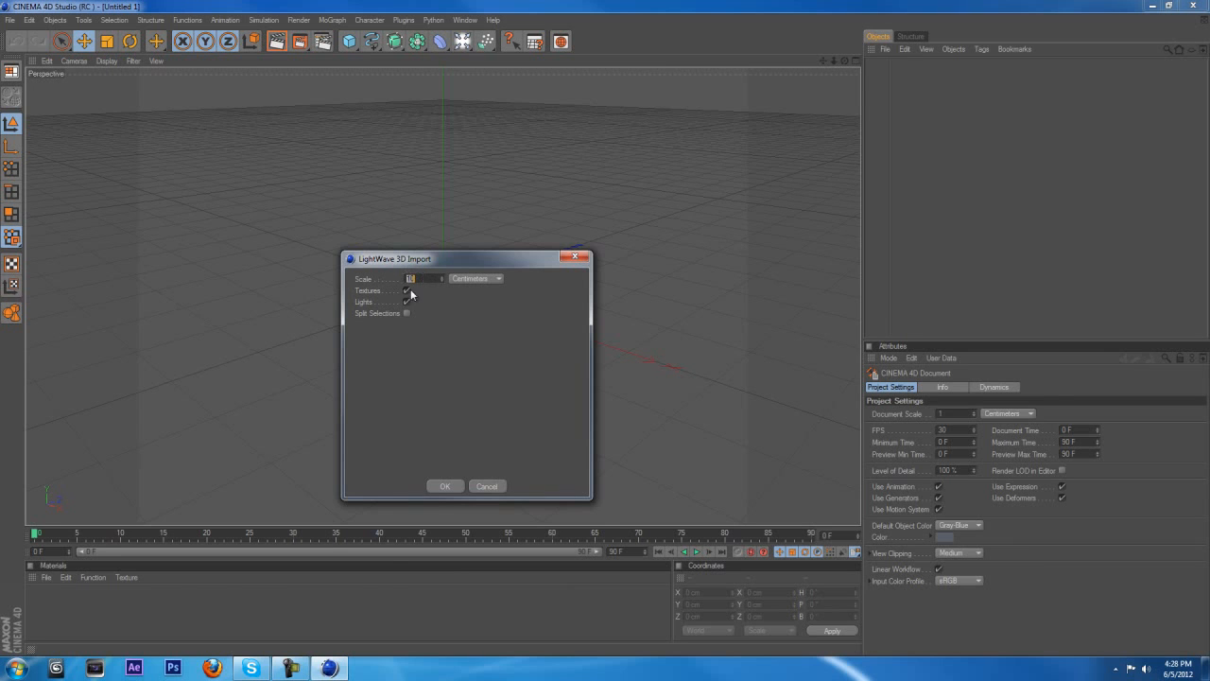
click(475, 280)
click(538, 276)
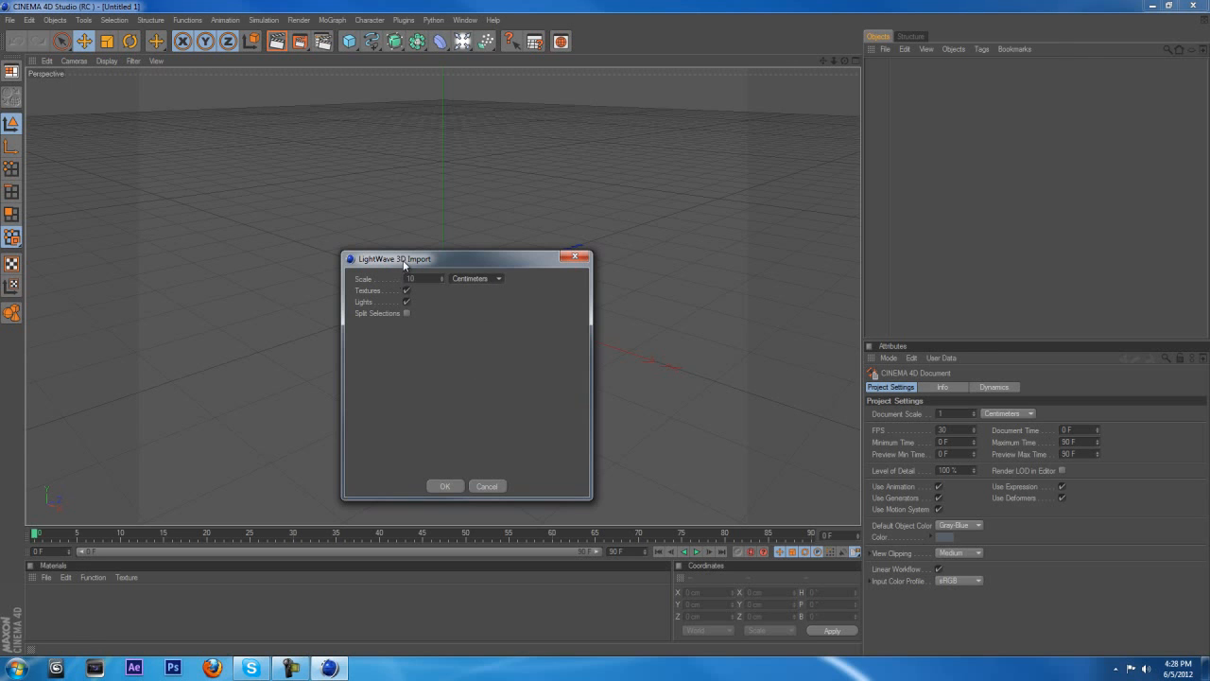
drag(403, 264, 362, 249)
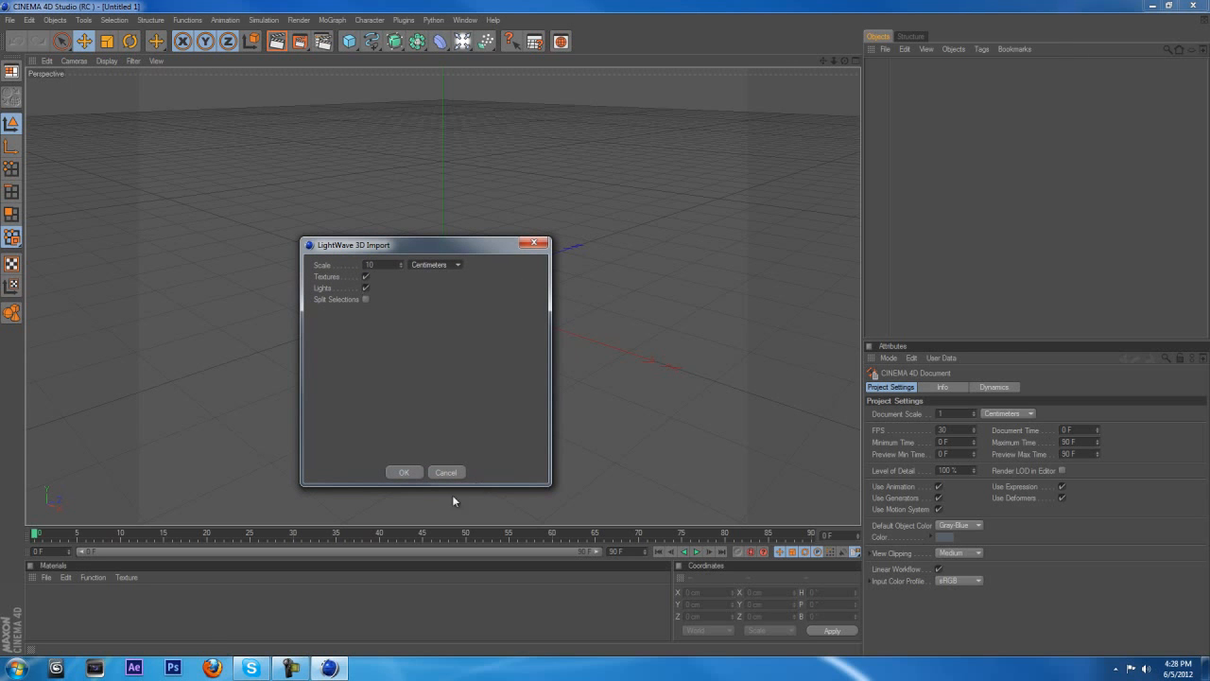
click(405, 472)
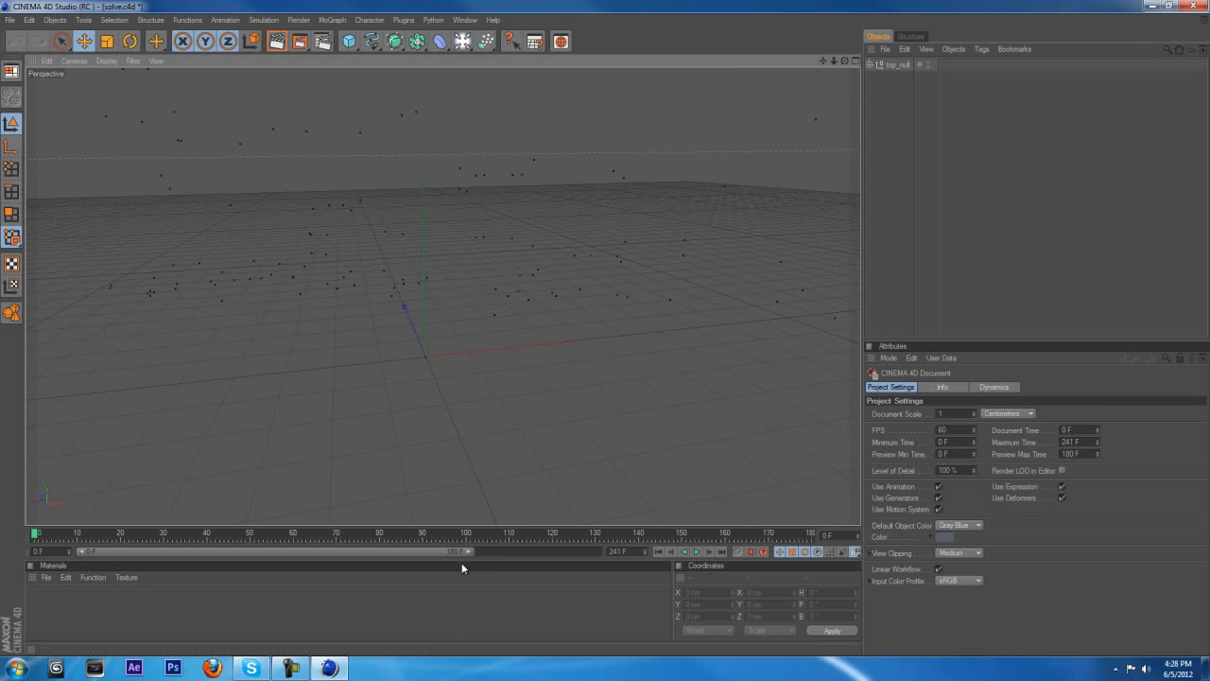
drag(468, 550, 609, 553)
drag(37, 535, 27, 575)
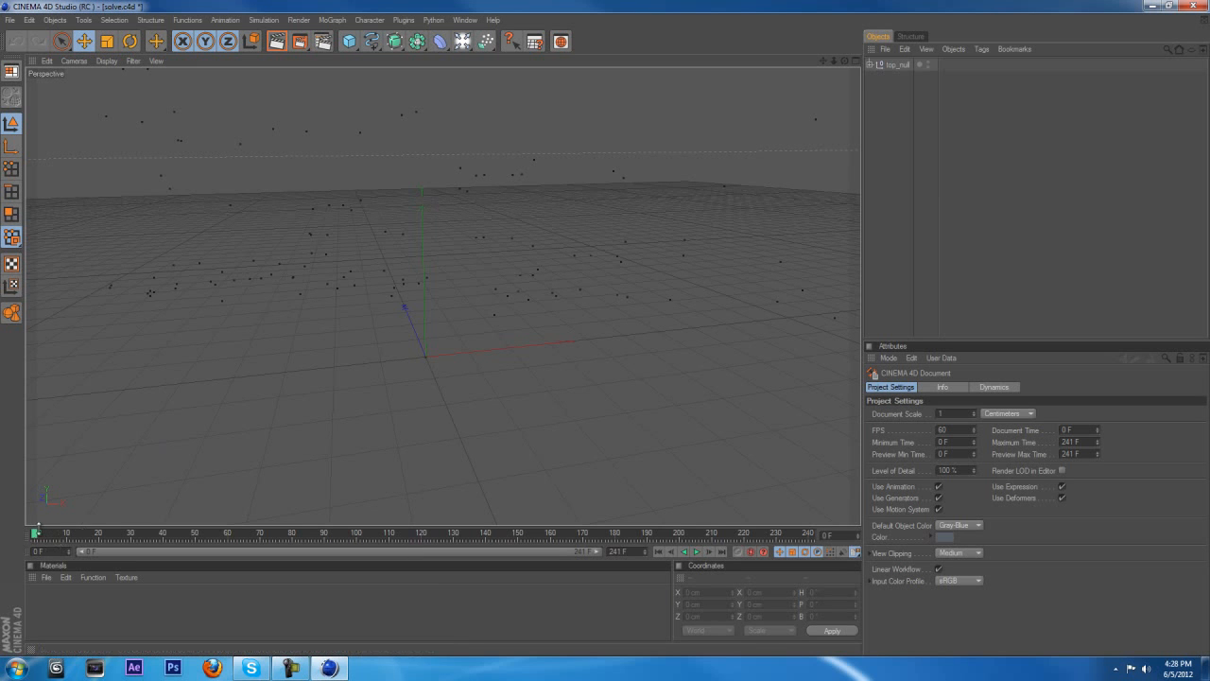
- Create a new material and open it in the Material Editor
click(44, 577)
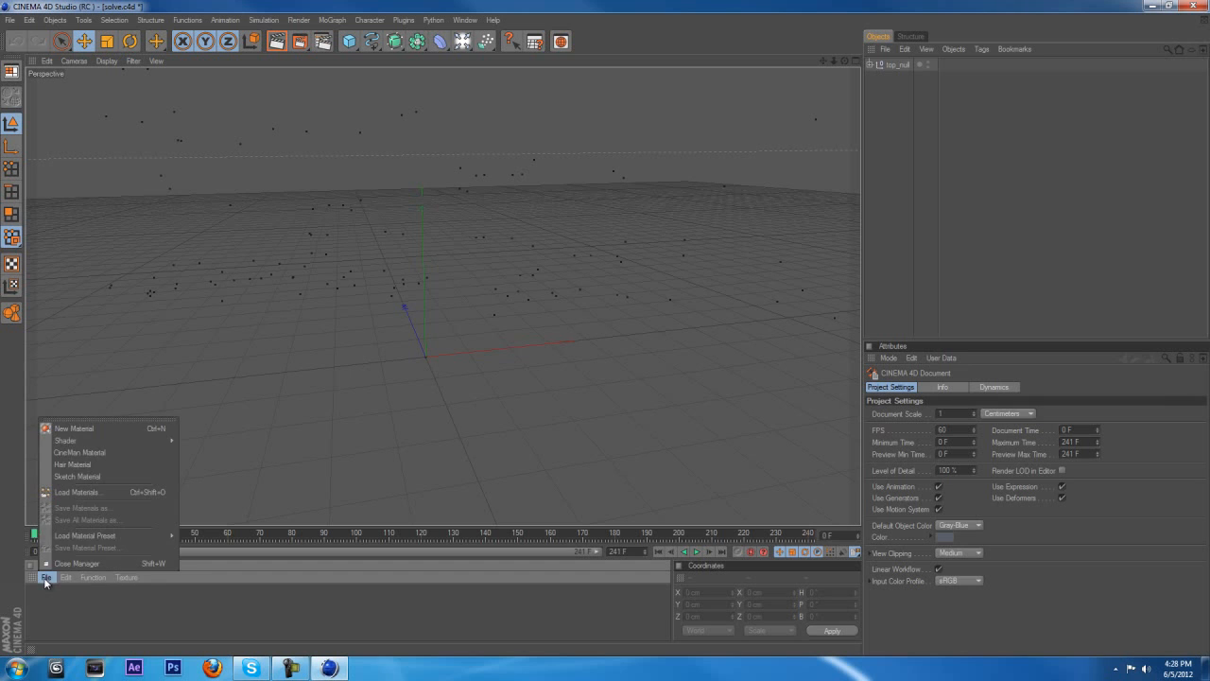
click(77, 430)
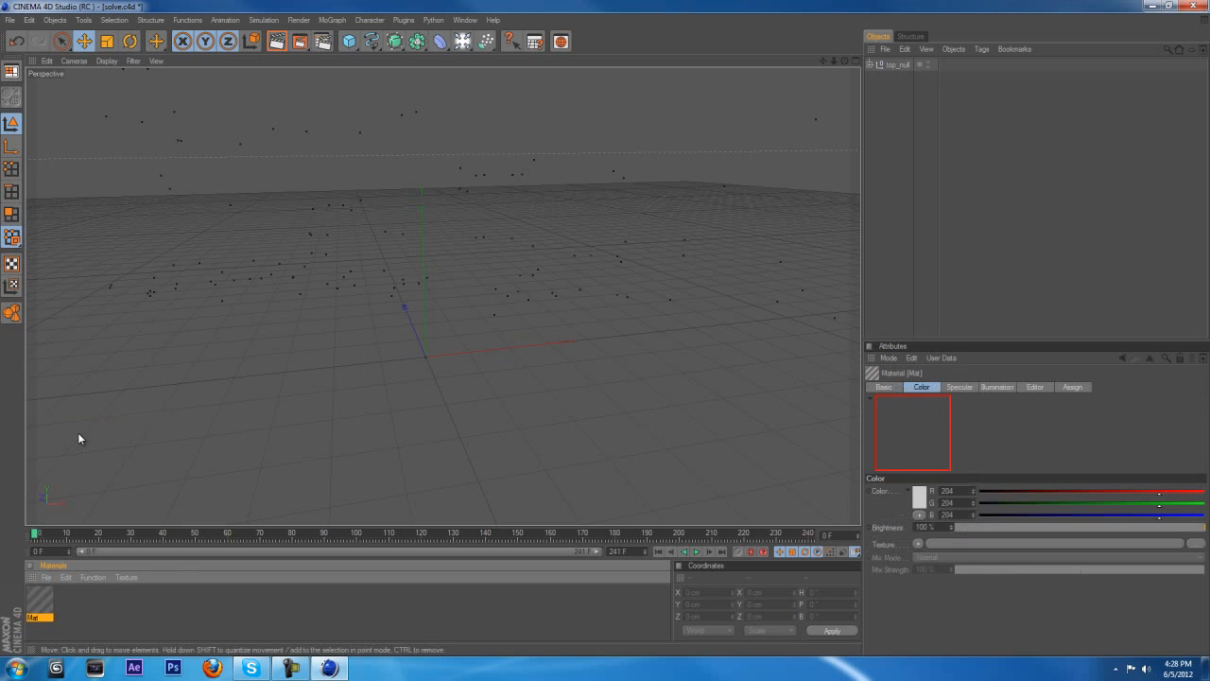
double_click(42, 601)
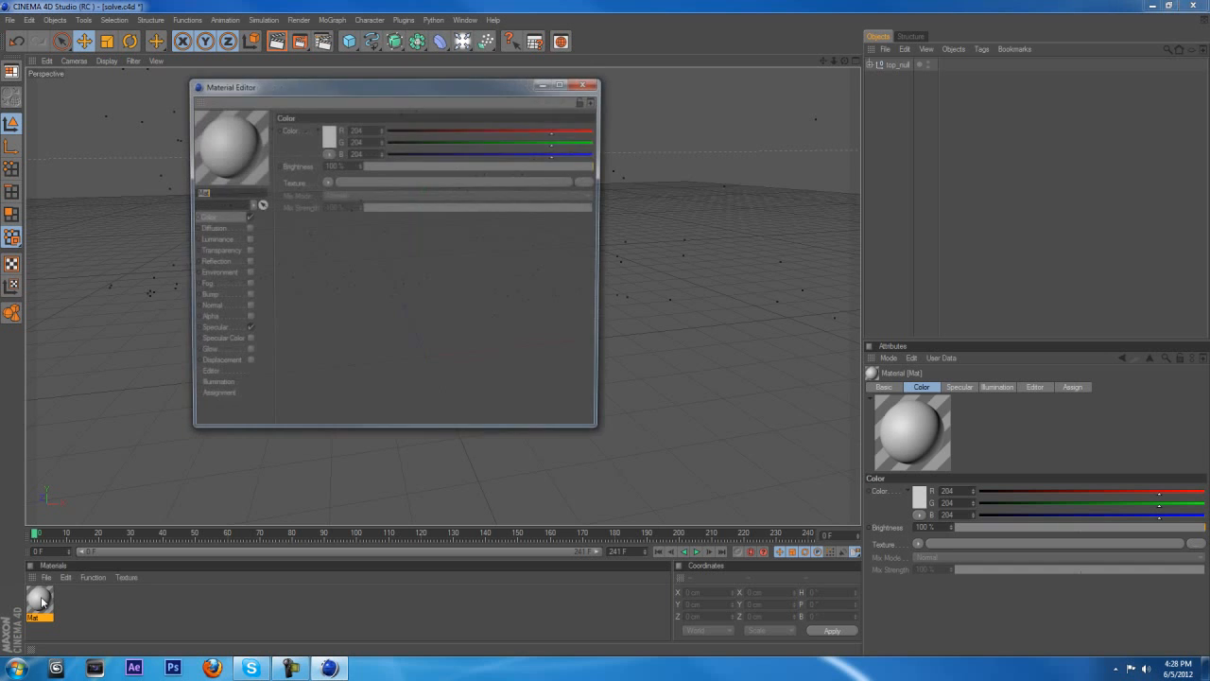
drag(270, 86, 248, 125)
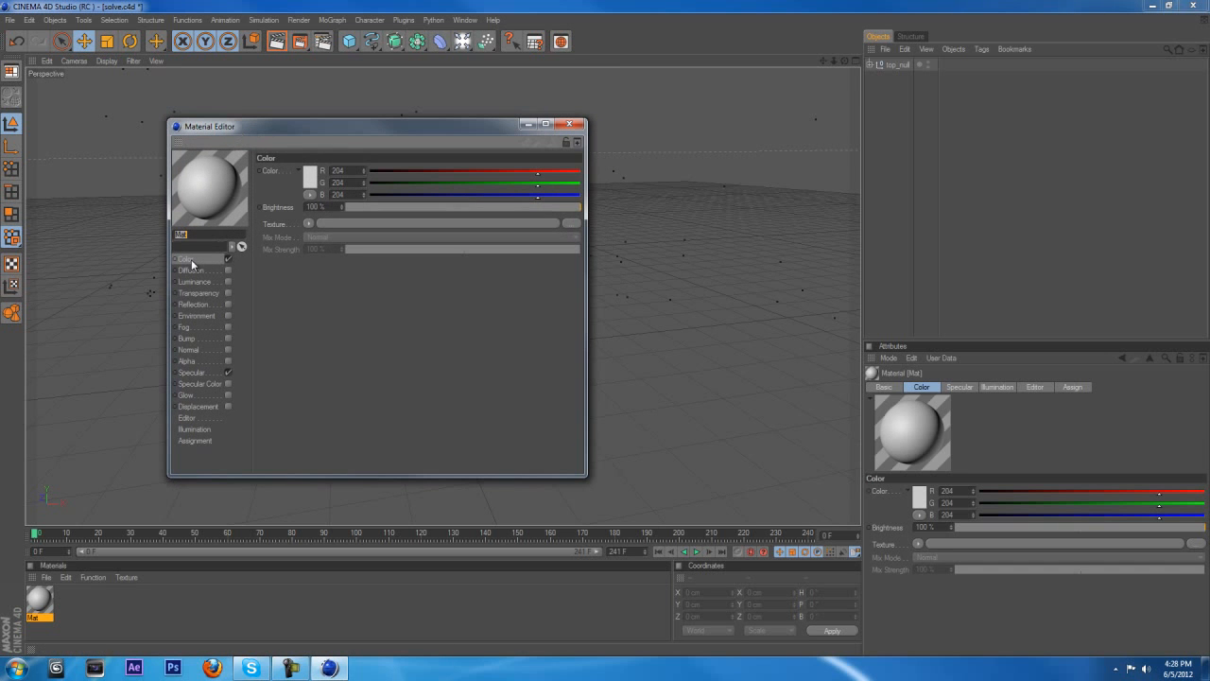
- Load cinematic__export from the sequence folder as the material's color texture without copying it to the document location, then close the Material Editor
click(308, 223)
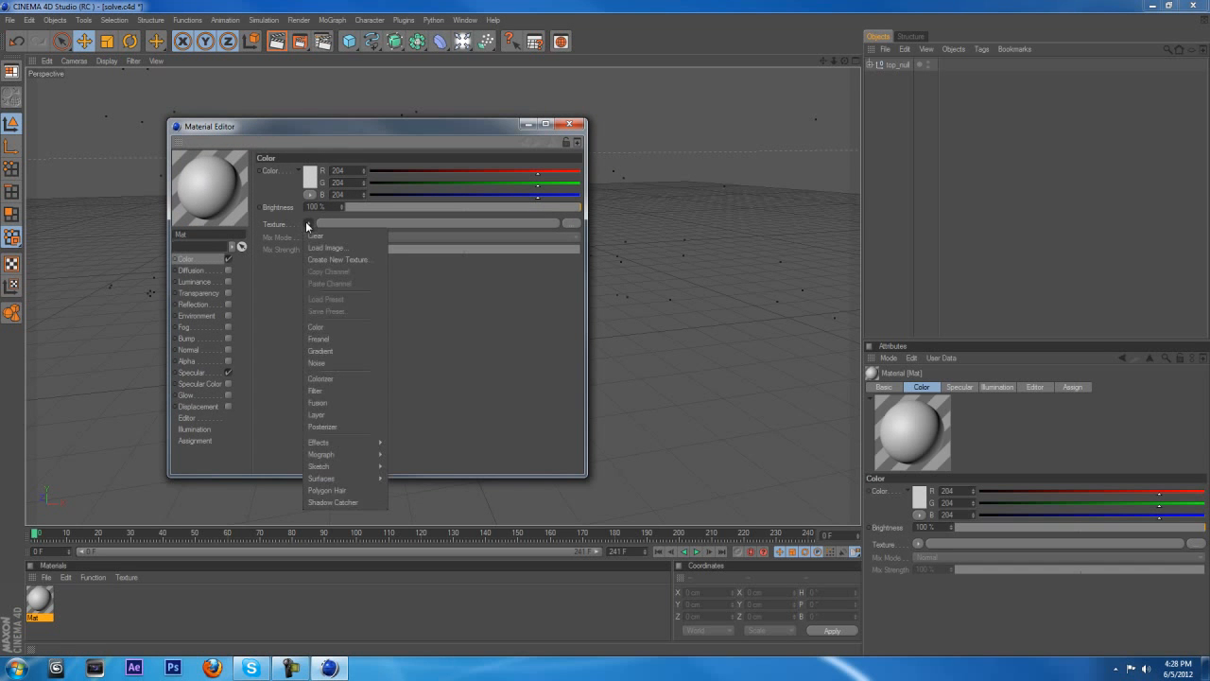
click(322, 248)
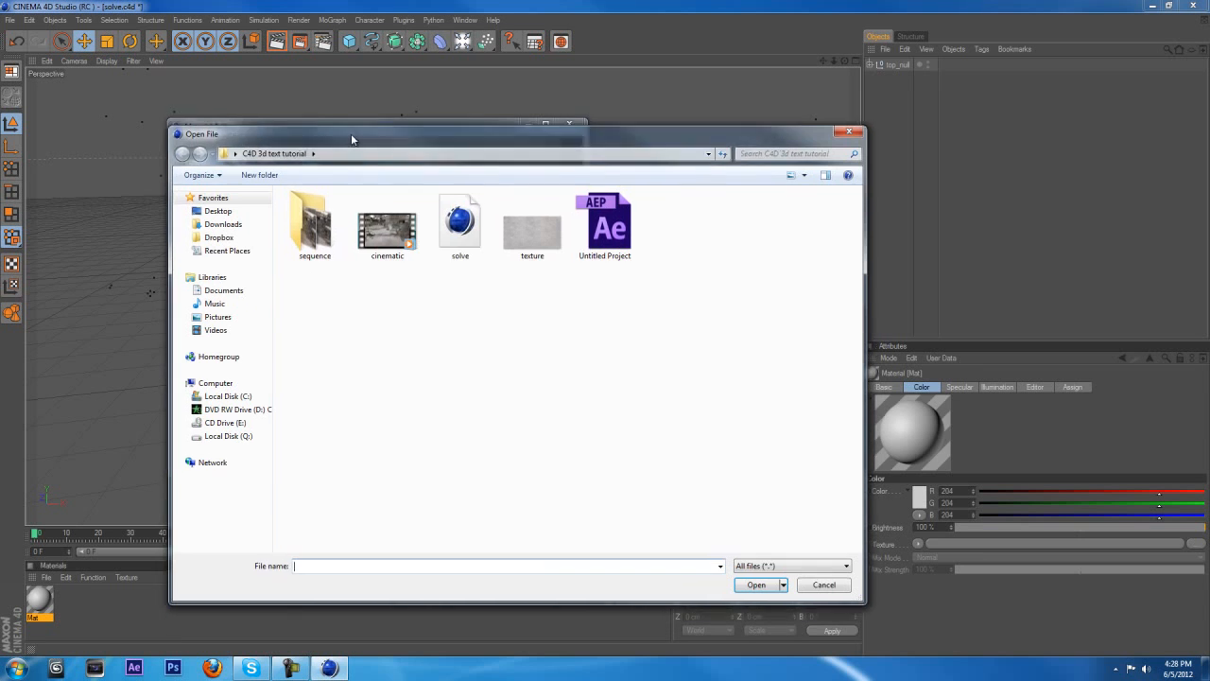
double_click(324, 224)
click(320, 226)
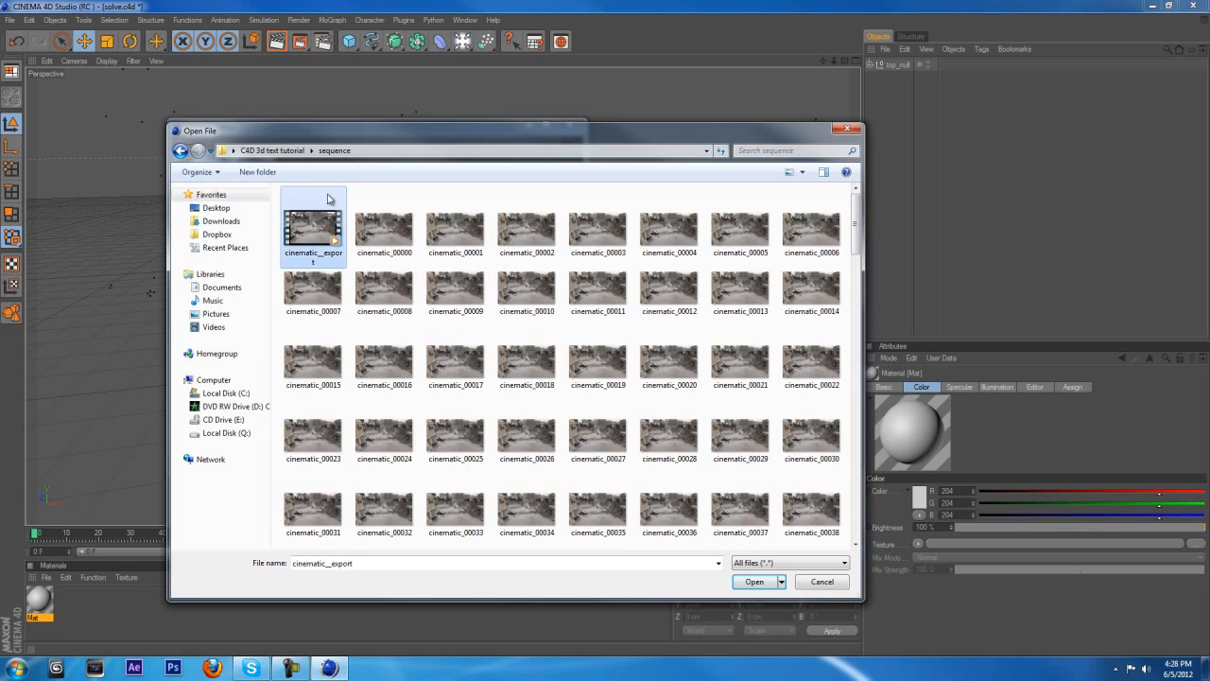
drag(346, 128, 328, 104)
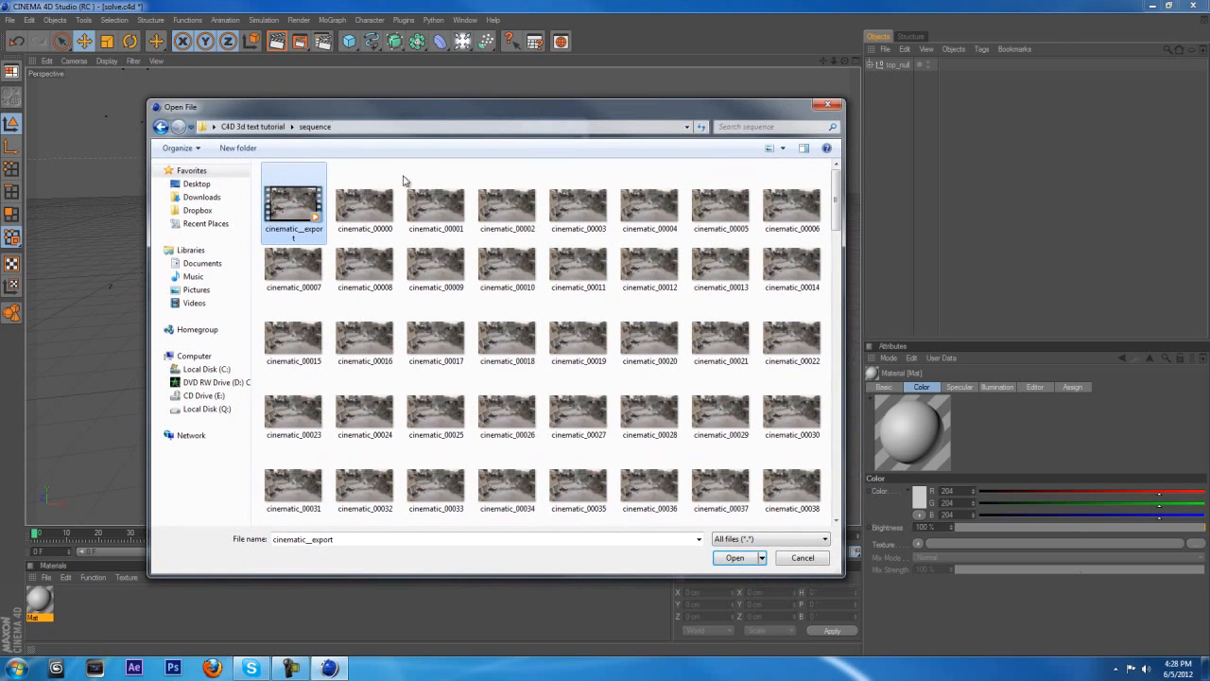
click(735, 558)
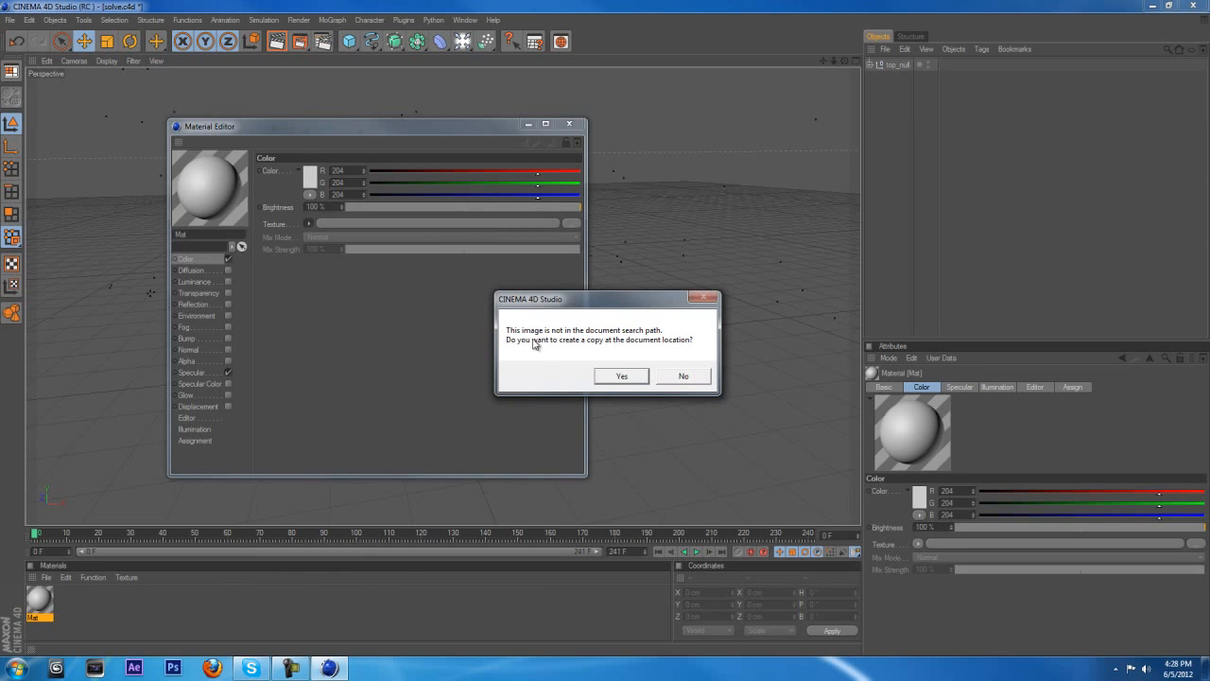
drag(554, 306, 417, 294)
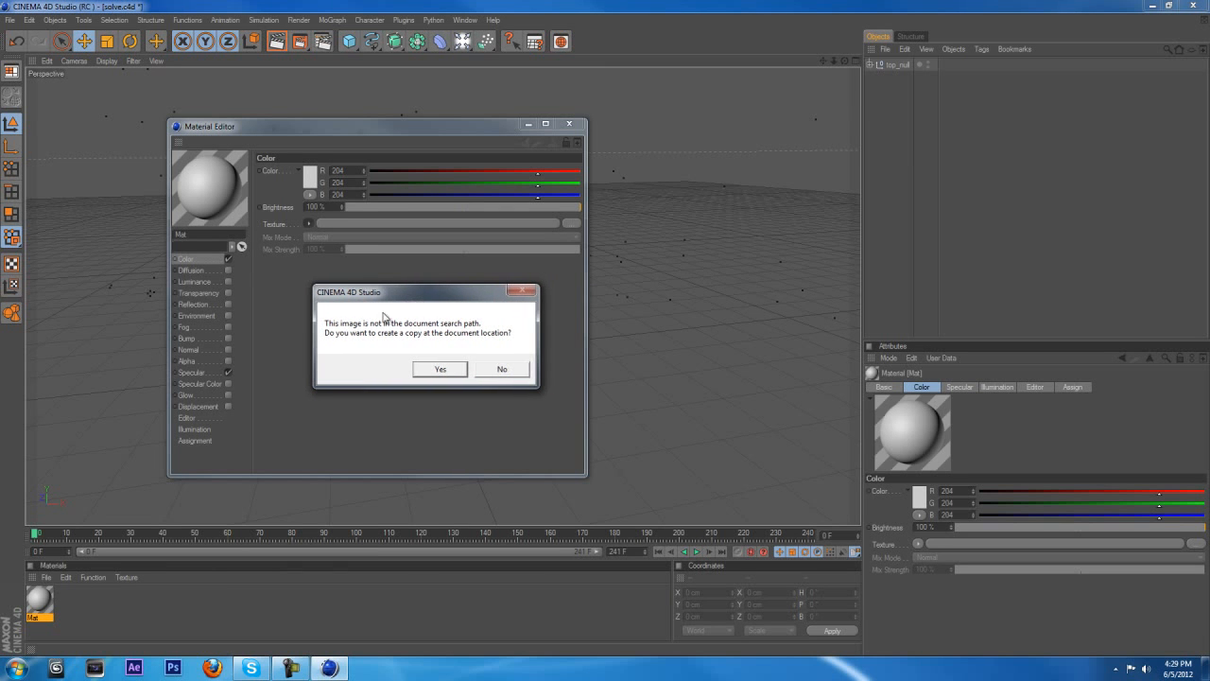
click(492, 369)
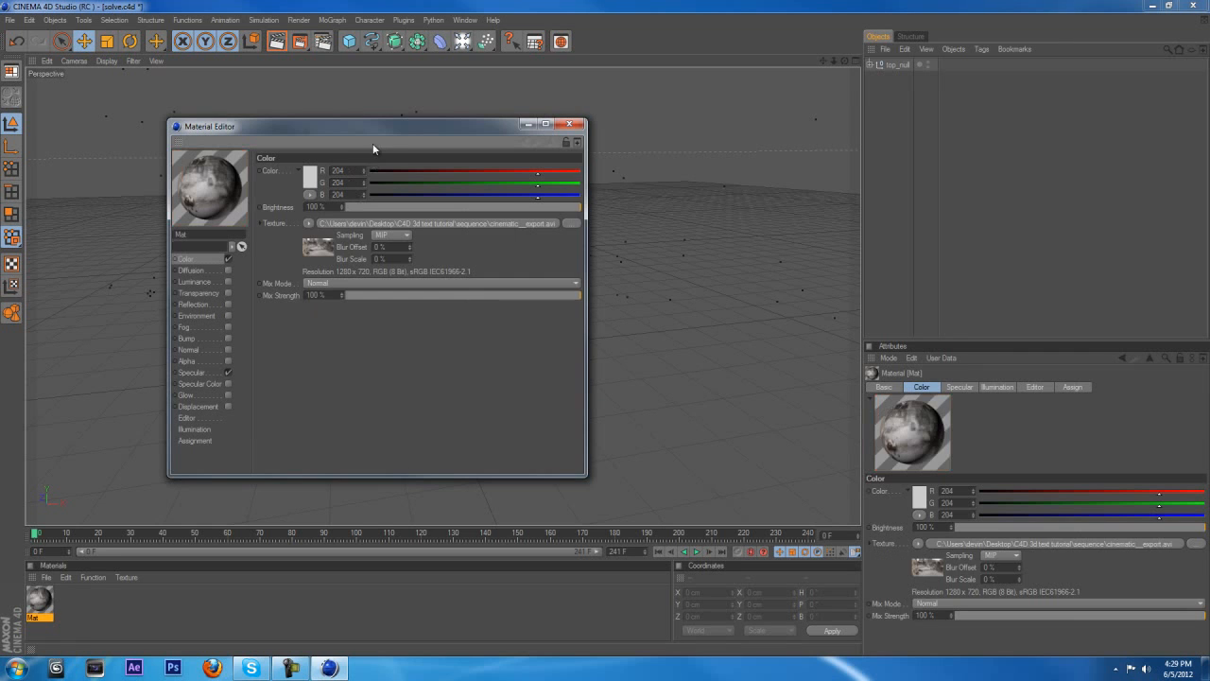
drag(372, 128, 362, 129)
click(560, 124)
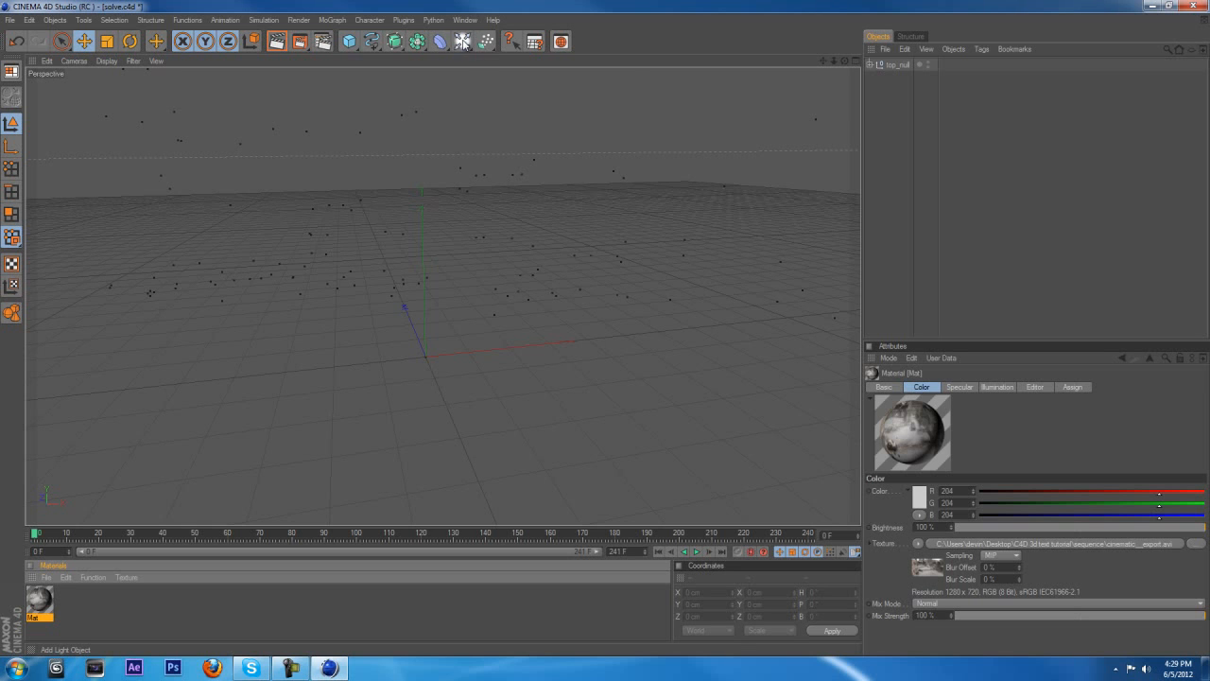
- Add a Background object and apply the footage material to it
click(463, 43)
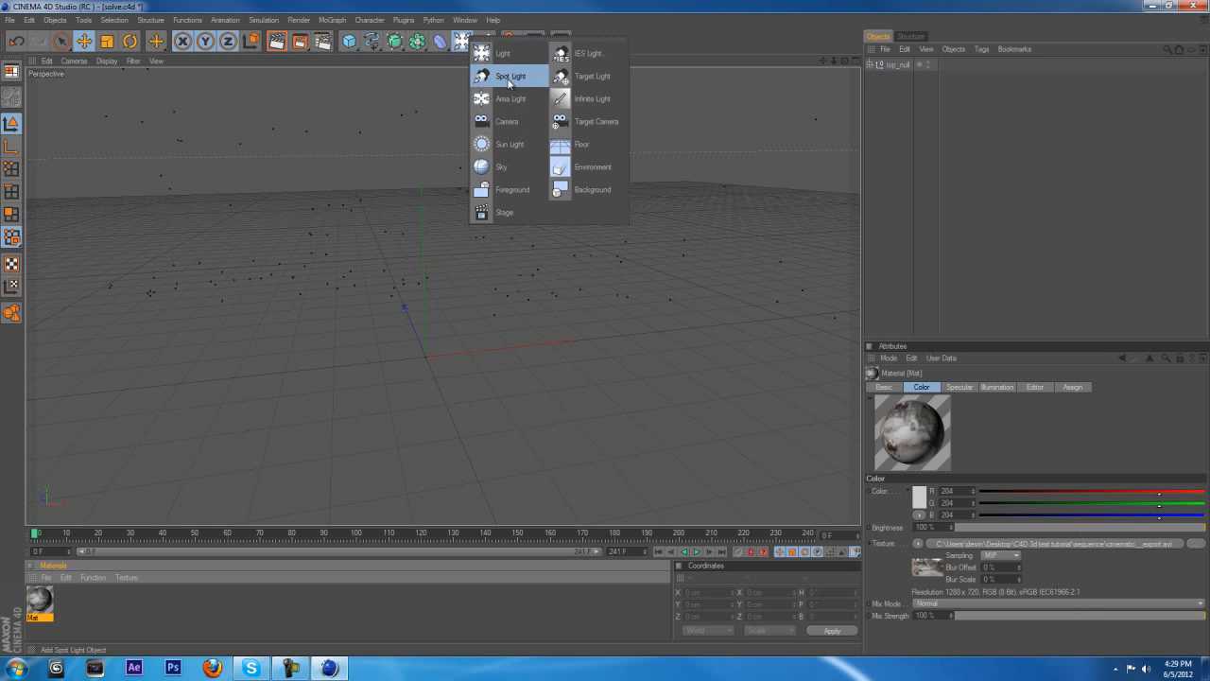
click(593, 190)
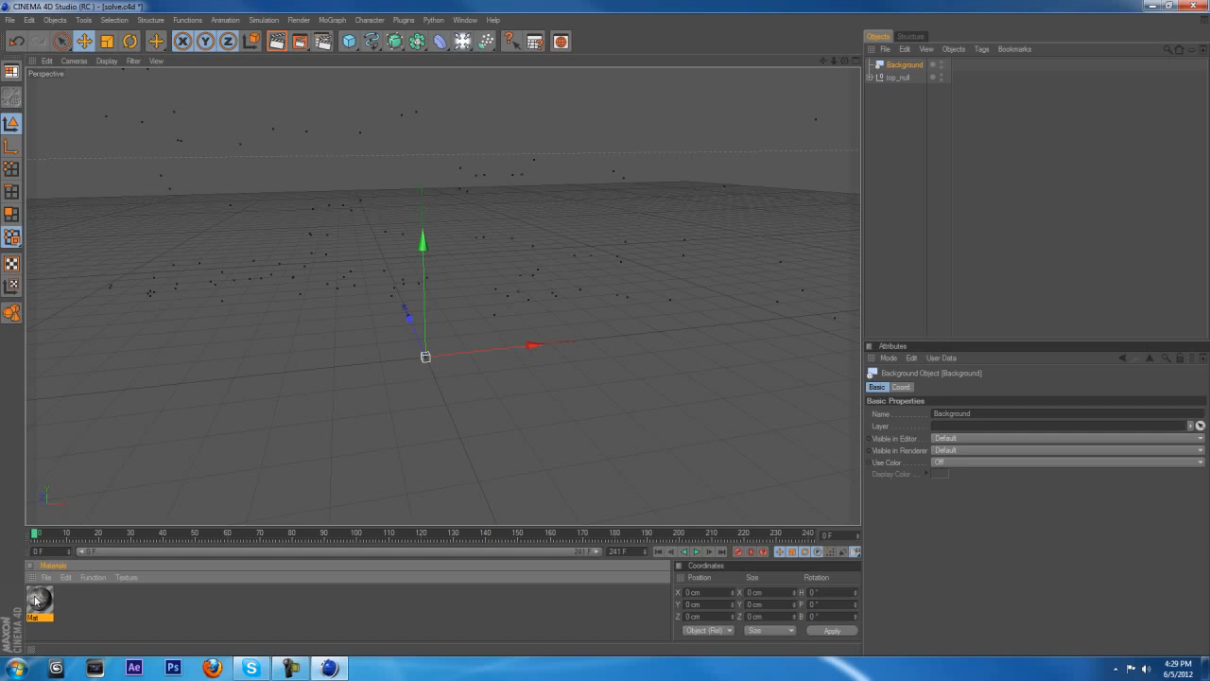
drag(416, 363, 916, 68)
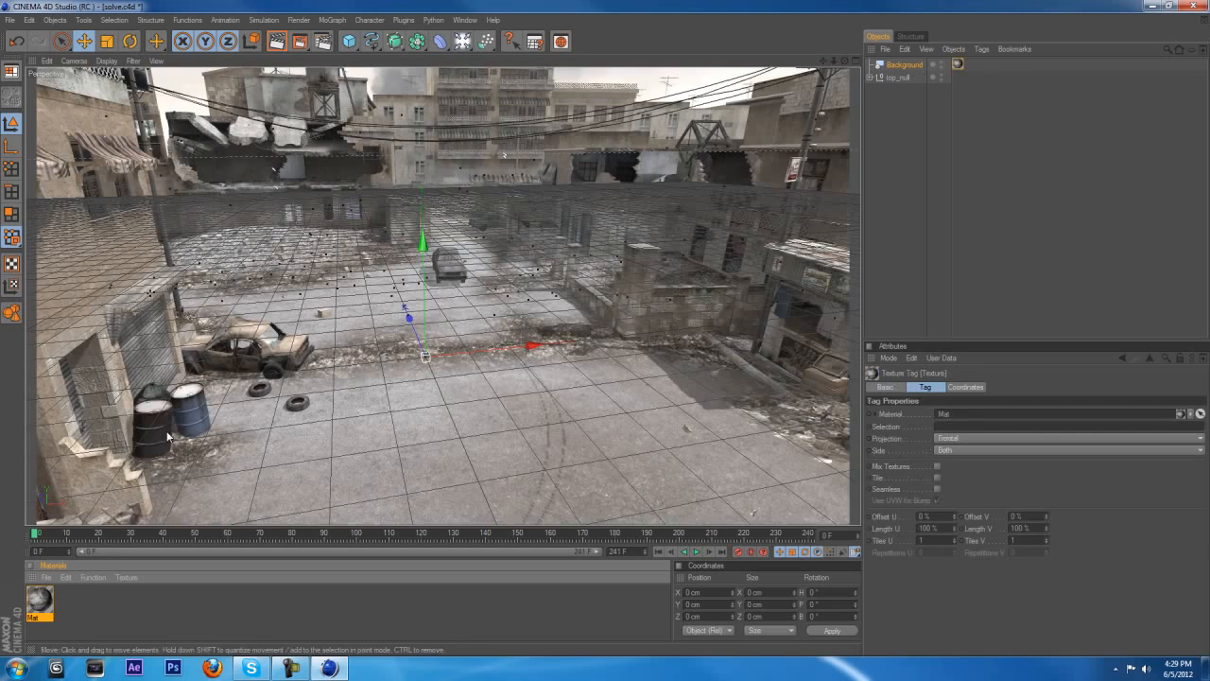
- Scrub through the background footage to frame 134 and add a MoText object to the scene
drag(37, 536, 873, 541)
mouse_move(460, 536)
mouse_down()
mouse_move(96, 550)
mouse_move(473, 536)
mouse_up()
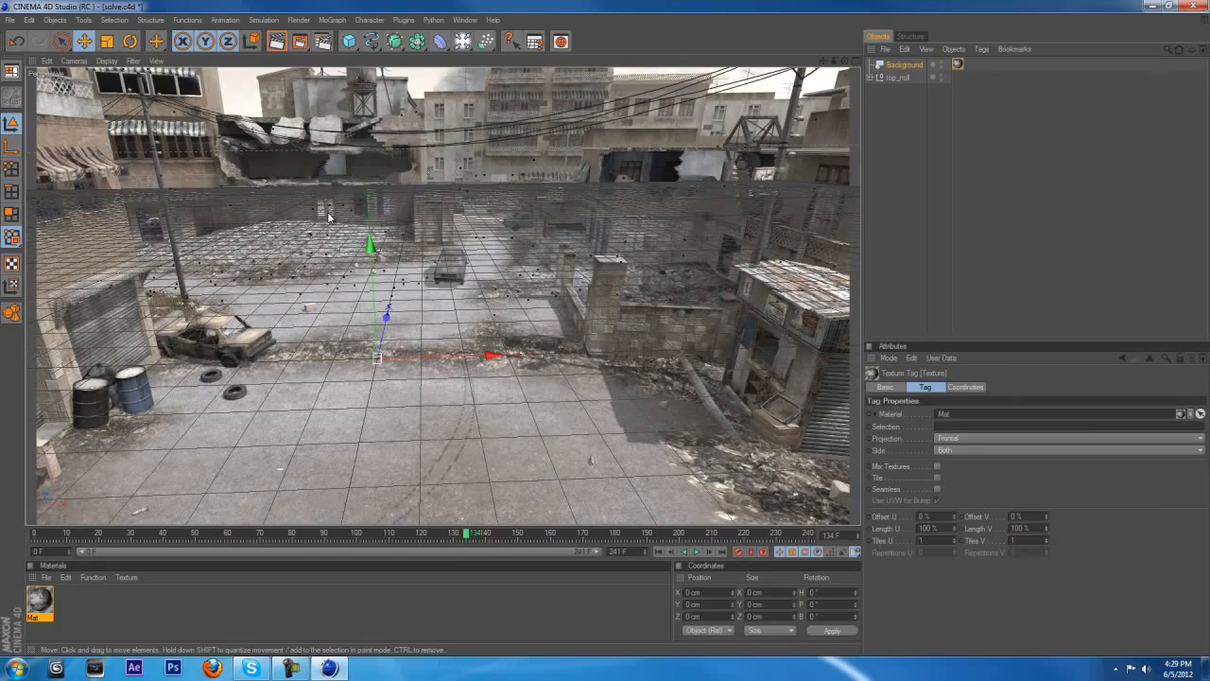
click(331, 19)
click(348, 157)
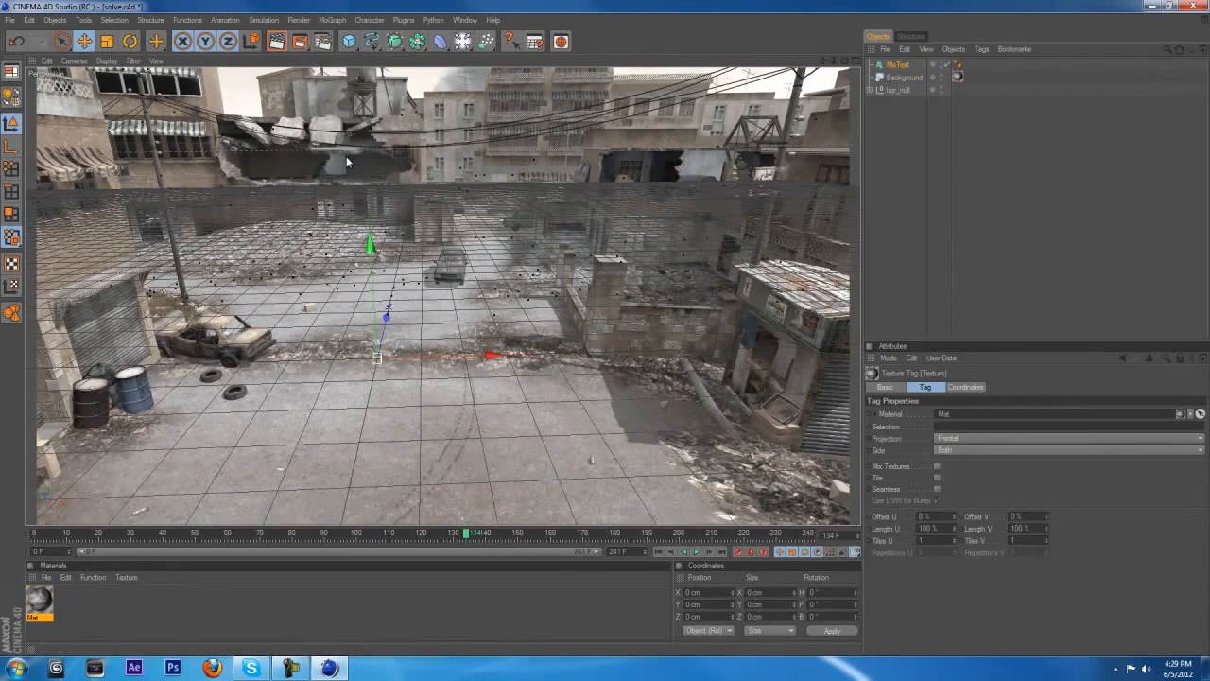
- Shift the MoText object to about X -91 cm and set its text alignment to Middle
drag(459, 357, 453, 357)
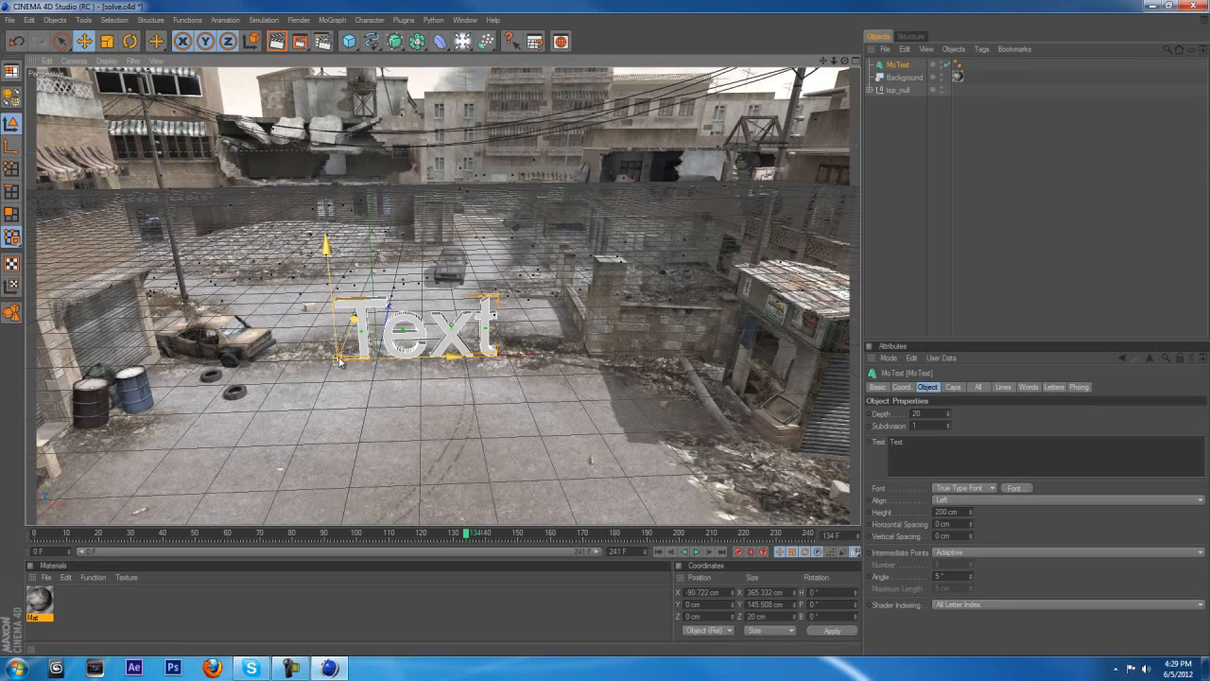
click(956, 500)
click(959, 525)
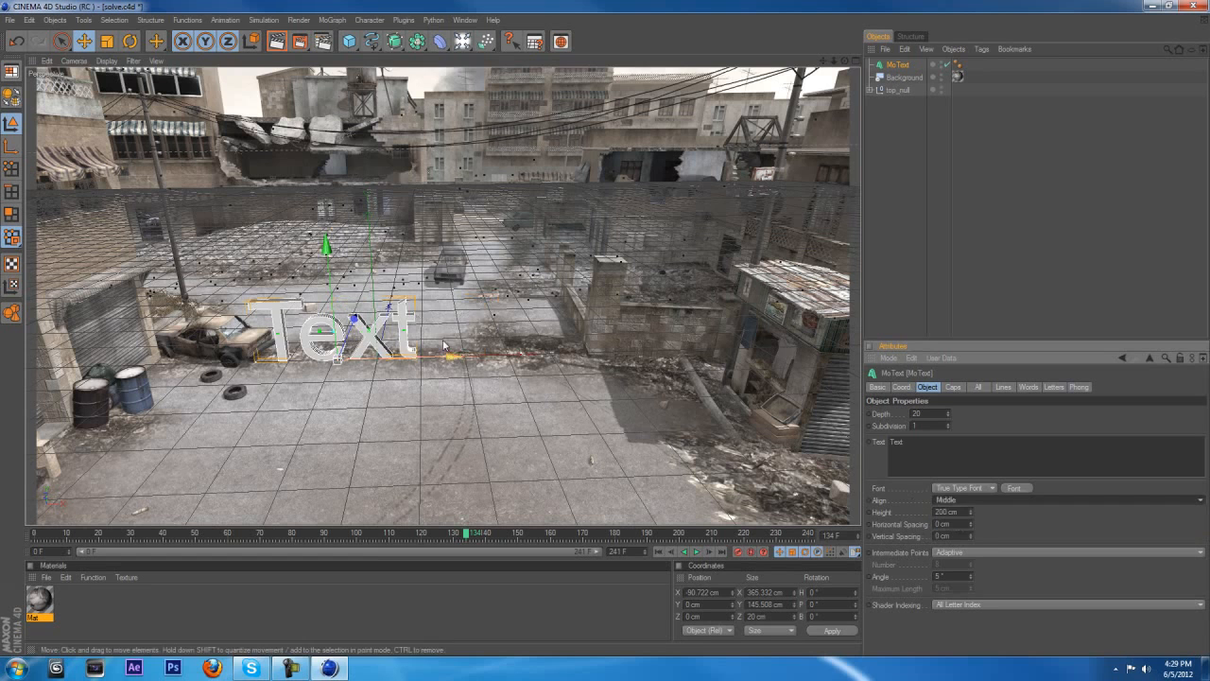
- Move the MoText object to about X 118 cm and raise it to about Y 140 cm
drag(410, 361, 605, 333)
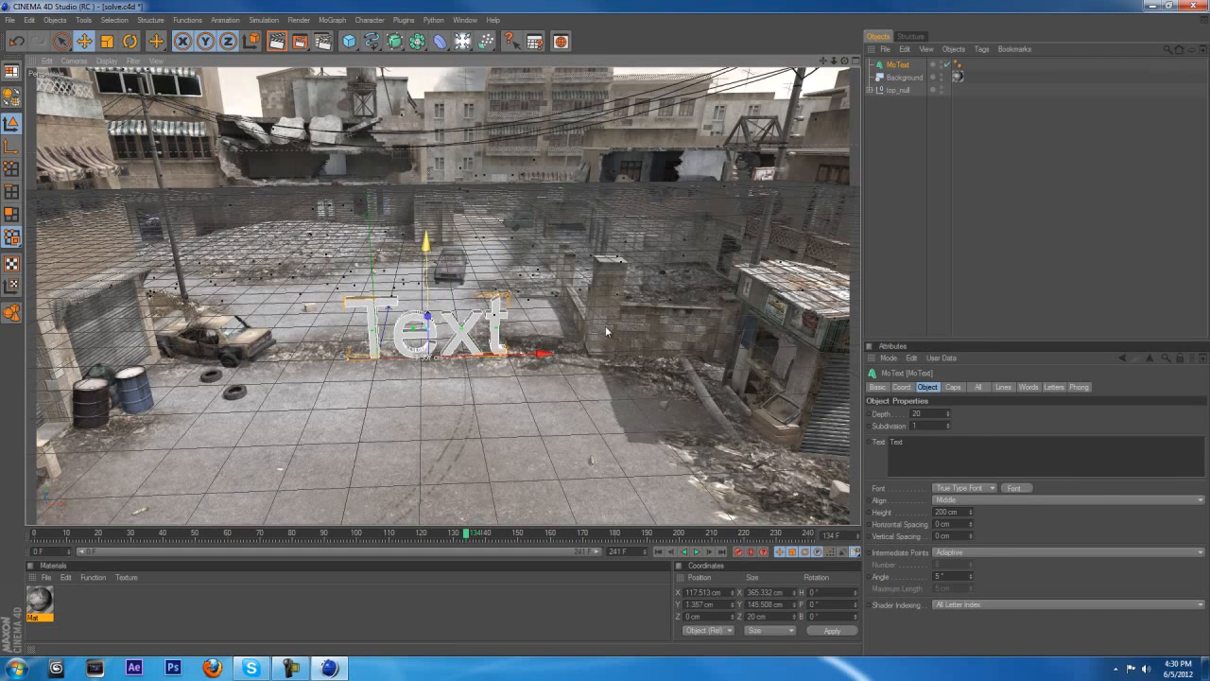
drag(431, 356, 429, 302)
drag(846, 64, 652, 175)
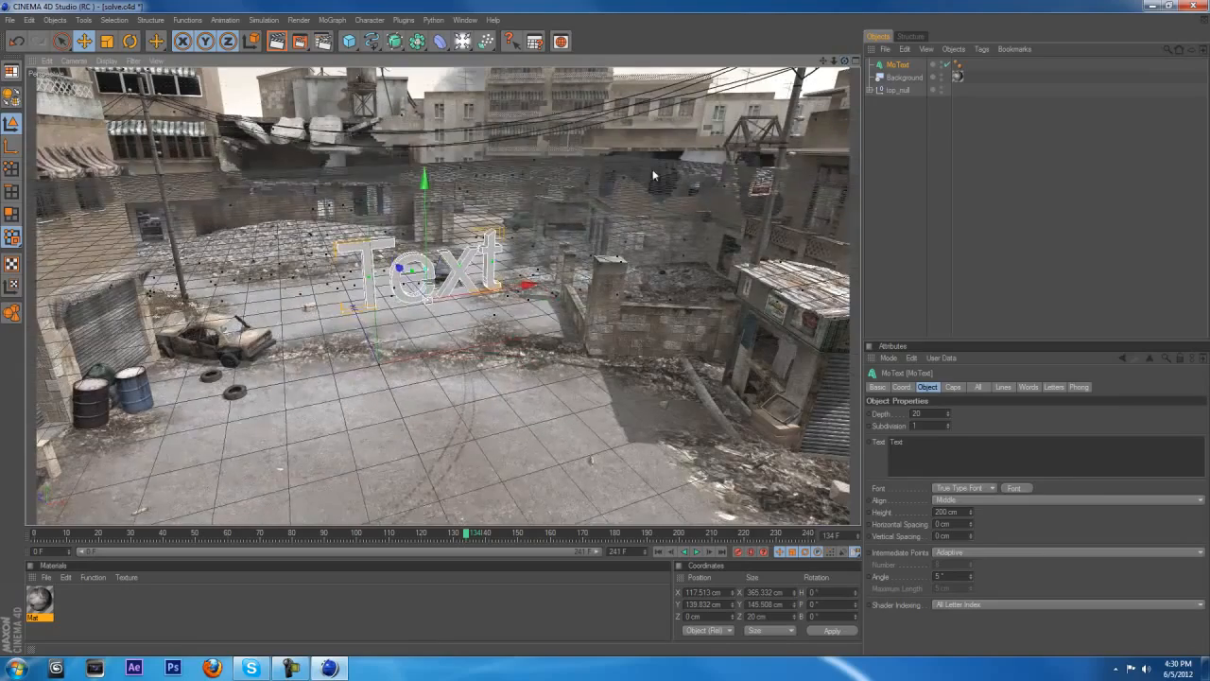
- Shift the MoText object to about X 76 cm, render the view at frame 105, and advance to frame 127
drag(90, 536, 373, 536)
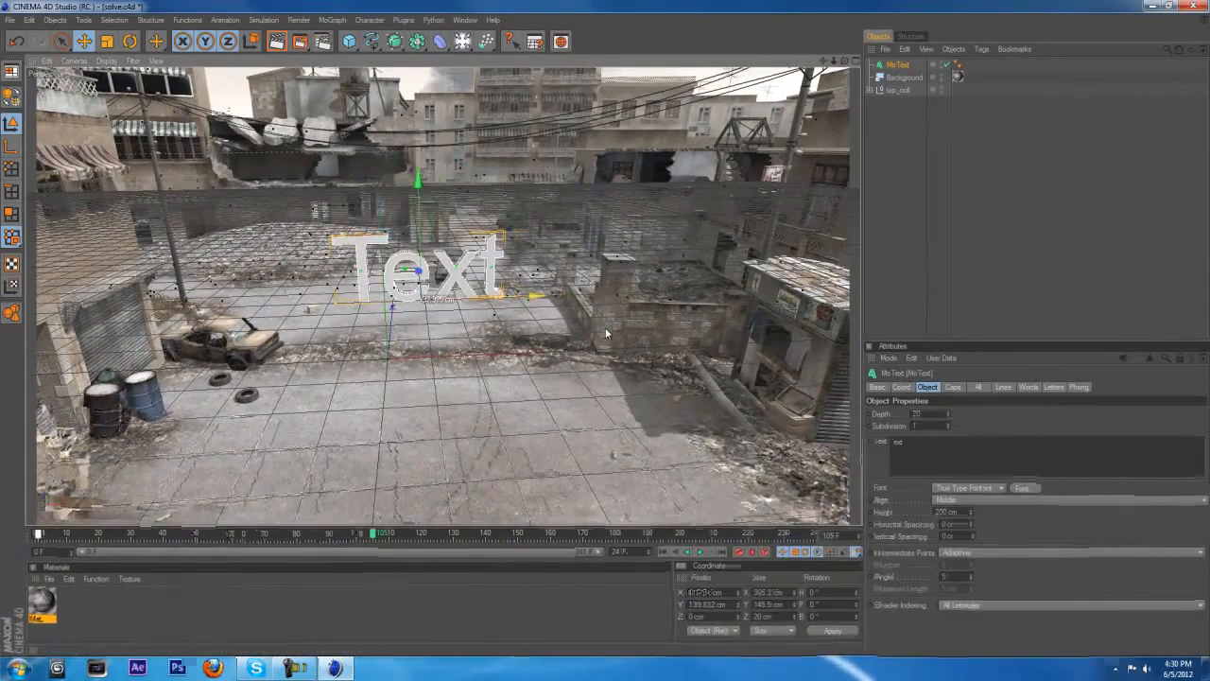
click(277, 42)
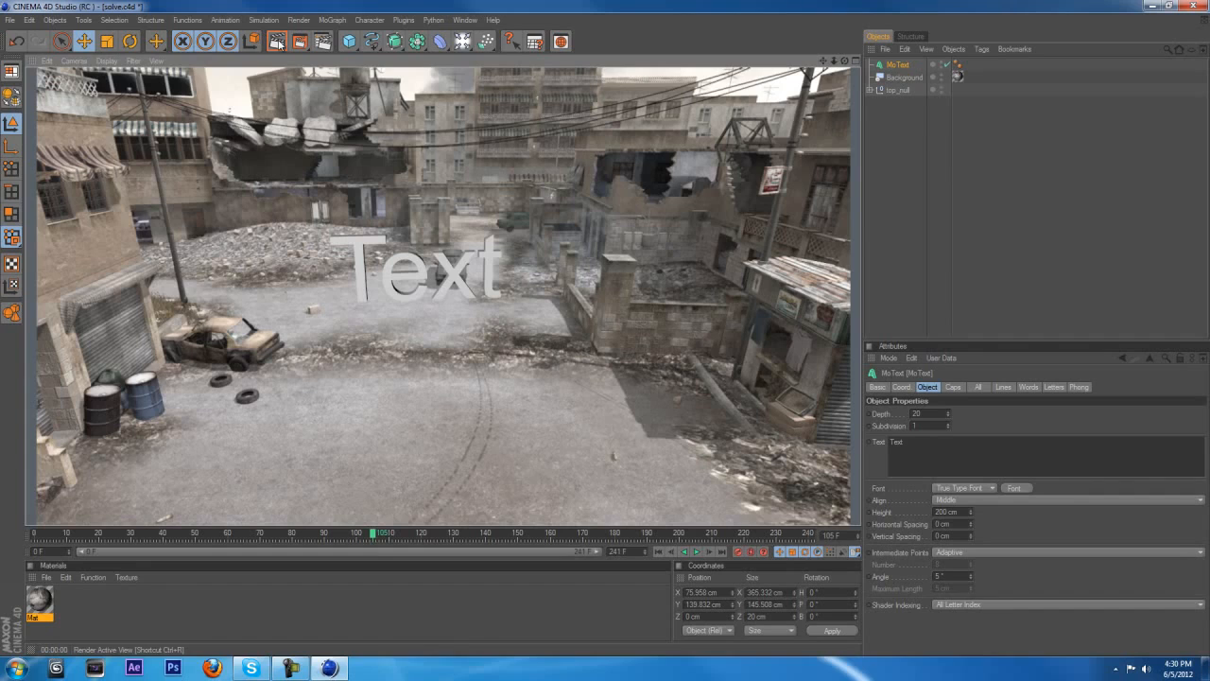
drag(375, 537, 441, 540)
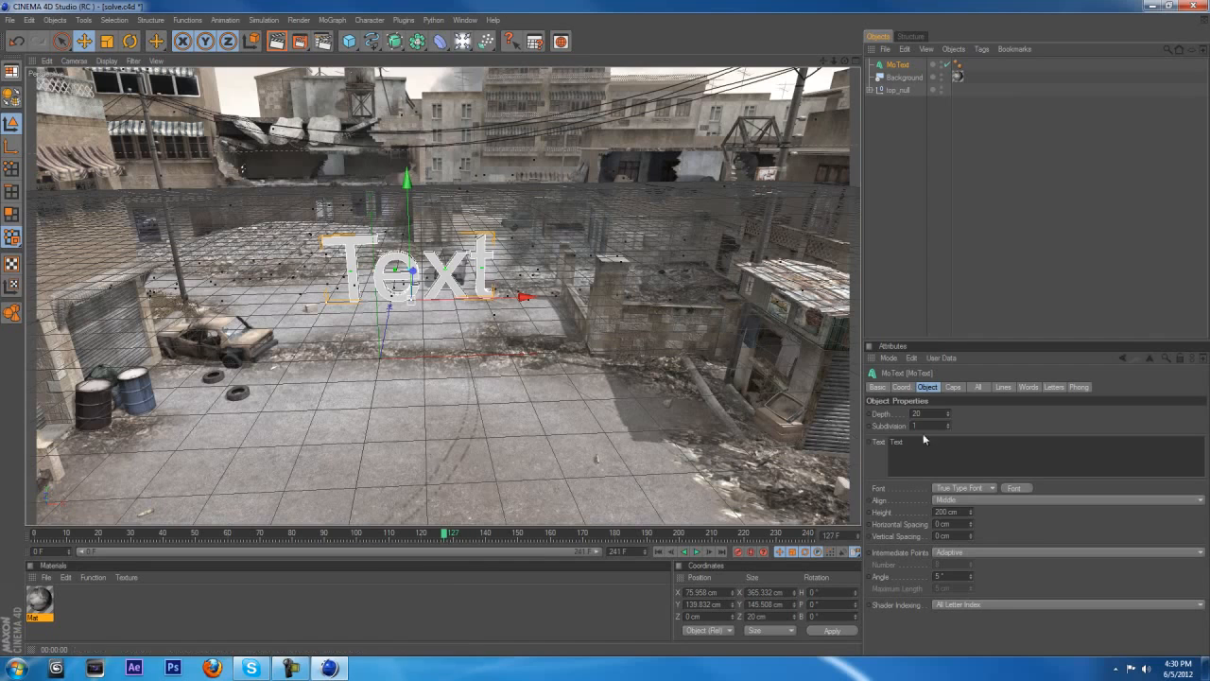
- Change the MoText wording to "Tutorial" and set its font to Bebas Neue Regular
click(923, 440)
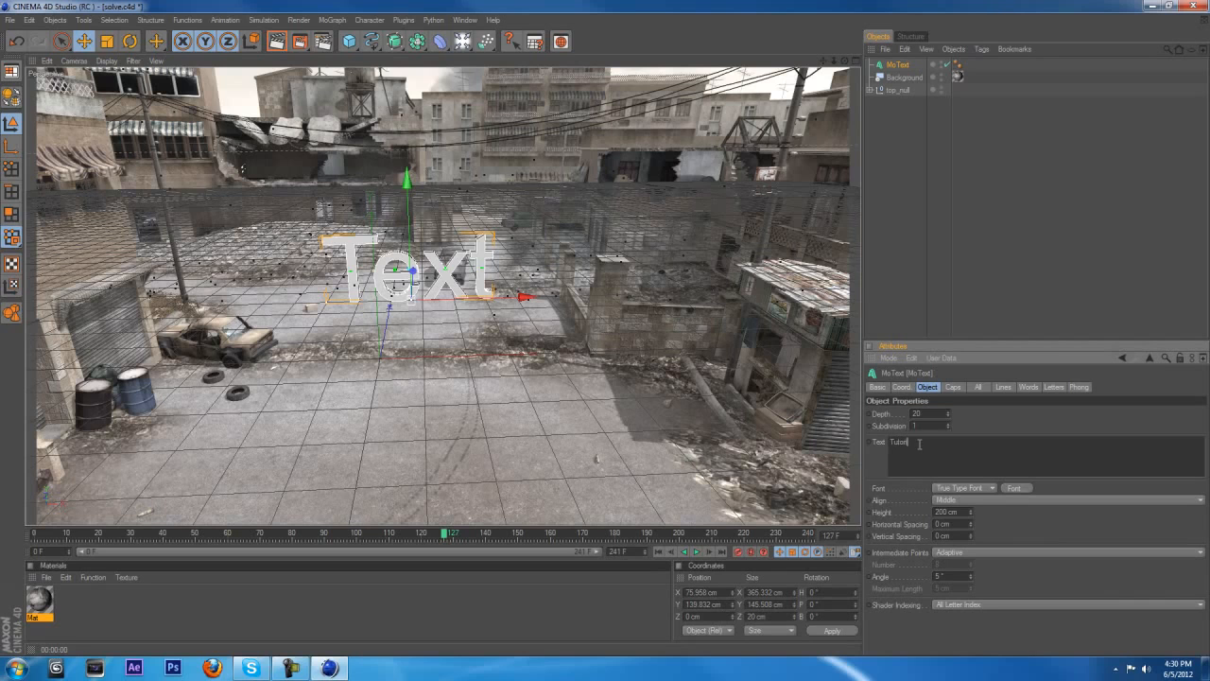
click(1019, 489)
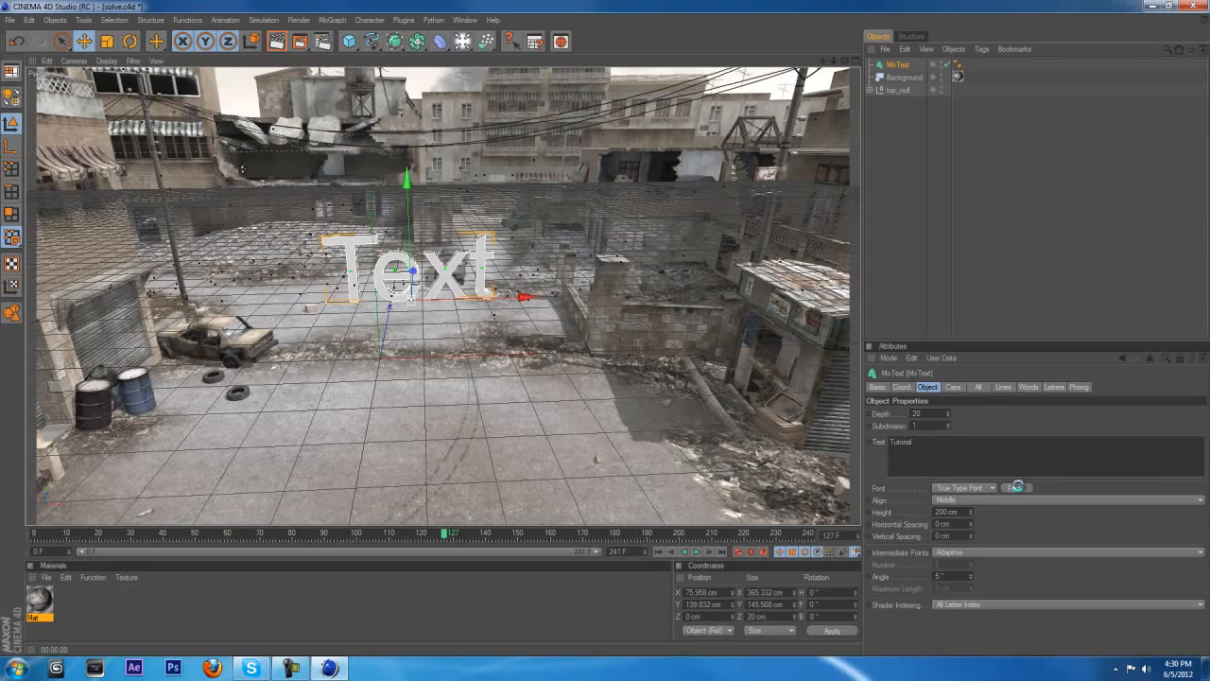
drag(194, 83, 386, 221)
scroll(378, 281, down, 1)
scroll(378, 281, down, 1)
click(330, 282)
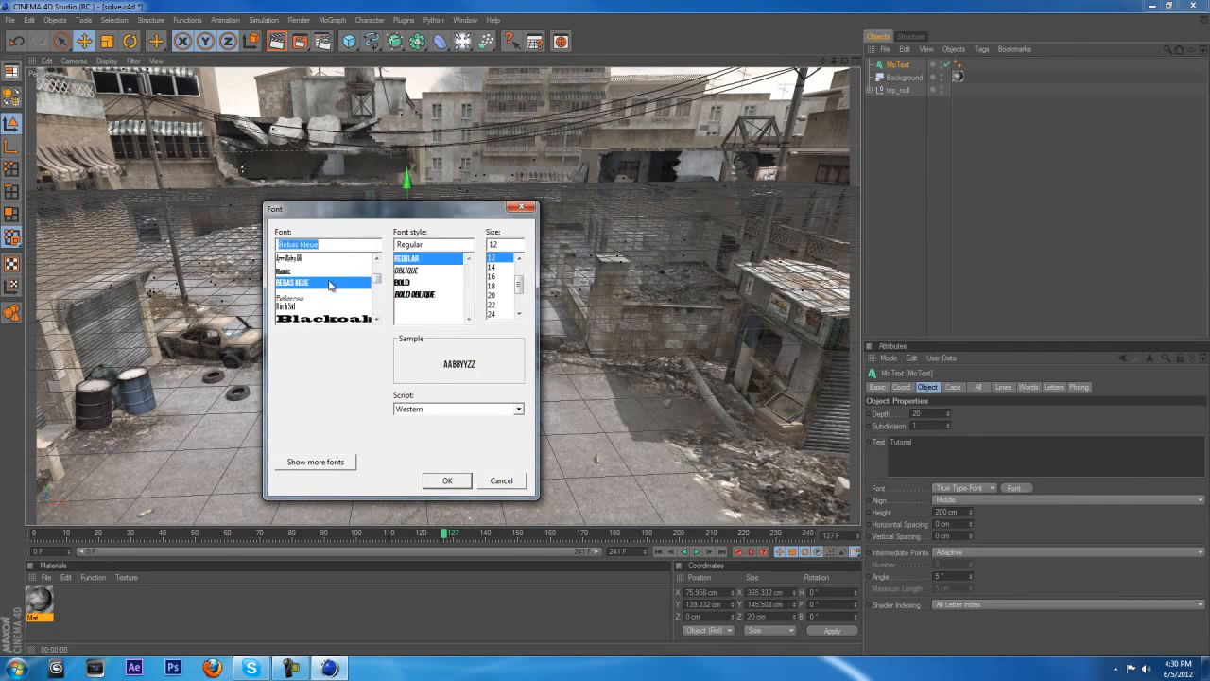
drag(348, 215, 624, 165)
click(722, 431)
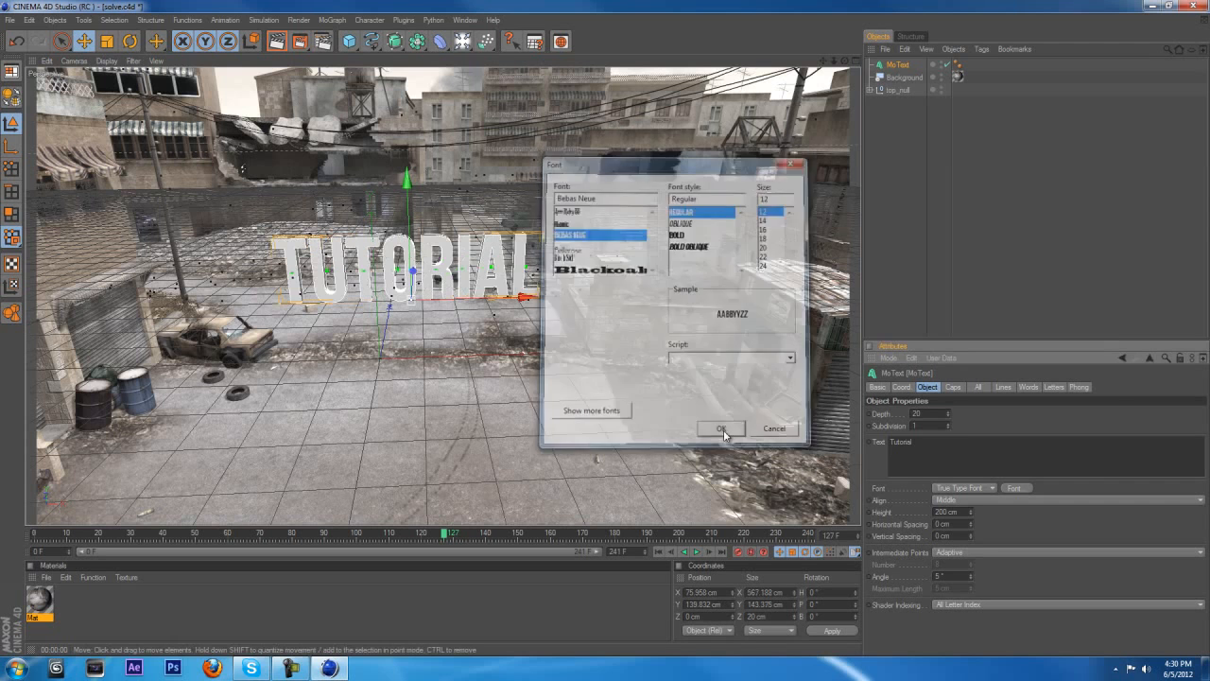
- Move the MoText to about X 129 cm, Y 157 cm, and set its depth to 81 cm and height to 221 cm
drag(615, 288, 603, 327)
drag(949, 413, 945, 408)
drag(432, 215, 433, 170)
drag(447, 539, 611, 518)
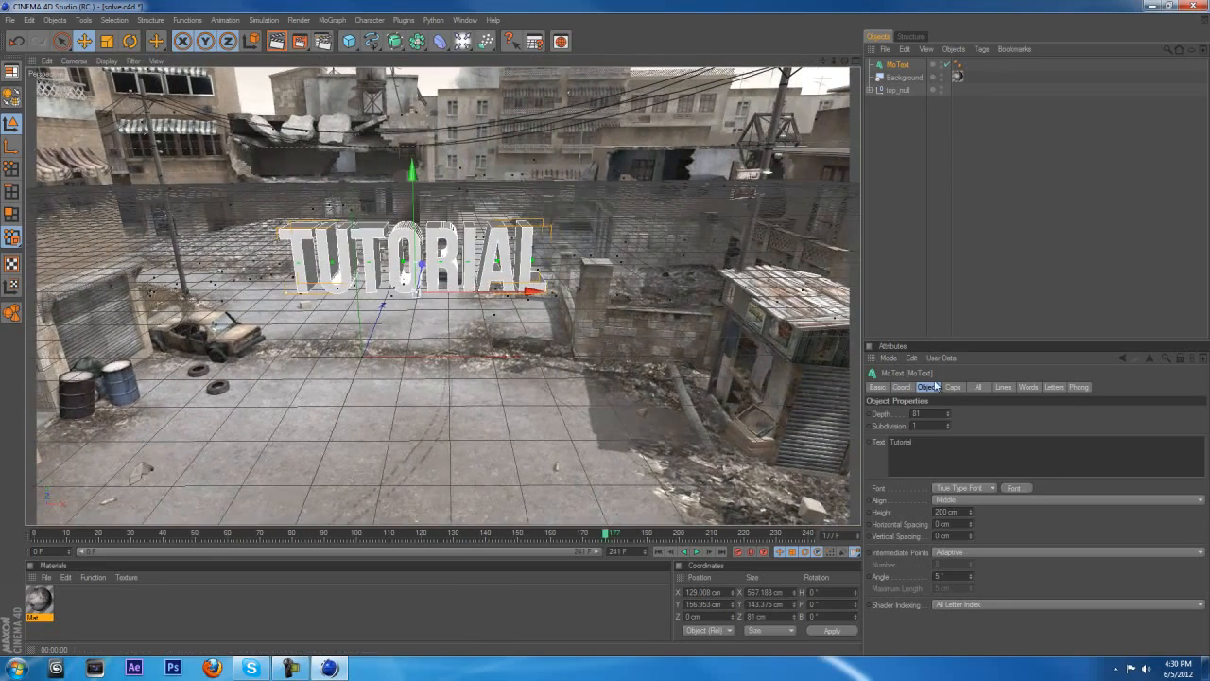
drag(971, 513, 965, 489)
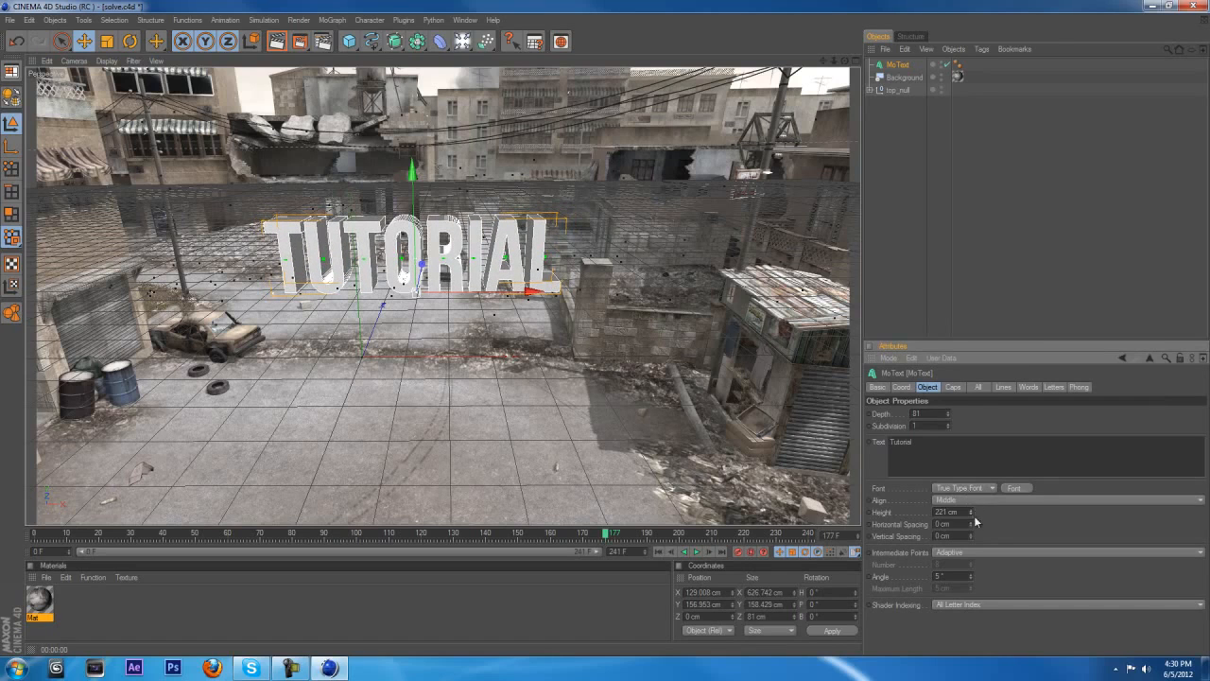
- Set both the start and end caps of the MoText to Fillet Cap
click(953, 388)
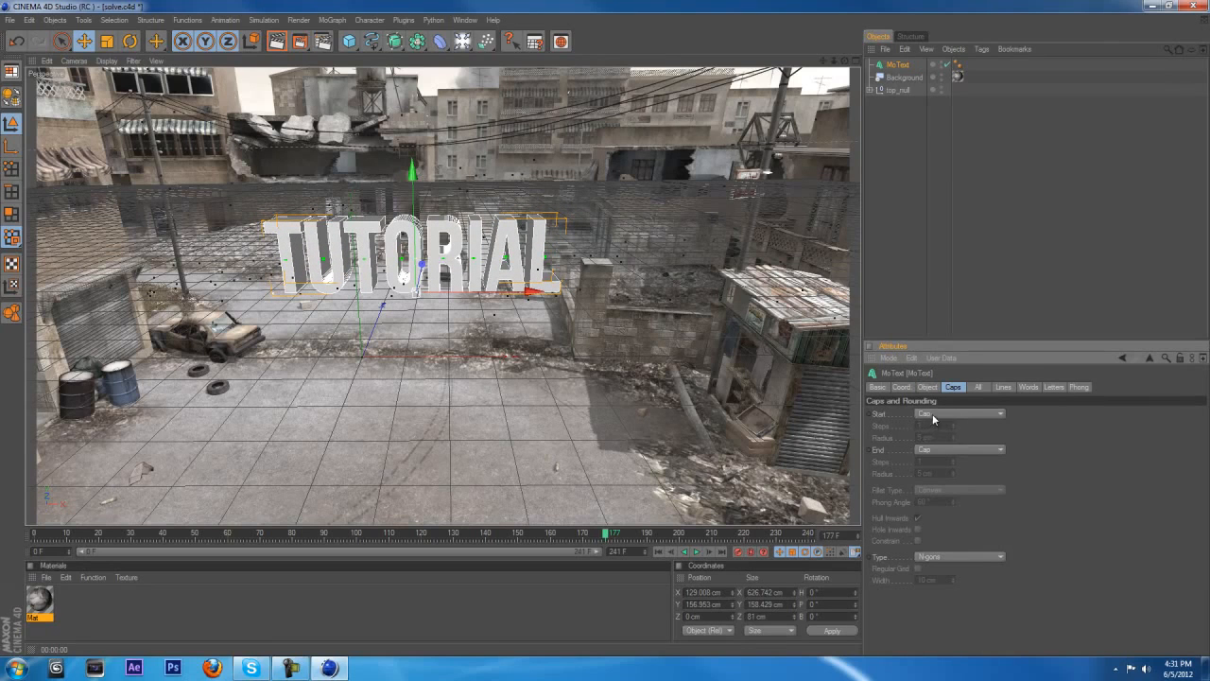
click(933, 414)
click(943, 464)
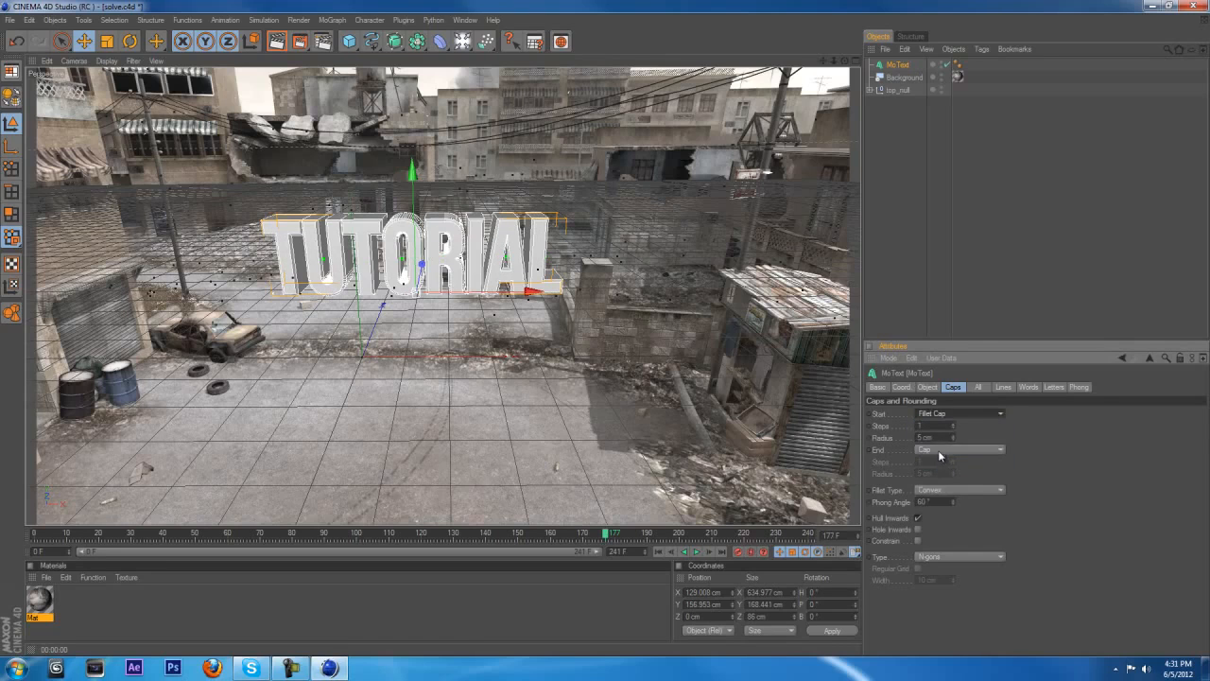
click(938, 450)
click(938, 499)
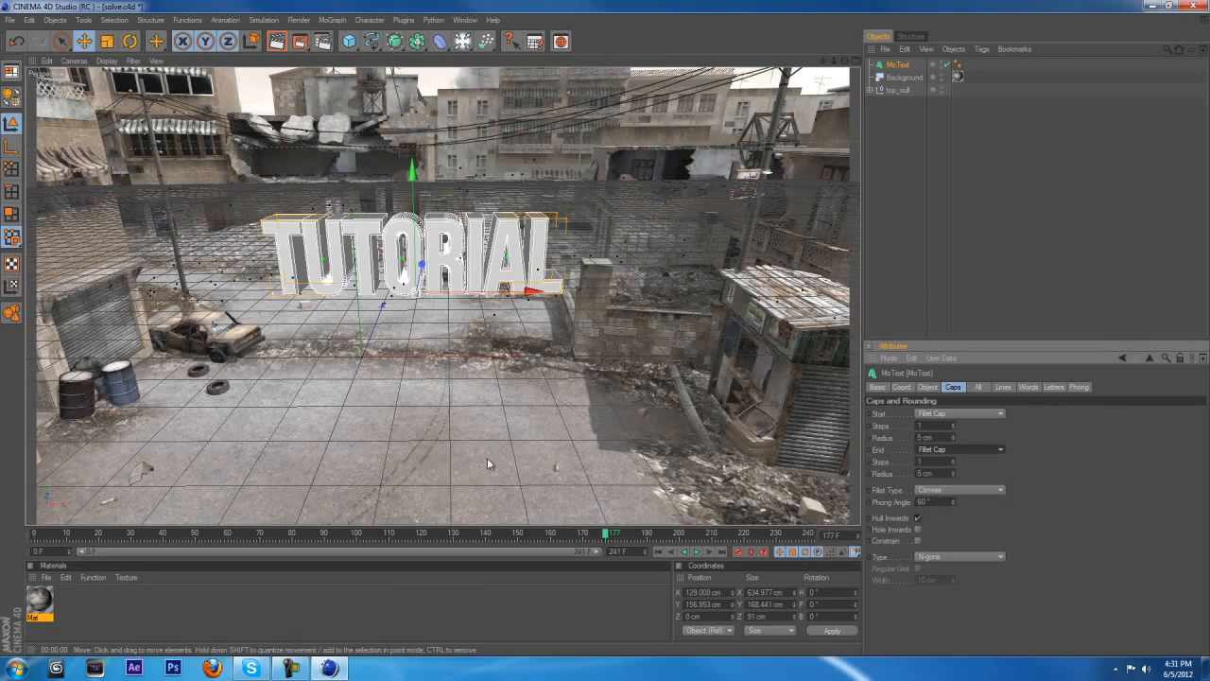
- Try the Engraved fillet type on the text at frame 138, and settle on 1 Step
drag(442, 534, 480, 534)
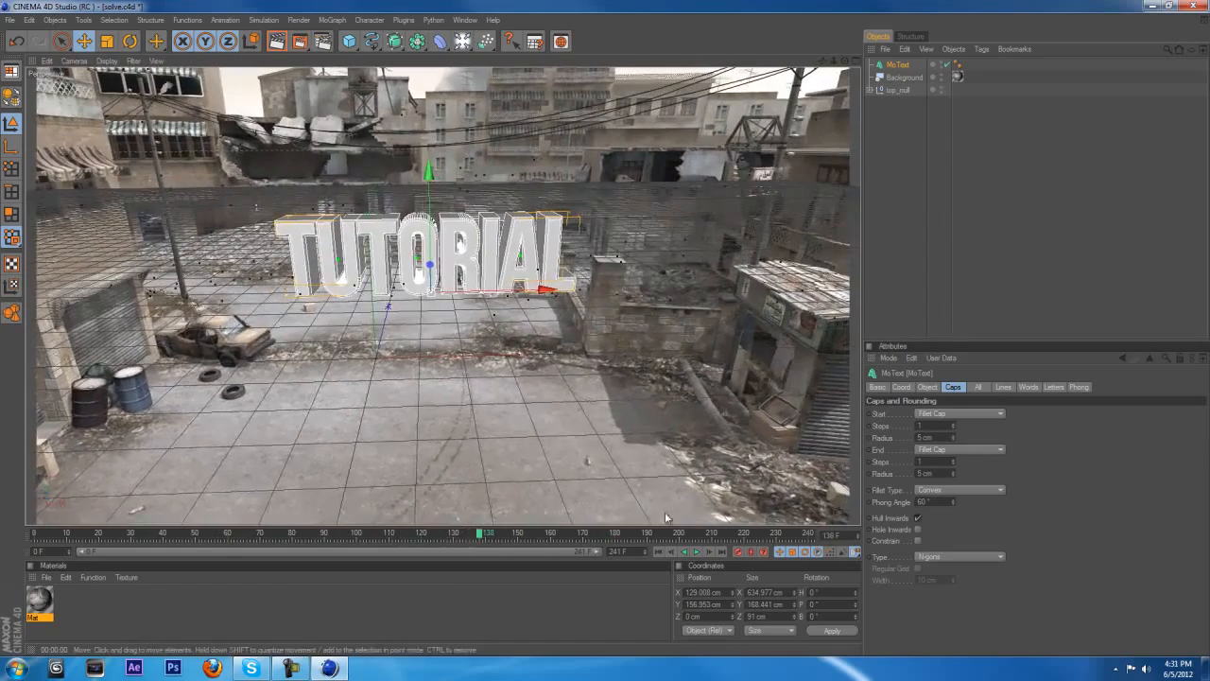
click(944, 489)
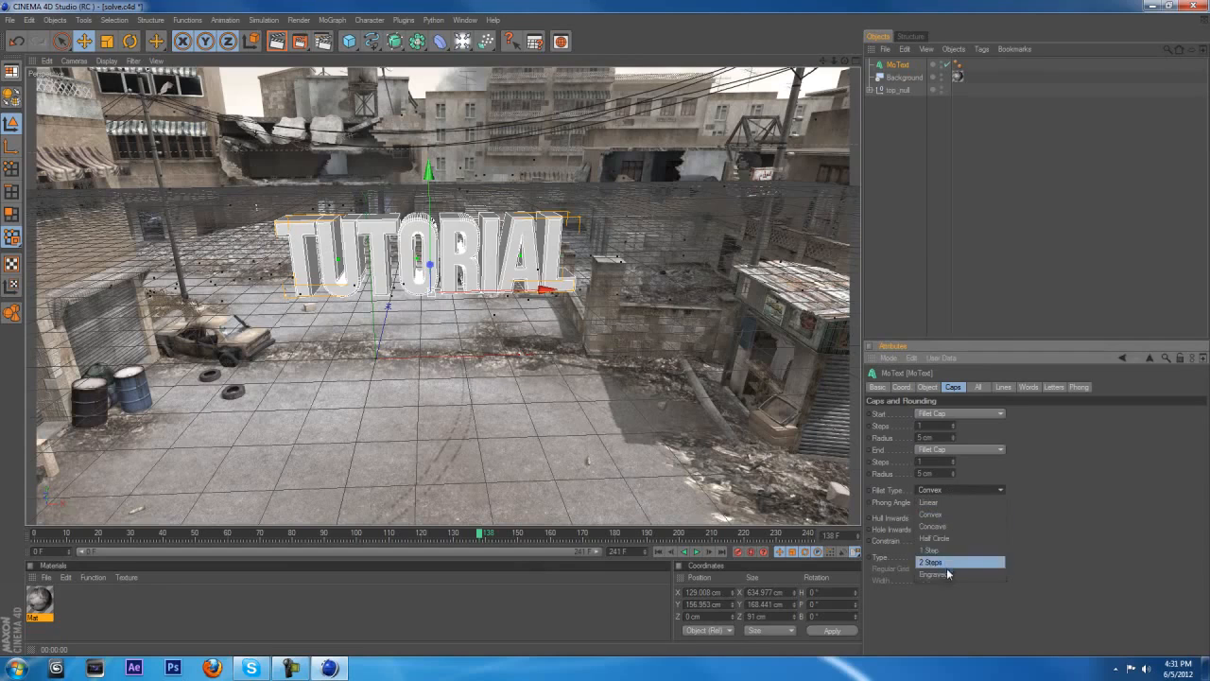
click(948, 573)
click(965, 489)
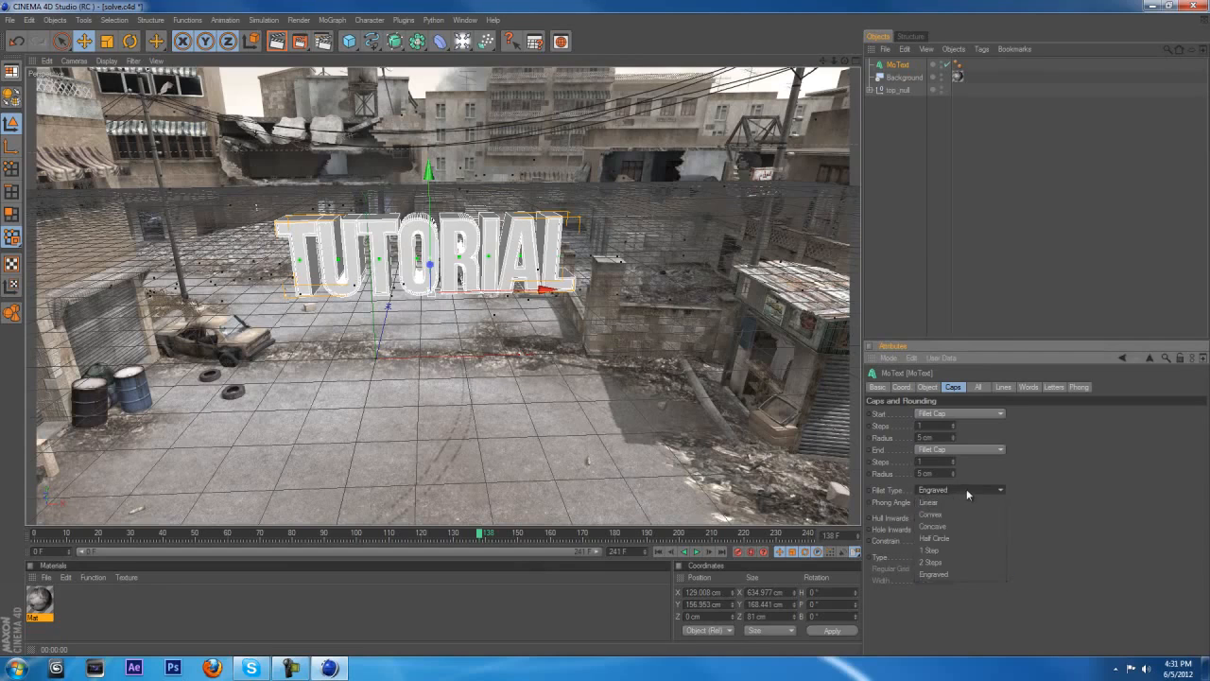
click(949, 550)
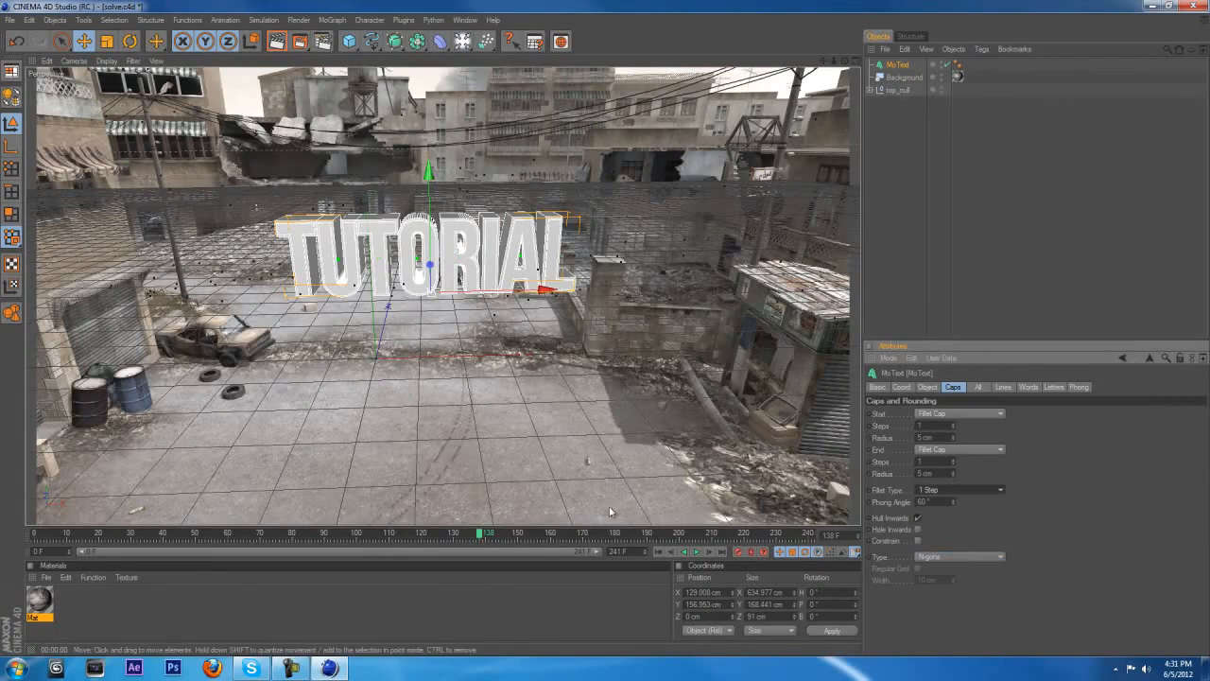
- Render the view at frame 112 and scrub through the footage to check how the text tracks, ending at frame 74
drag(487, 535, 397, 528)
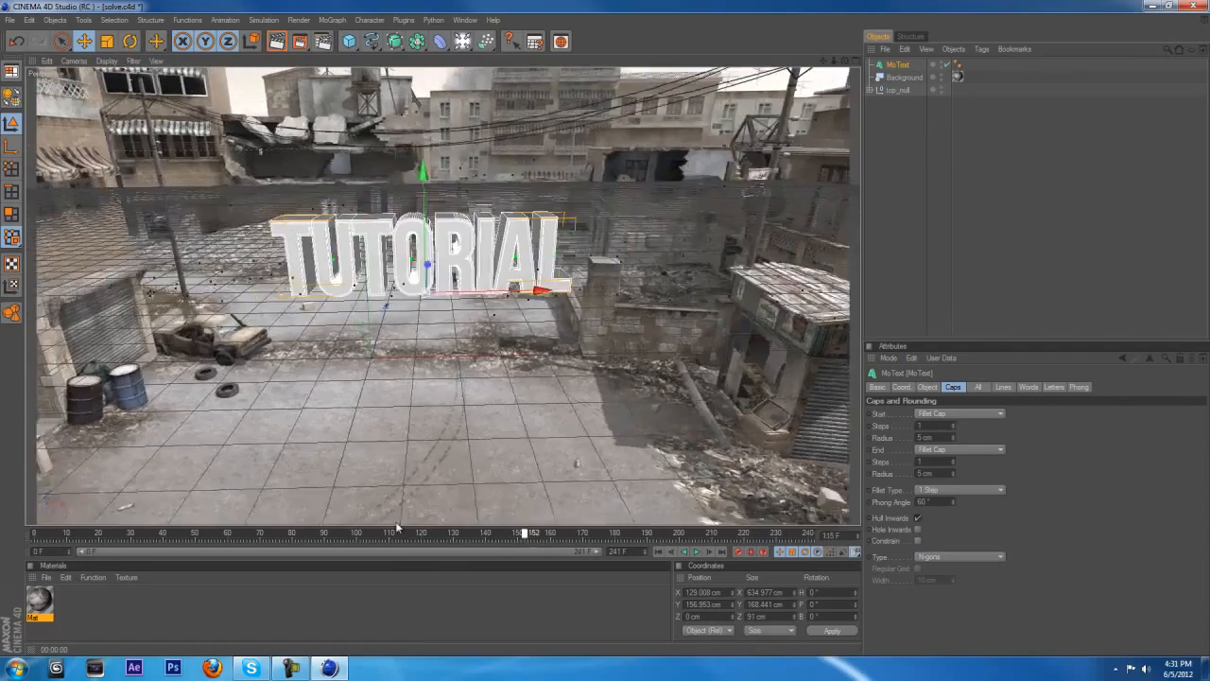
click(275, 43)
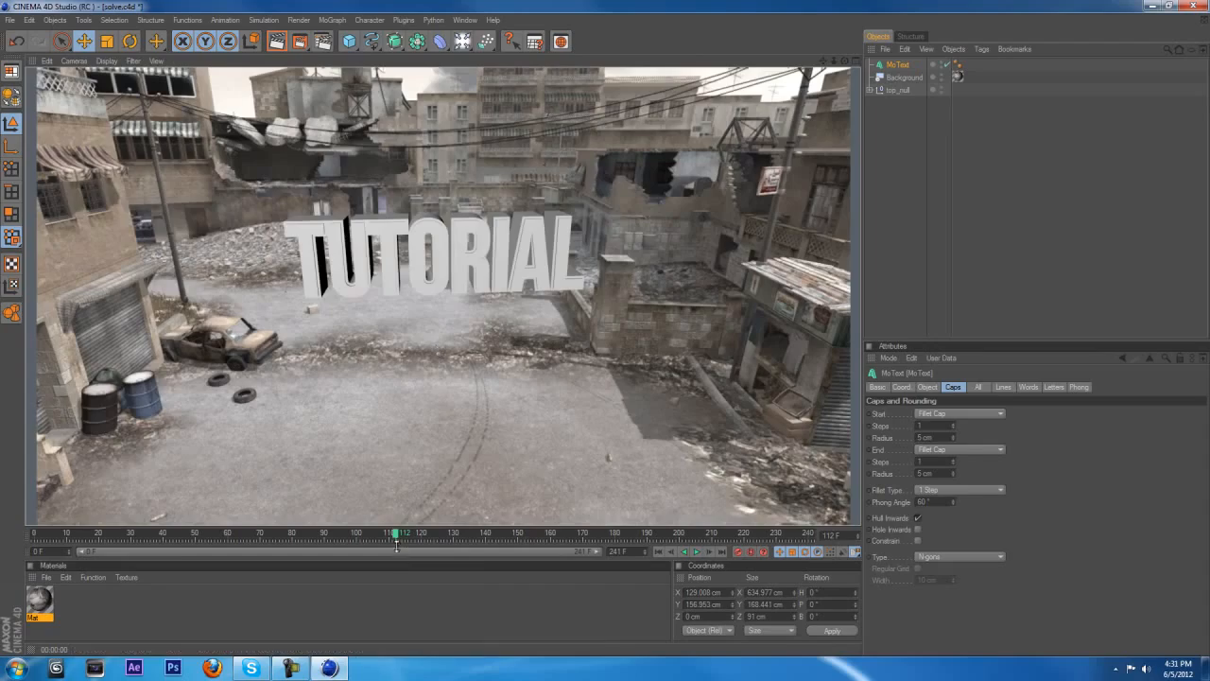
drag(397, 535, 412, 535)
drag(503, 542, 273, 553)
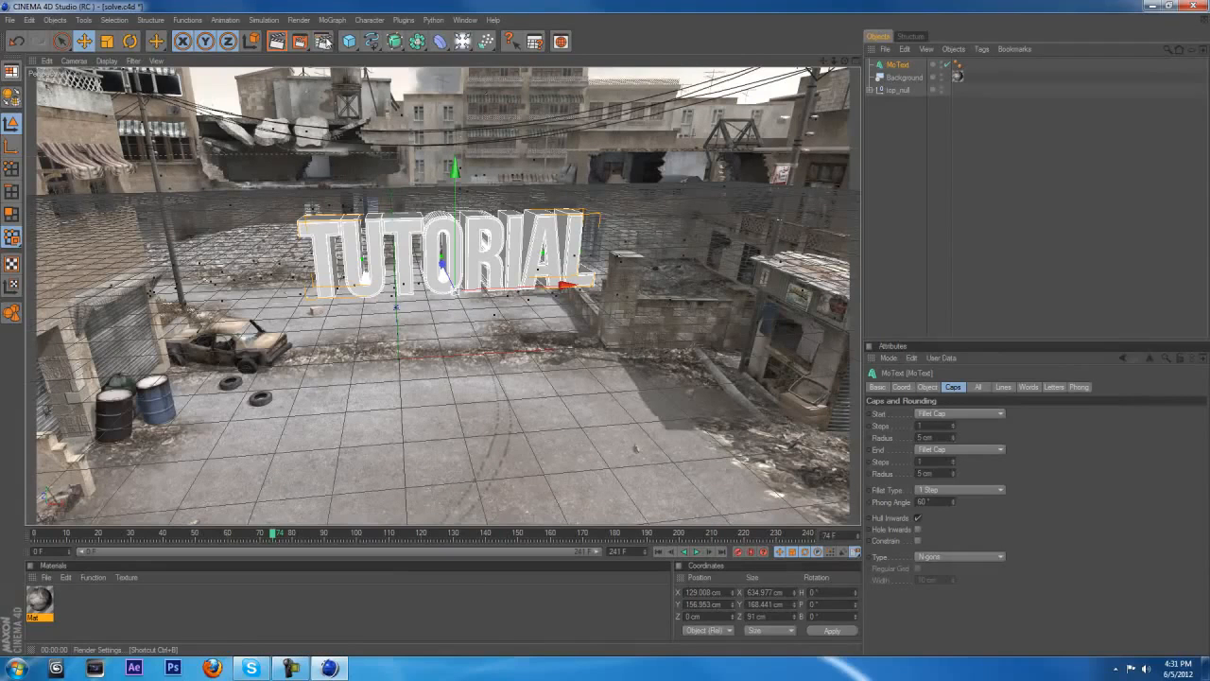
- Add the Ambient Occlusion and Global Illumination effects to the render settings
click(322, 42)
drag(312, 8, 415, 117)
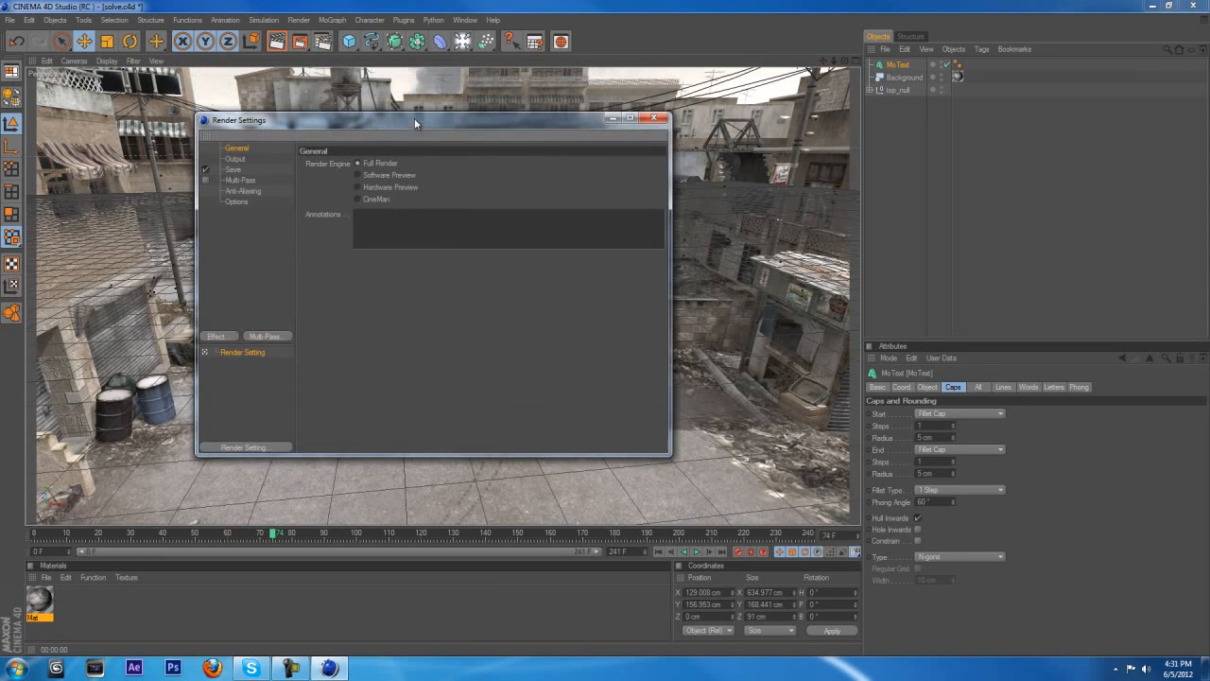
drag(254, 129, 255, 136)
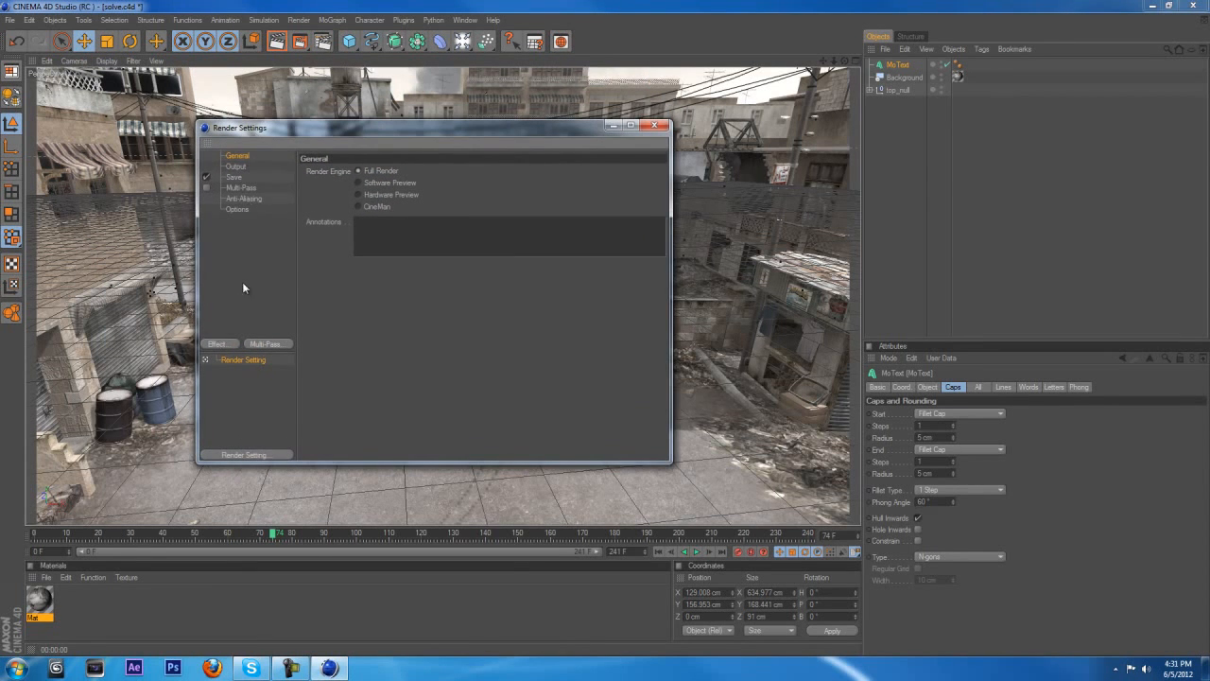
click(217, 344)
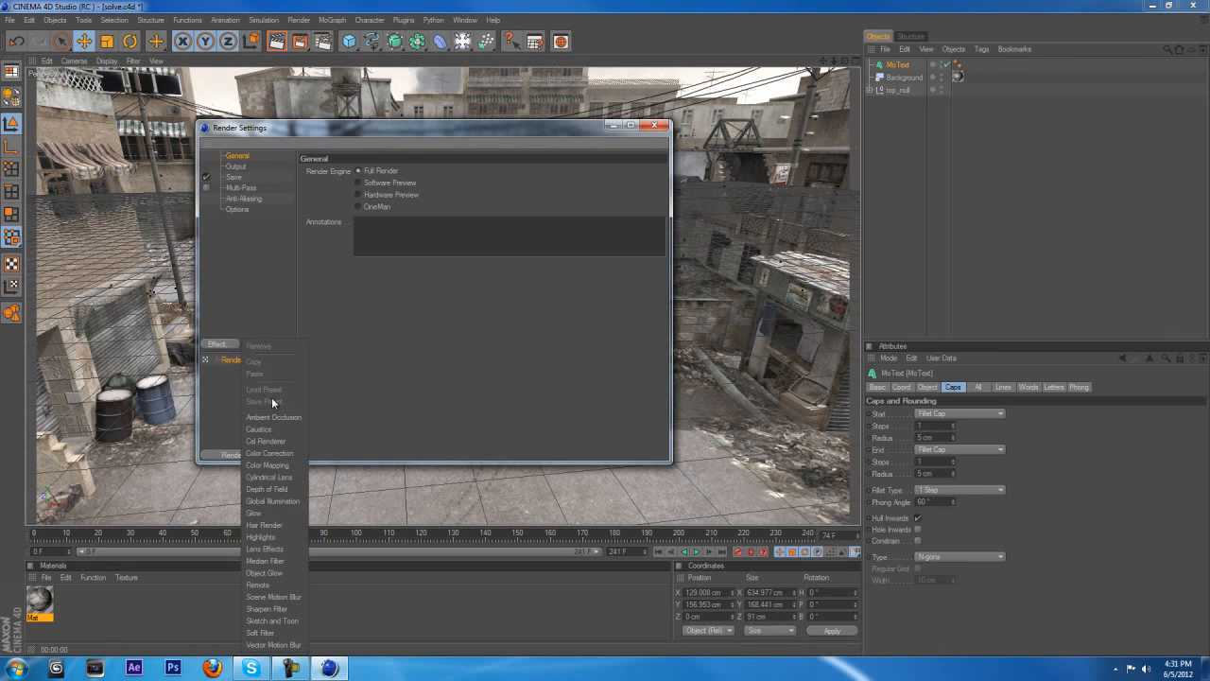
click(280, 417)
click(217, 344)
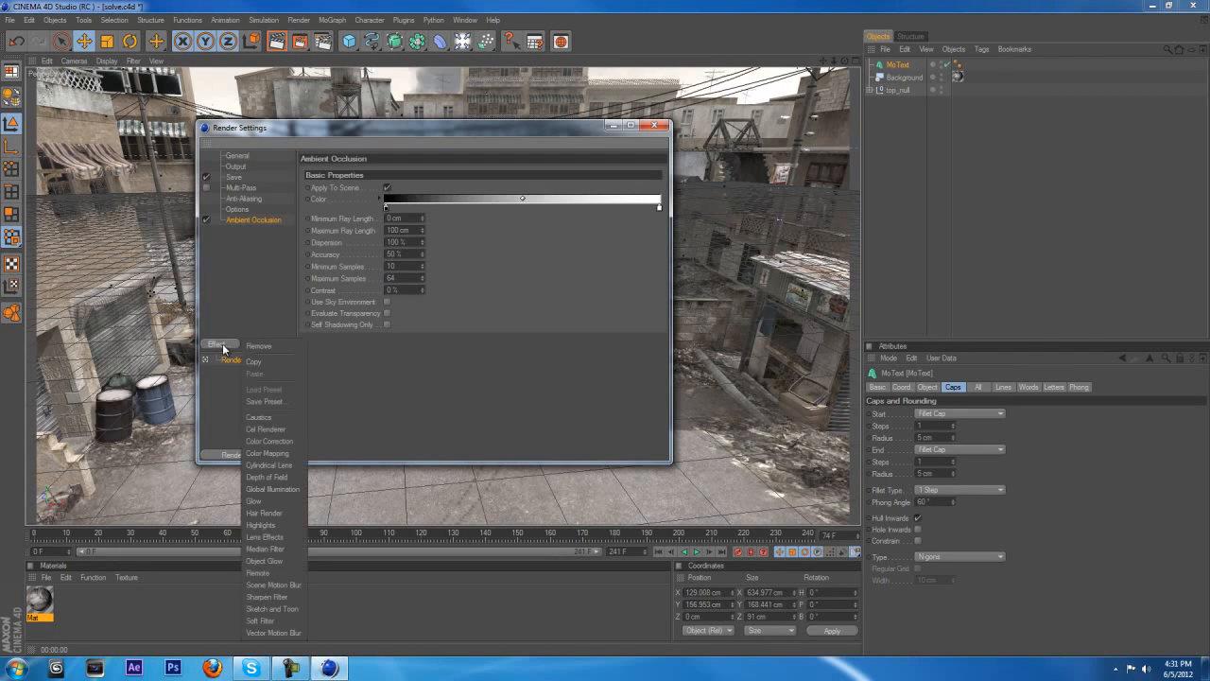
click(294, 490)
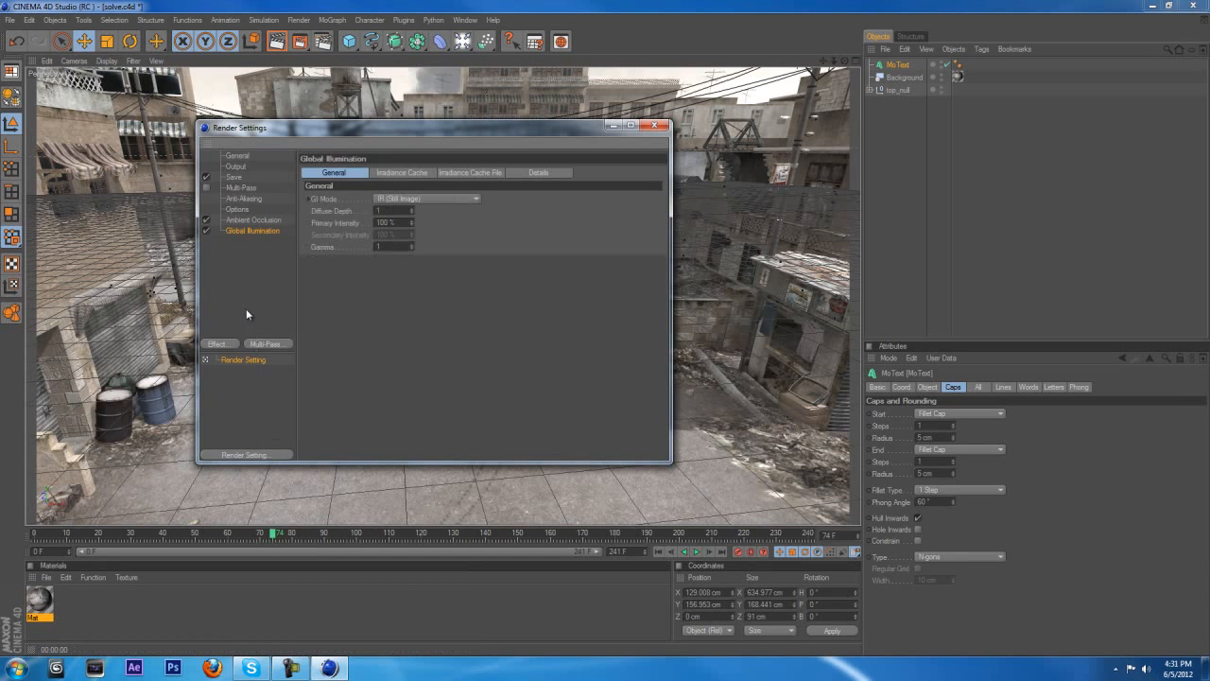
- Review the Options, Global Illumination and Ambient Occlusion render settings and close the window
click(275, 220)
click(263, 208)
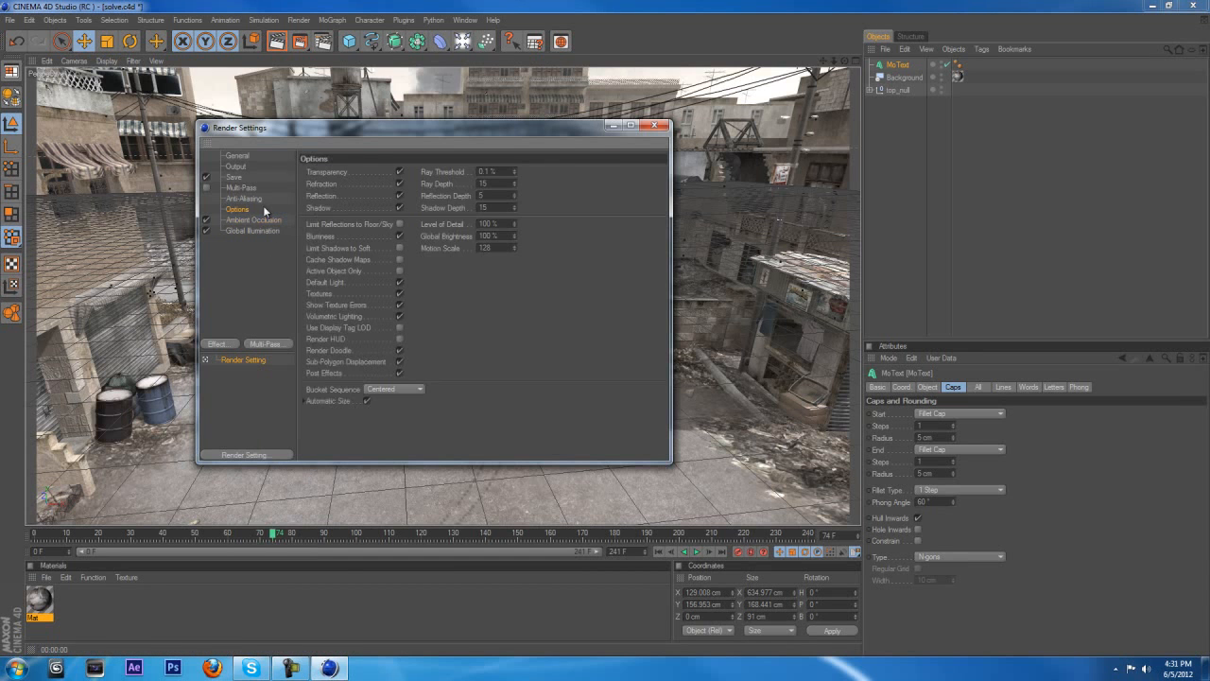
drag(355, 127, 329, 122)
drag(318, 117, 383, 138)
click(282, 232)
click(268, 221)
click(685, 139)
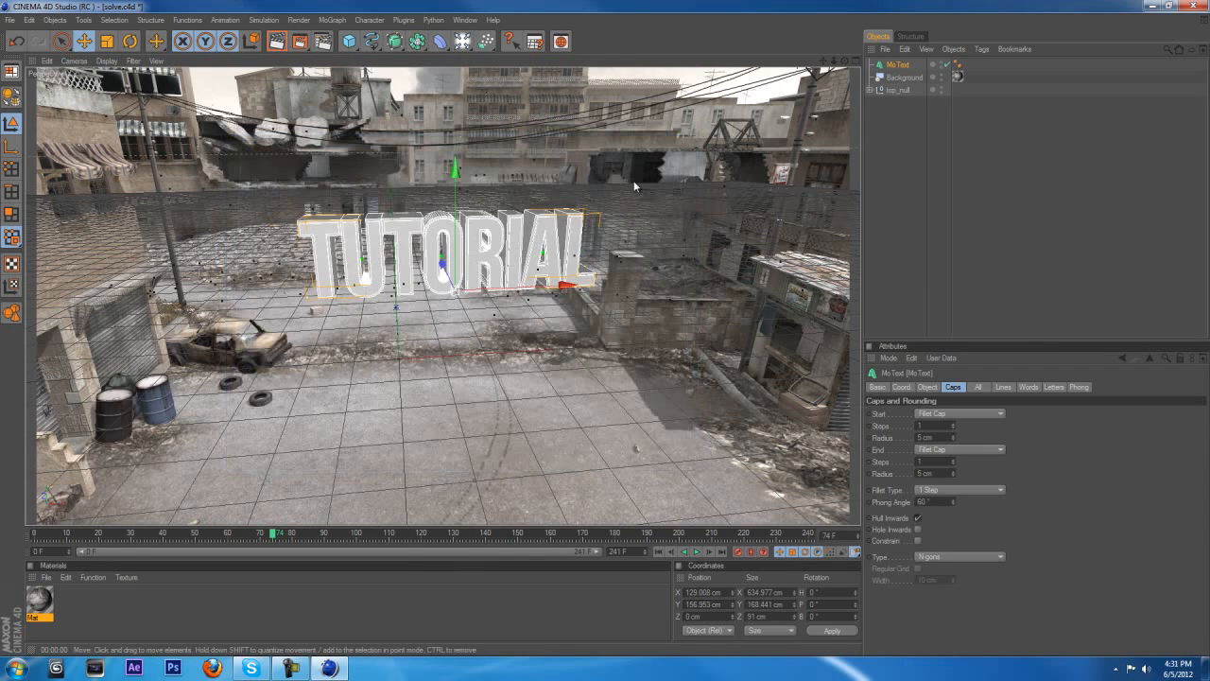
- Render the view at frame 74 to check the text with the new effects, and clear the object selection
click(277, 41)
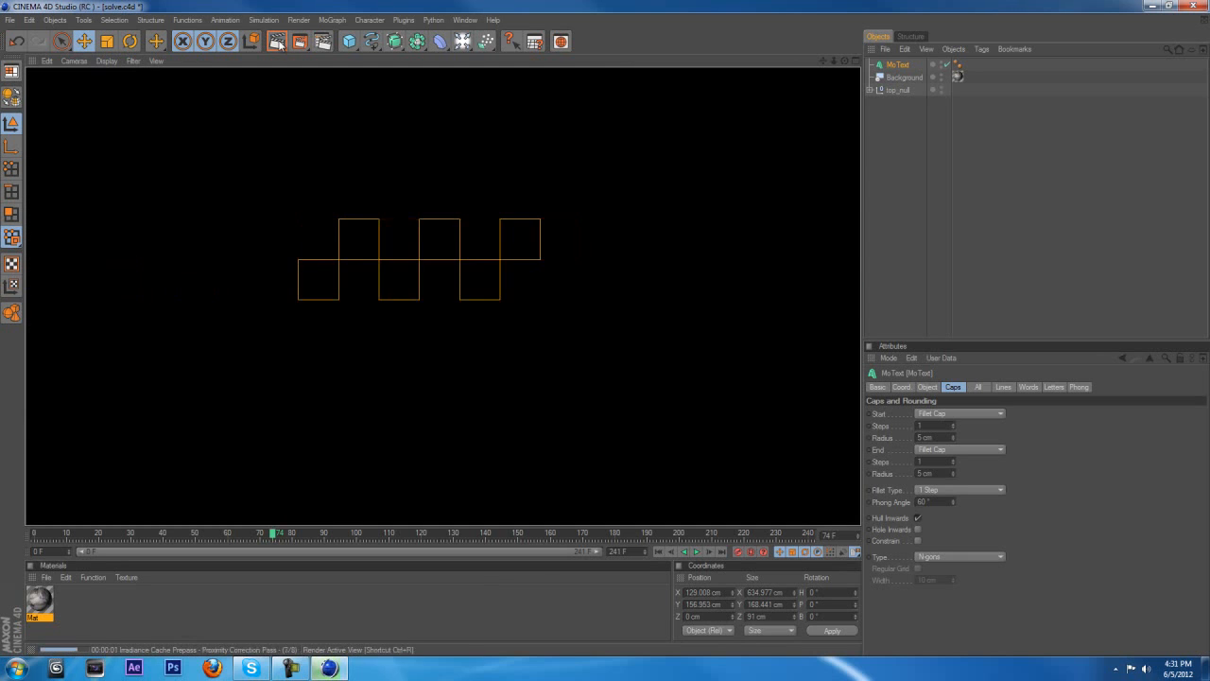
click(366, 138)
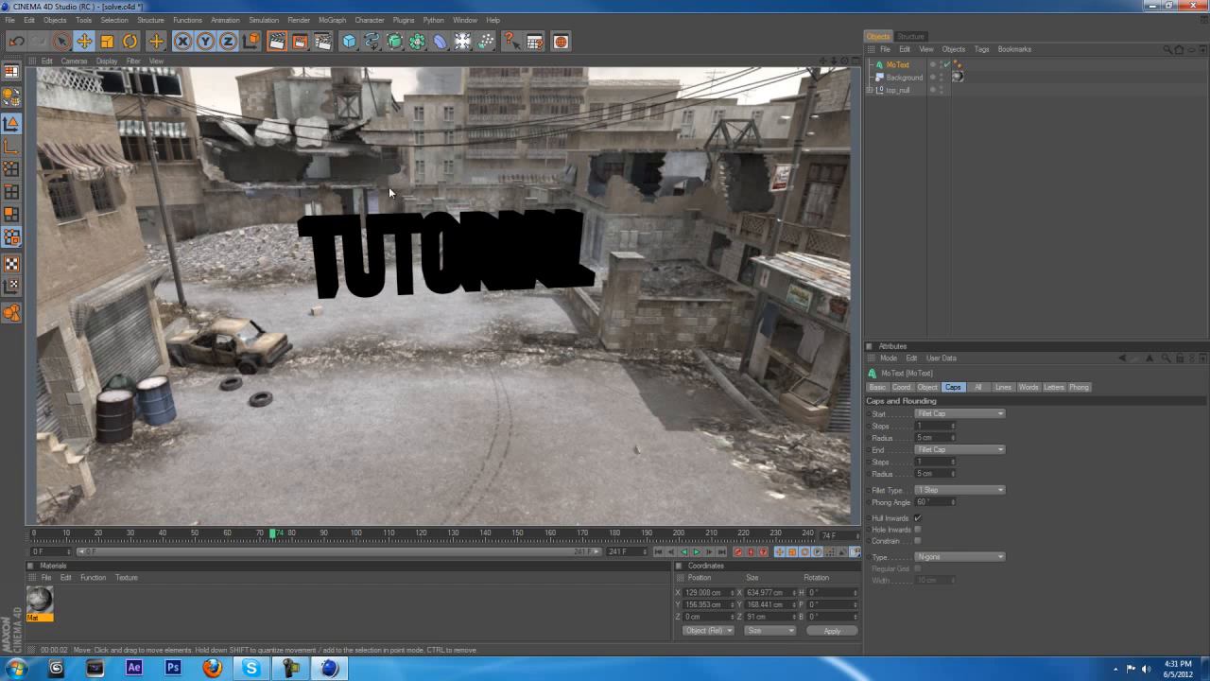
click(390, 172)
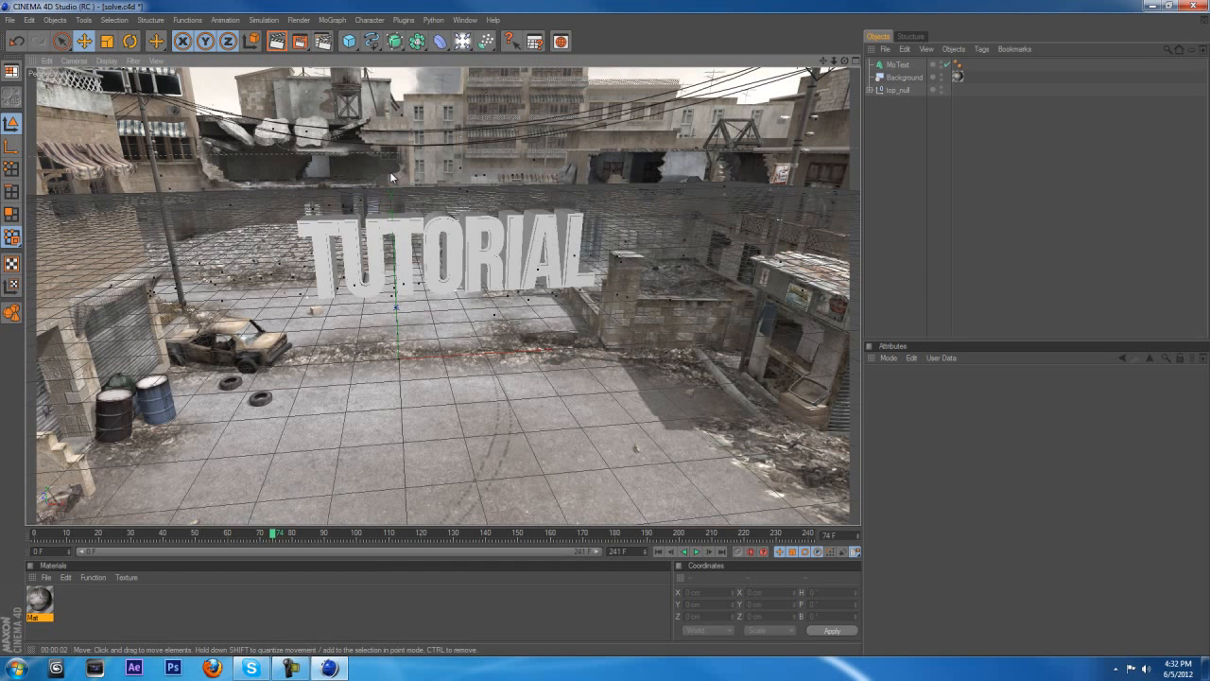
- Add an Omni light and place it above and in front of the text at about X 81 cm, Y 396 cm, Z -286 cm
click(463, 42)
click(463, 42)
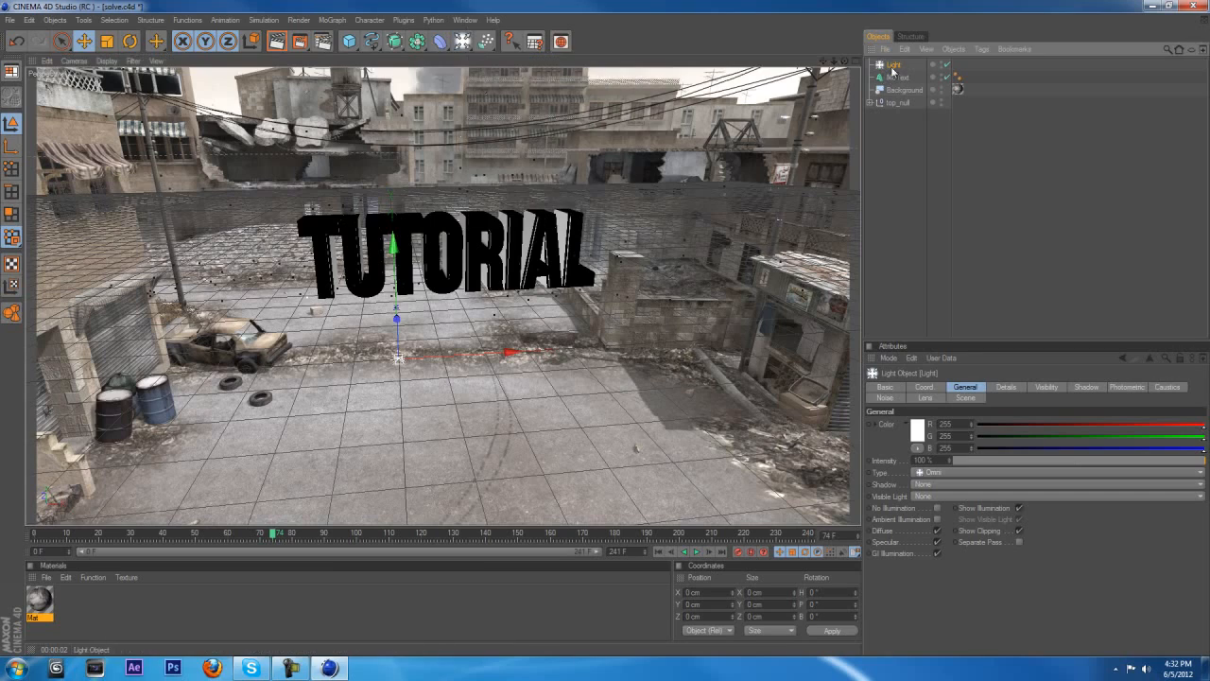
drag(845, 61, 606, 327)
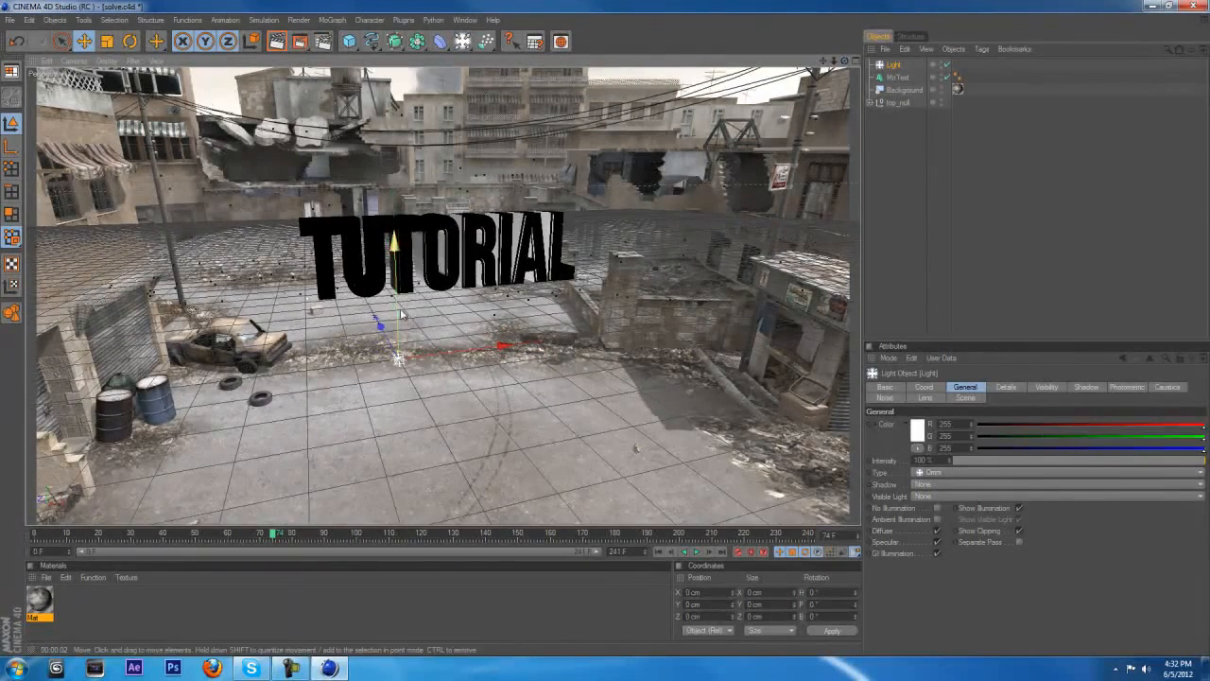
drag(379, 326, 410, 380)
drag(486, 415, 533, 408)
drag(481, 365, 481, 144)
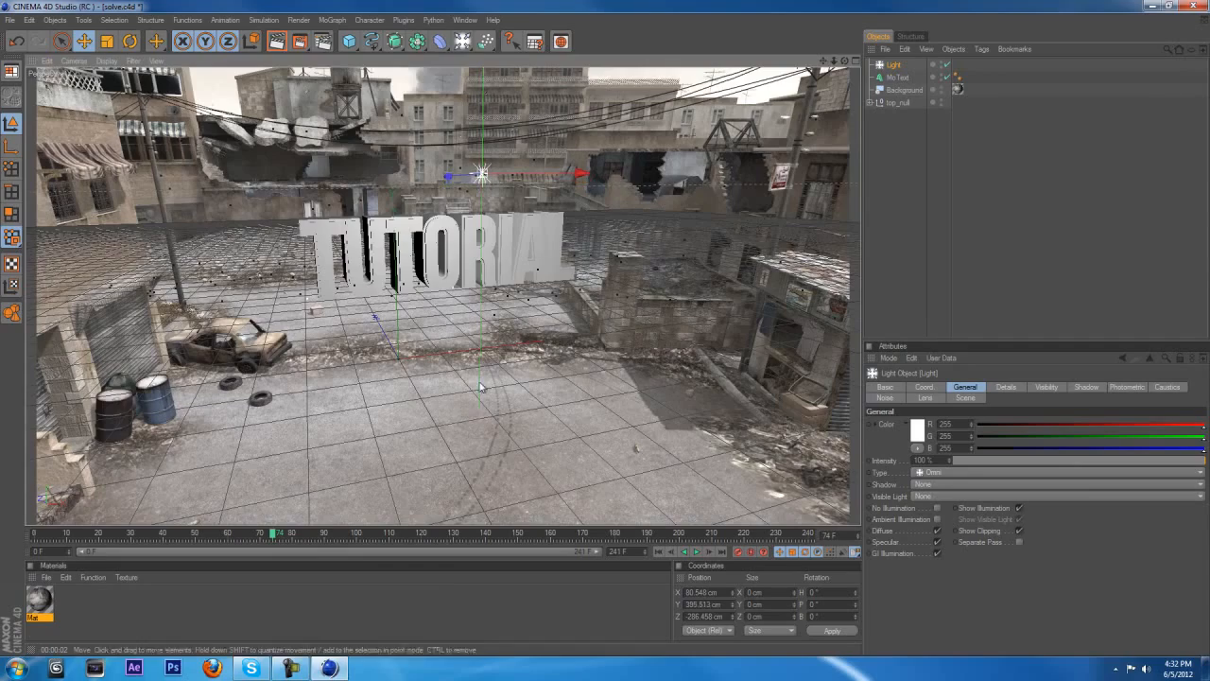
drag(274, 539, 420, 535)
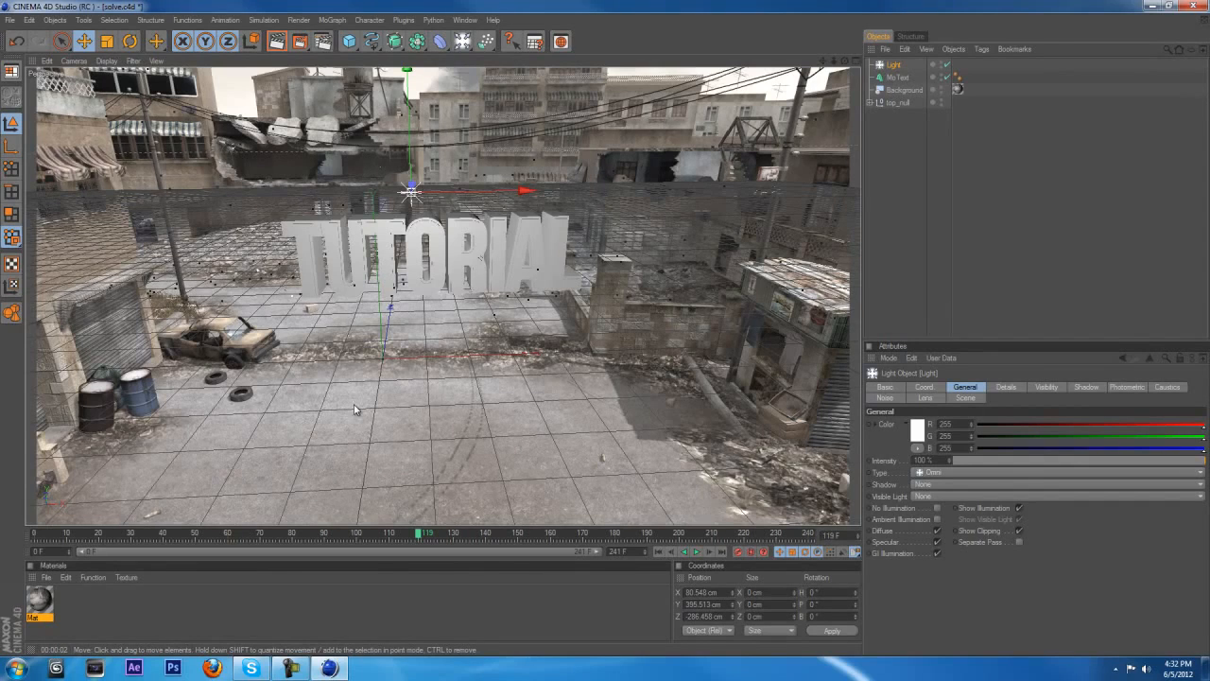
- At frame 130, create a new material and load the texture image from the C4D 3d text tutorial folder as its color texture
drag(419, 532, 454, 536)
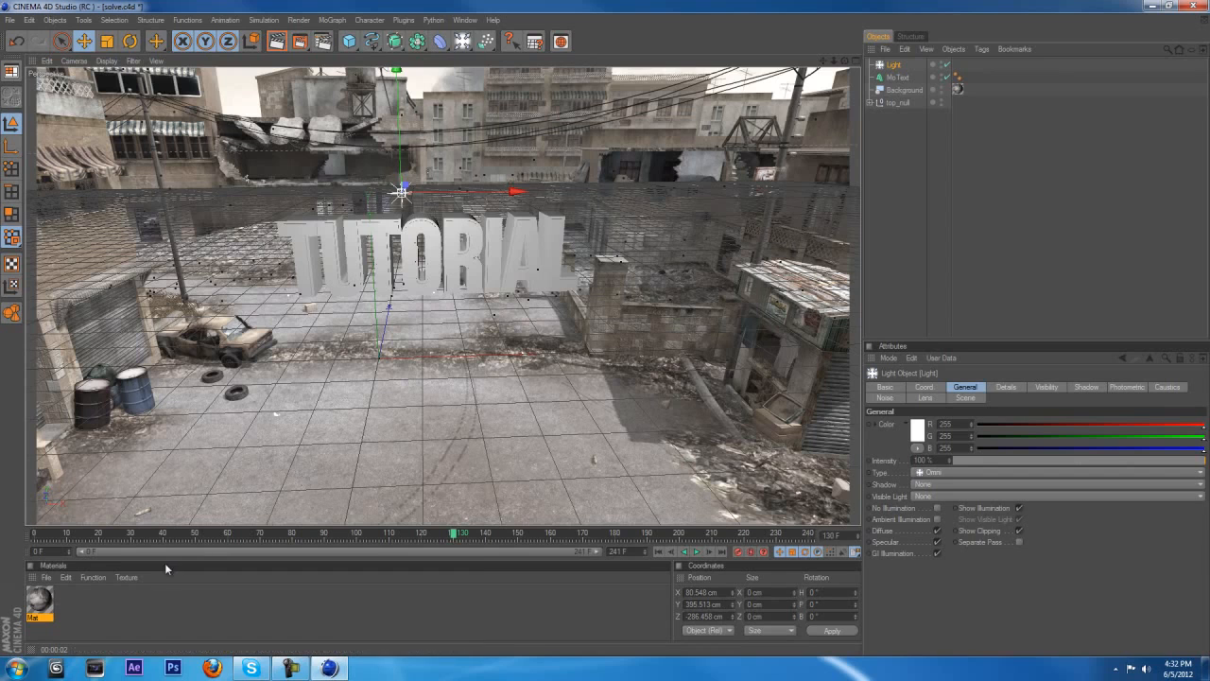
double_click(111, 605)
double_click(39, 600)
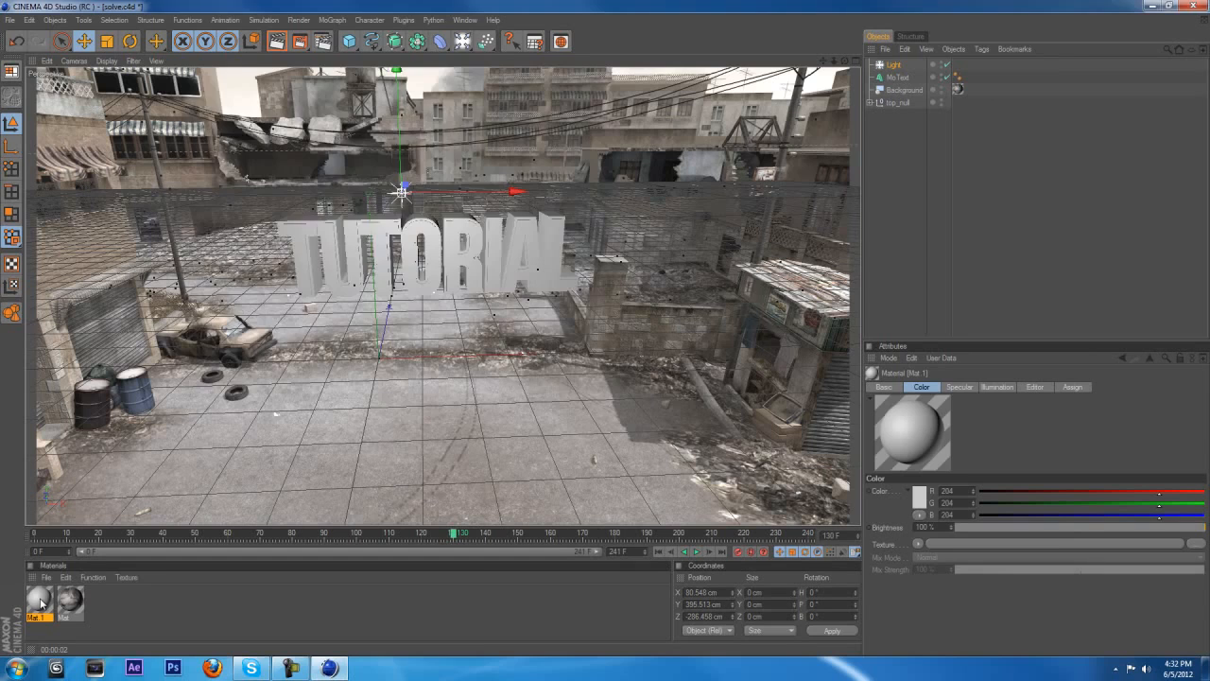
click(328, 181)
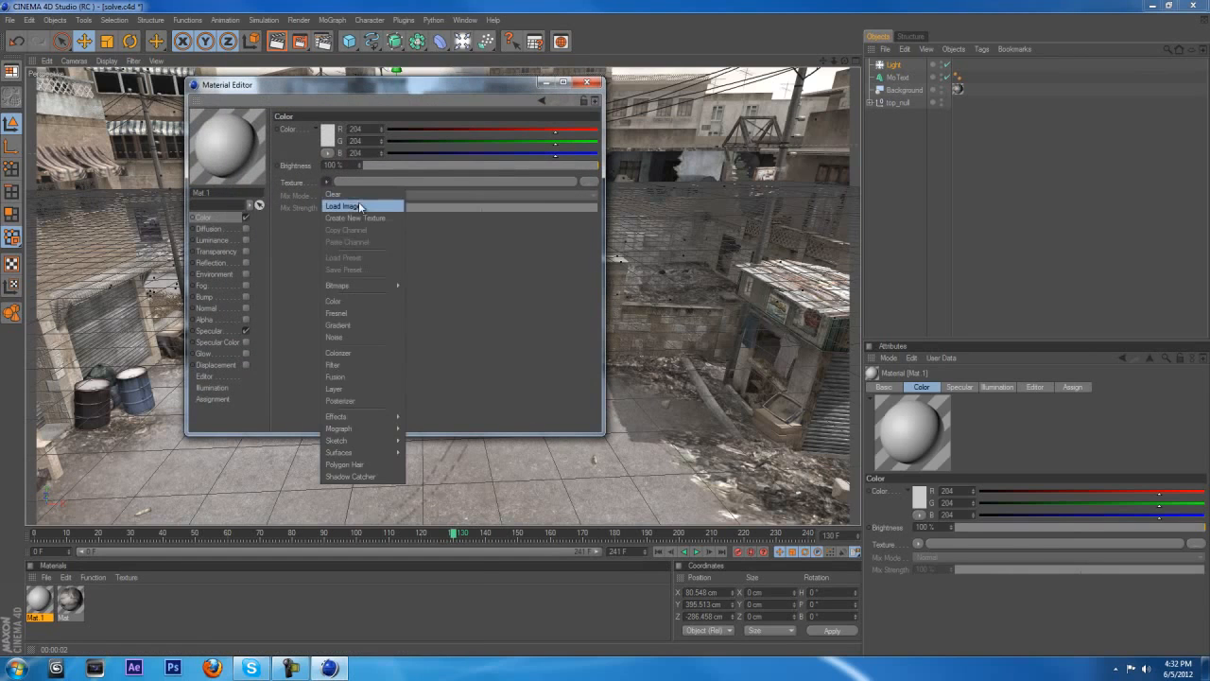
click(364, 207)
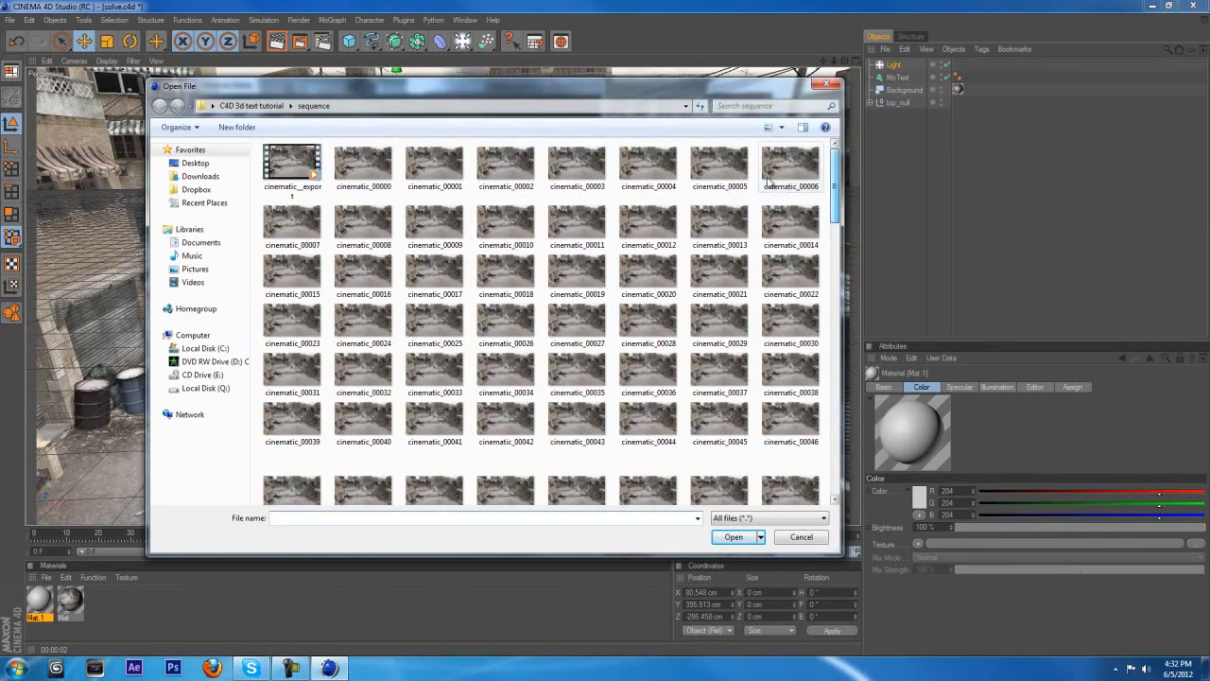
click(195, 165)
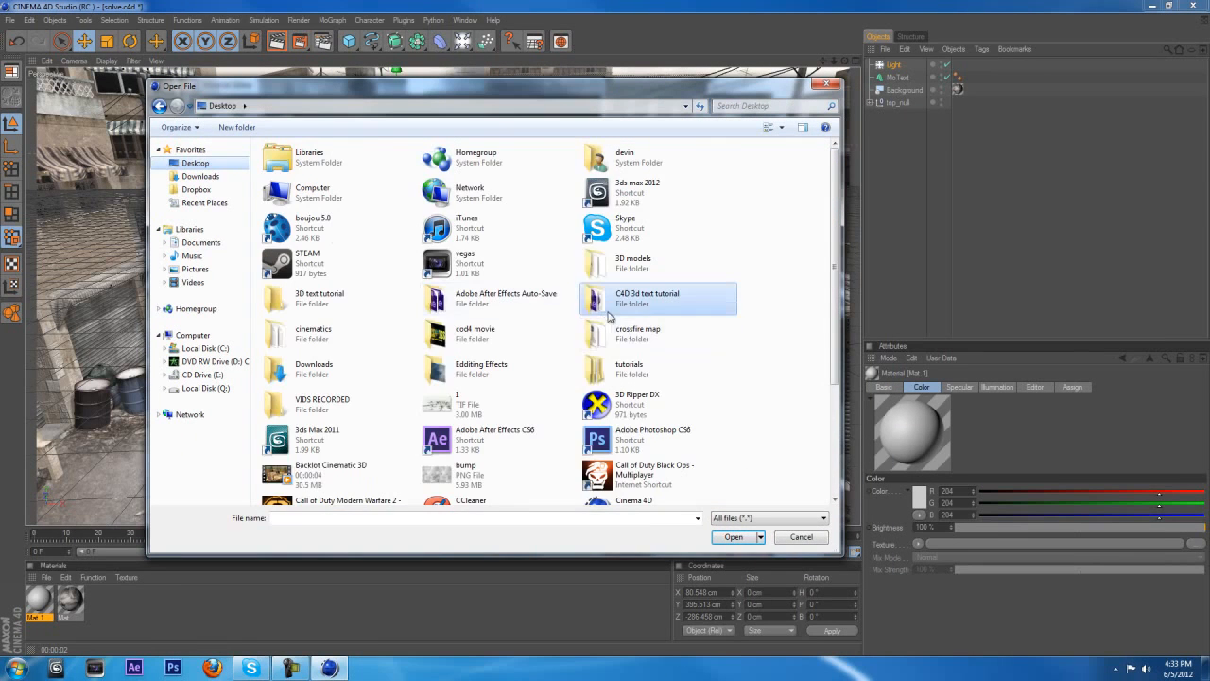
double_click(638, 297)
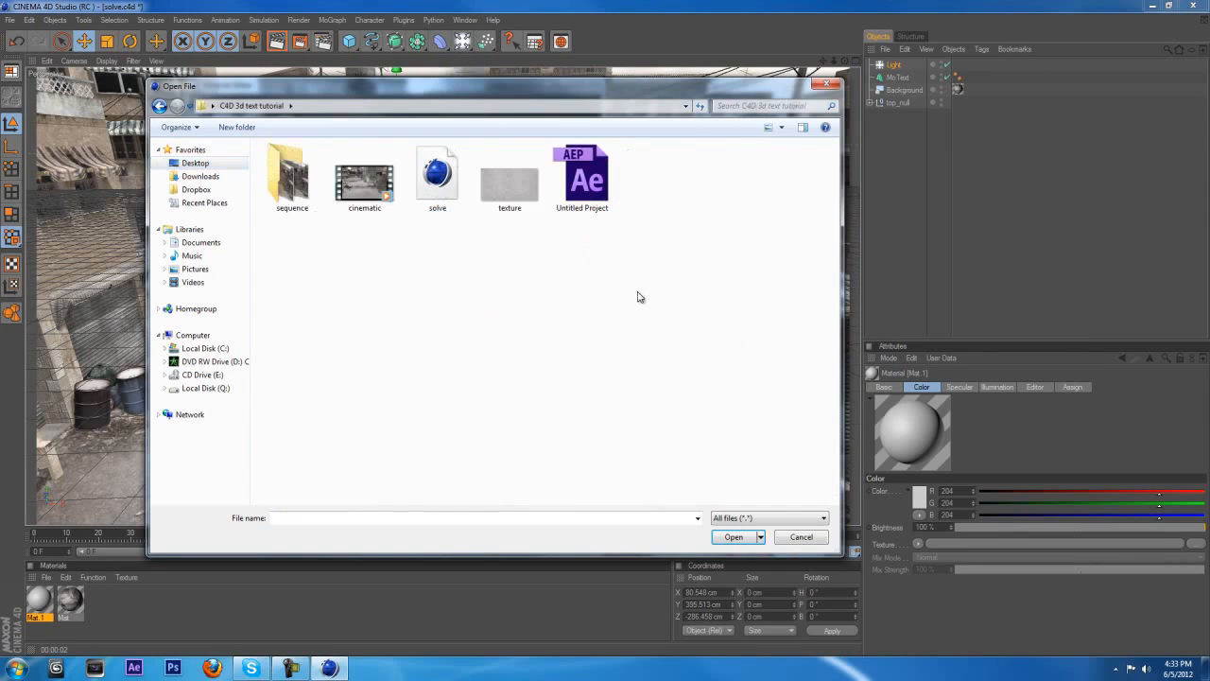
click(512, 185)
drag(507, 85, 470, 93)
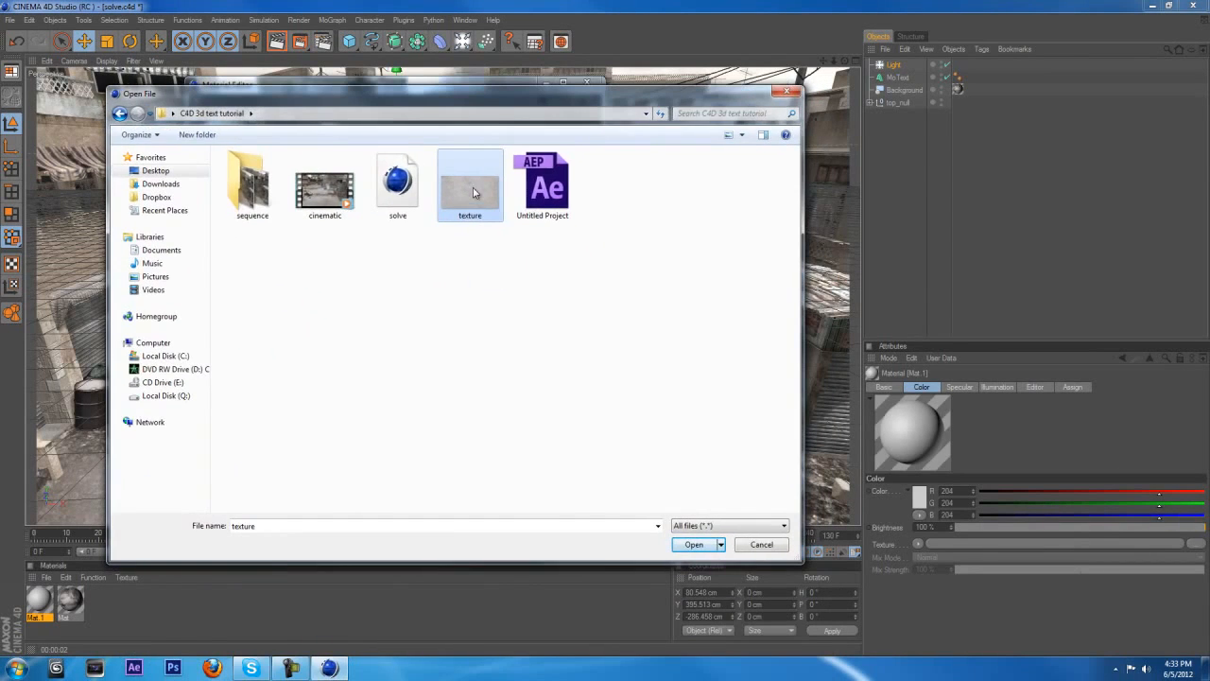
double_click(473, 187)
- Apply the new textured material to the MoText object with Cubic projection and close the material editor
drag(303, 84, 368, 225)
drag(35, 601, 906, 81)
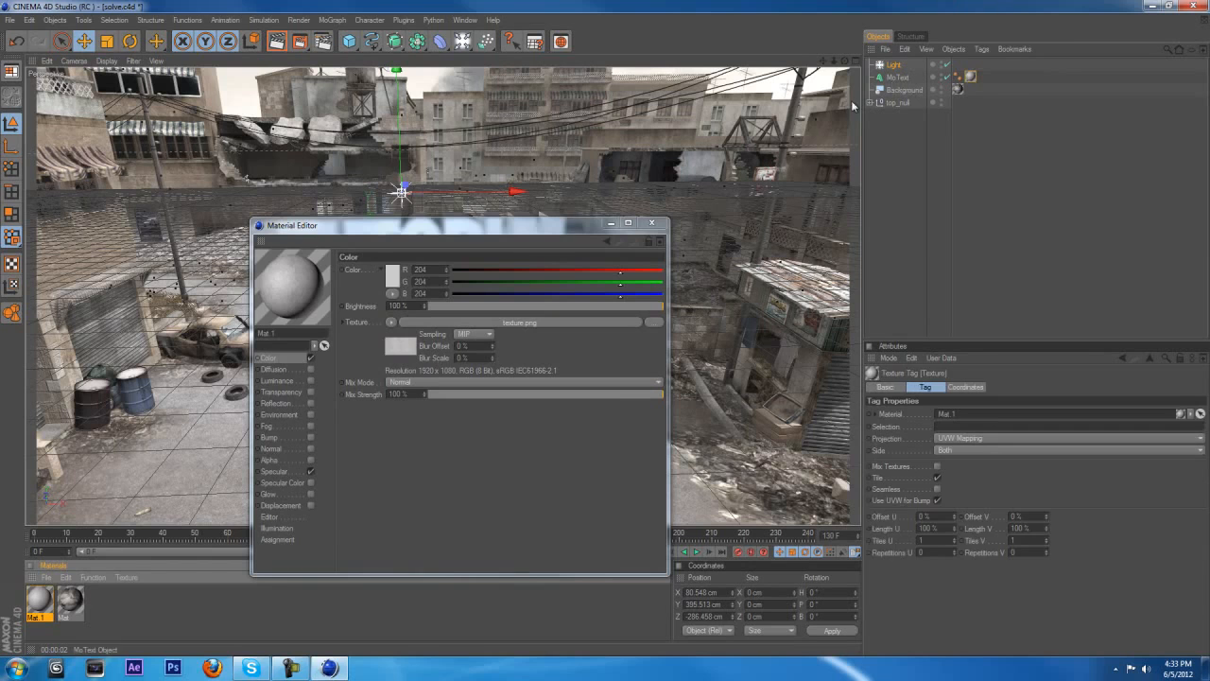
drag(501, 227, 325, 228)
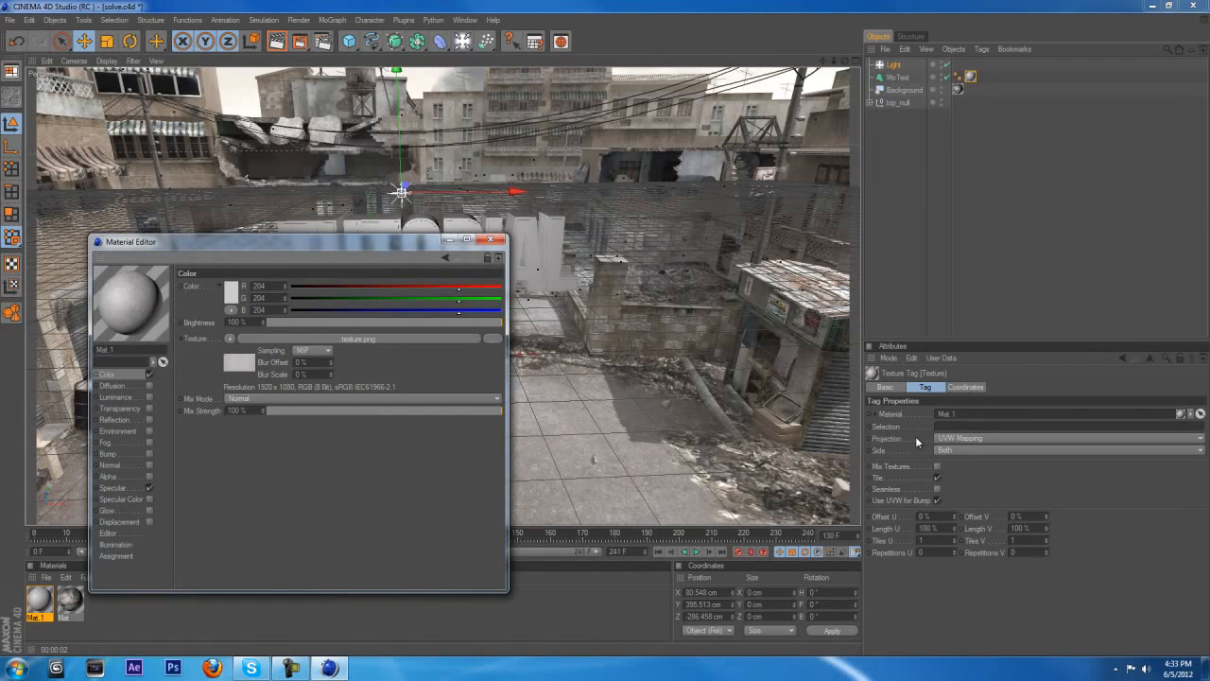
click(966, 440)
click(955, 481)
drag(461, 244, 508, 266)
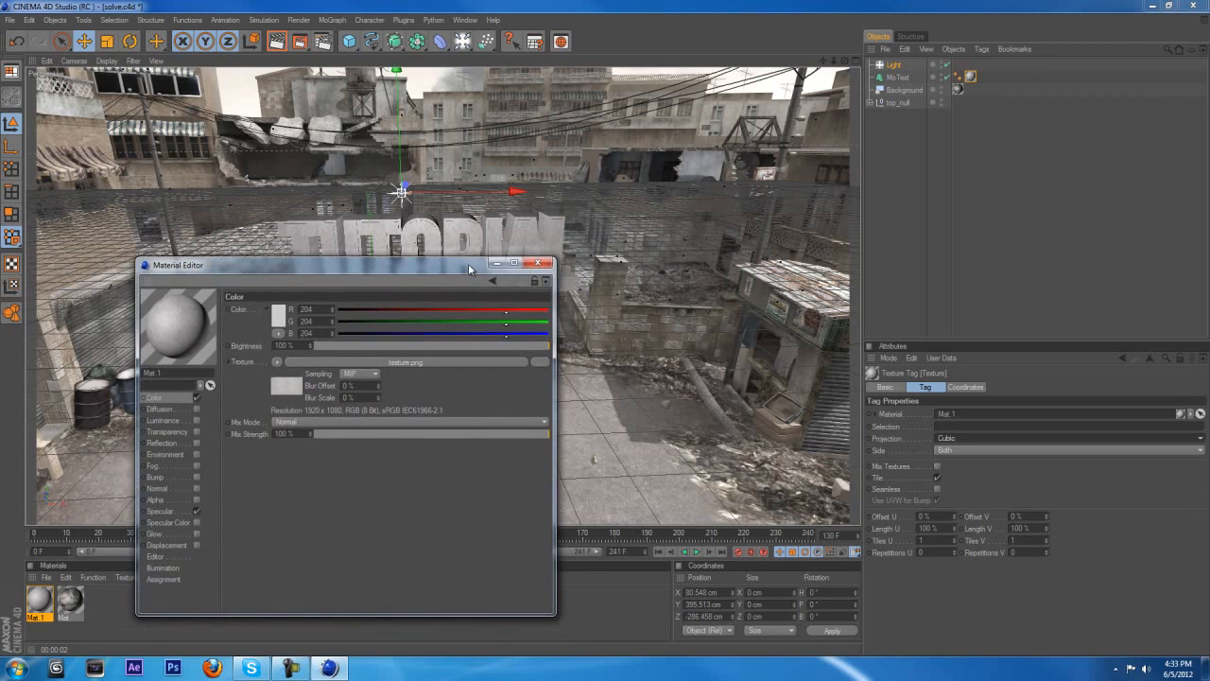
click(539, 263)
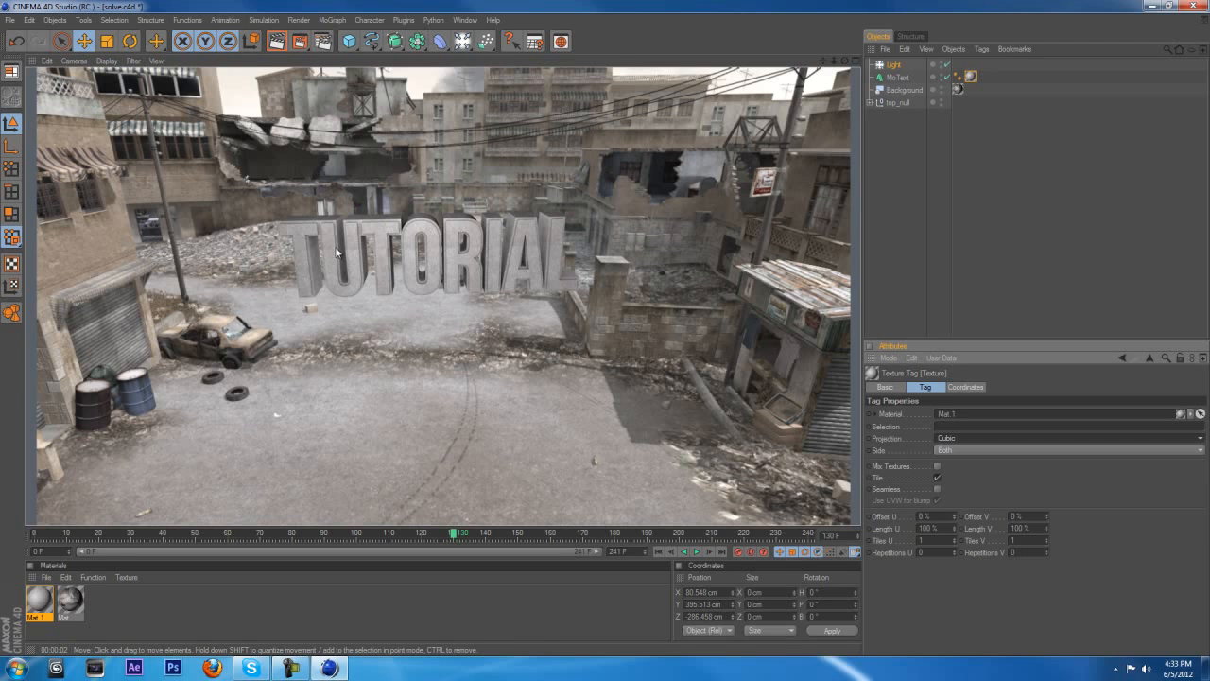
- At frame 193, set the text texture's Offset U to 1% and Offset V to -33%, and render the view
click(459, 536)
drag(543, 535, 655, 535)
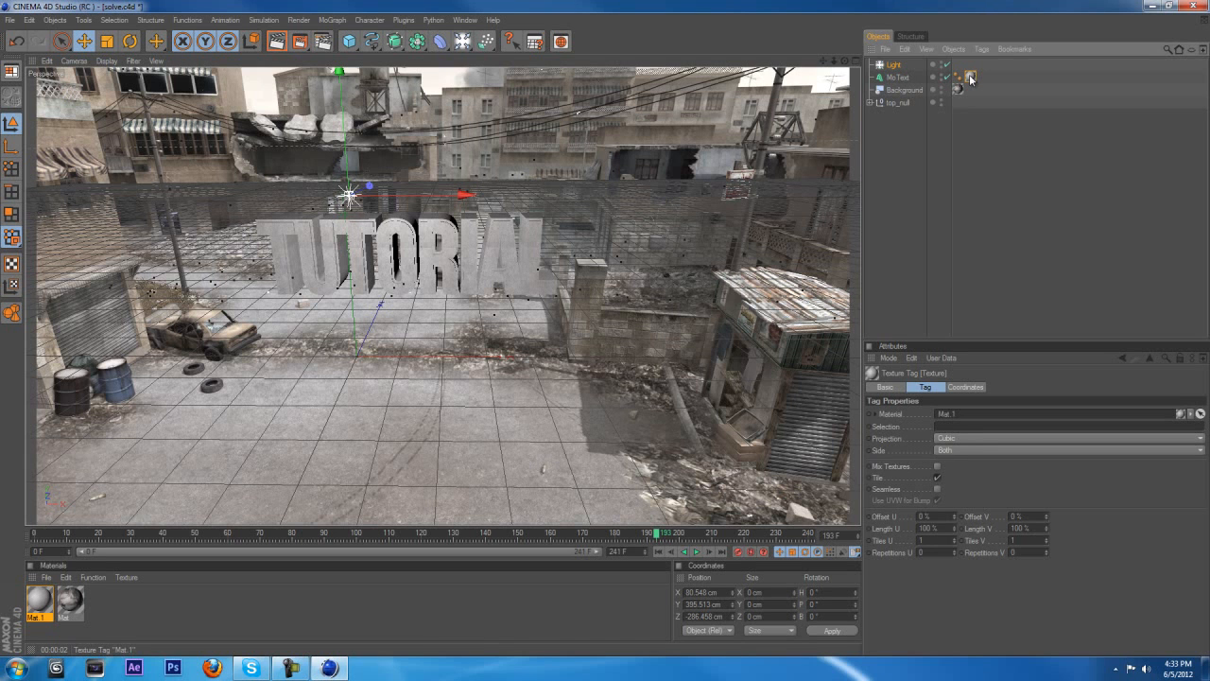
click(955, 515)
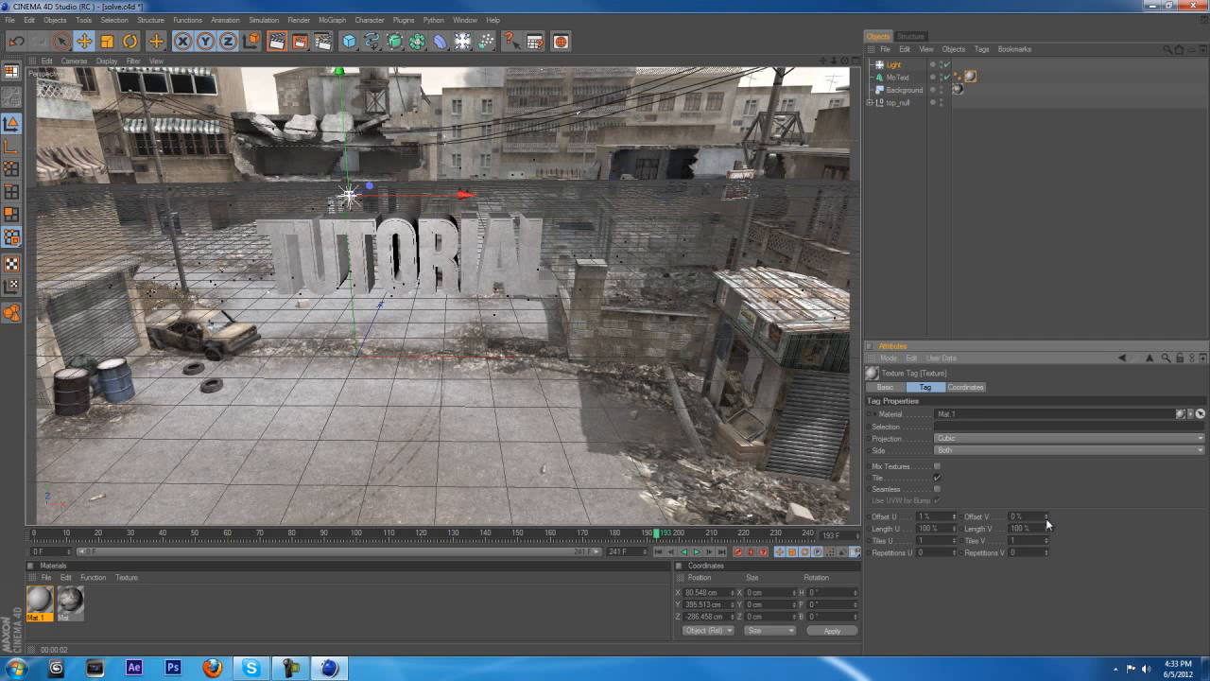
drag(1047, 522, 1047, 526)
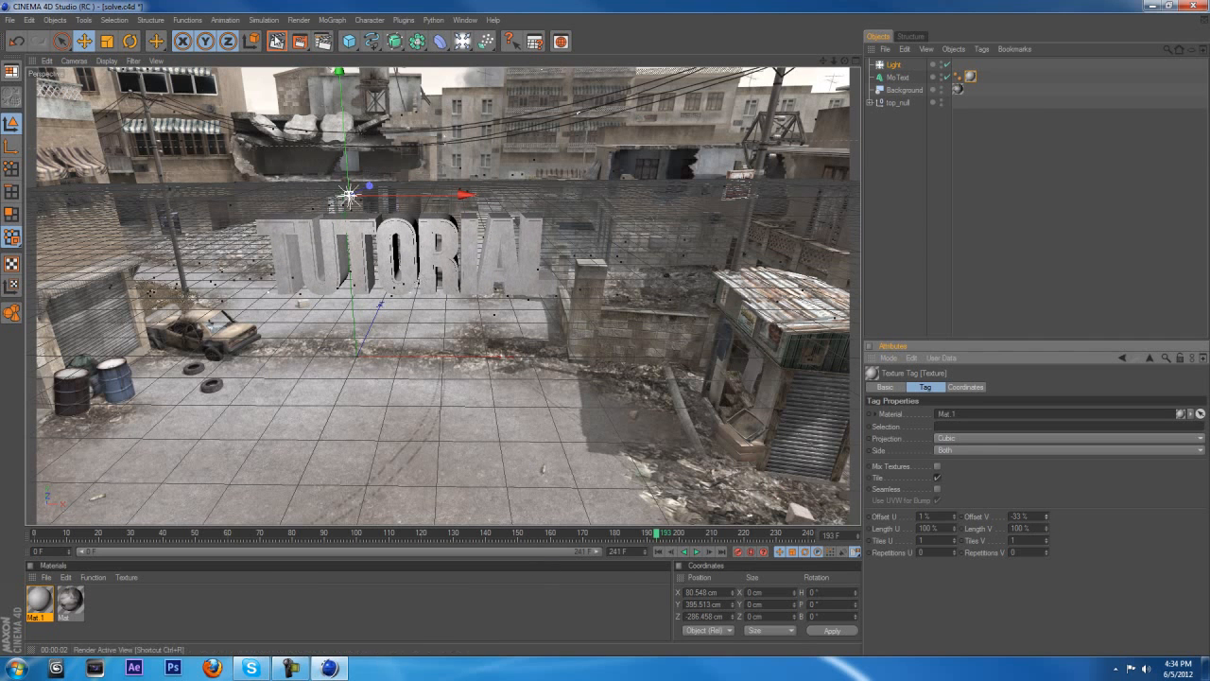
click(276, 41)
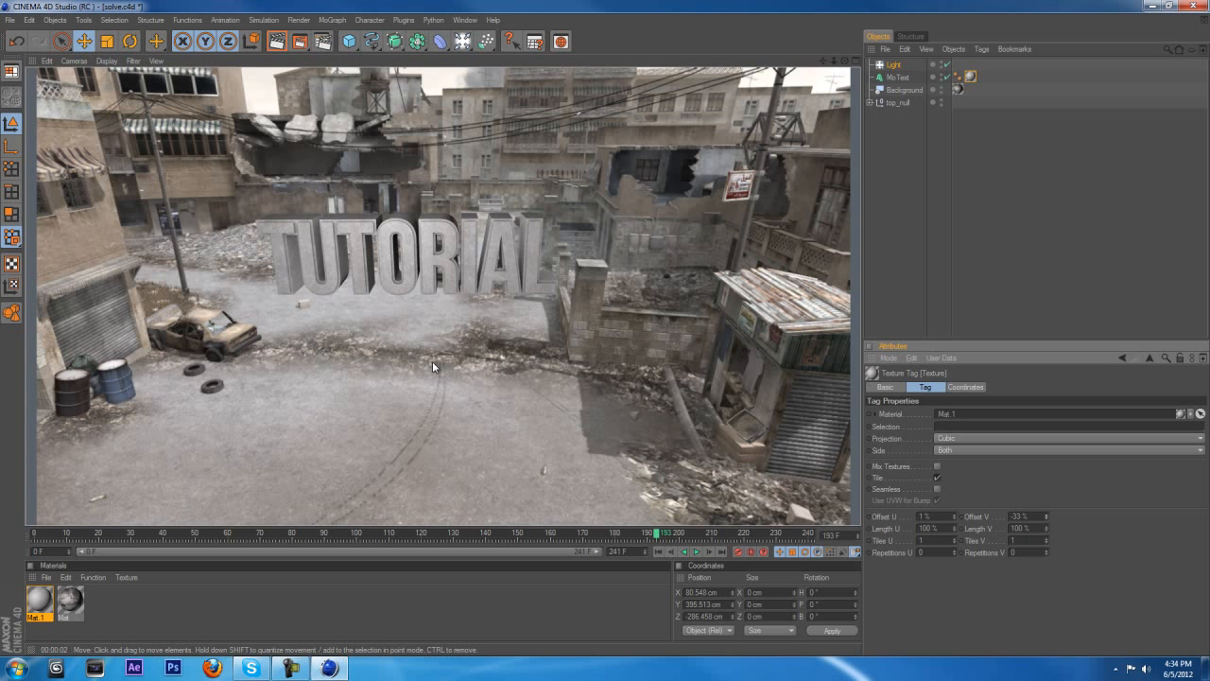
- Duplicate the light and move the copy up and to the right of the text, at about X 598 cm, Y 758 cm, Z -286 cm
click(895, 65)
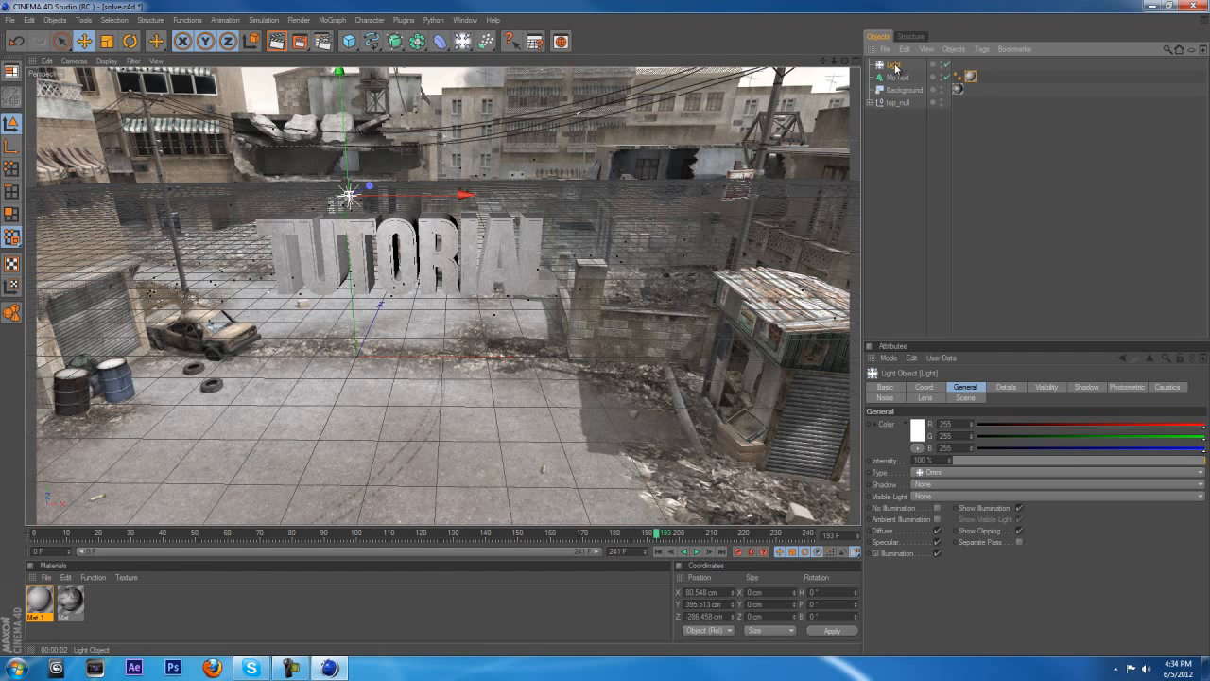
ctrl+drag(898, 114, 898, 130)
drag(389, 197, 609, 327)
drag(641, 154, 605, 327)
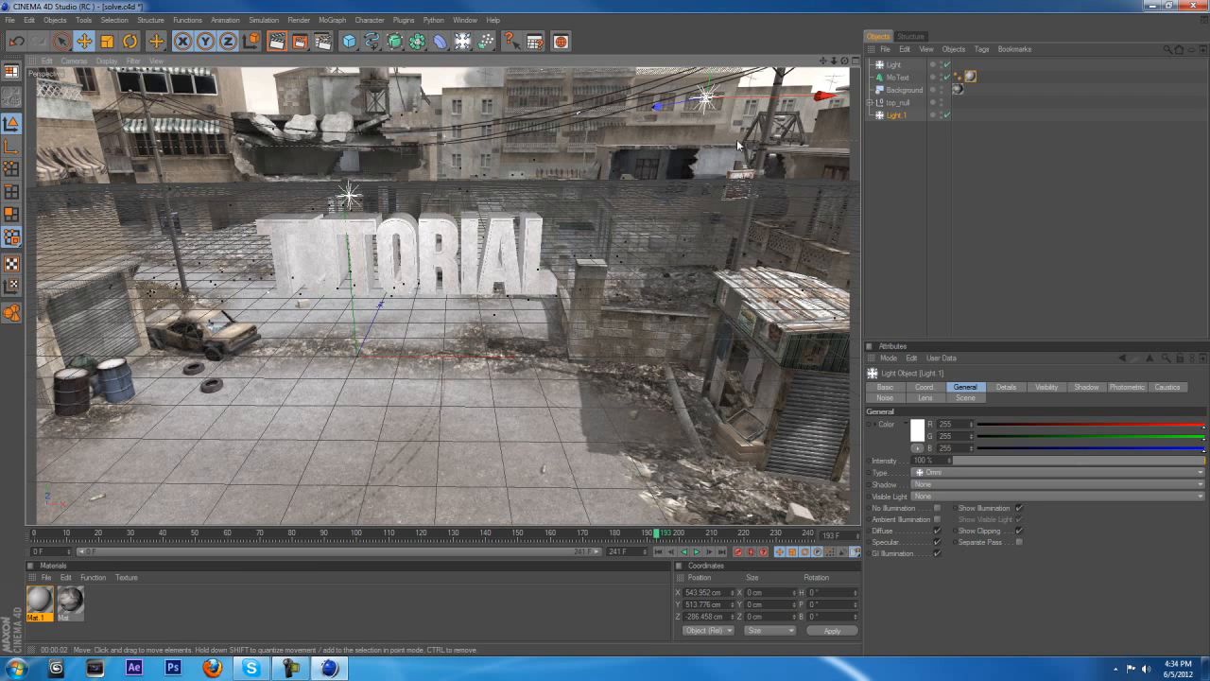
drag(726, 96, 606, 322)
scroll(668, 124, down, 4)
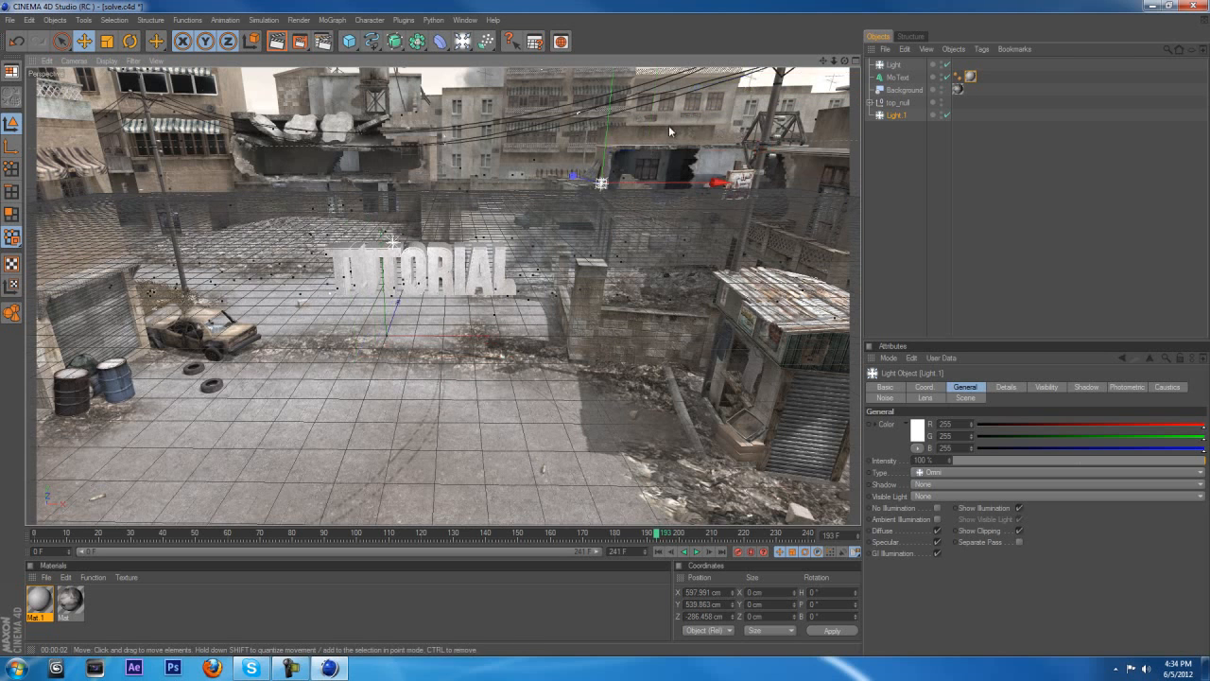
drag(608, 170, 605, 328)
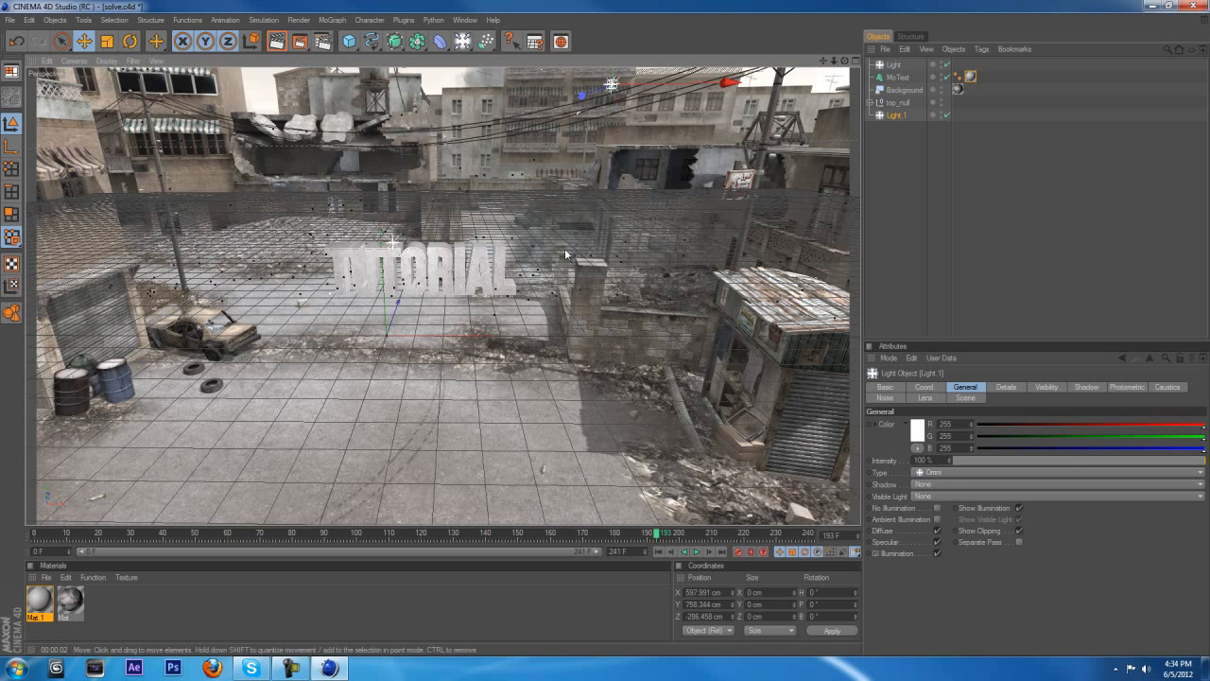
- Go to frame 138 and add a Floor object to the scene
click(487, 534)
mouse_move(487, 535)
mouse_down()
mouse_move(337, 521)
mouse_move(462, 519)
mouse_move(170, 533)
mouse_move(480, 532)
mouse_up()
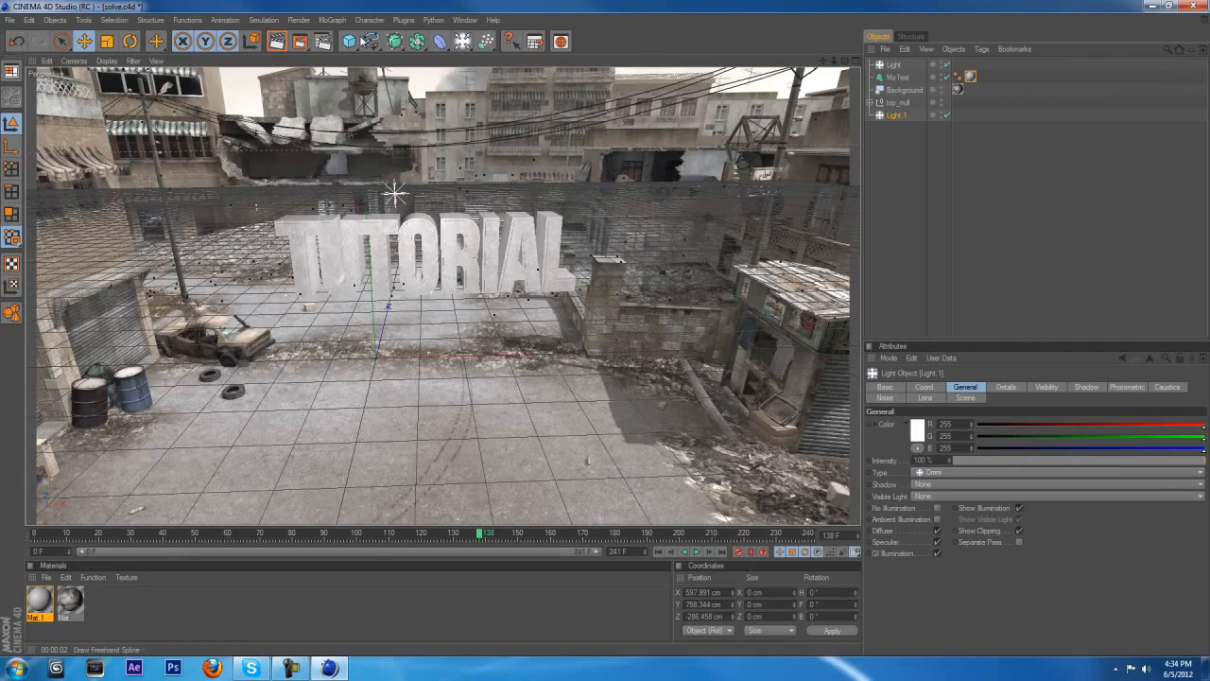
click(461, 41)
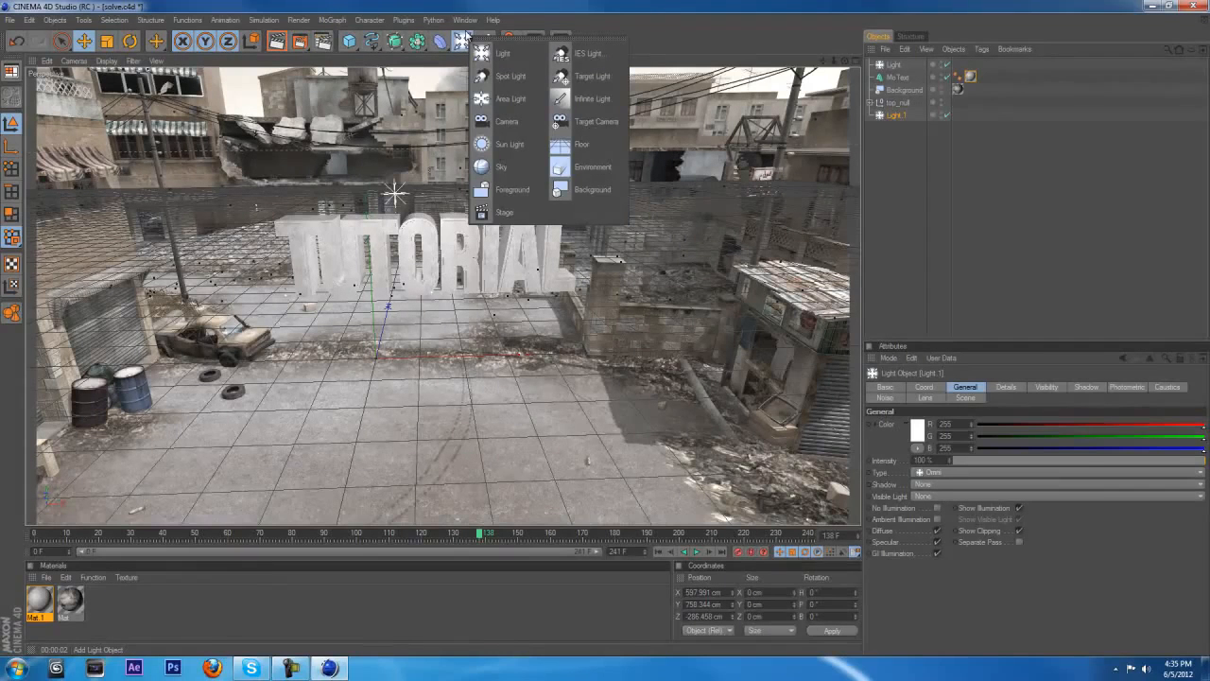
click(508, 4)
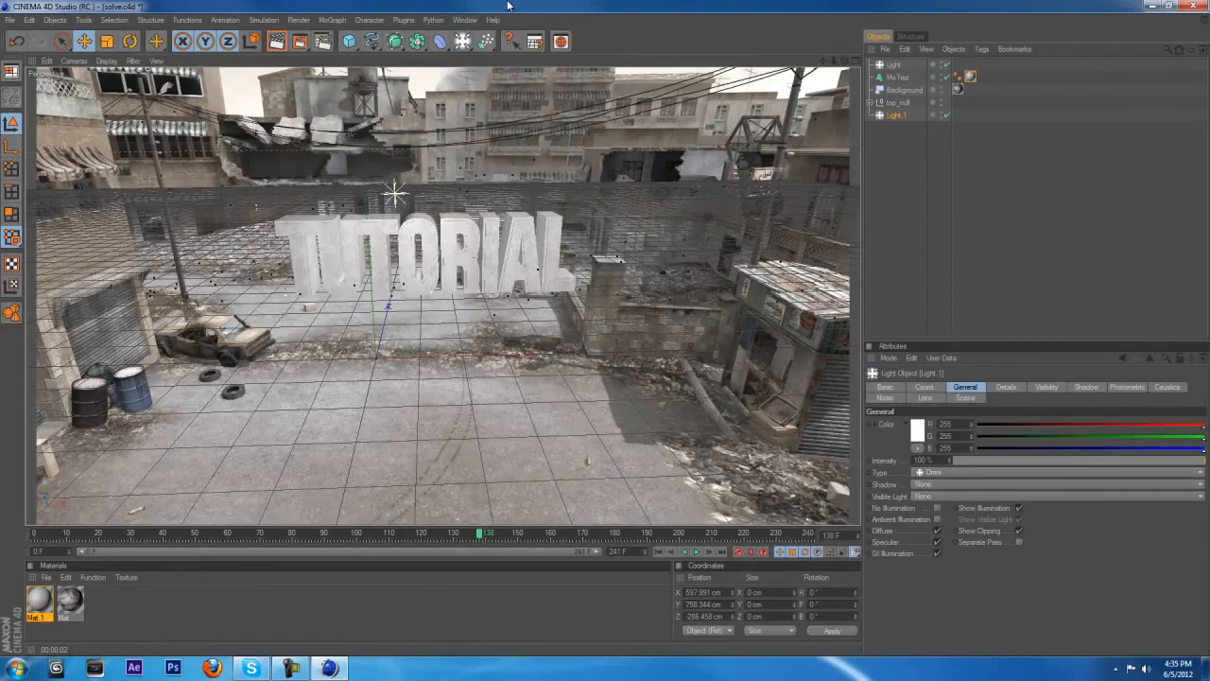
click(461, 41)
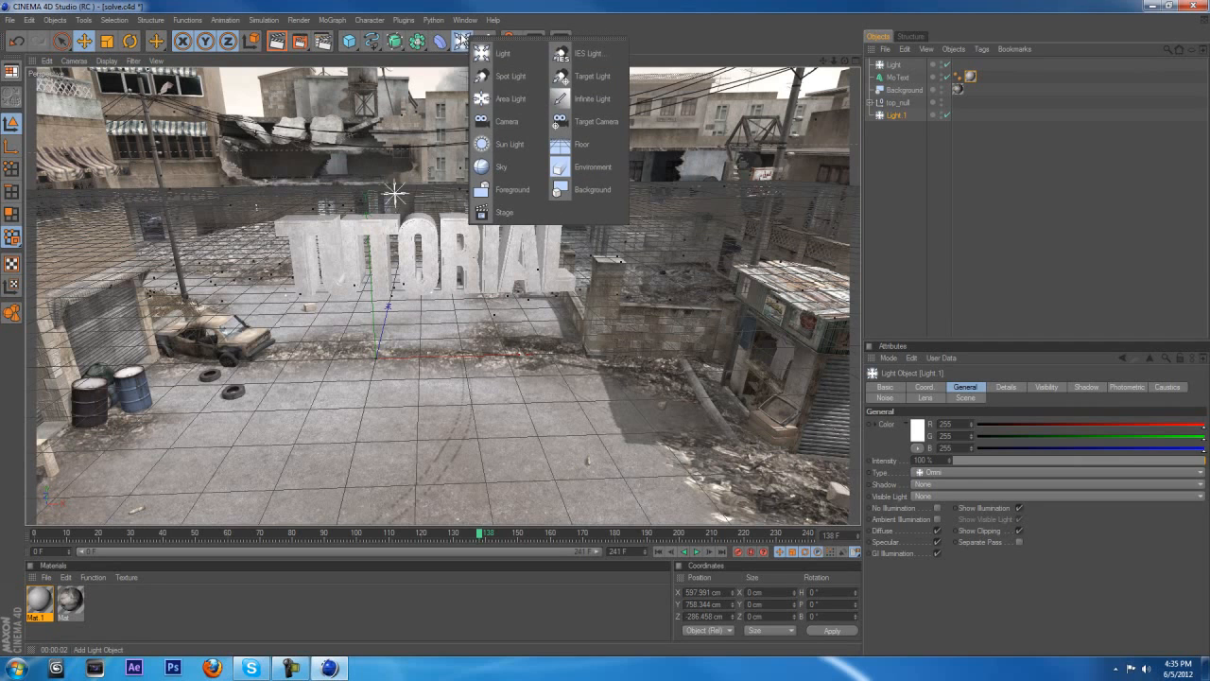
click(583, 145)
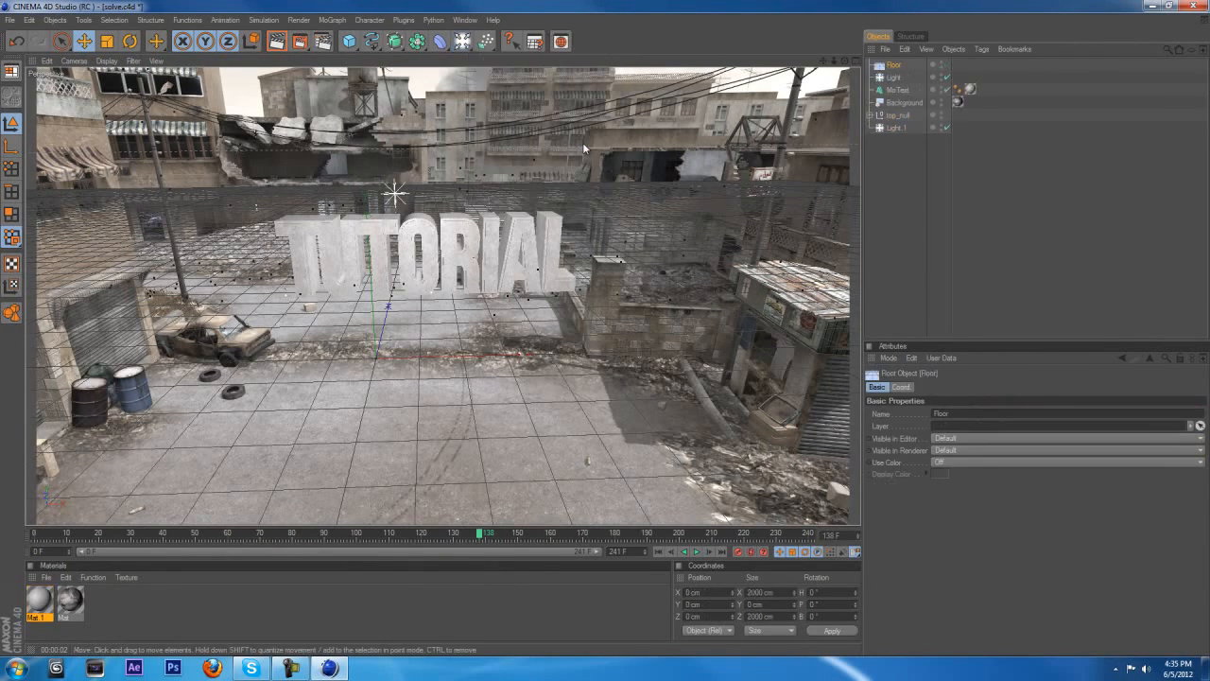
- Apply the footage material Mat to the floor and set its texture projection to Frontal
click(71, 603)
click(114, 601)
click(44, 604)
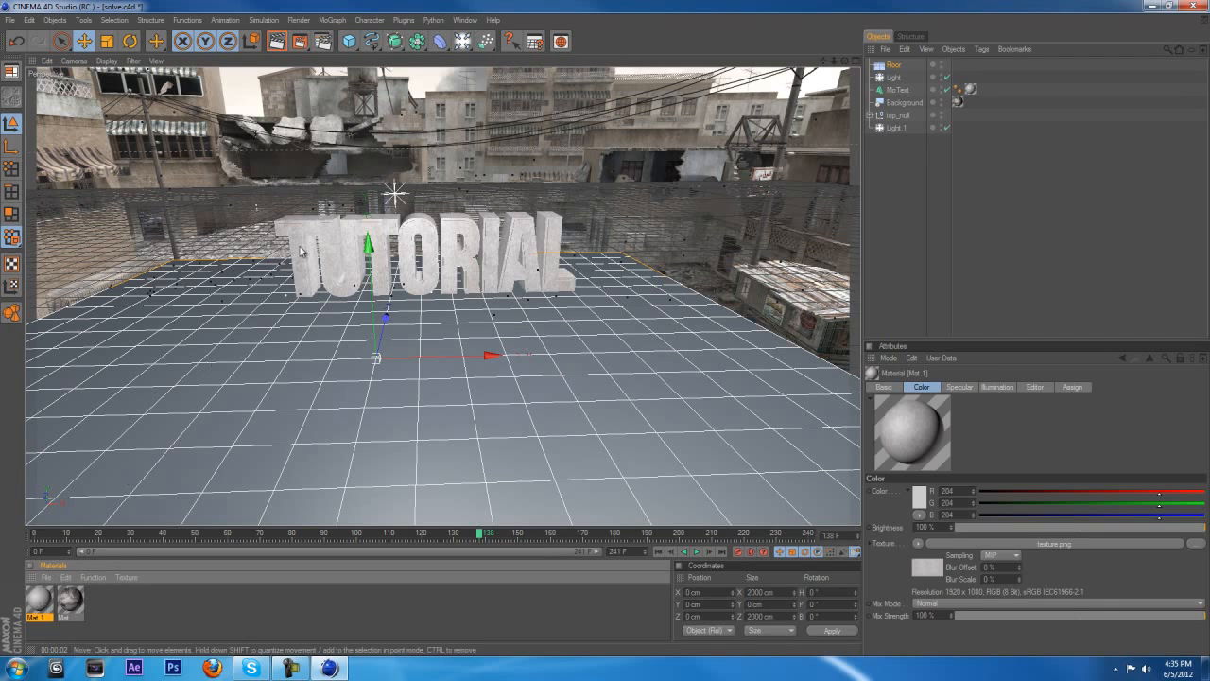
click(74, 602)
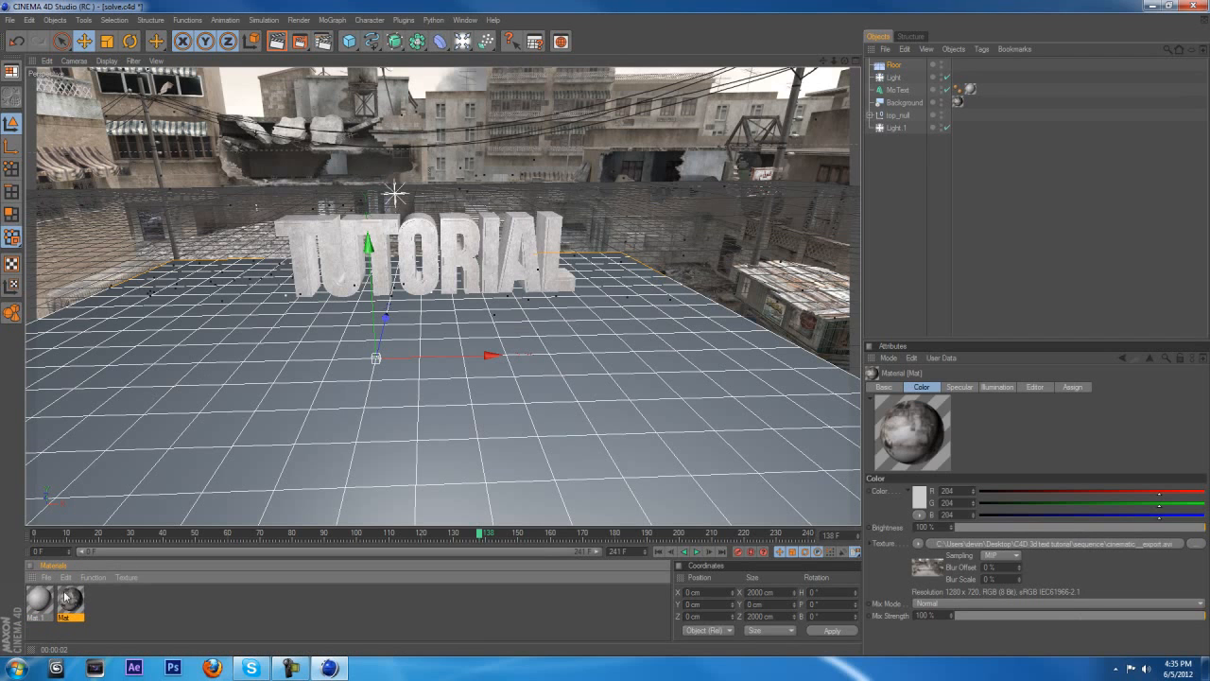
drag(72, 601, 892, 69)
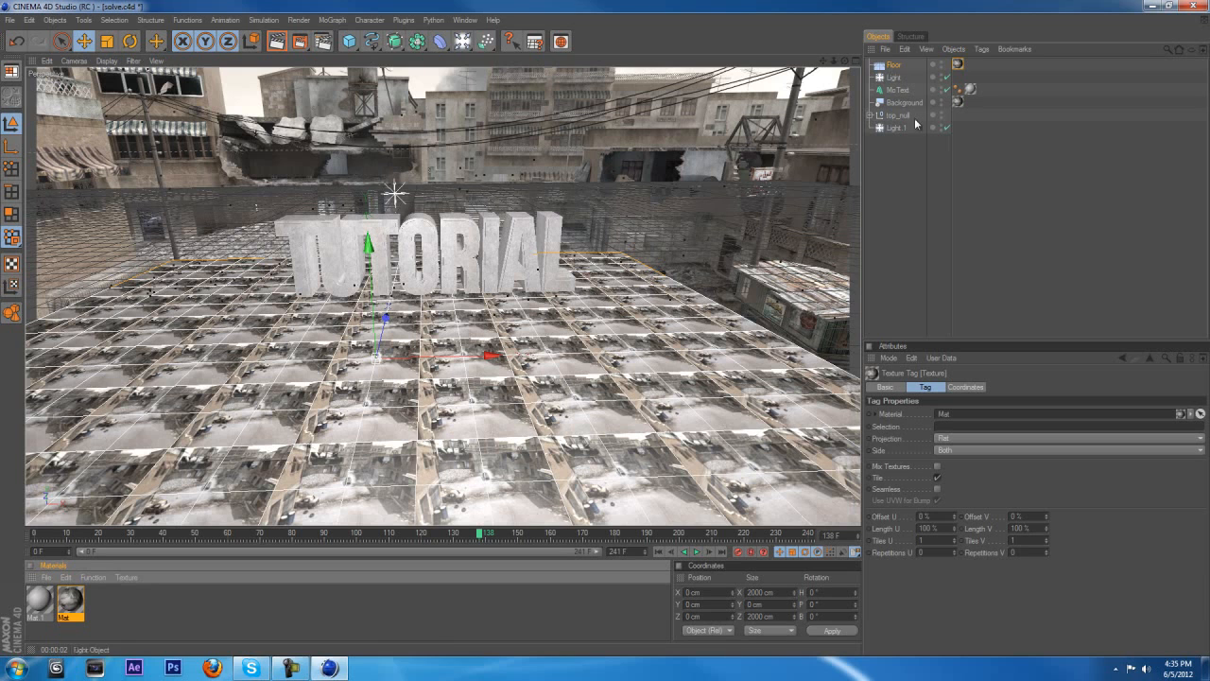
click(953, 438)
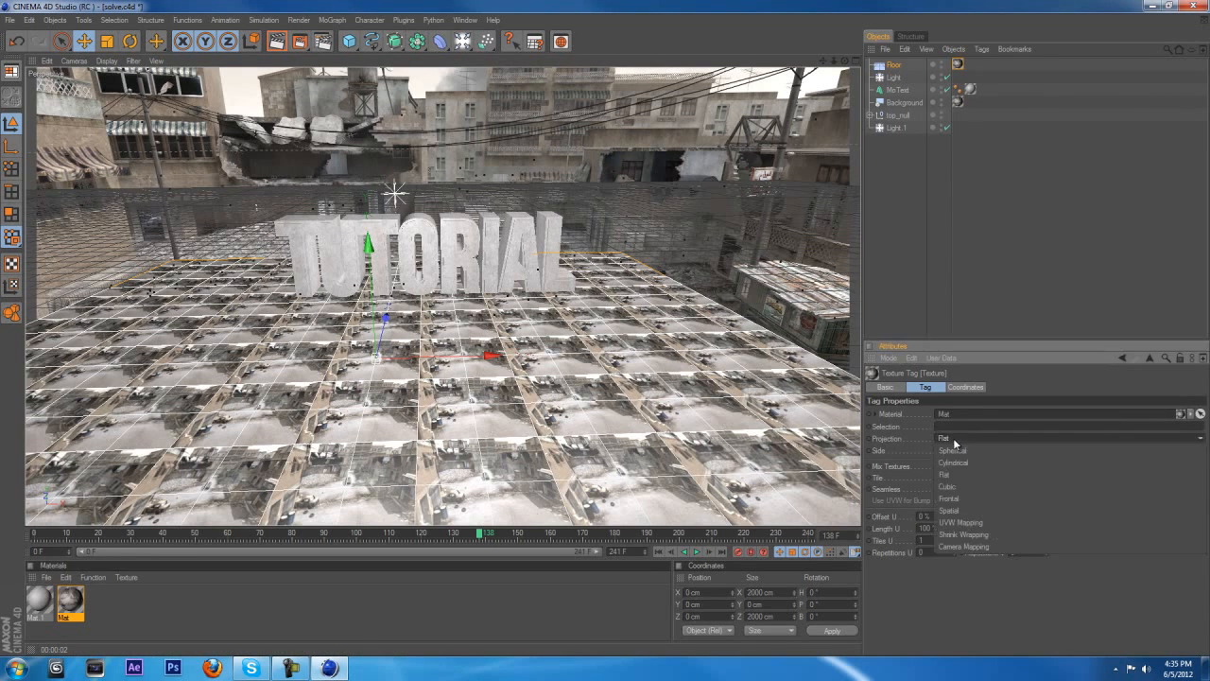
click(970, 496)
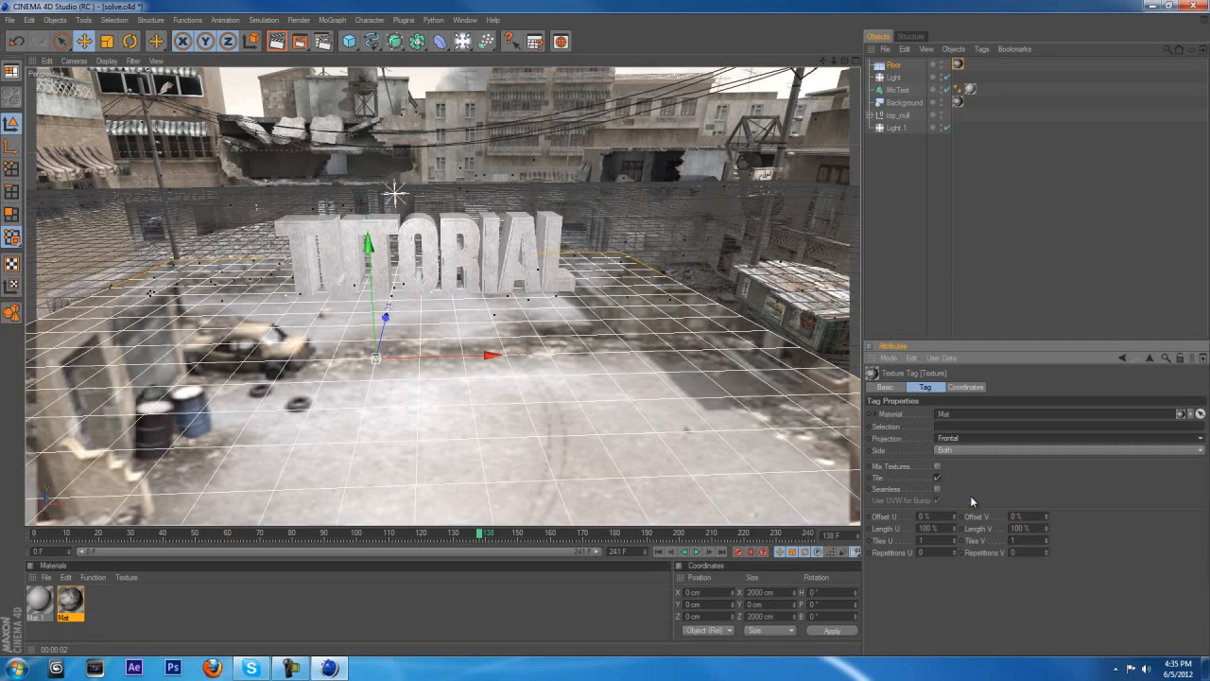
- Add a Compositing tag to the floor with Self Shadowing off and Compositing Background on, and render the view at frame 170
right_click(897, 68)
mouse_move(1002, 72)
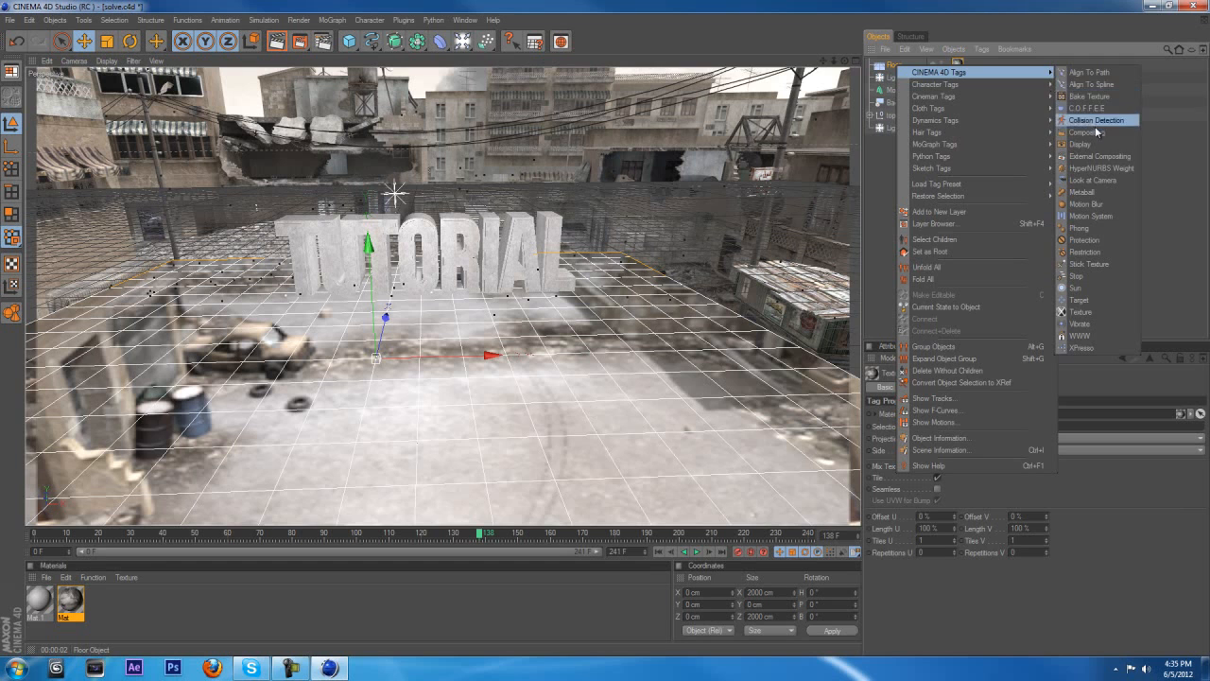
click(1094, 131)
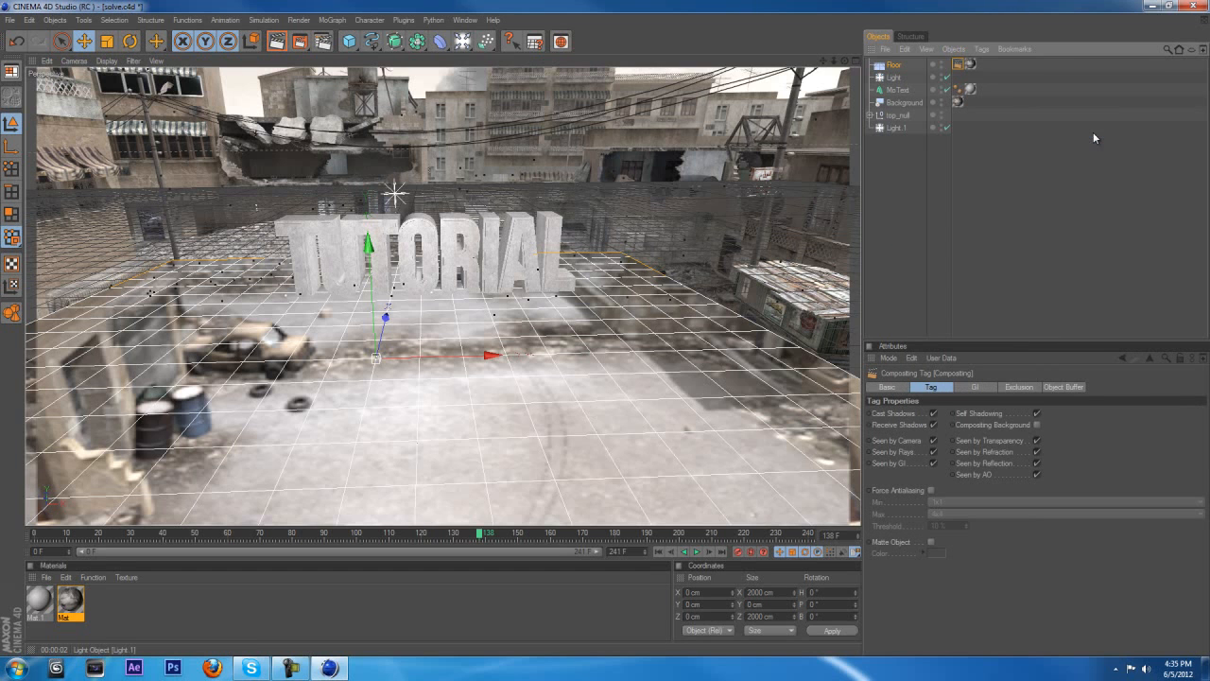
click(1036, 413)
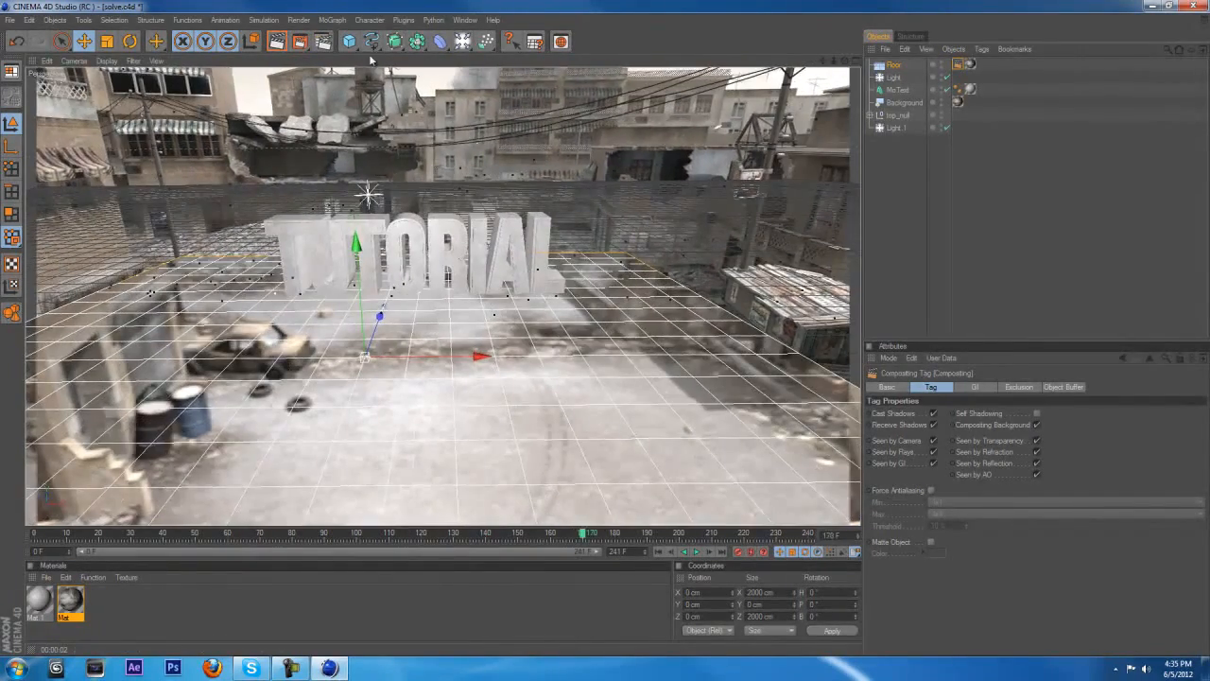
click(276, 42)
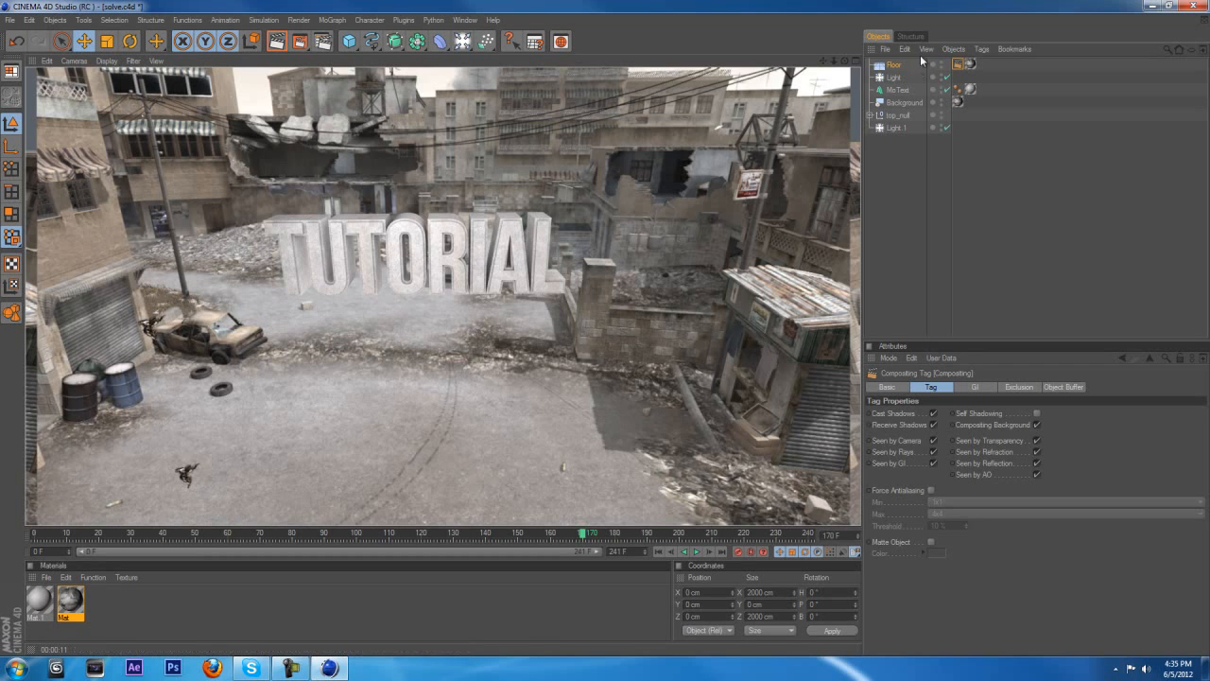
- Try Shadow Maps (Soft) with 75% density on the original light, Light
click(894, 77)
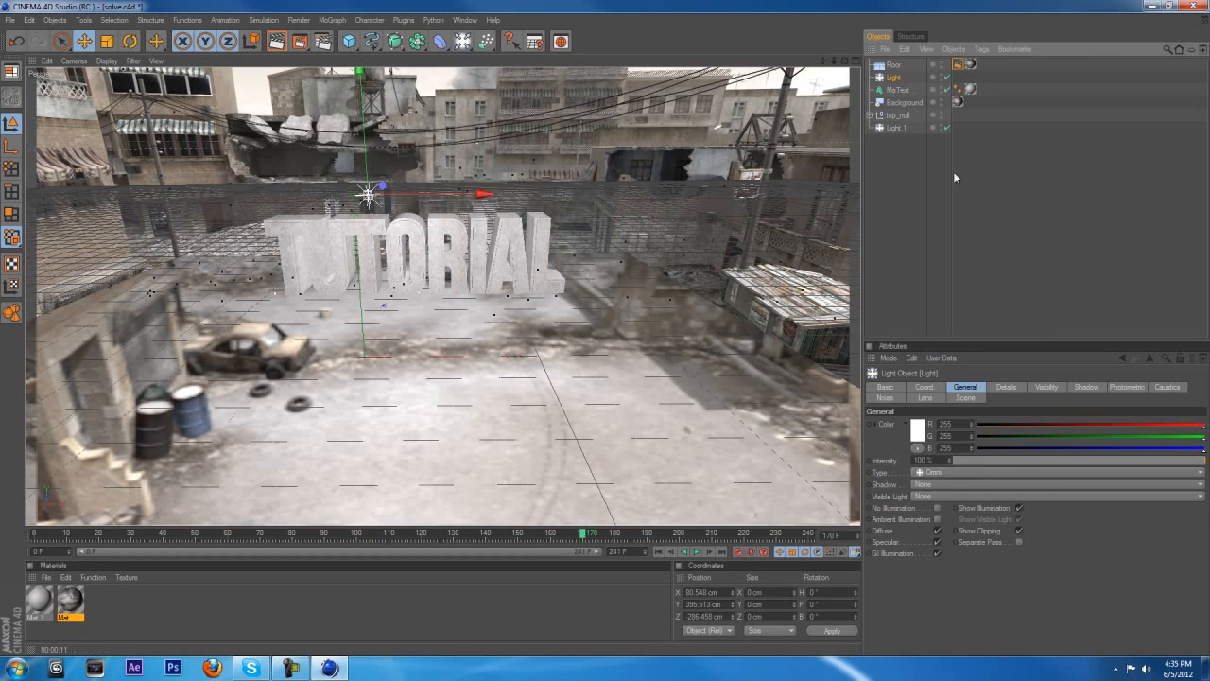
click(1085, 387)
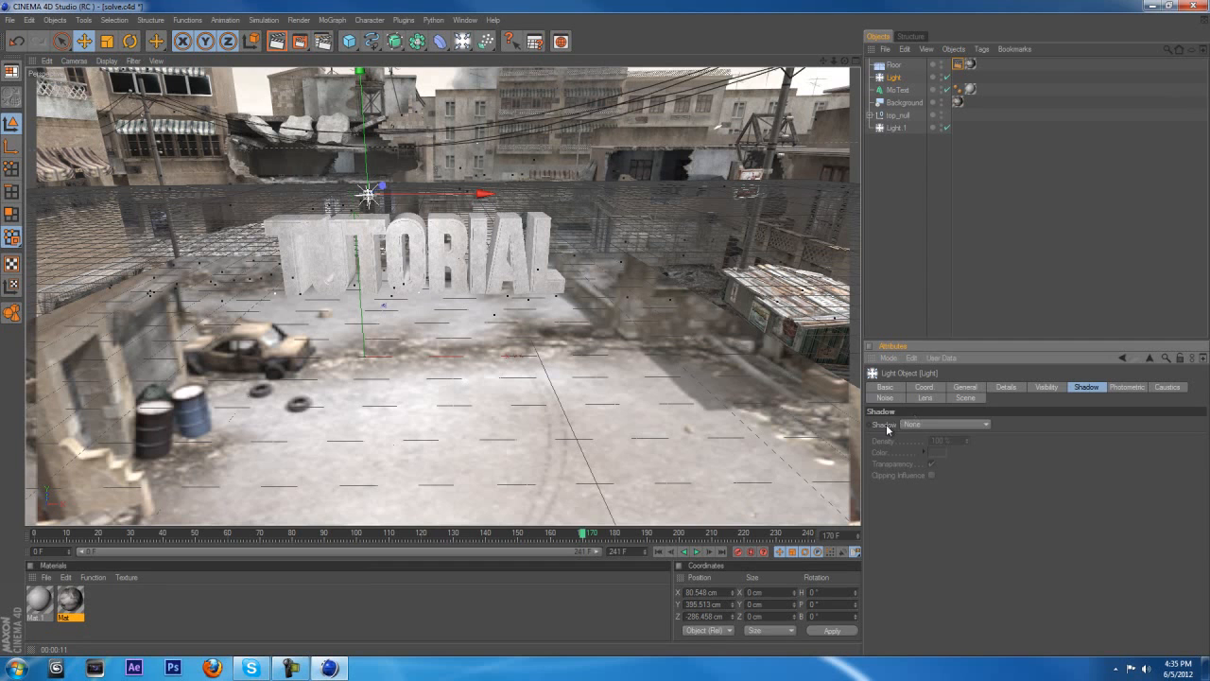
click(921, 425)
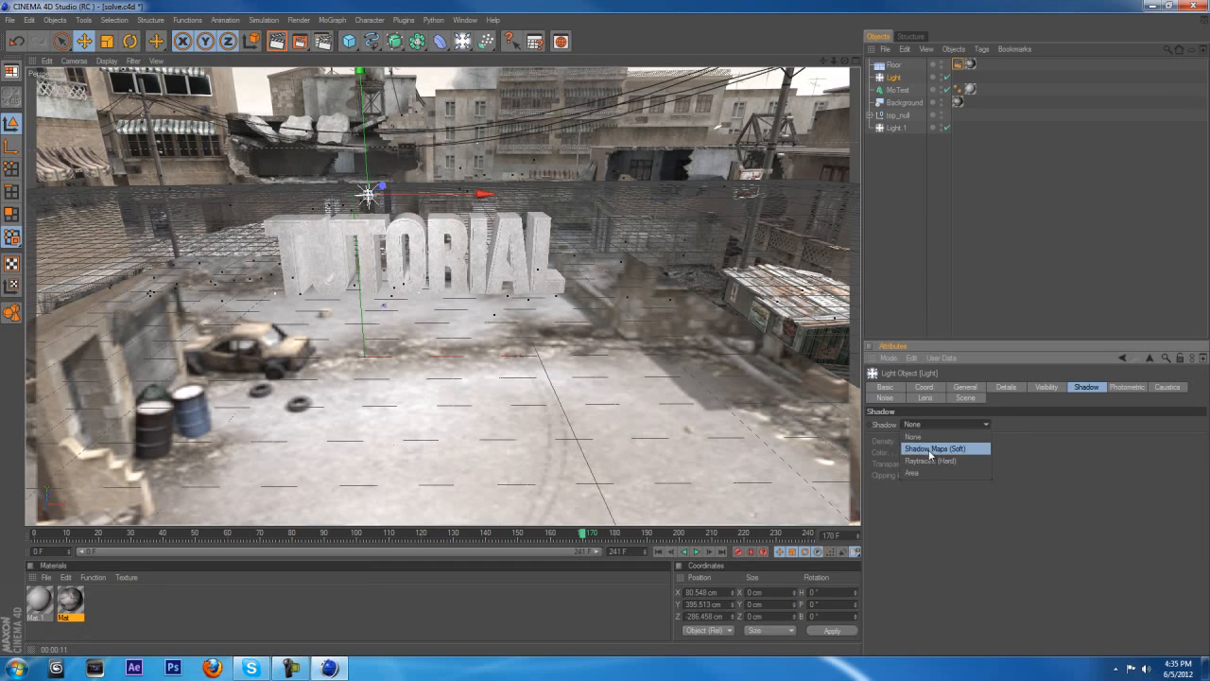
click(930, 449)
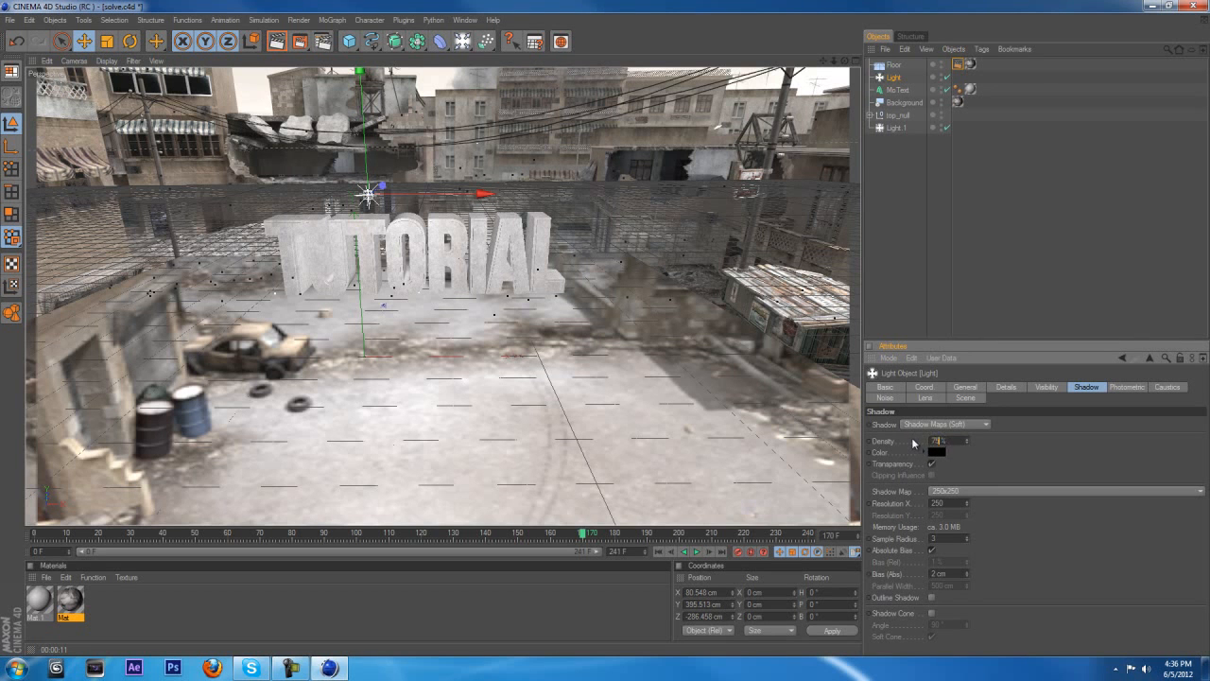
click(954, 439)
double_click(936, 441)
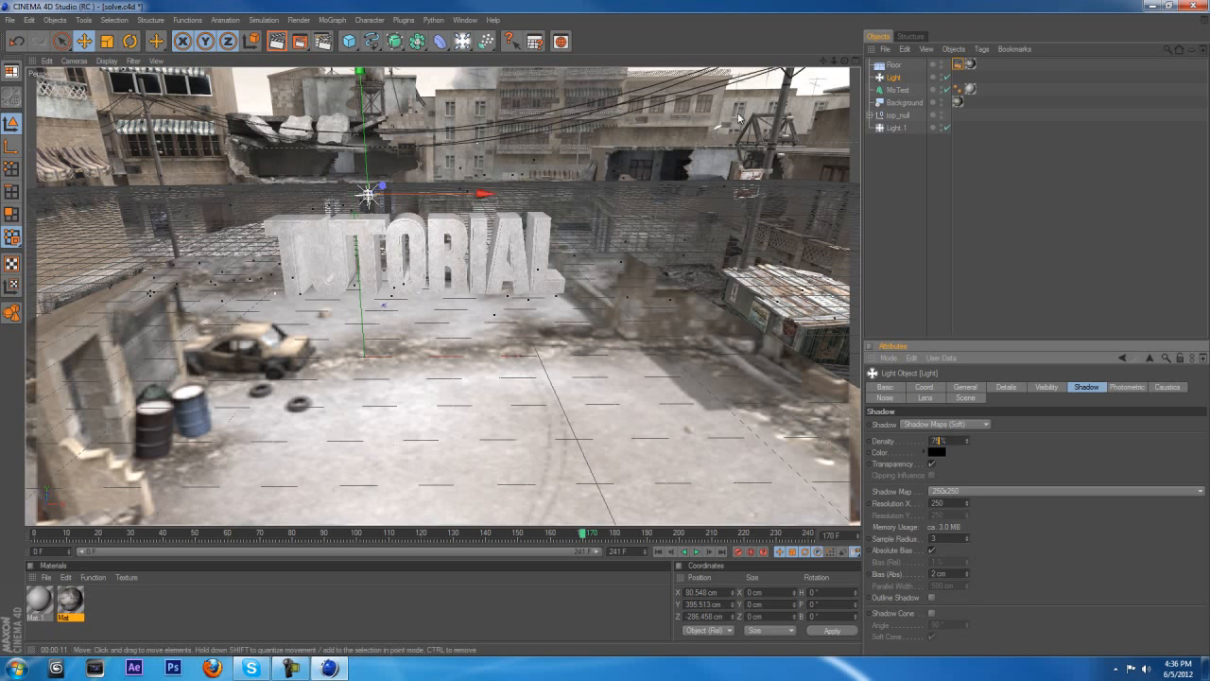
- Set the original light's shadow type back to None
scroll(740, 126, down, 2)
scroll(662, 168, up, 1)
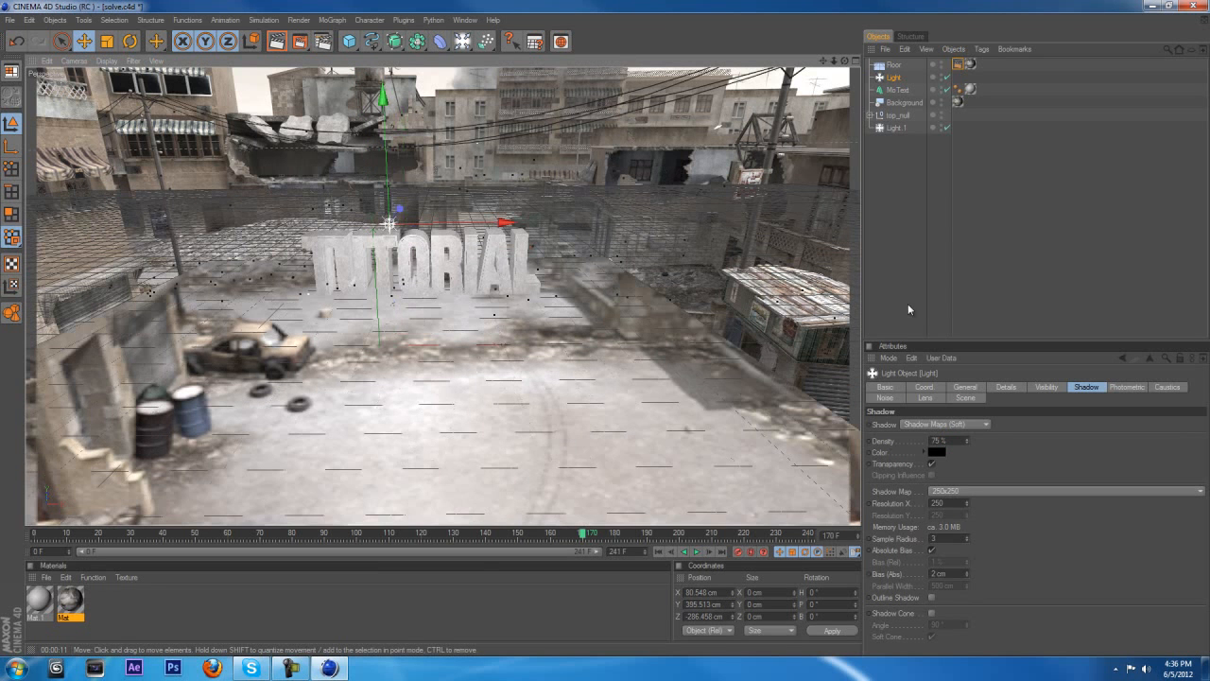
click(945, 424)
click(936, 413)
- Give the duplicated light, Light.1, Shadow Maps (Soft) at 80% density and render the view at frame 125
click(896, 127)
scroll(610, 127, down, 1)
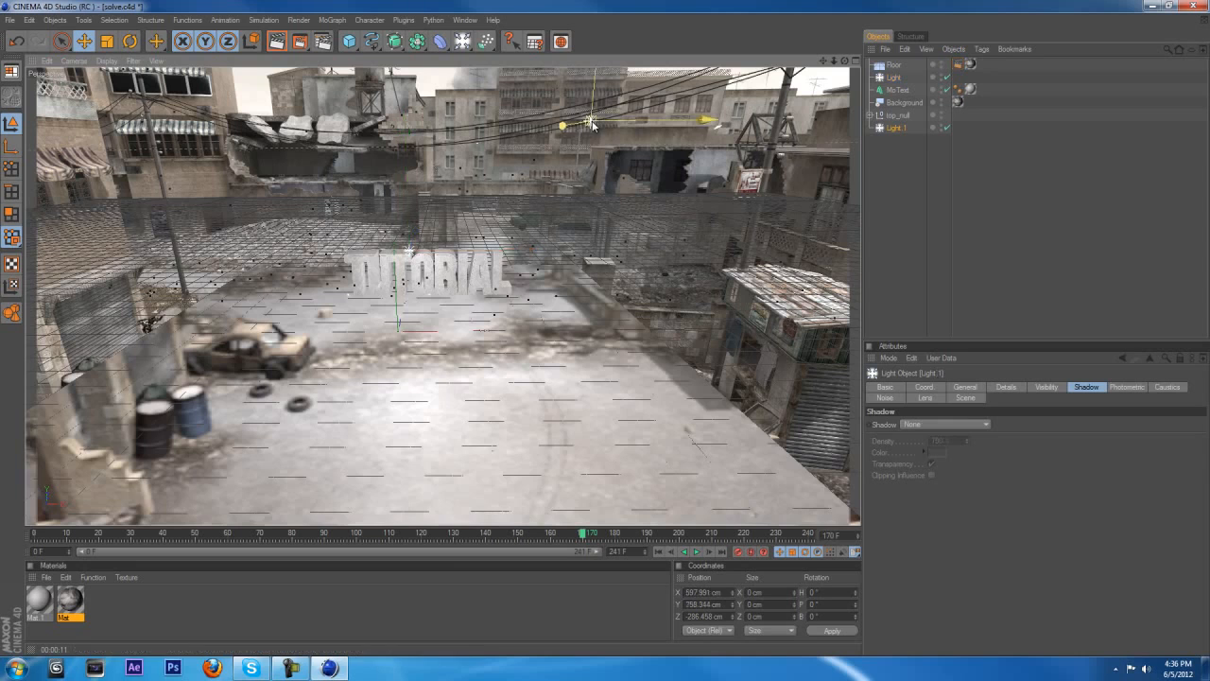
scroll(668, 193, up, 1)
click(949, 424)
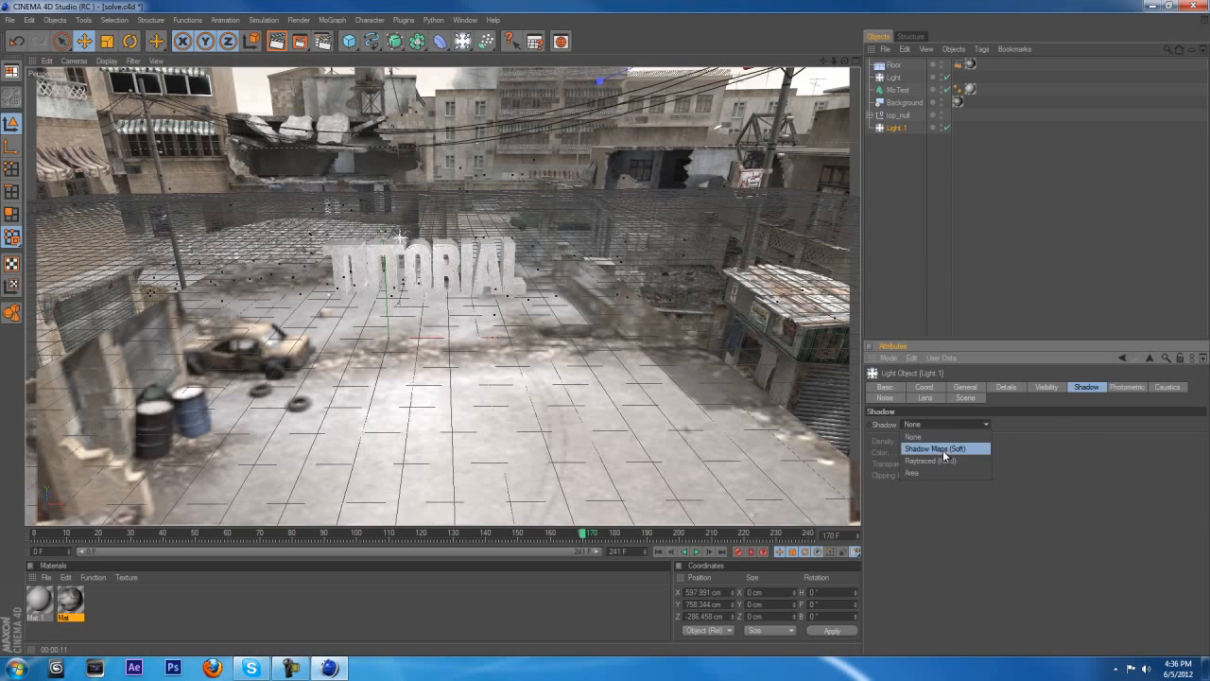
click(944, 449)
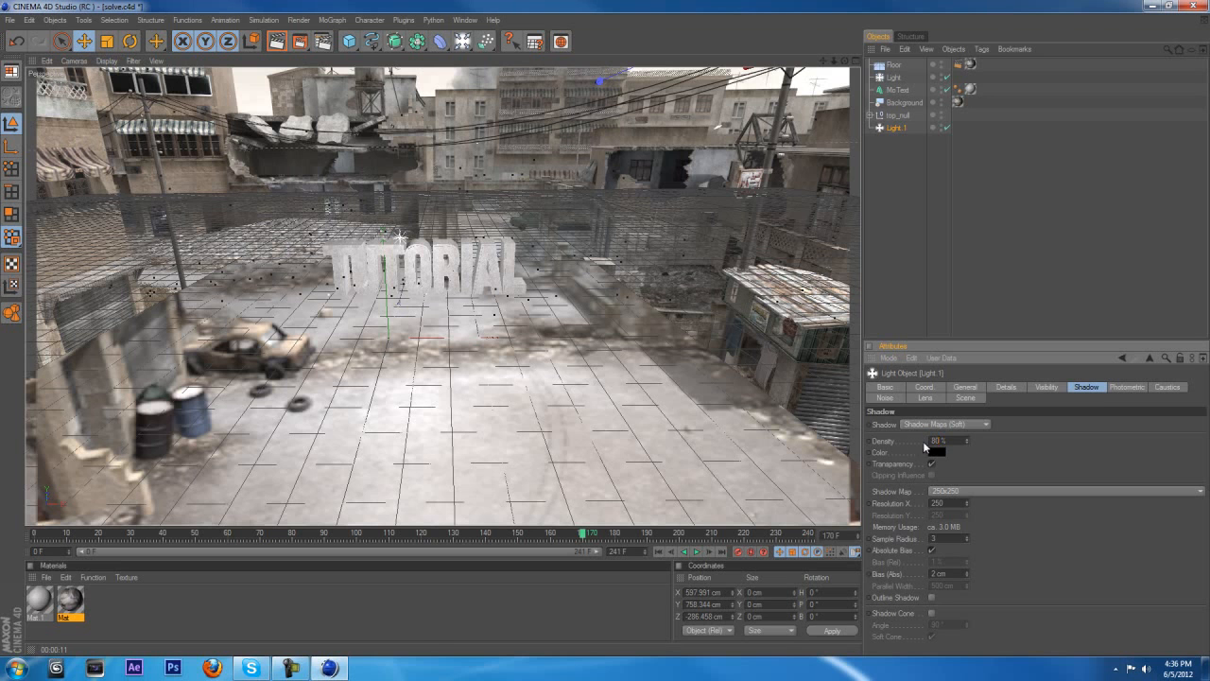
drag(276, 533, 438, 536)
click(283, 46)
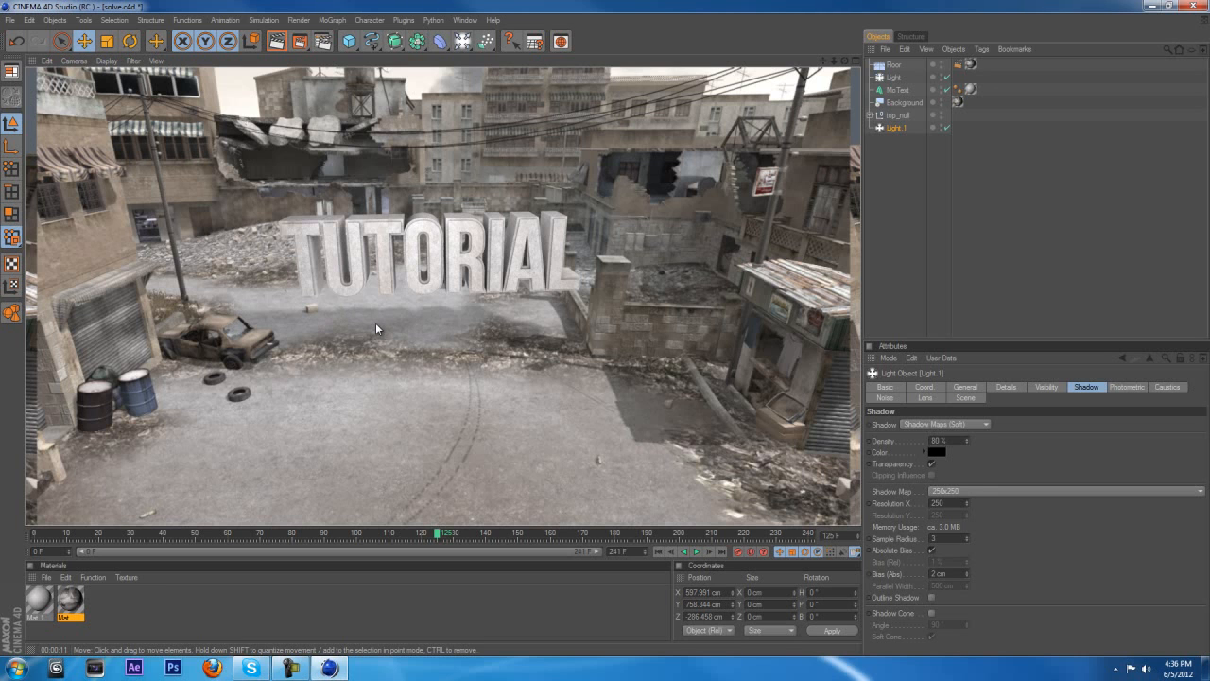
- Move Light.1 higher and closer to the text, at about Y 939 cm and Z -23 cm
drag(846, 61, 756, 194)
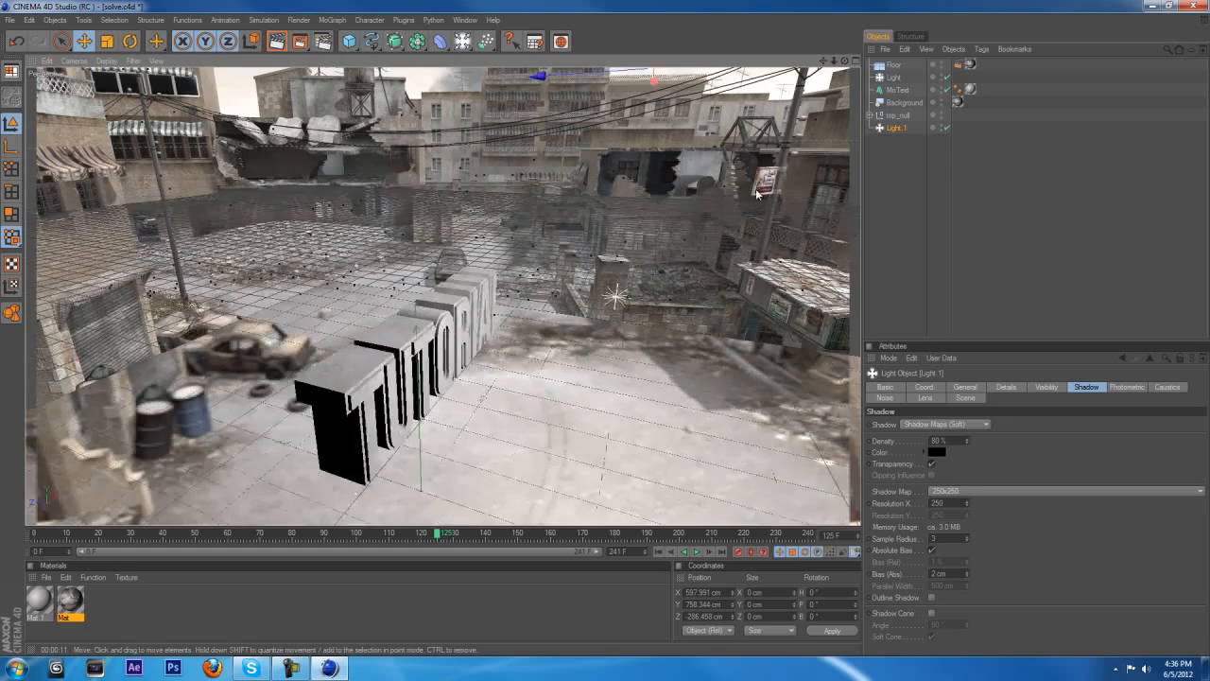
scroll(752, 193, down, 5)
click(892, 128)
scroll(574, 156, down, 3)
drag(574, 156, 604, 327)
drag(492, 167, 491, 129)
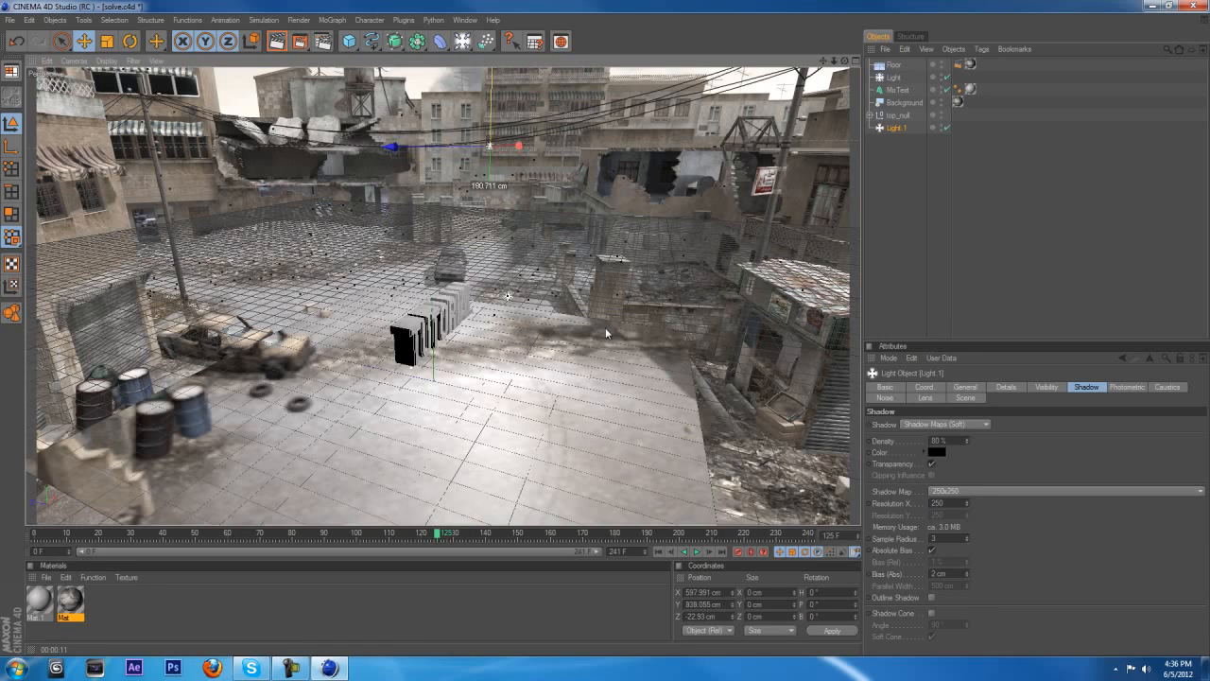
- Move the original light along X past the text's opposite end, to about X -252 cm
click(508, 296)
mouse_move(603, 328)
mouse_down()
mouse_move(593, 336)
mouse_move(605, 331)
mouse_up()
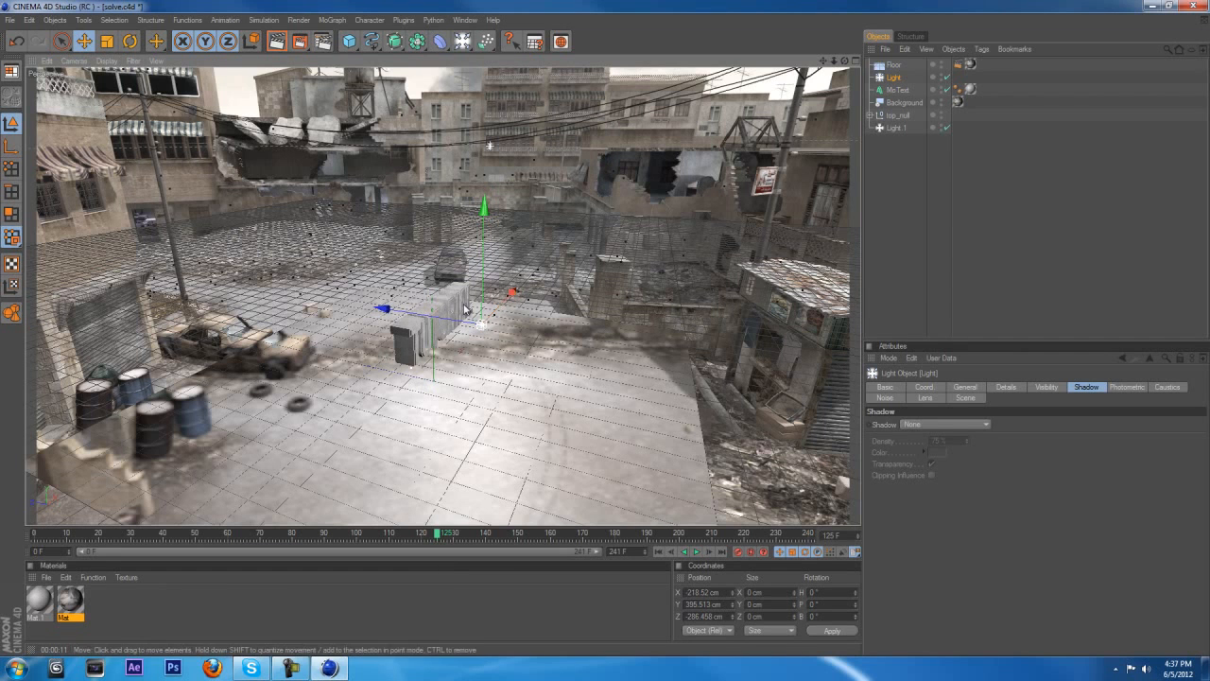
drag(495, 312, 603, 327)
drag(505, 312, 603, 333)
- Go to frame 94 and lower the original light's intensity to 80%
drag(439, 535, 337, 532)
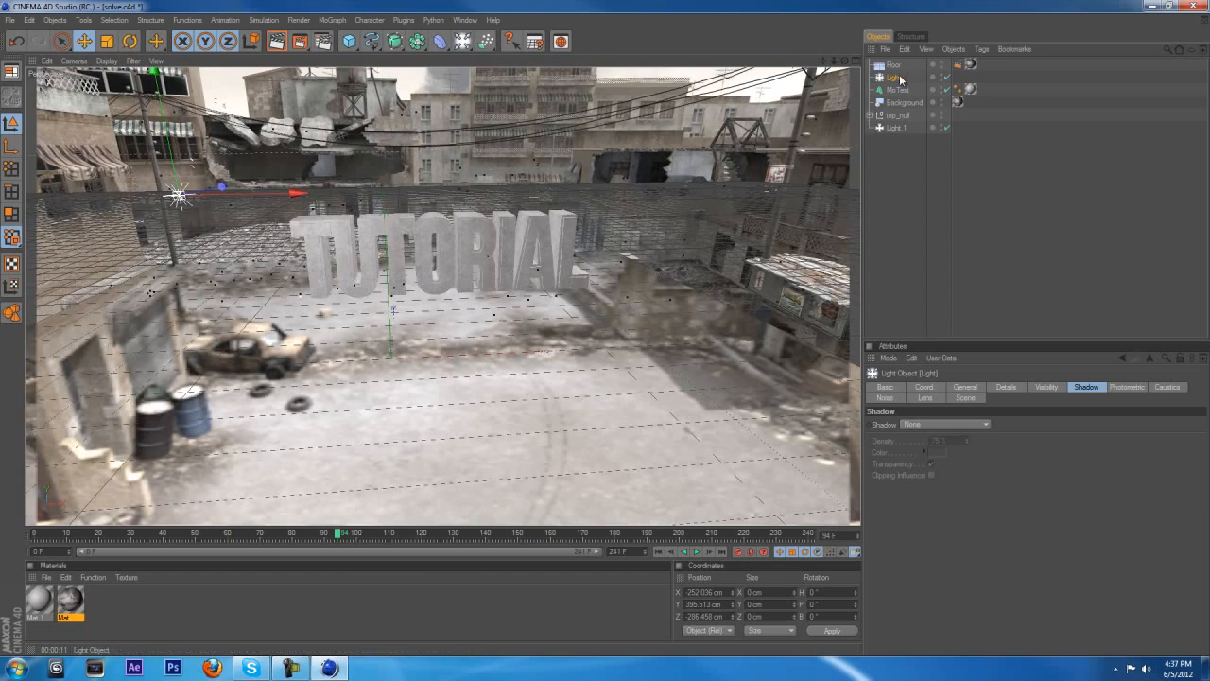
click(894, 78)
click(965, 388)
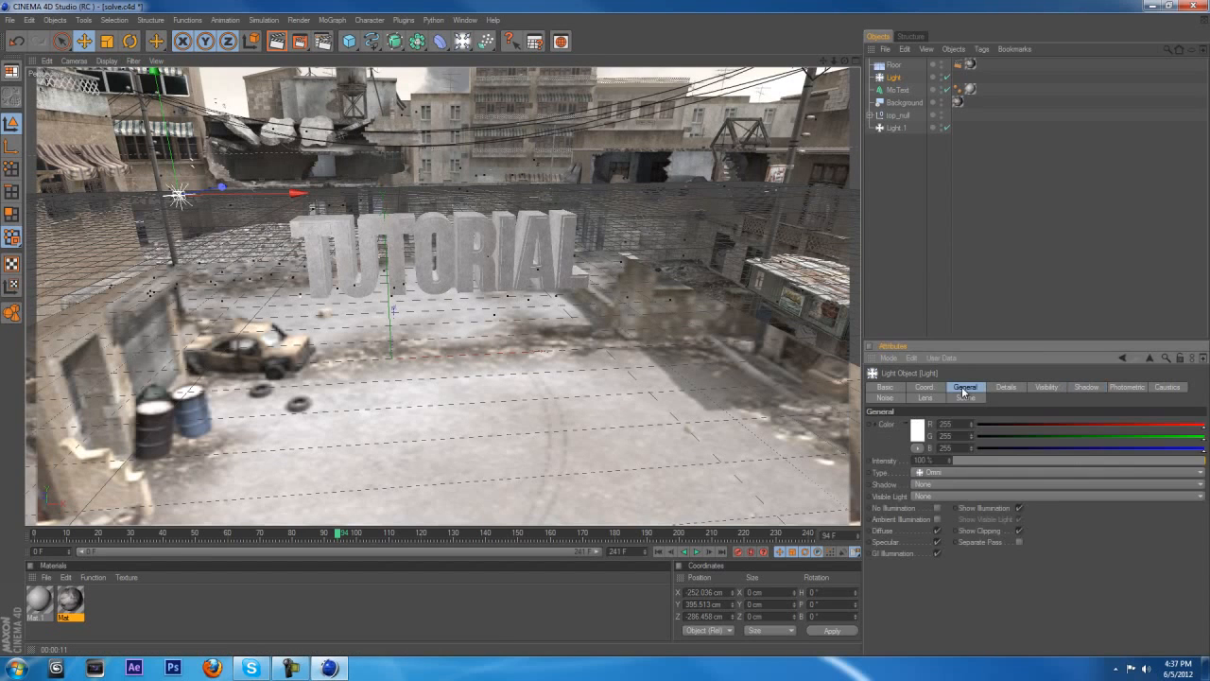
drag(1079, 458, 1156, 461)
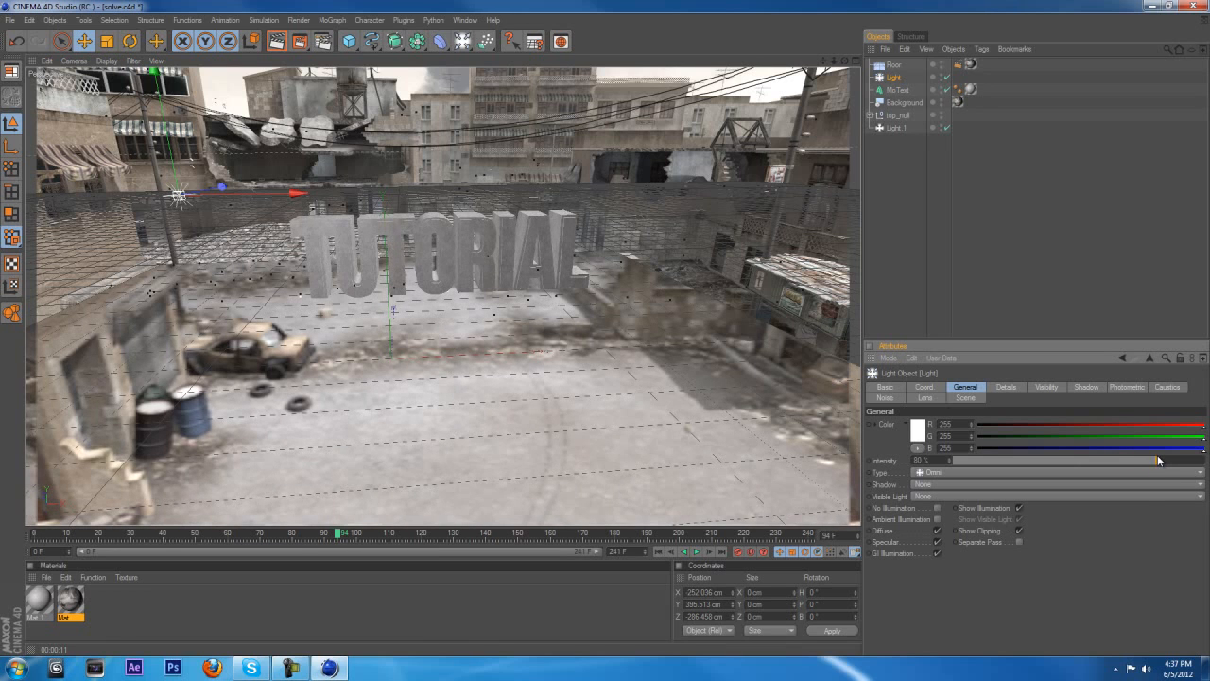
- Go to frame 24, set Light.1's shadow density to 100% and render the view
drag(336, 534, 112, 535)
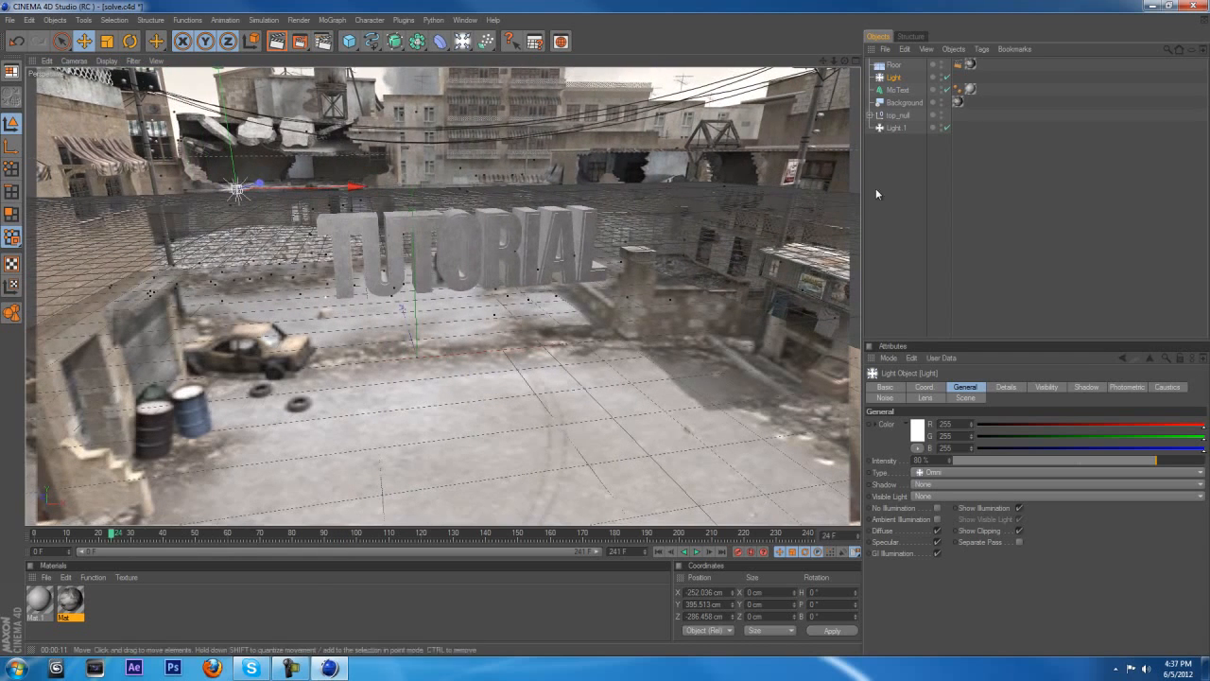
click(895, 126)
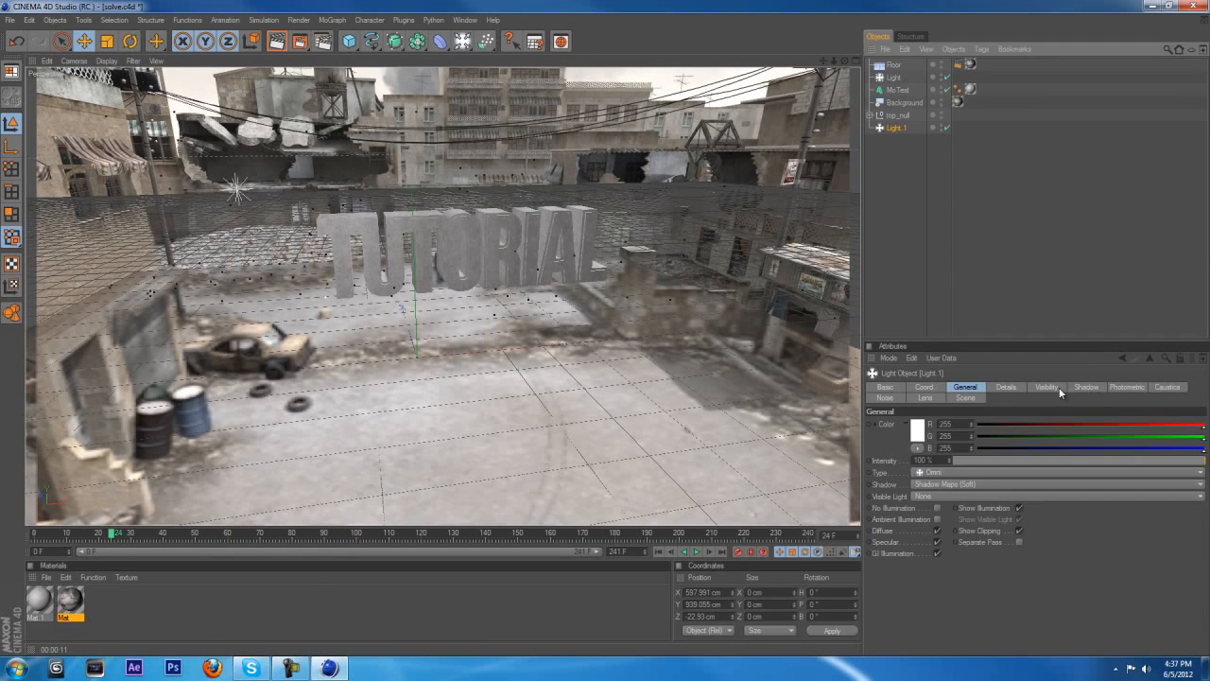
click(1086, 386)
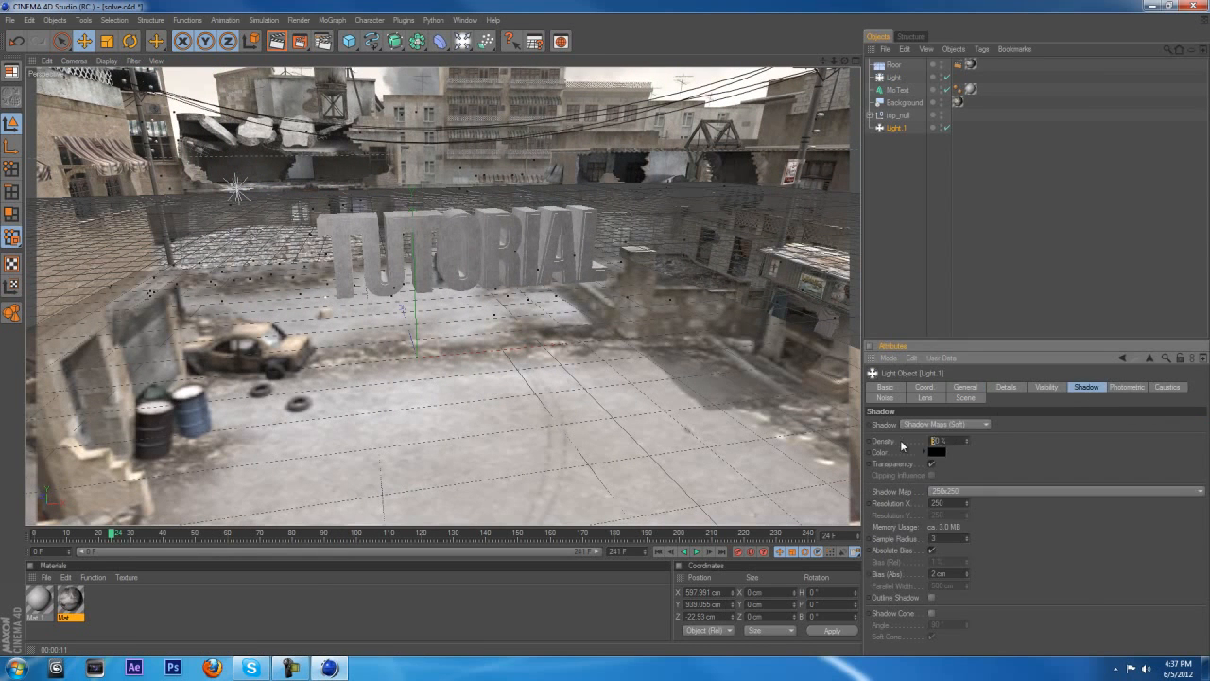
click(276, 42)
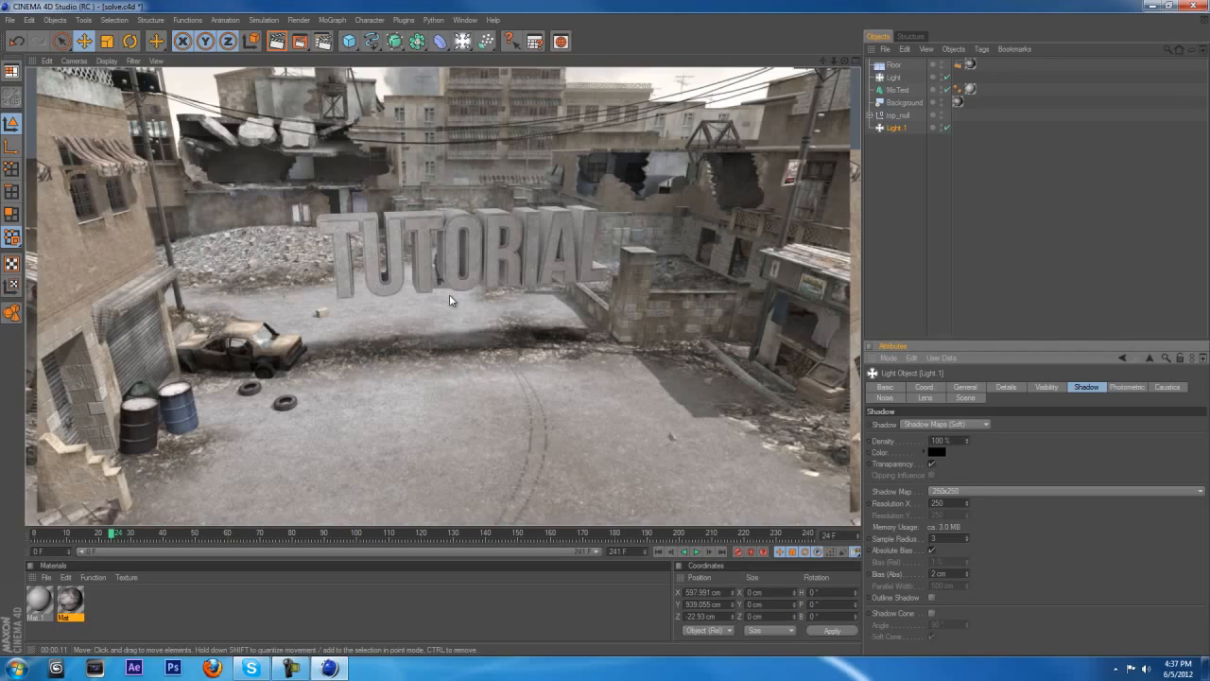
- Set Light.1's shadow density to 80% and raise the light to about Y 1275 cm, Z -61 cm
double_click(941, 441)
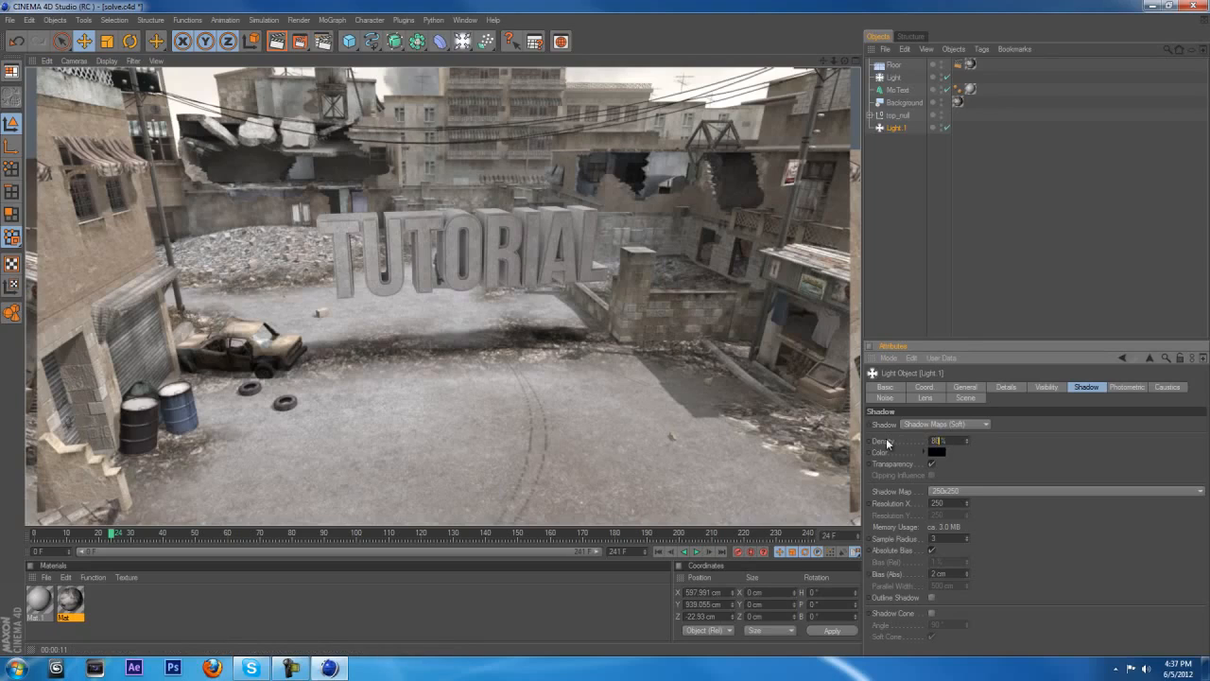
click(606, 299)
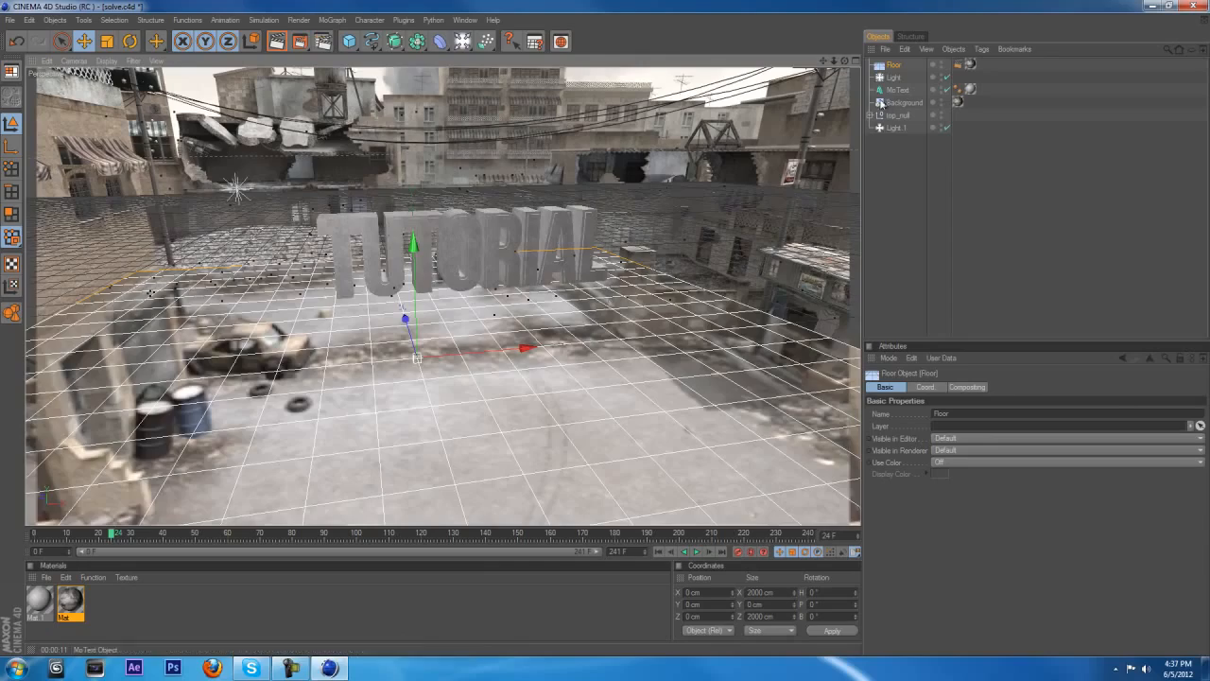
drag(847, 64, 598, 325)
drag(844, 61, 610, 332)
scroll(611, 332, down, 3)
drag(844, 62, 461, 159)
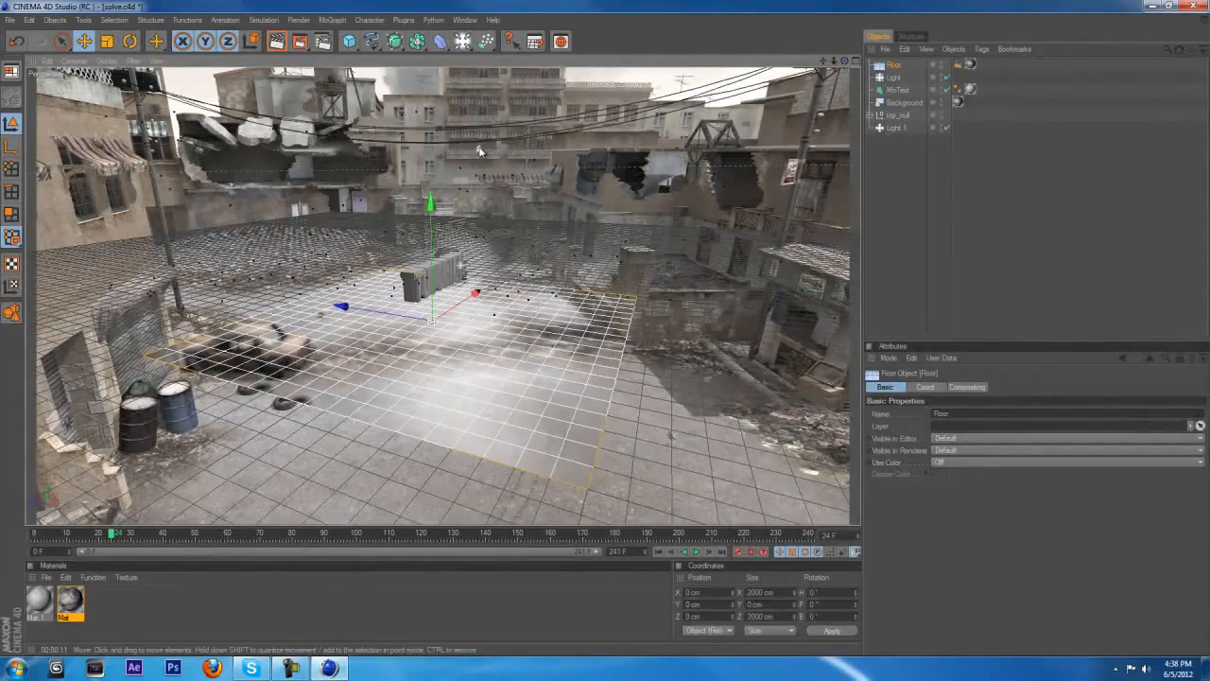
click(479, 151)
drag(606, 333, 605, 329)
drag(484, 140, 407, 257)
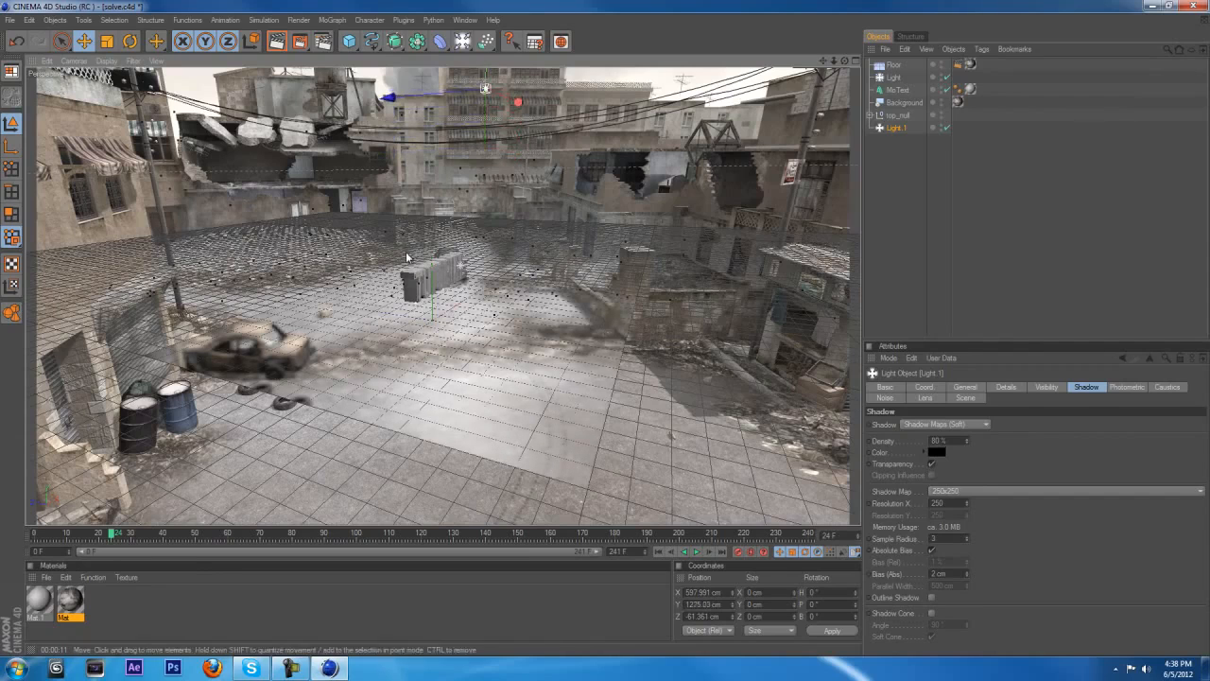
- Scrub the timeline to frame 149 to check the text and floor against the footage
drag(116, 536, 317, 537)
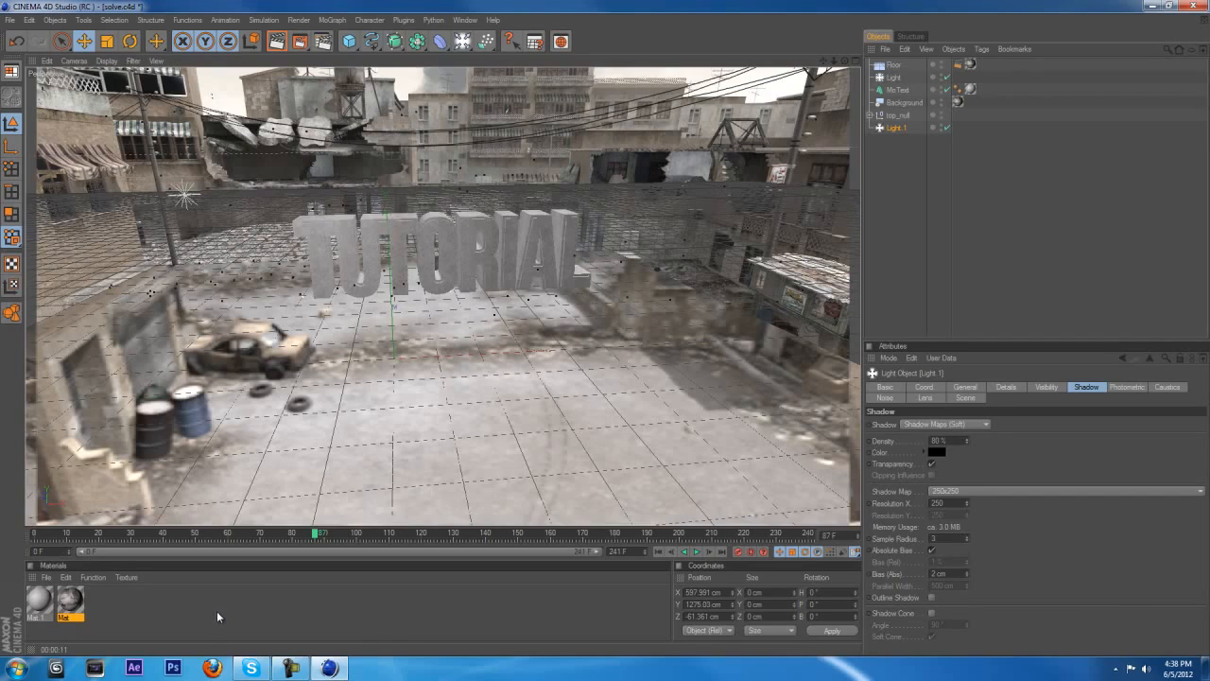
click(313, 534)
drag(266, 543, 358, 540)
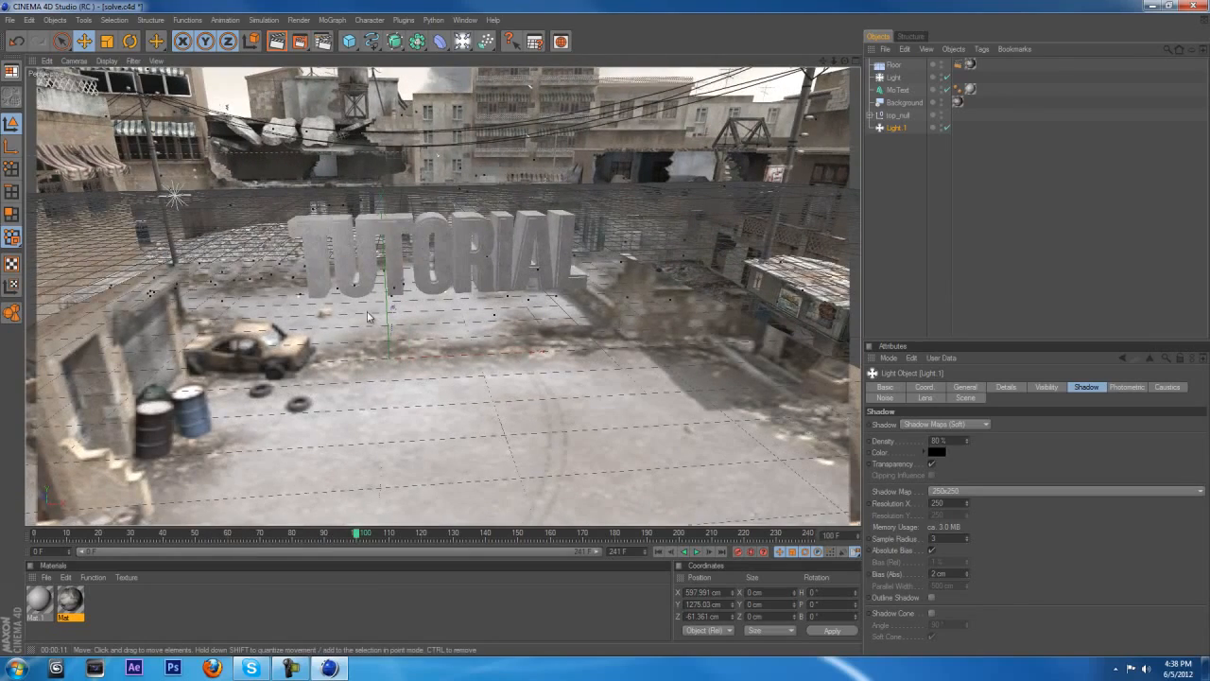
drag(357, 537, 515, 537)
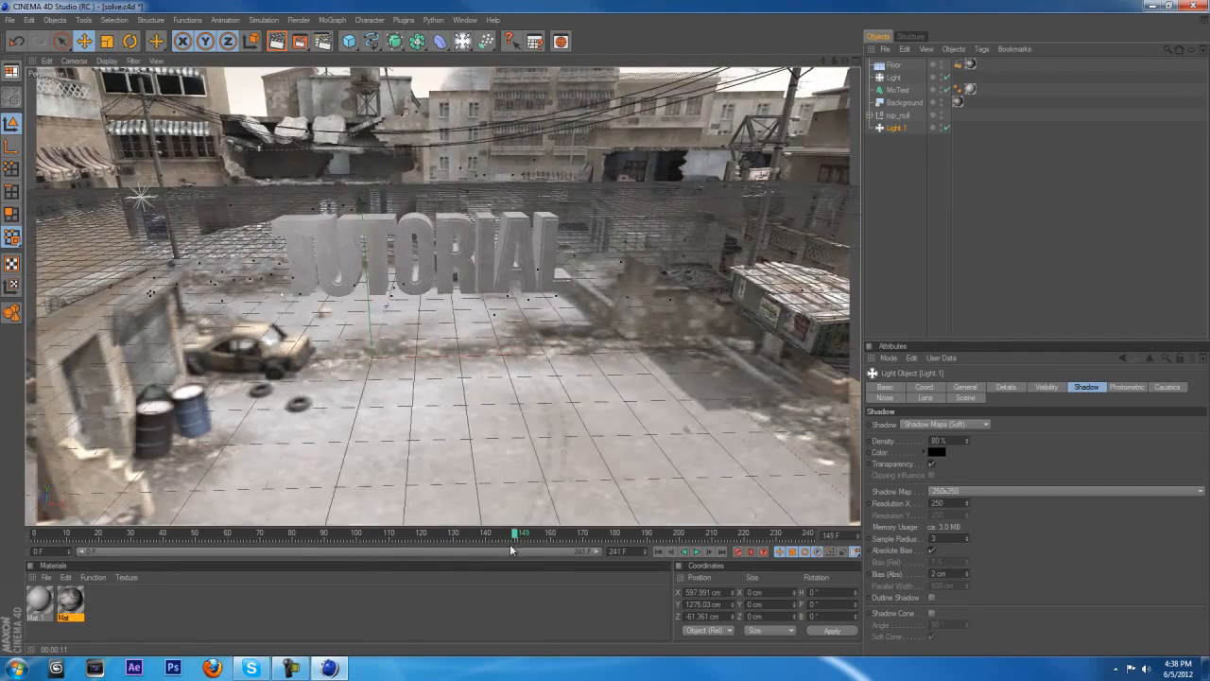
- Create a new material and start loading an image as its Color texture
double_click(125, 602)
double_click(39, 599)
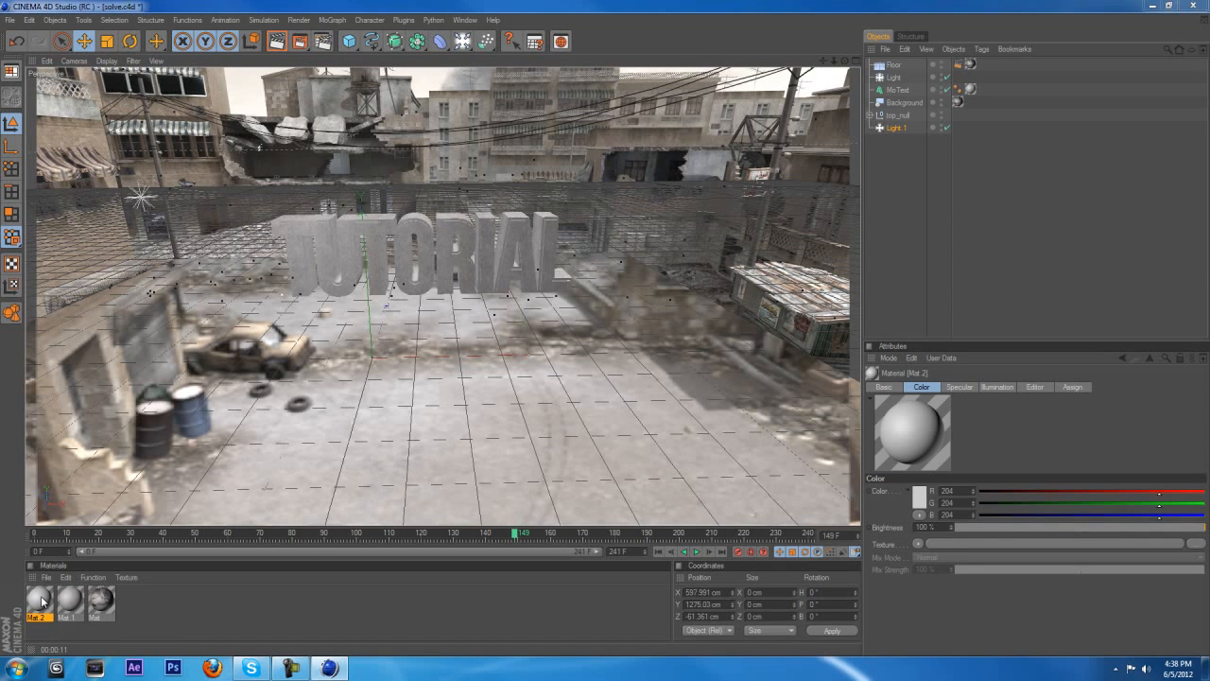
click(325, 181)
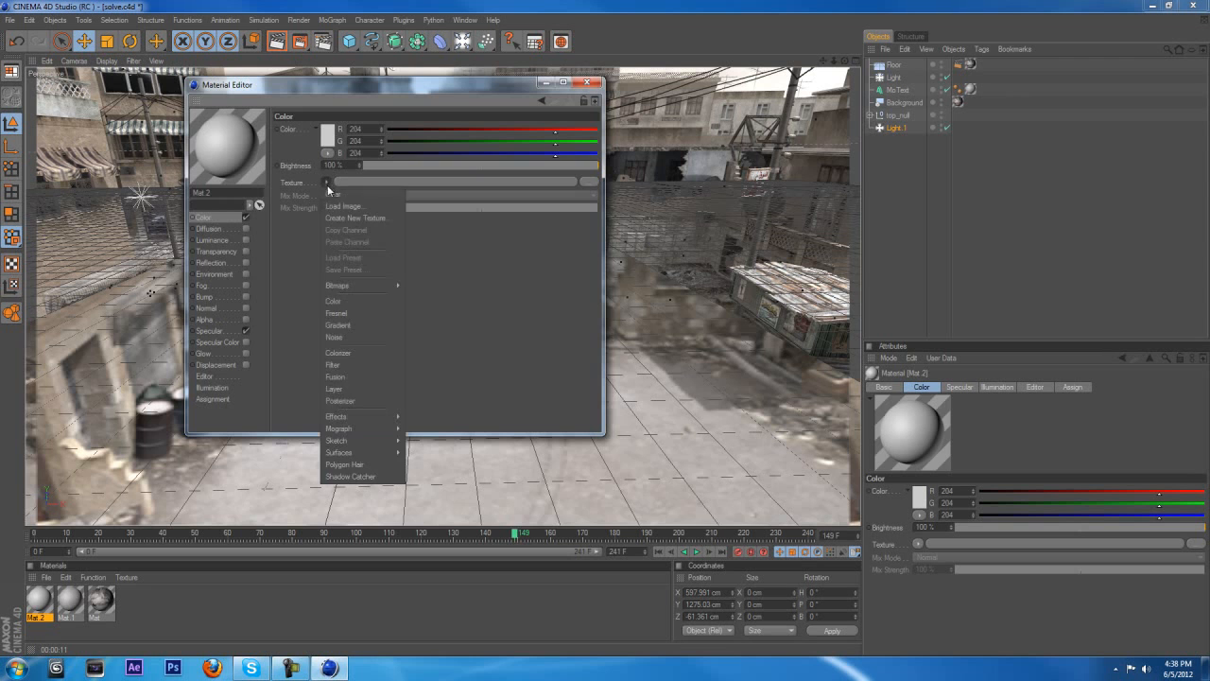
click(338, 203)
drag(332, 100, 415, 96)
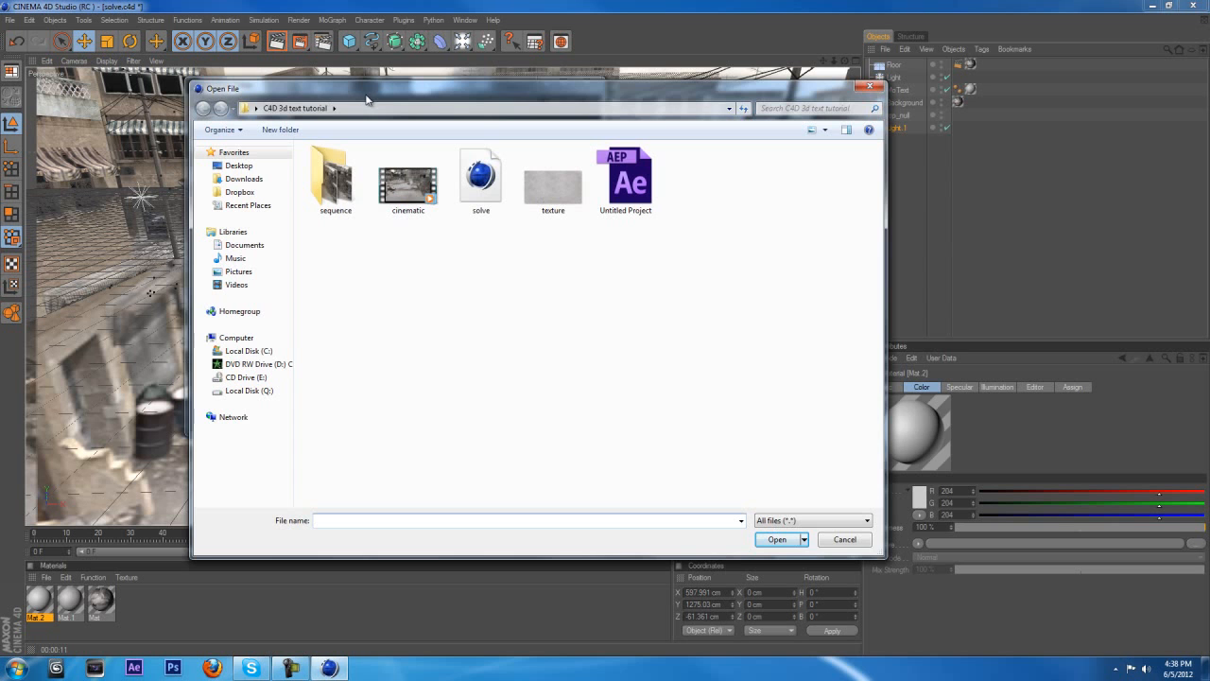
drag(369, 99, 366, 96)
- Load 002.hdr from folder 002 inside the Ocean HDRI's folder in Documents as Mat.2's Color texture
click(248, 168)
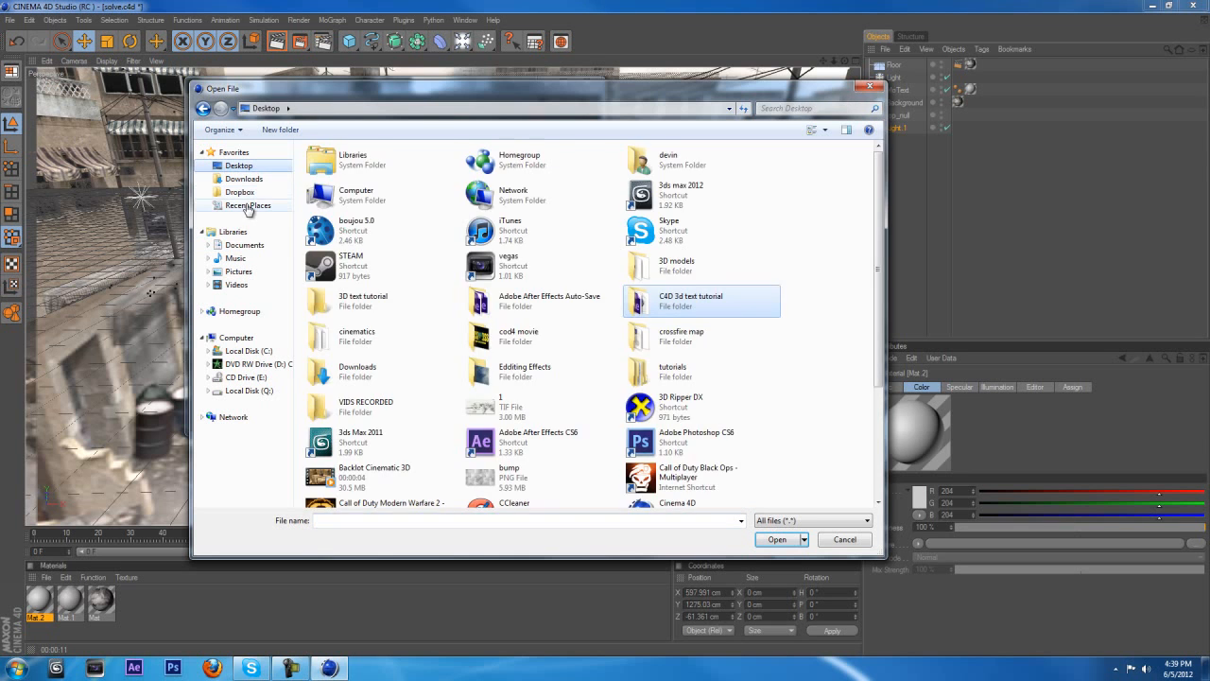
click(248, 205)
click(244, 244)
scroll(369, 284, down, 2)
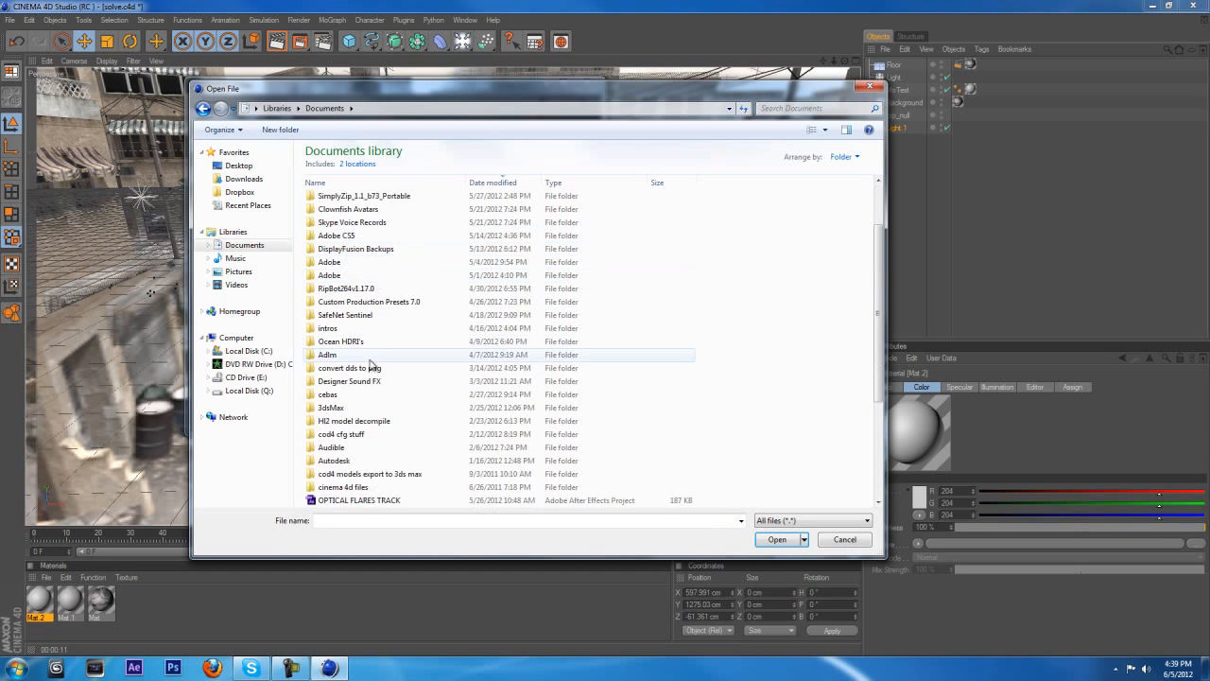
double_click(348, 341)
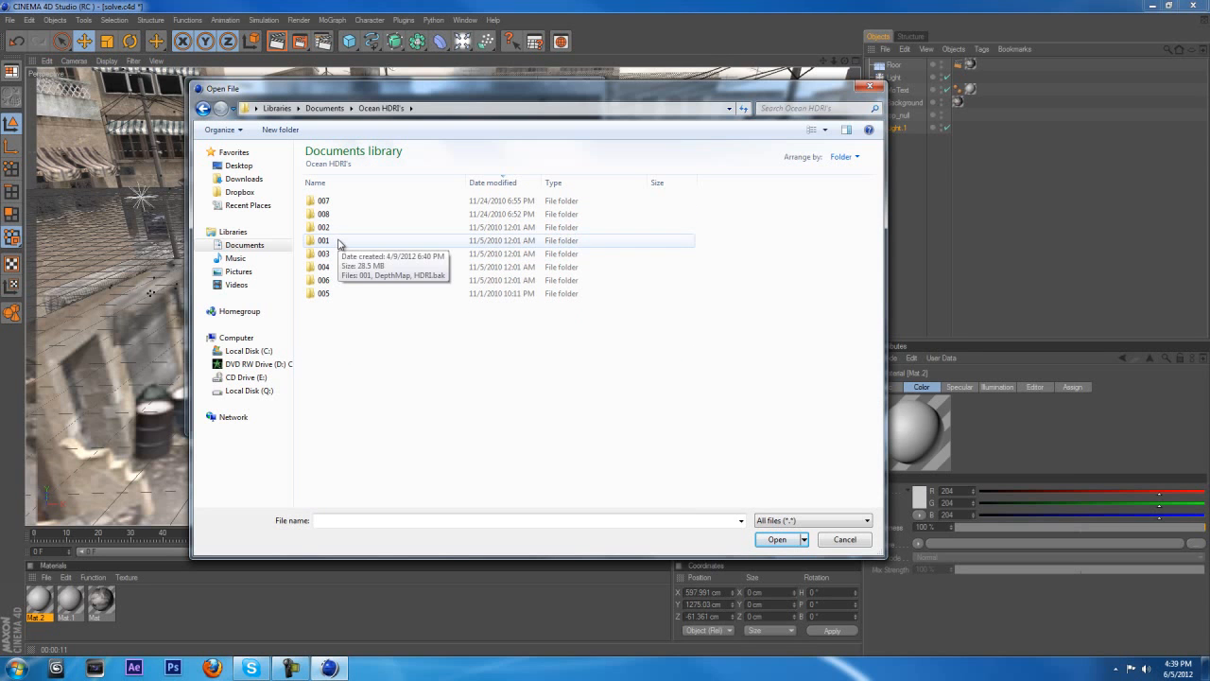
double_click(335, 254)
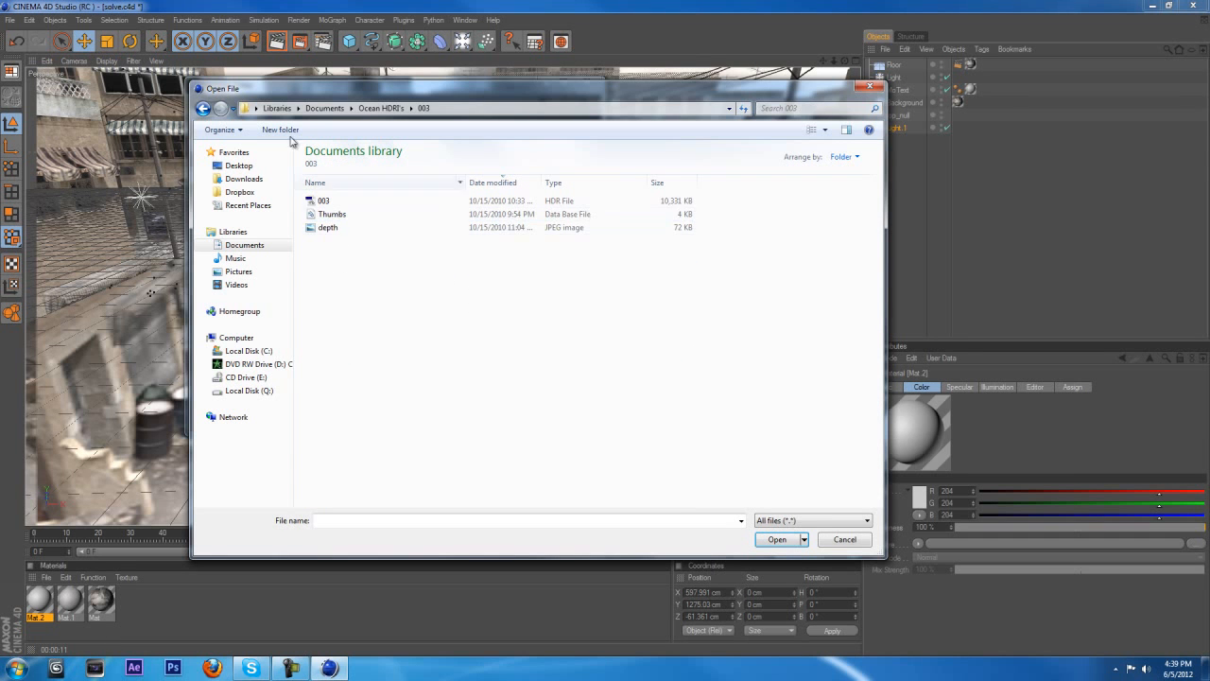
key(BackSpace)
double_click(333, 241)
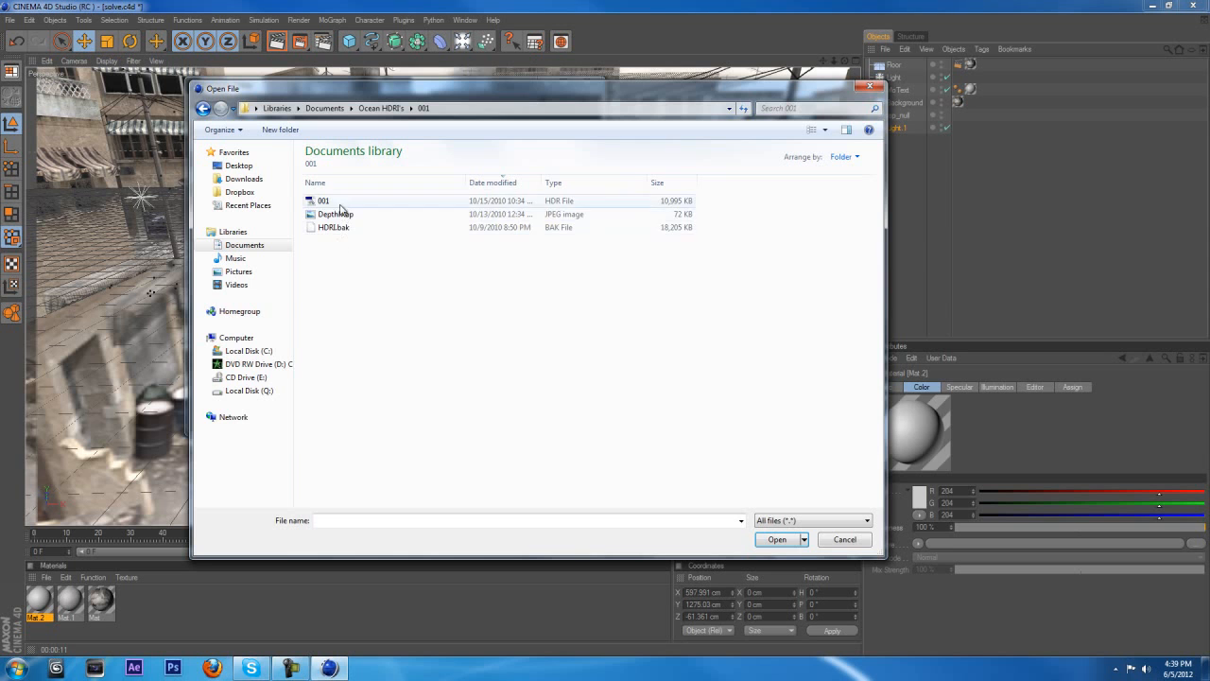
click(331, 202)
click(756, 538)
click(623, 377)
- Turn off the Specular channel of Mat.2 and close the material editor
drag(338, 95, 428, 136)
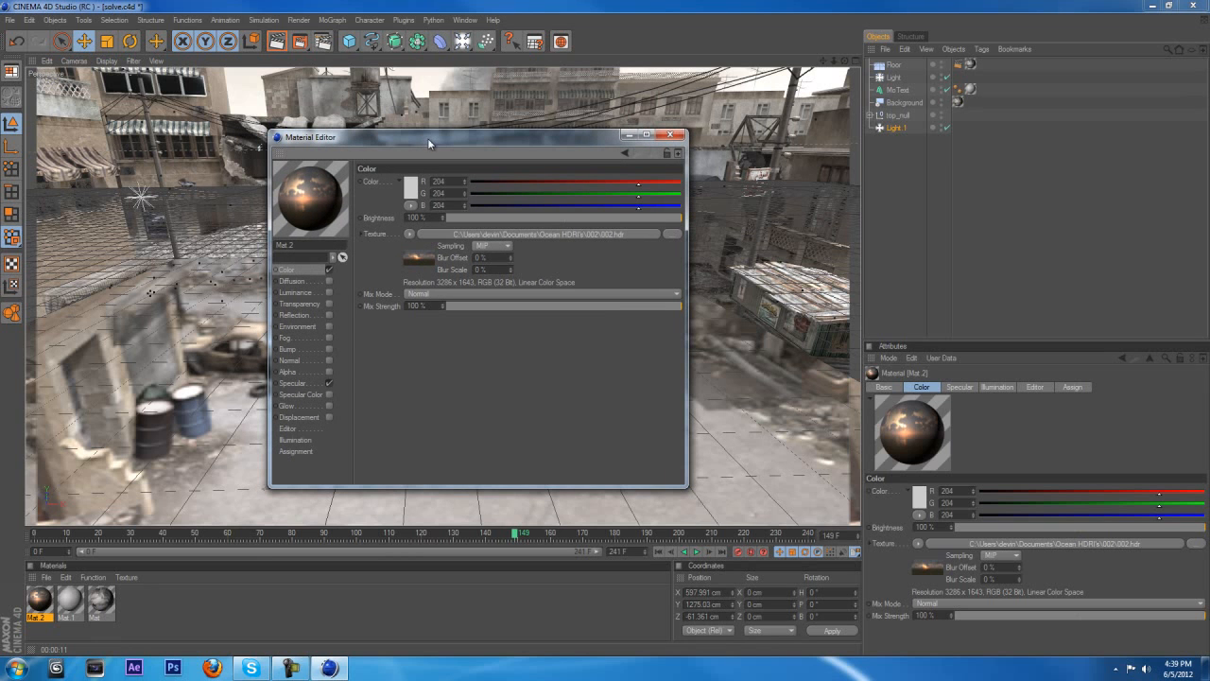
drag(380, 145, 343, 159)
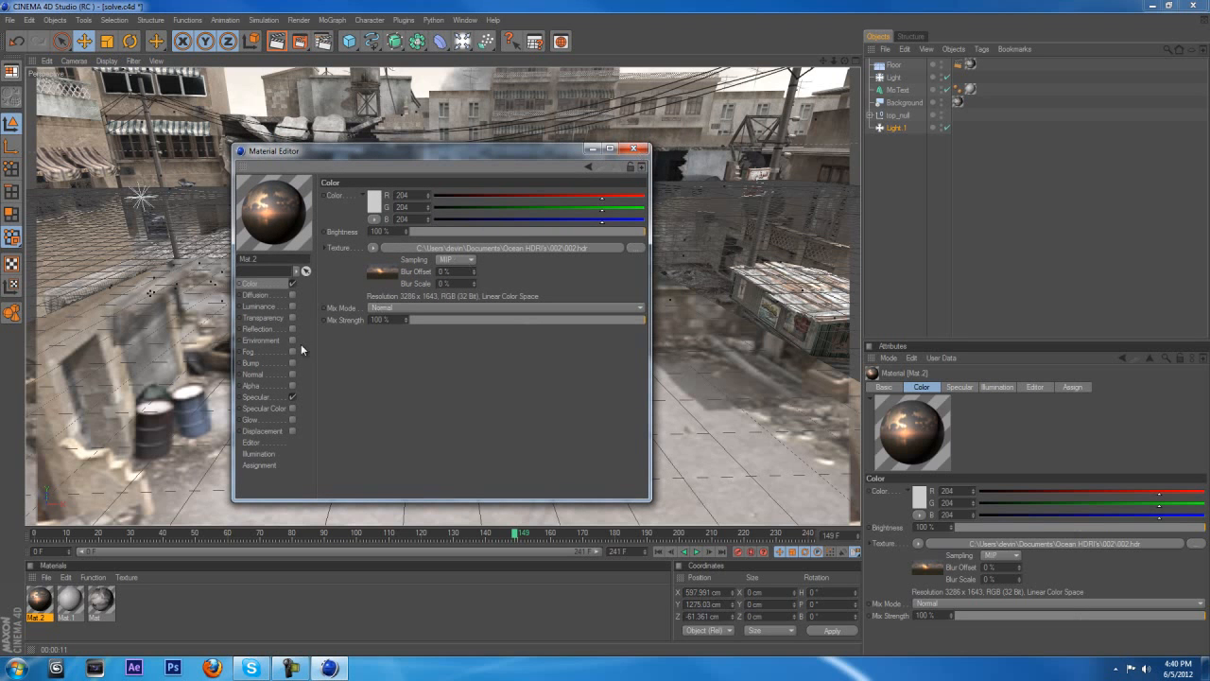
click(293, 396)
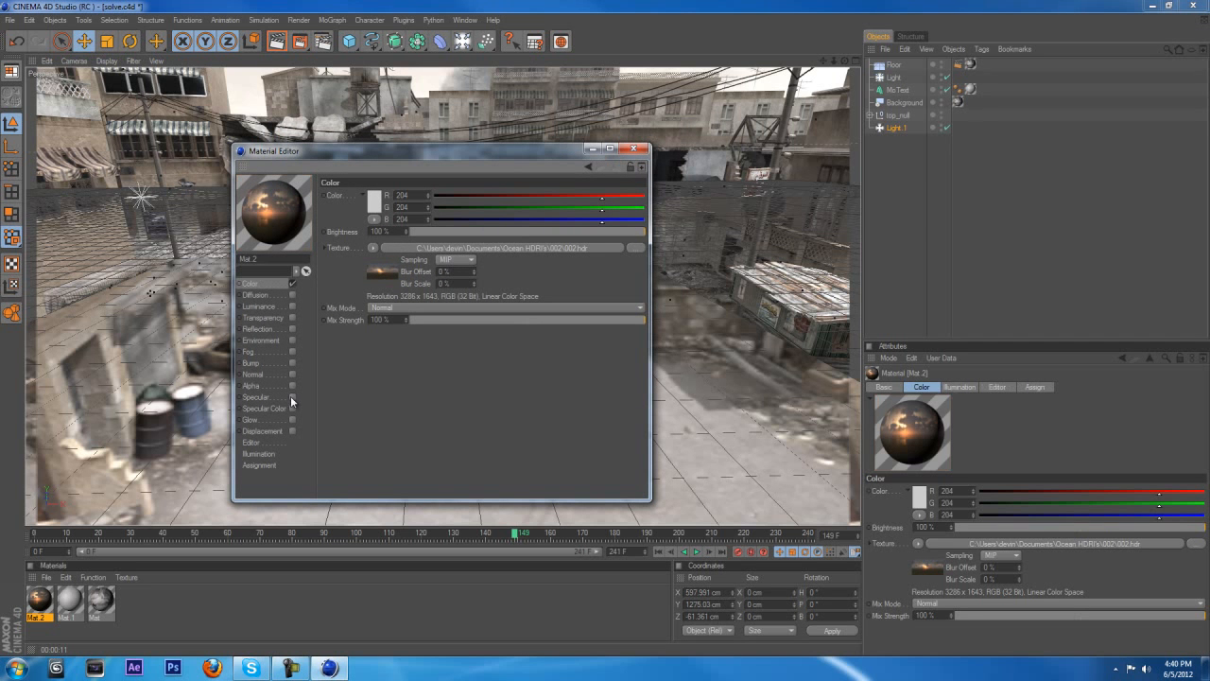
click(644, 148)
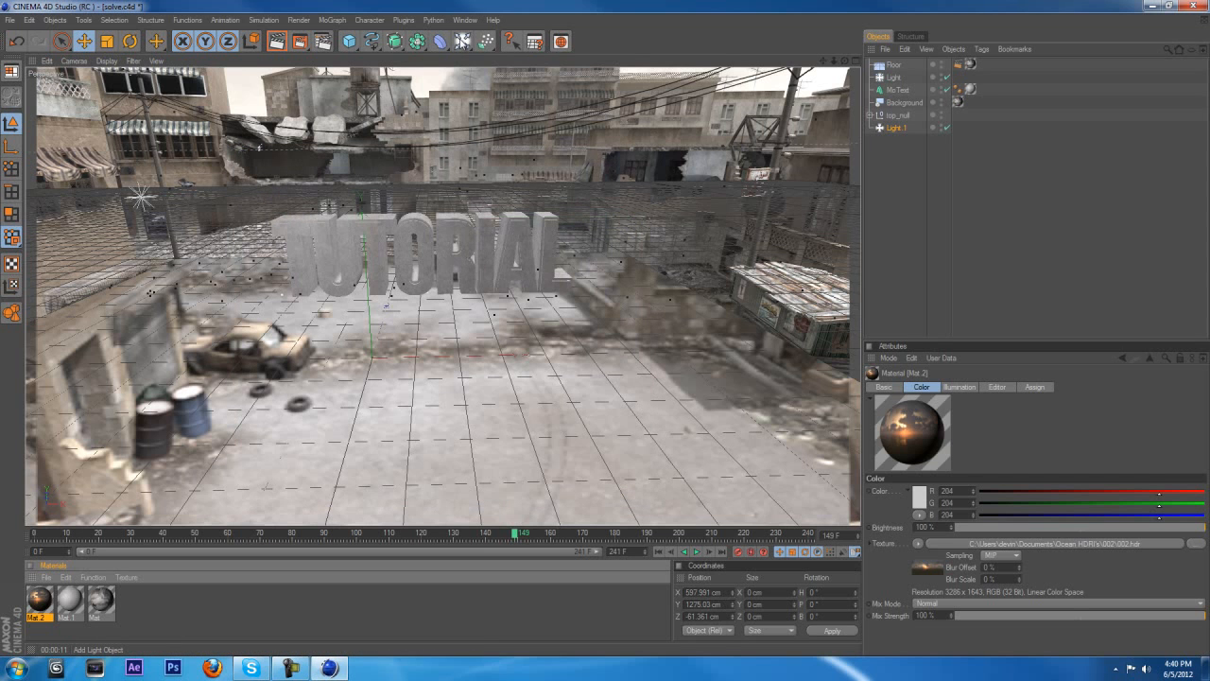
- Add a Sky object to the scene and apply the HDRI material Mat.2 to it
click(462, 41)
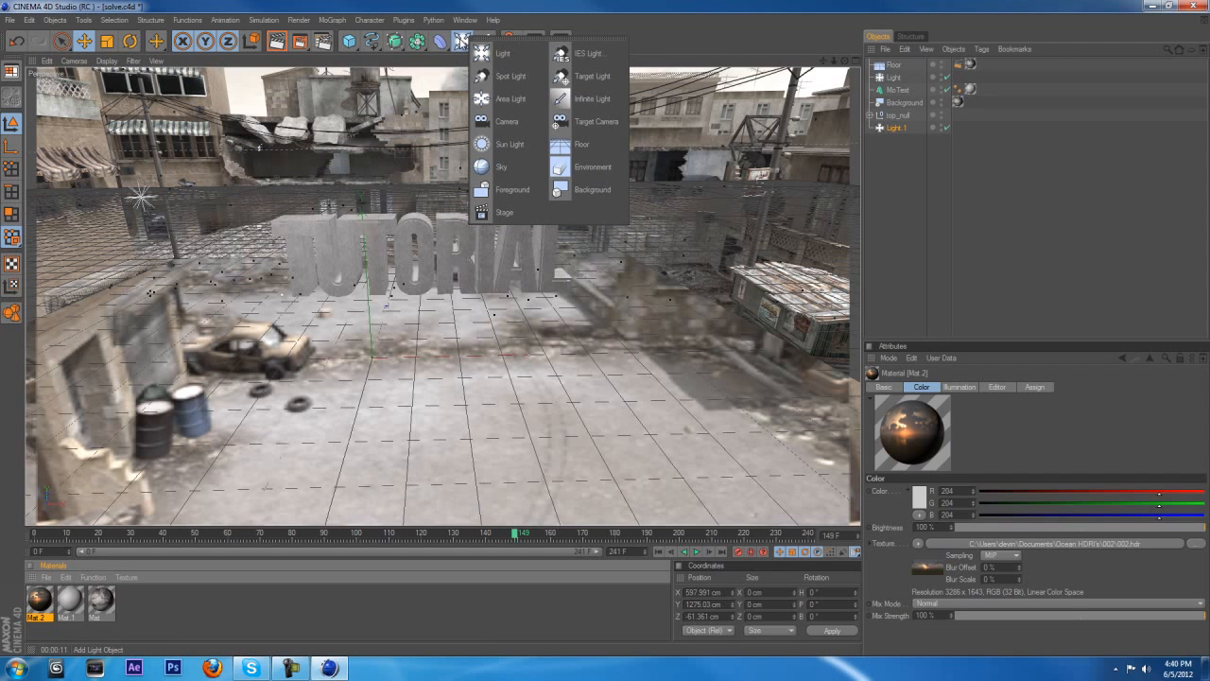
click(523, 166)
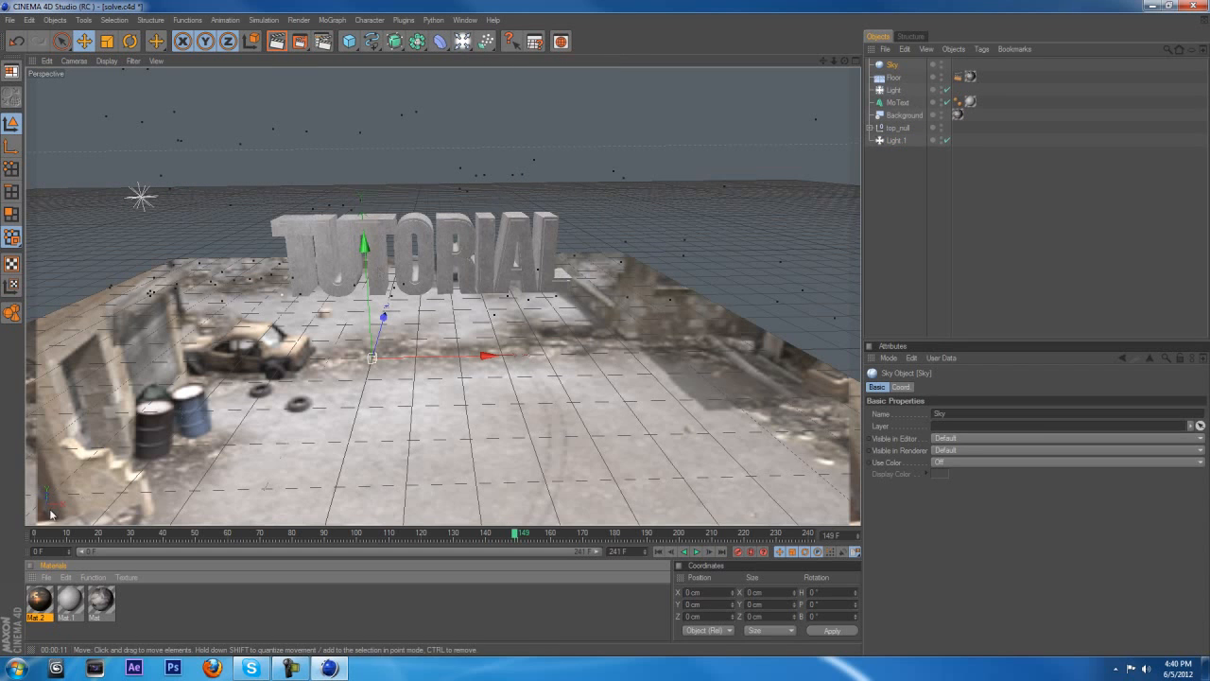
drag(39, 598, 893, 67)
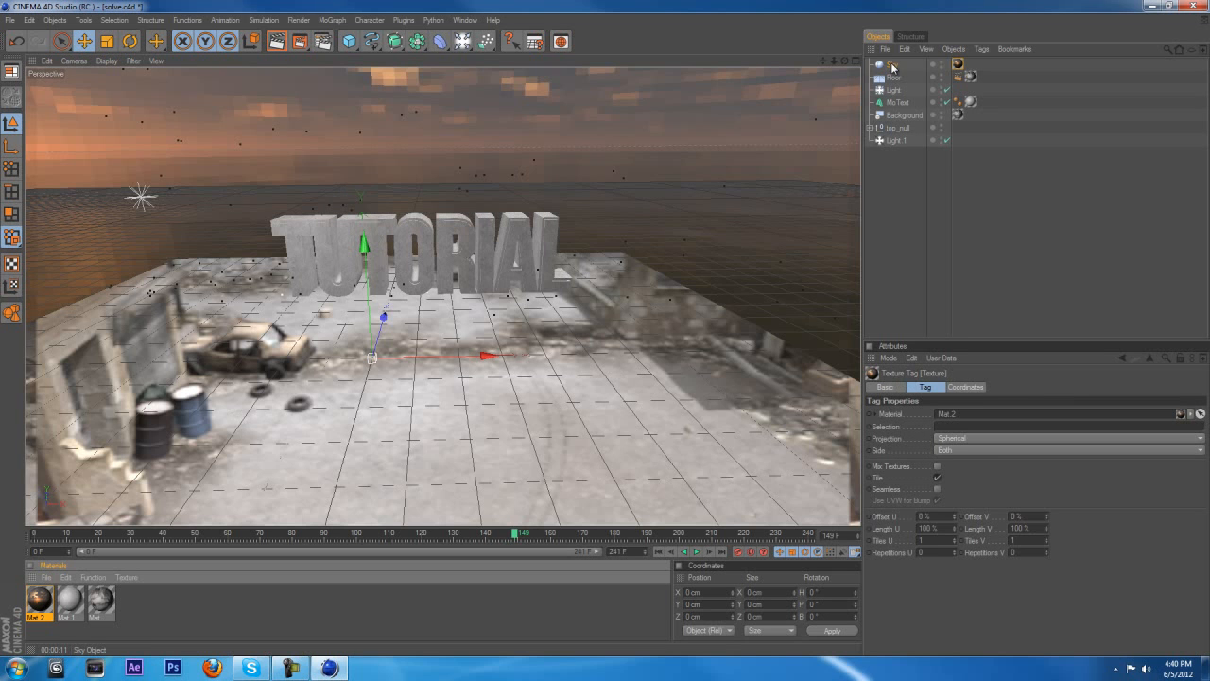
- Give the Sky a Compositing tag with Seen by Camera turned off, and scrub the timeline to frame 9
click(893, 66)
right_click(894, 70)
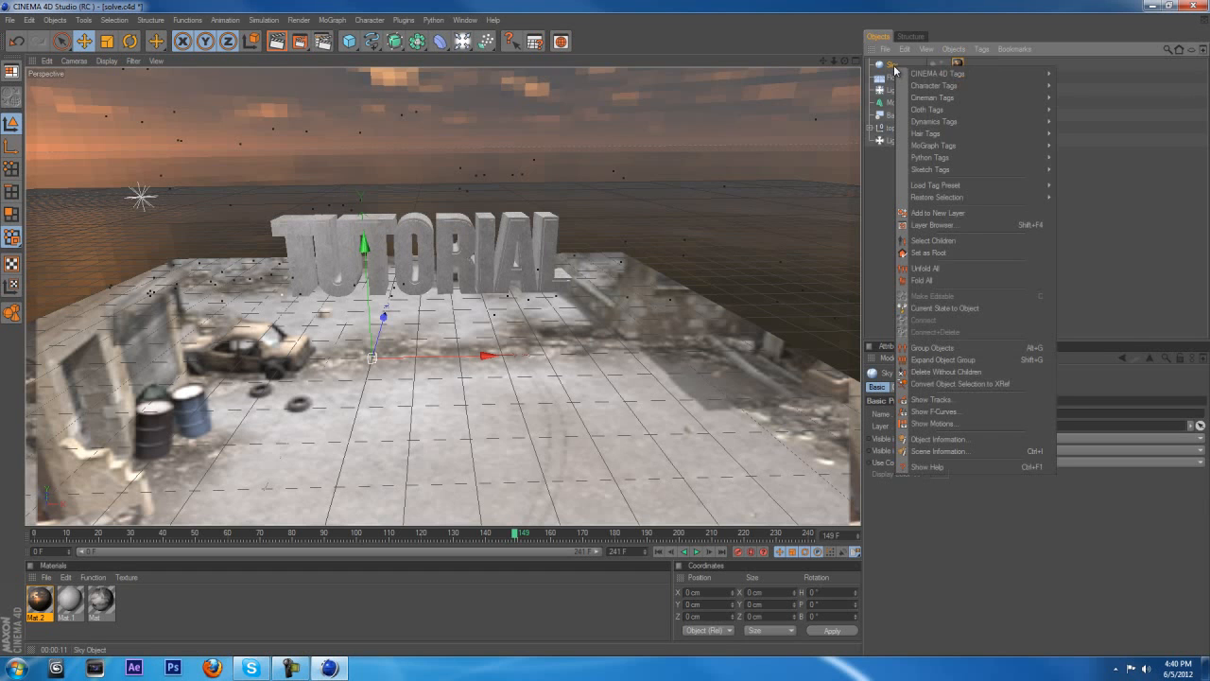
mouse_move(934, 75)
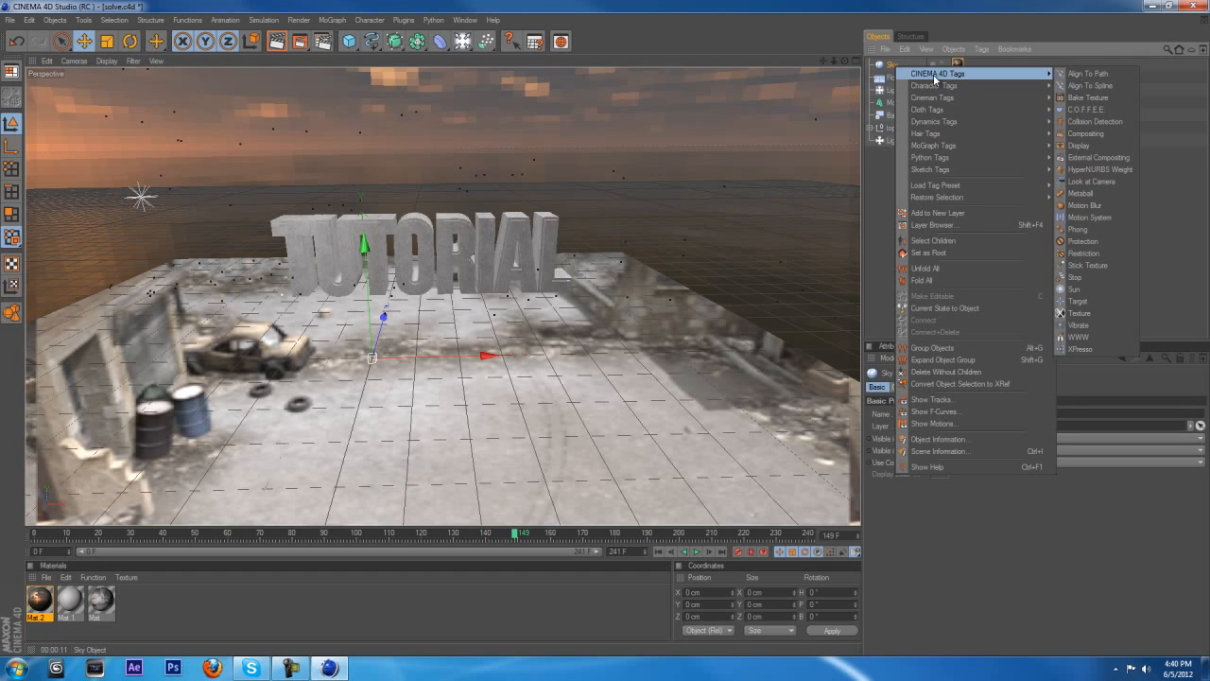
click(1096, 133)
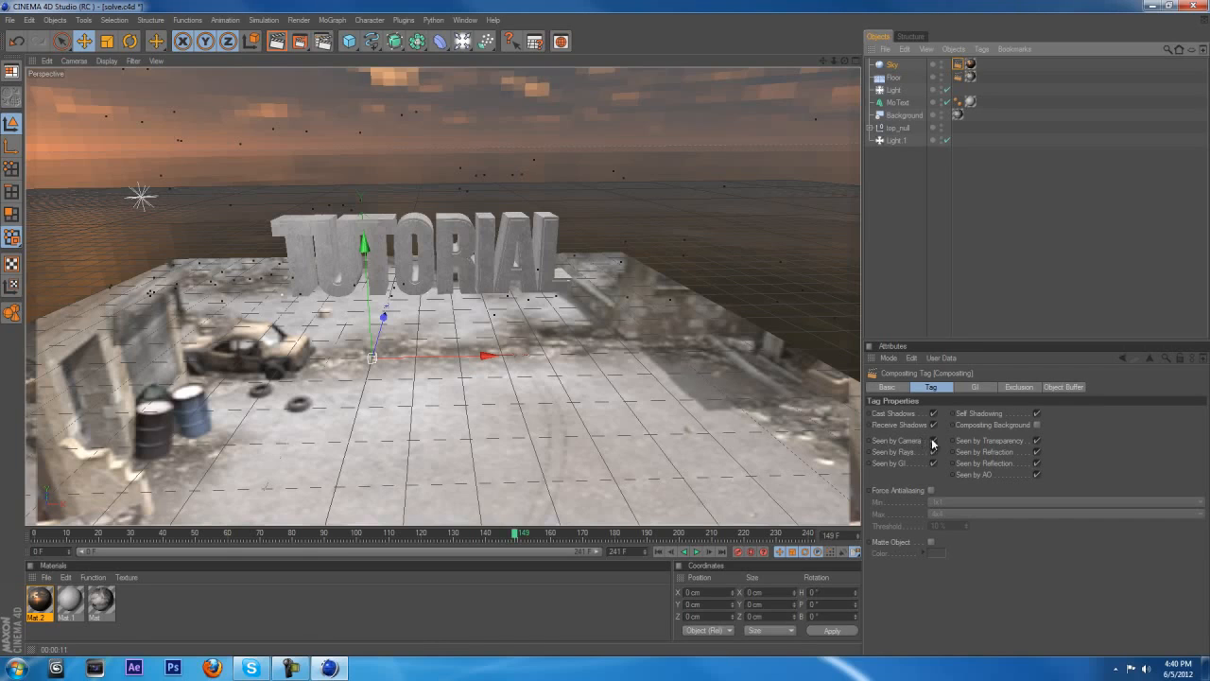
click(932, 441)
mouse_move(270, 536)
mouse_down()
mouse_move(338, 537)
mouse_move(274, 536)
mouse_move(313, 536)
mouse_move(296, 536)
mouse_up()
drag(226, 550, 65, 536)
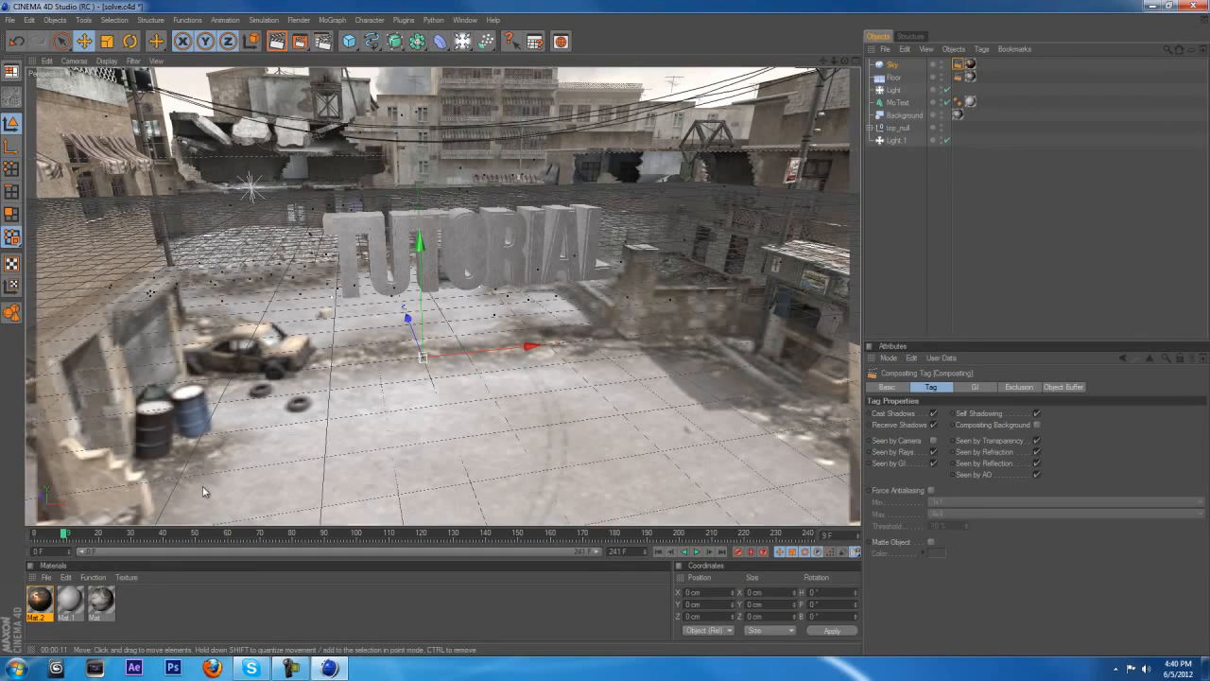
- Enable Reflection on the text material Mat.1 with 26% brightness and close the material editor
double_click(70, 599)
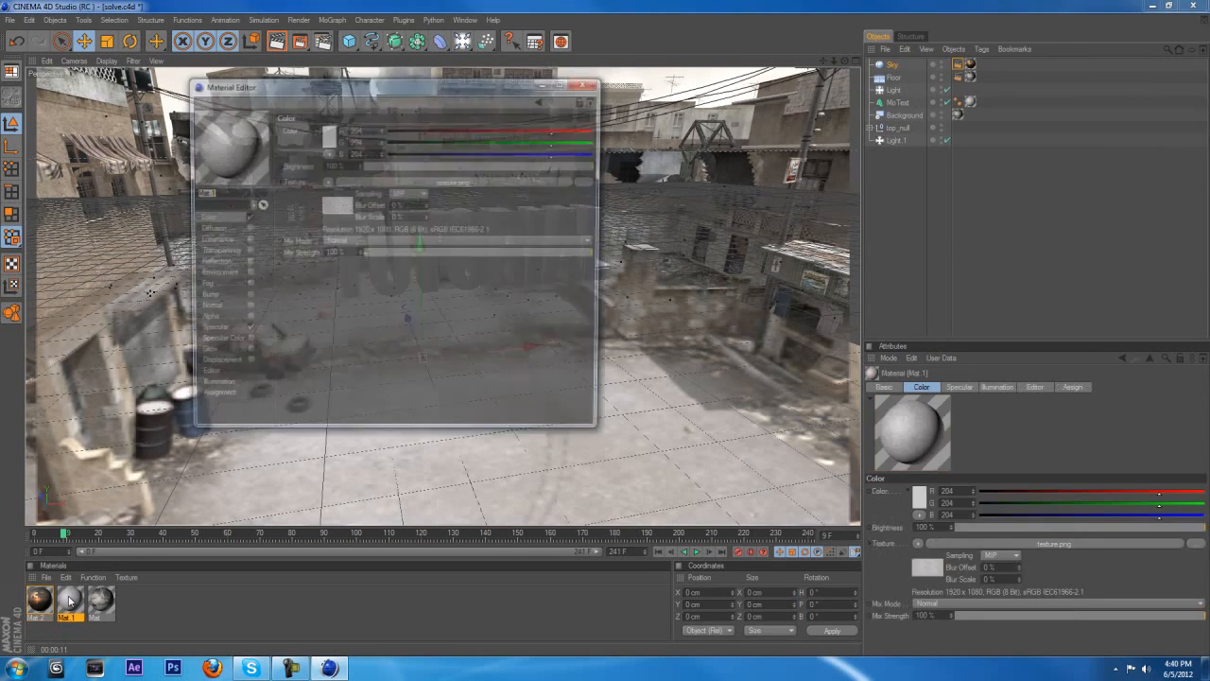
drag(358, 86, 333, 126)
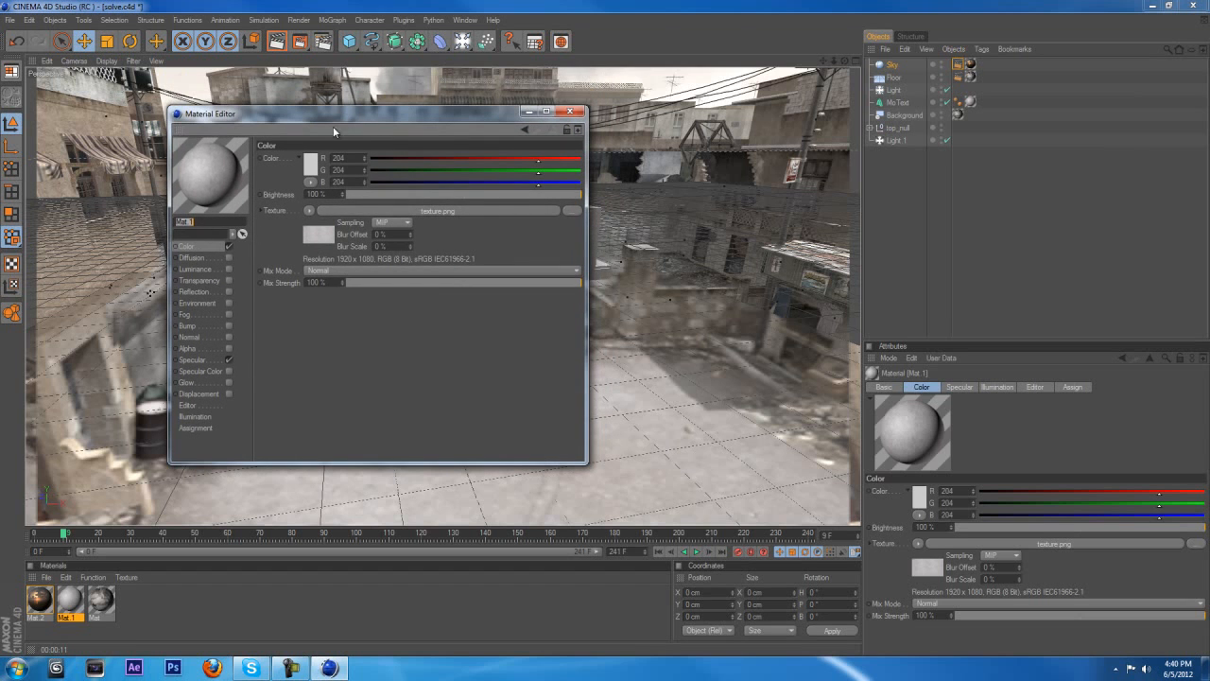
click(229, 291)
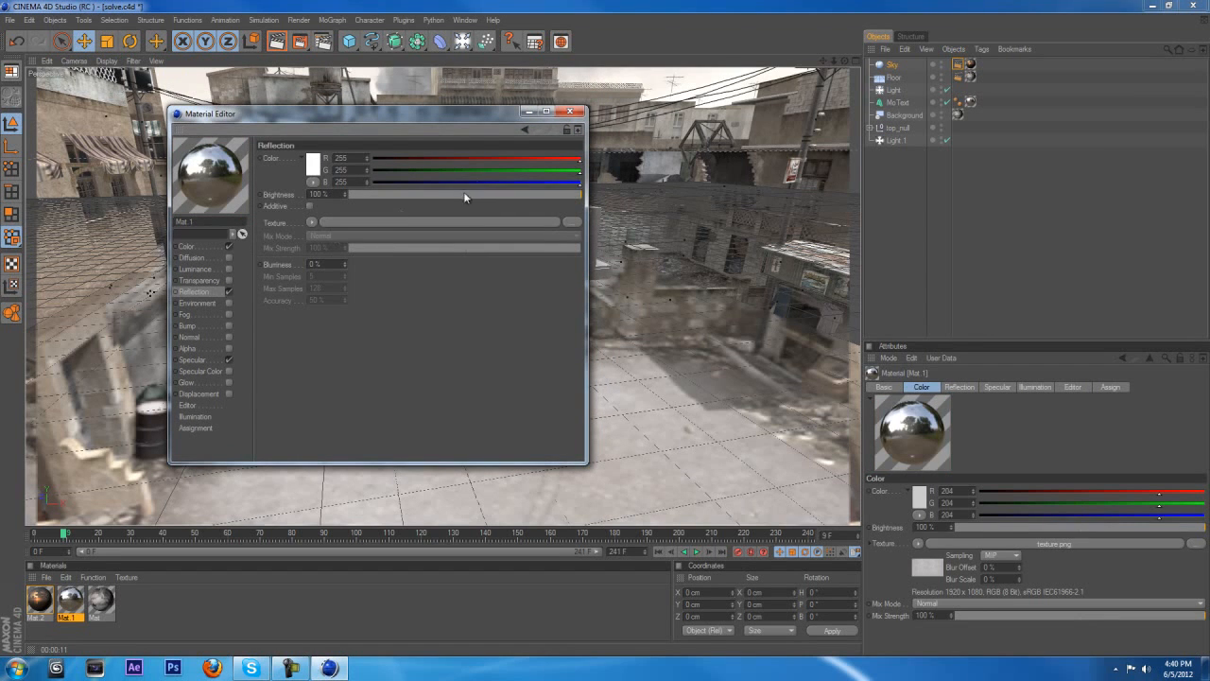
drag(464, 196, 415, 203)
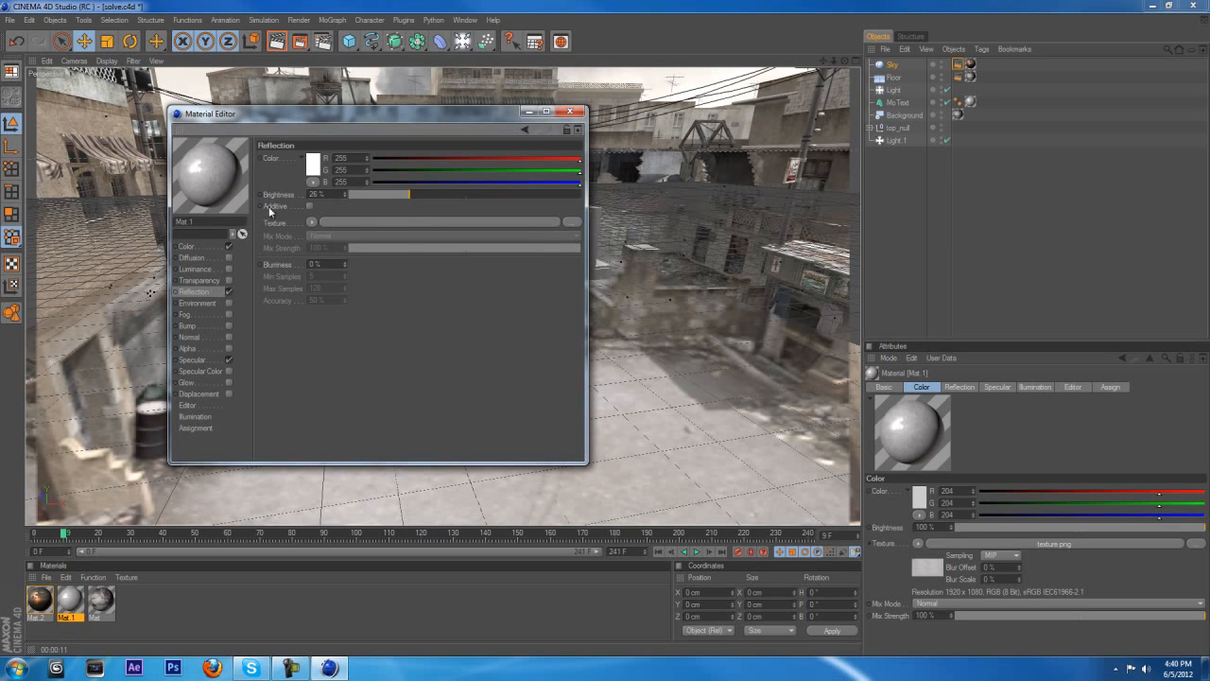
drag(293, 112, 306, 129)
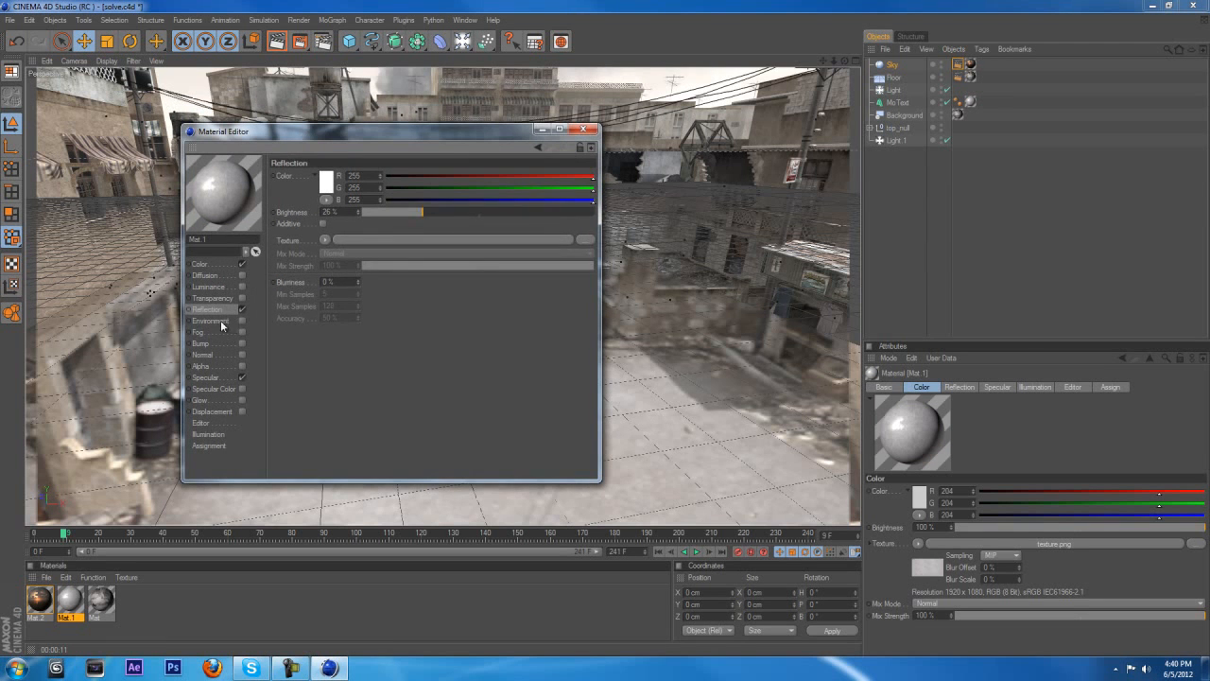
click(214, 333)
click(584, 130)
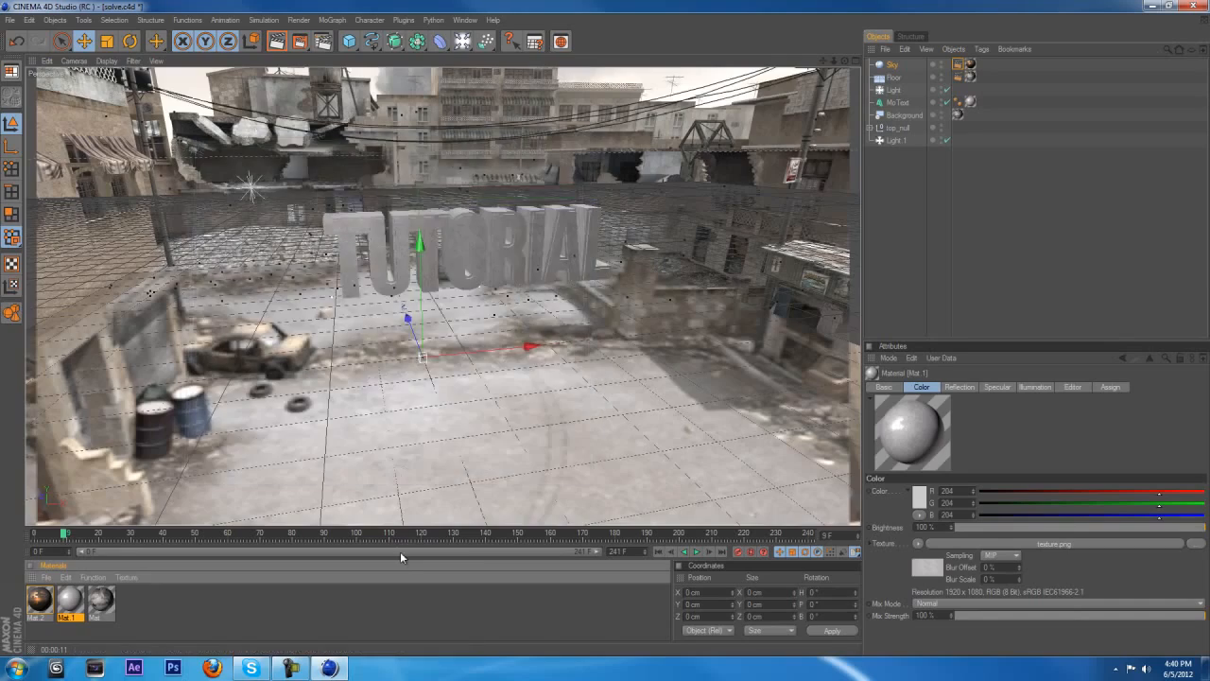
- Preview-render the view at frames 201 and 241 to check the text's reflections, and return to frame 0
drag(410, 535, 681, 501)
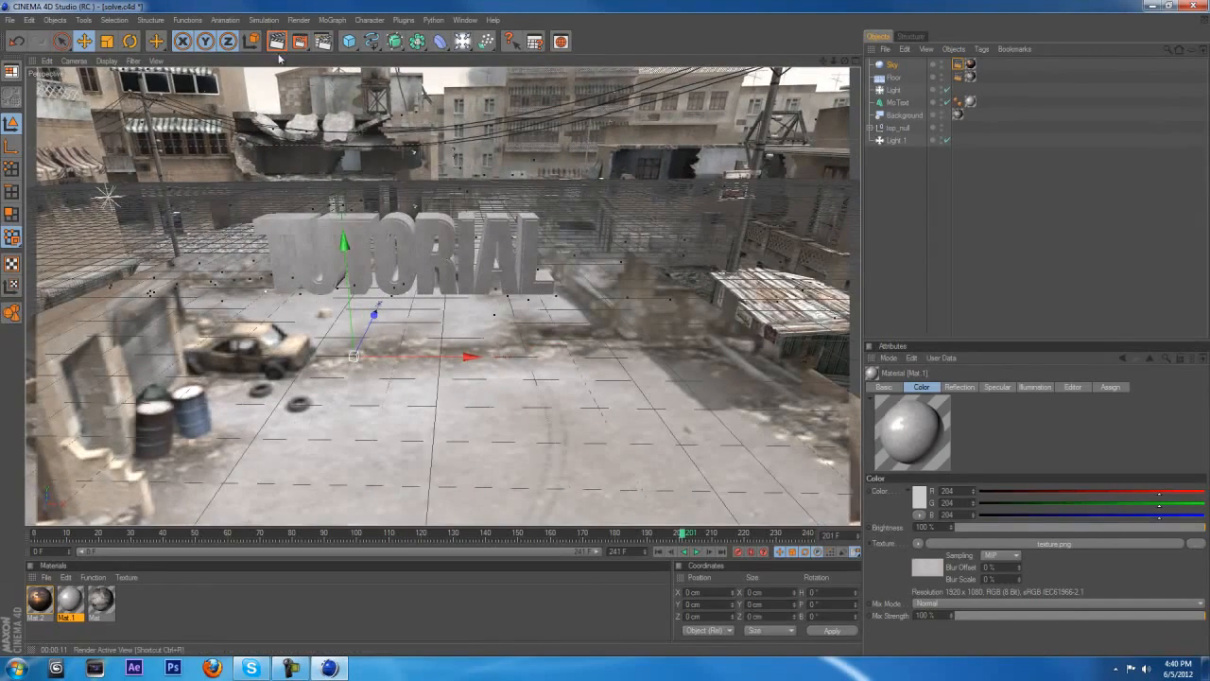
click(277, 42)
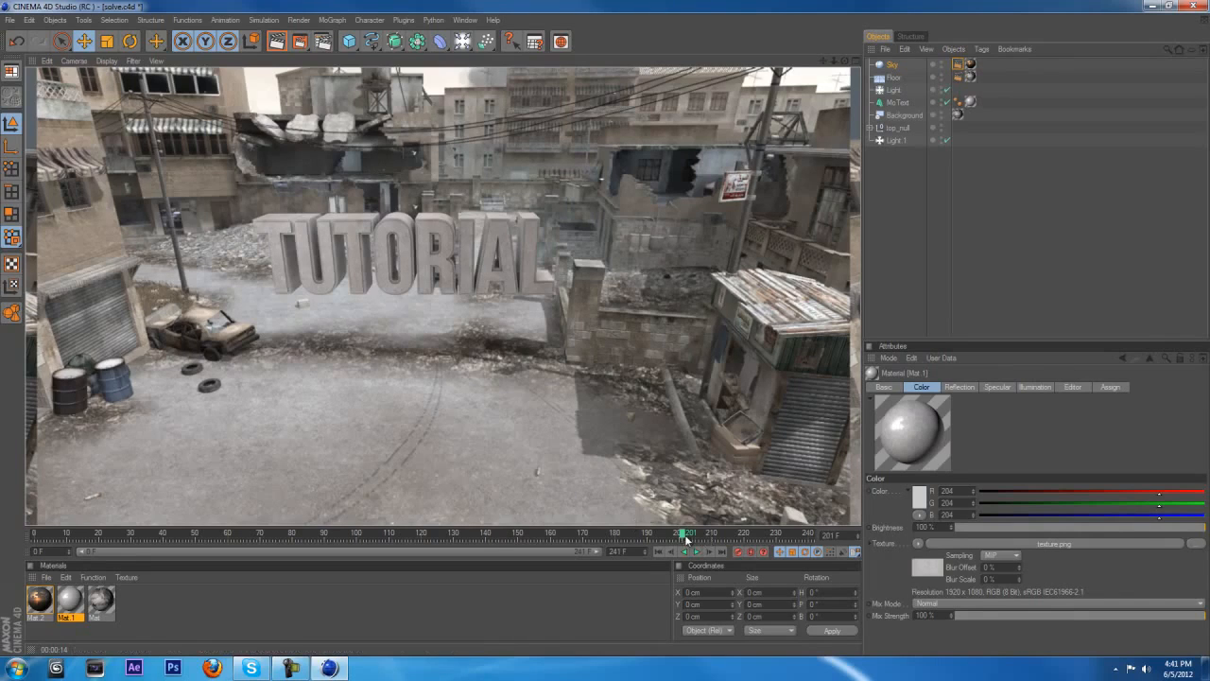
click(597, 535)
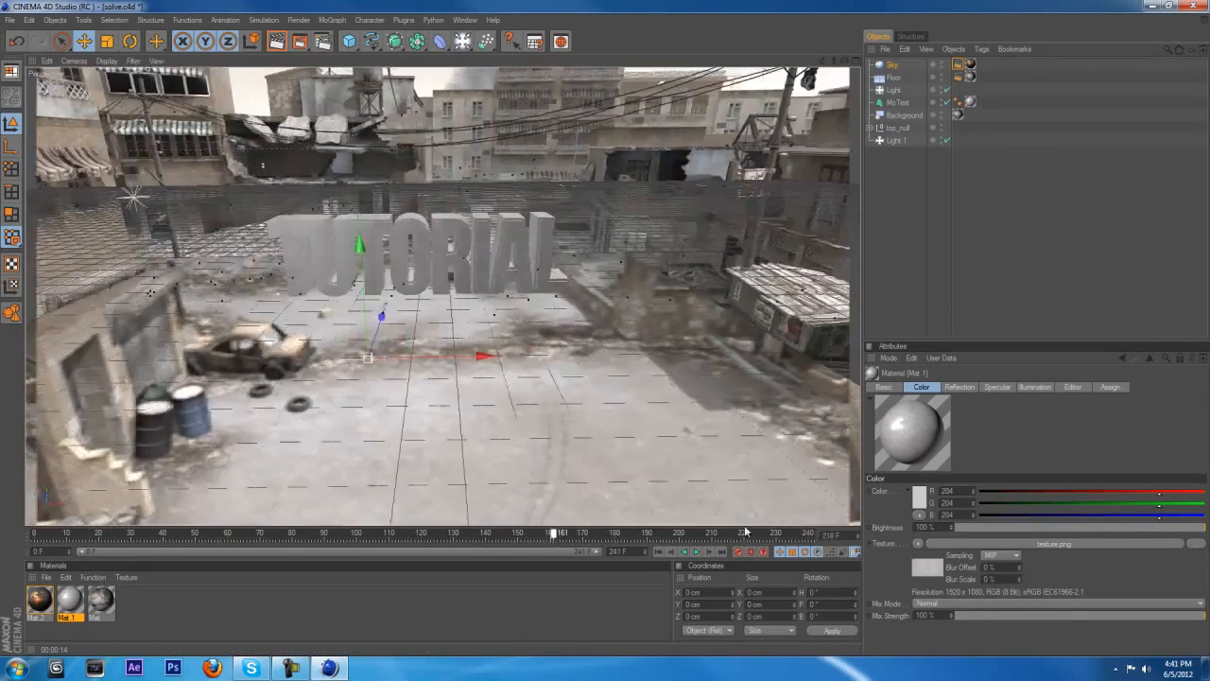
click(278, 43)
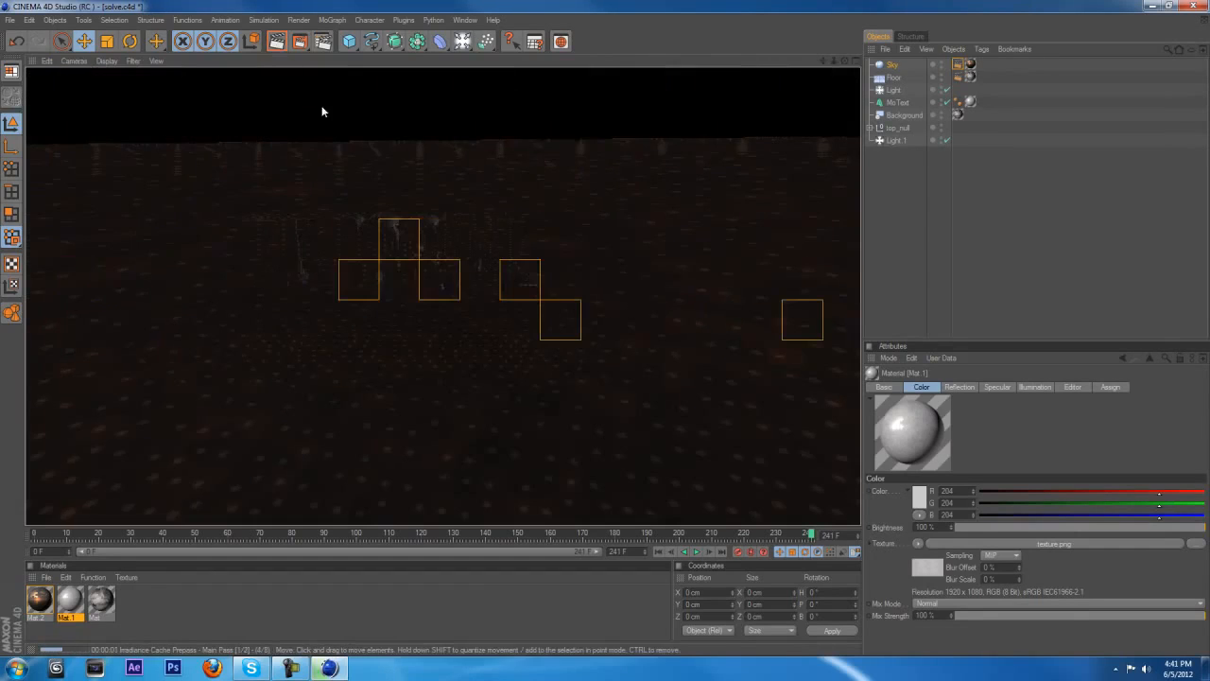
click(322, 109)
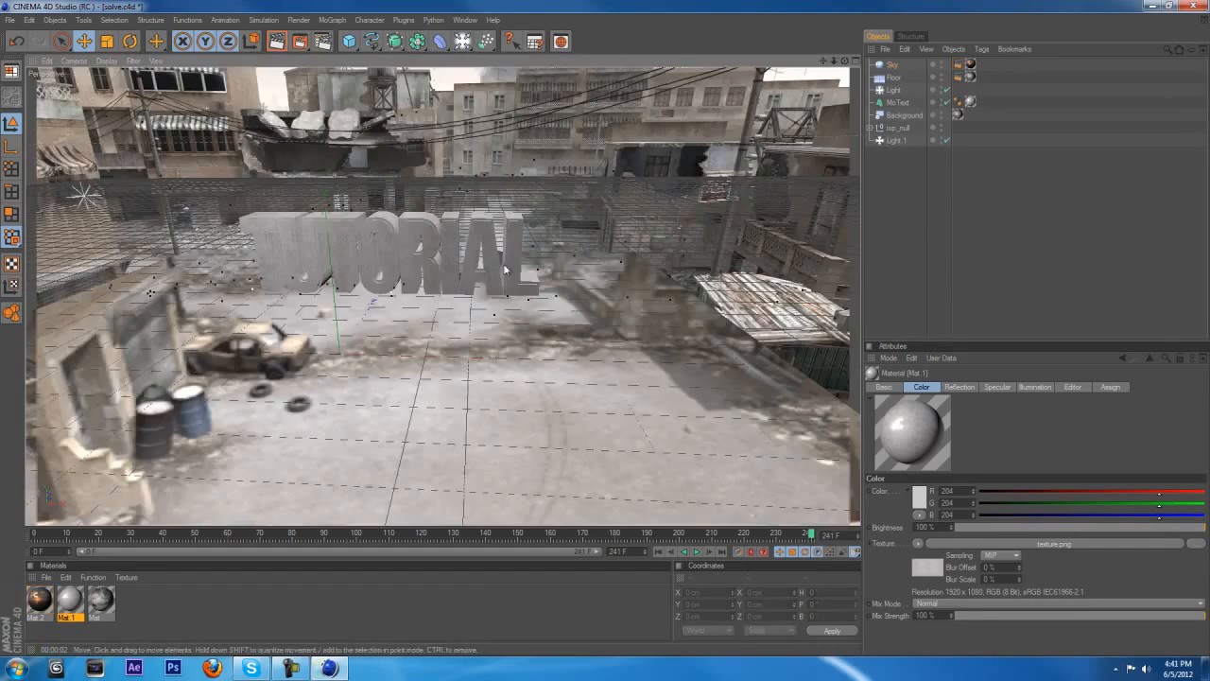
drag(810, 537, 881, 606)
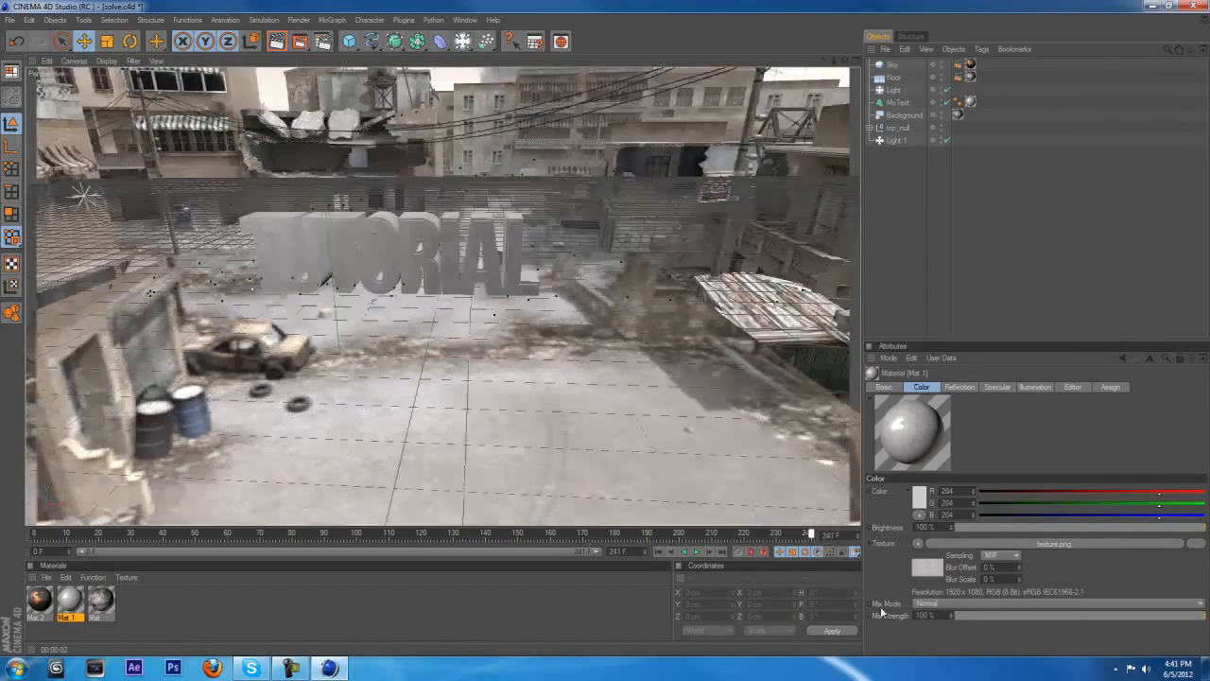
drag(949, 620, 3, 545)
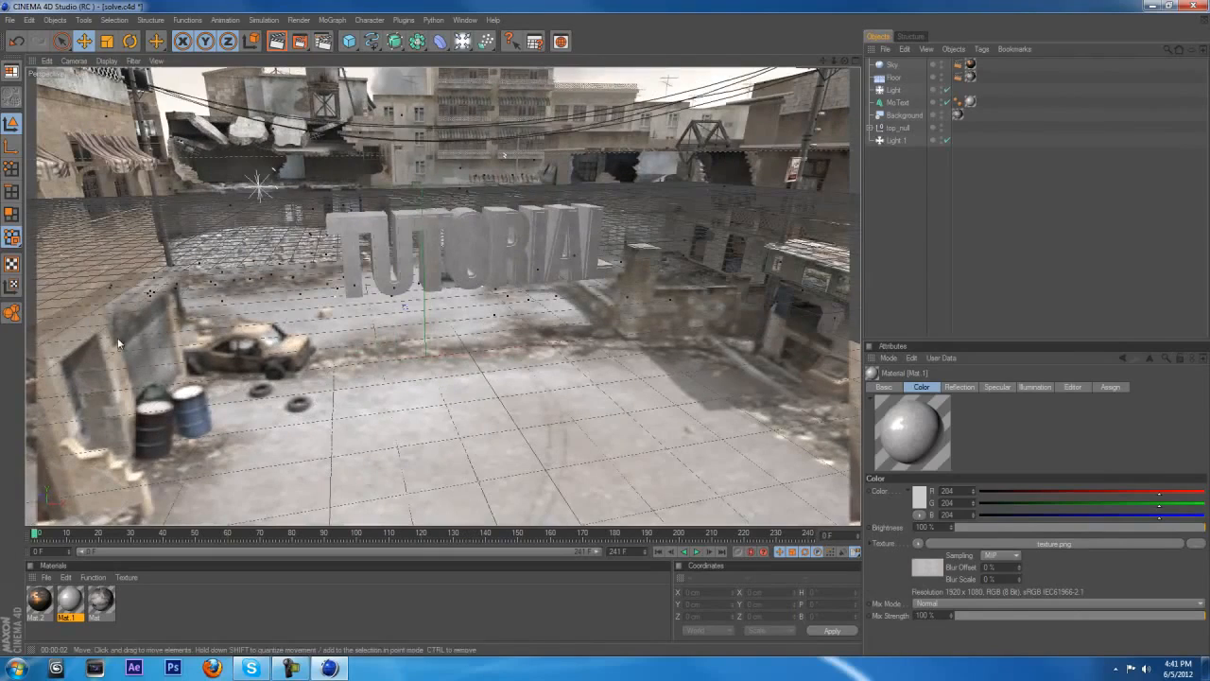
- Open the render settings and review the Save and Multi-Pass options
click(322, 41)
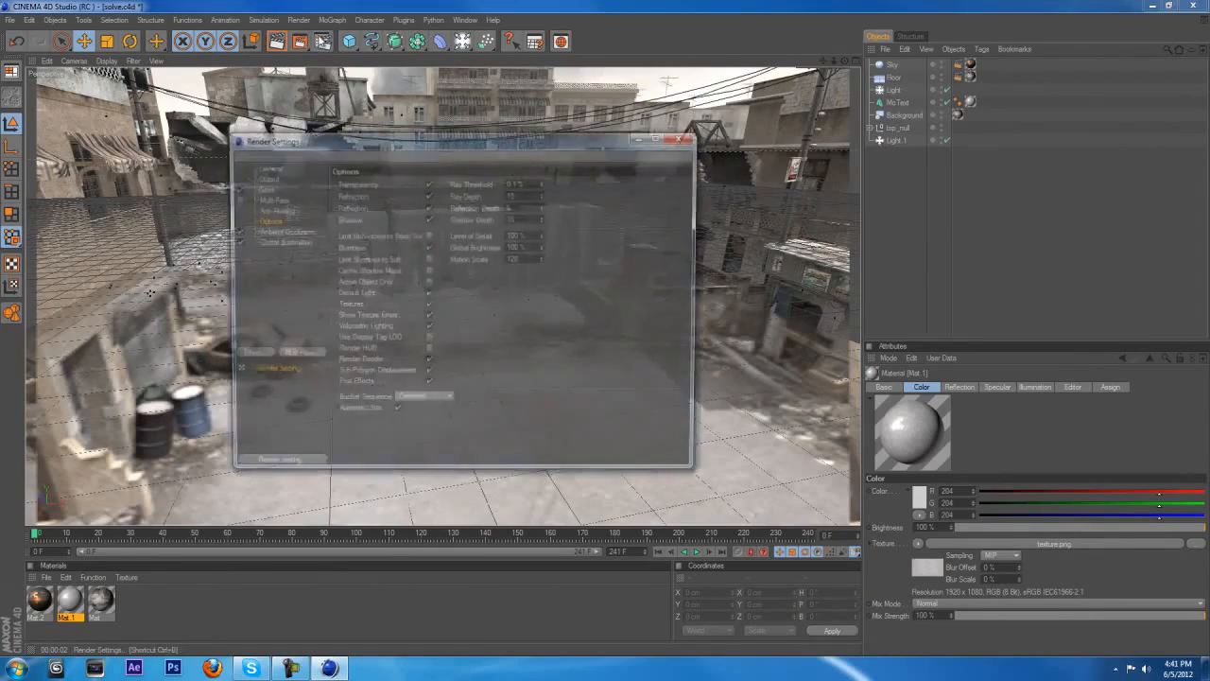
mouse_move(380, 134)
mouse_down()
mouse_move(346, 128)
mouse_move(434, 441)
mouse_move(401, 149)
mouse_move(358, 132)
mouse_up()
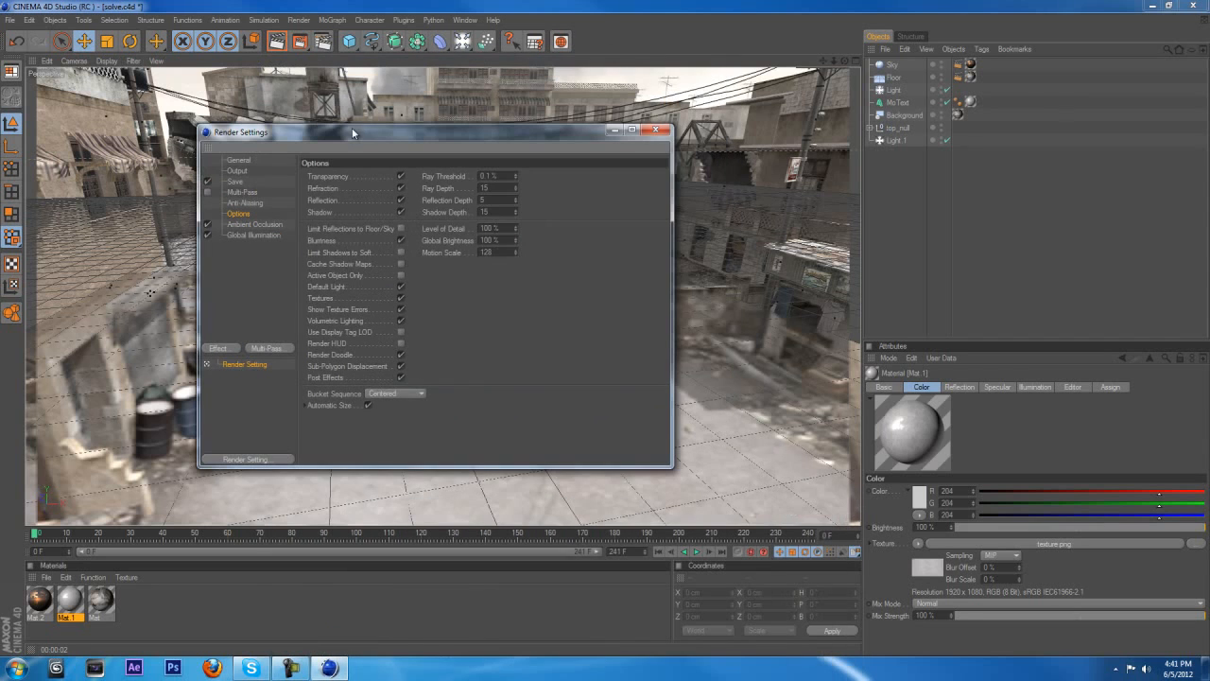
click(236, 182)
drag(381, 129, 284, 193)
click(147, 239)
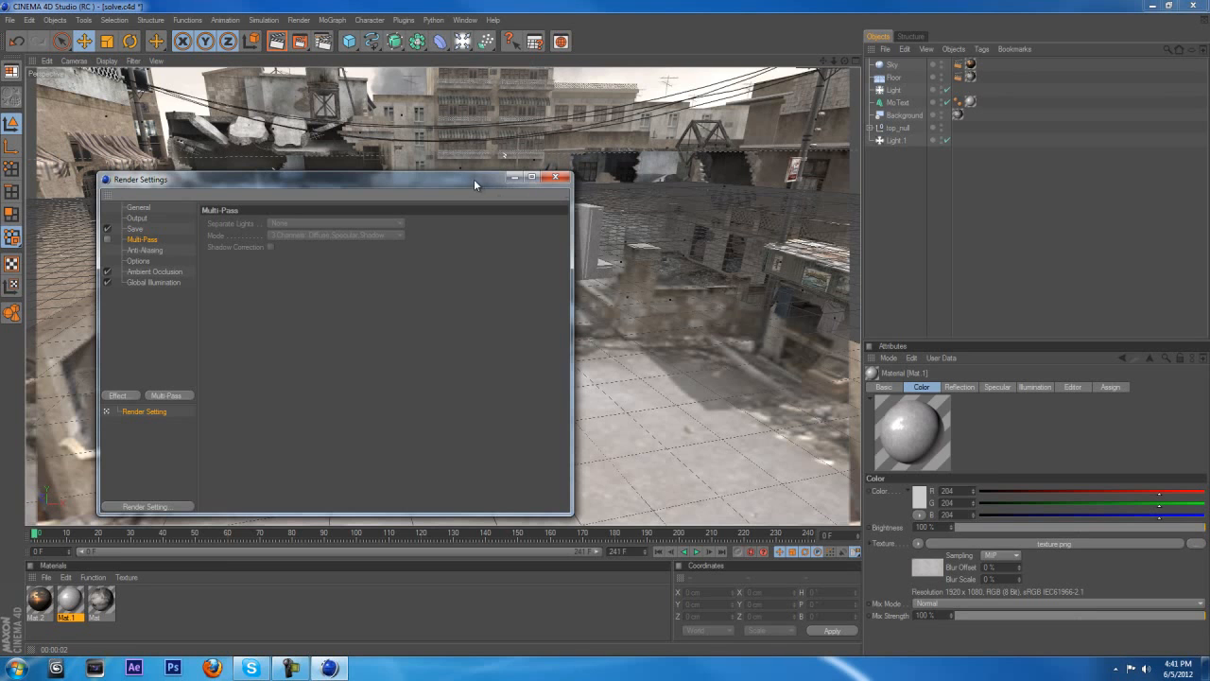
drag(474, 178, 449, 163)
- Delete the Background object from the scene and move the render settings window out of the way
click(918, 115)
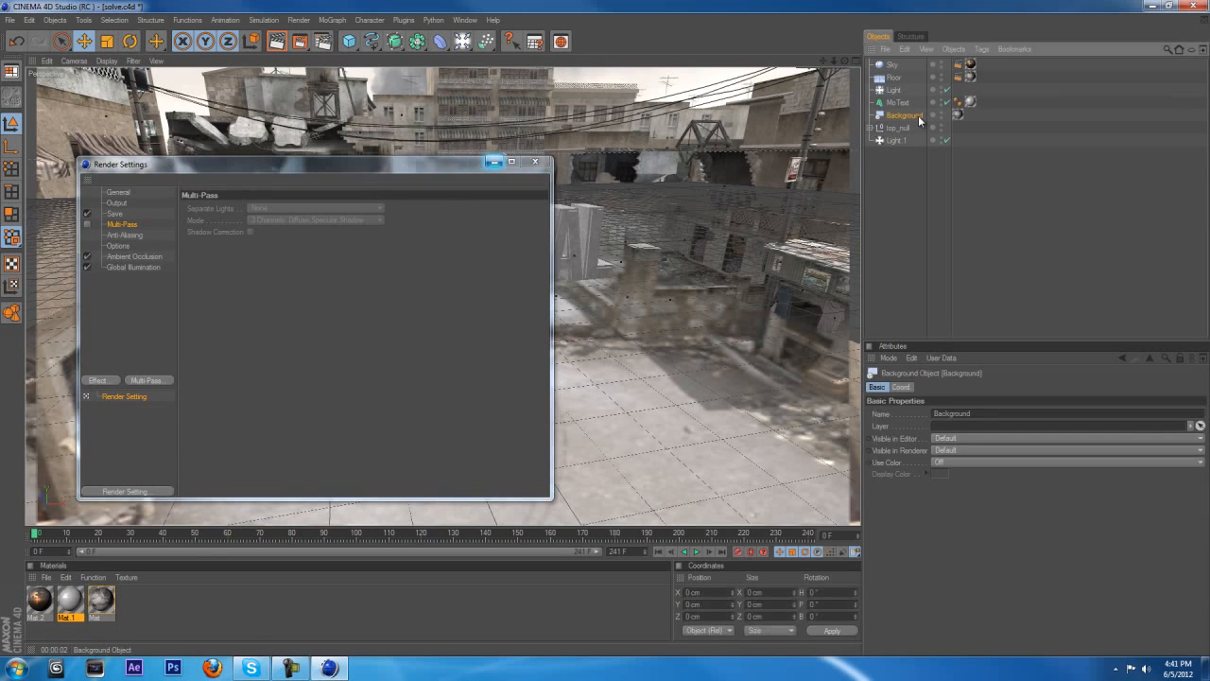
key(Delete)
drag(455, 165, 525, 282)
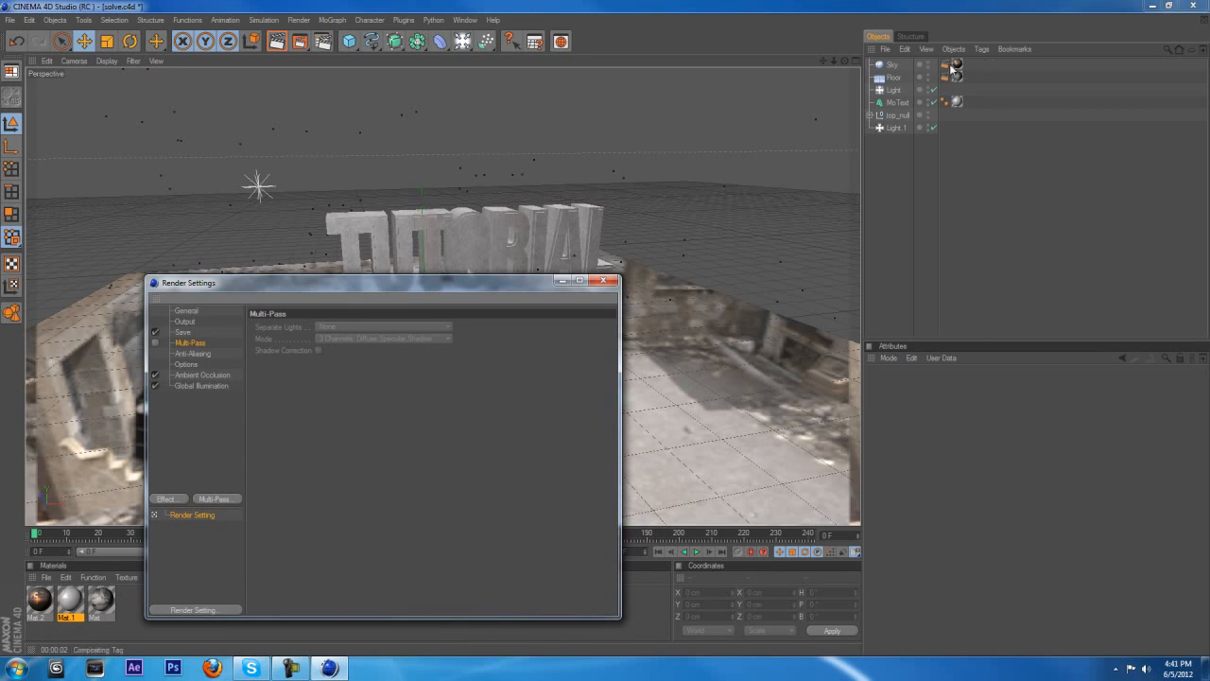
- Select the Floor object and inspect the properties of its texture tag
click(898, 77)
click(957, 78)
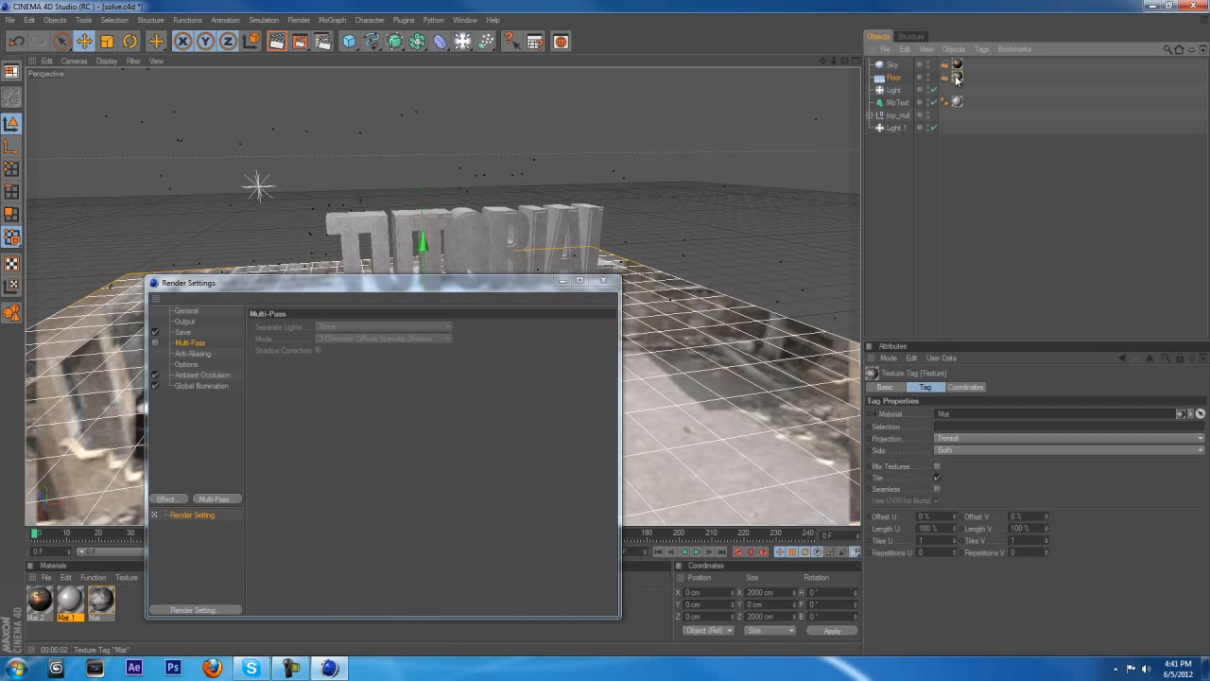
click(896, 81)
- Create a new material, view the Shadow Catcher option among its Alpha channel textures without applying it, and close the material editor
drag(504, 286, 483, 158)
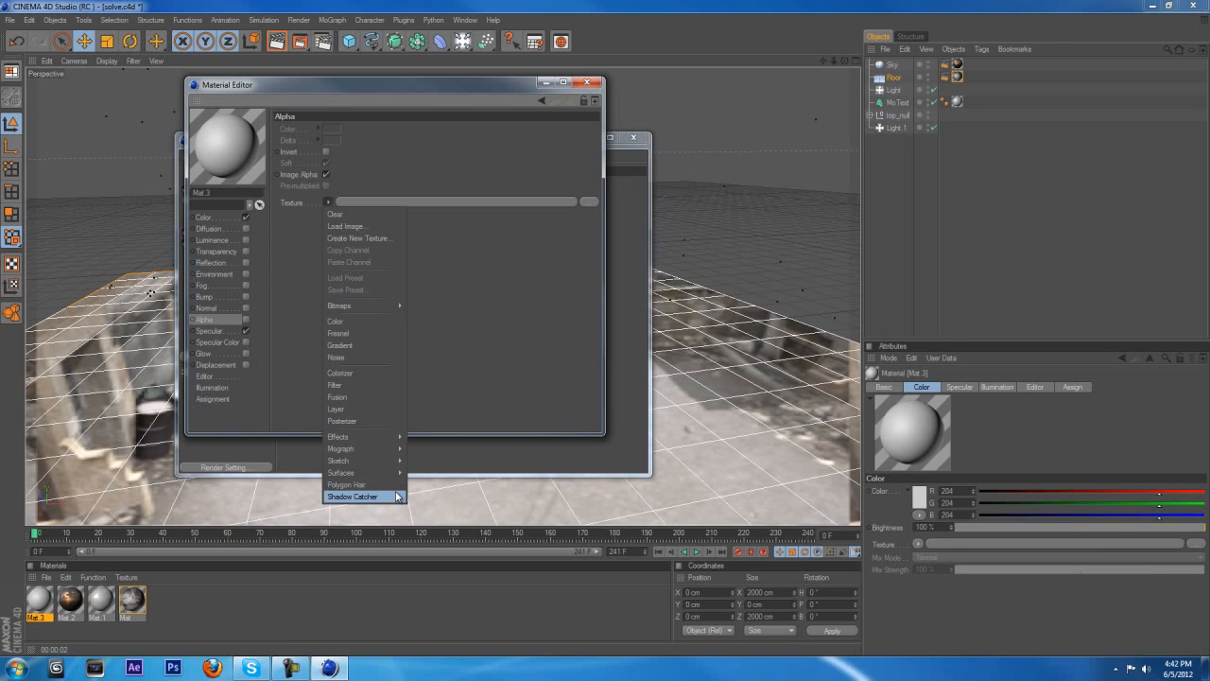
click(494, 394)
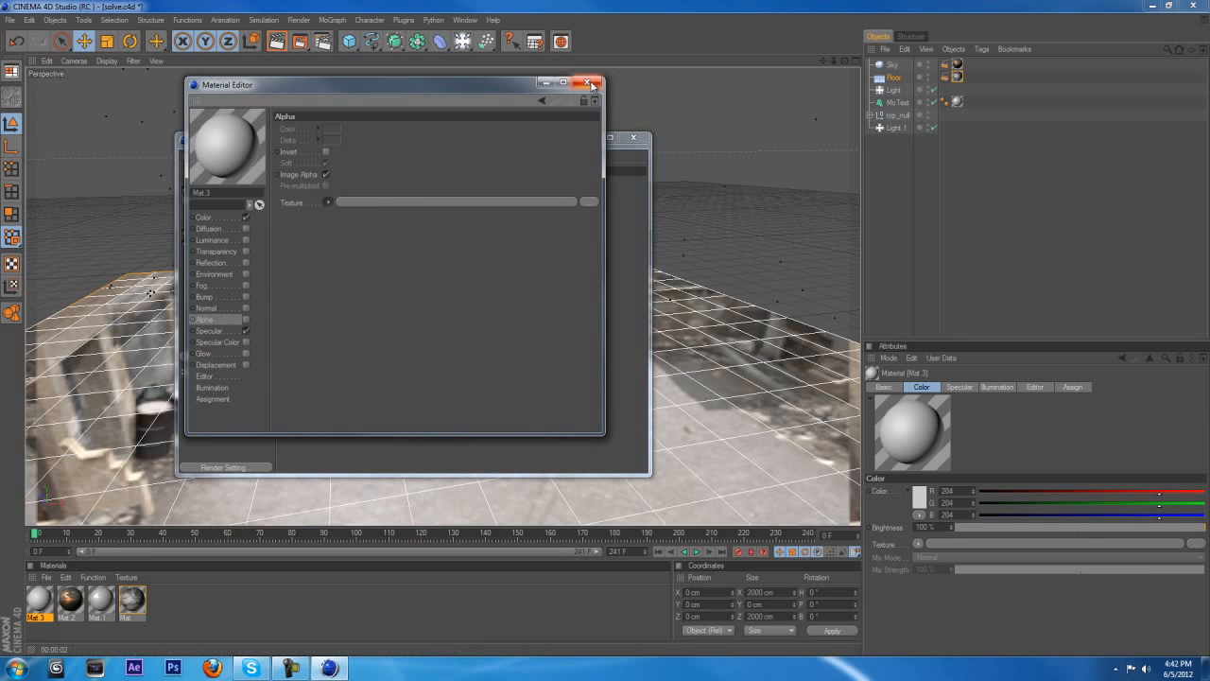
drag(473, 81, 494, 125)
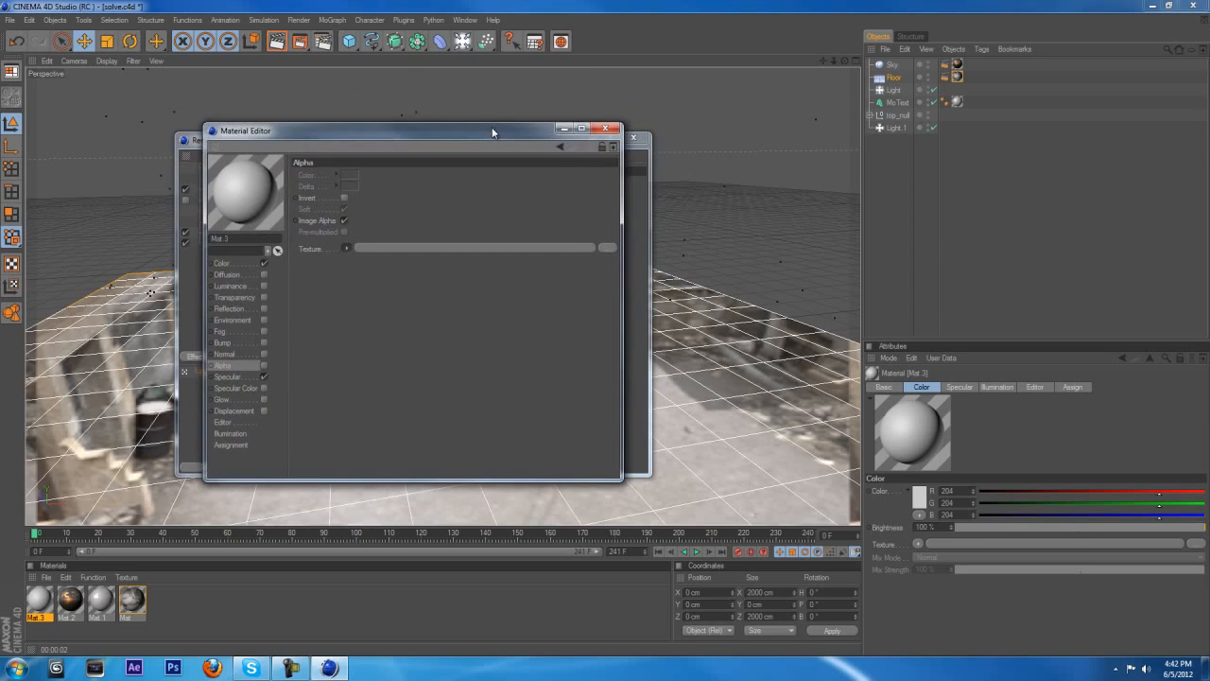
click(603, 125)
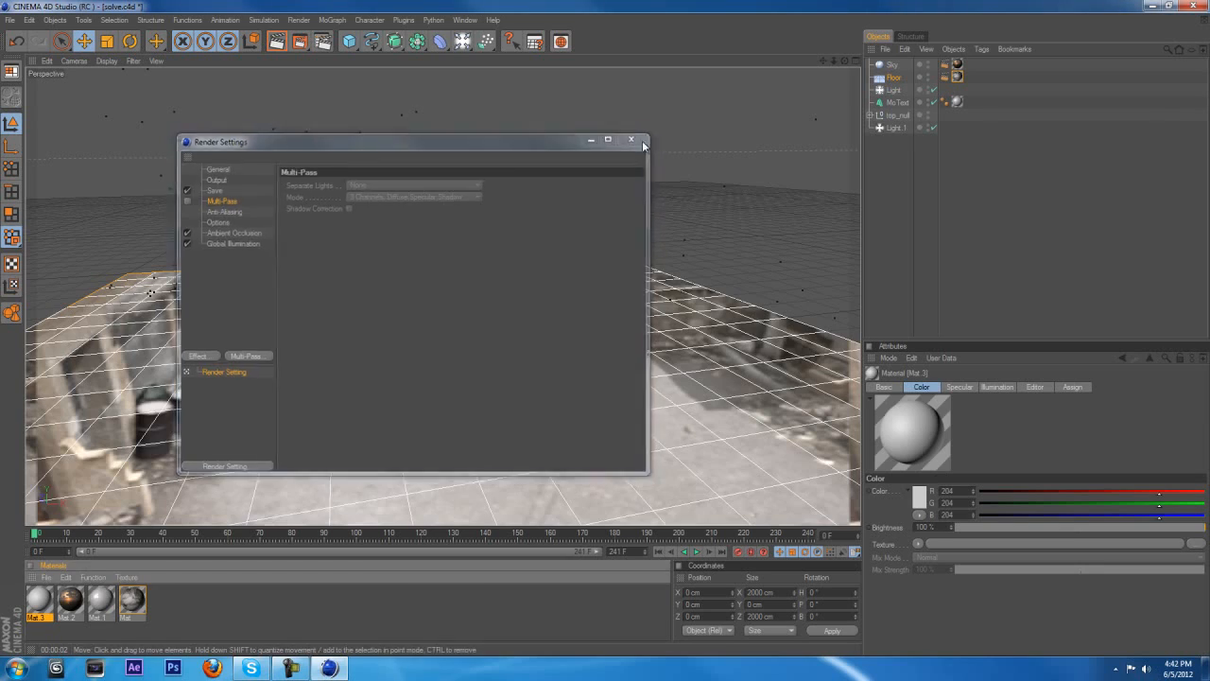
- Close the render settings and scrub the timeline to frame 120 and back to frame 80 to review the tracked text
click(634, 137)
drag(225, 532, 421, 548)
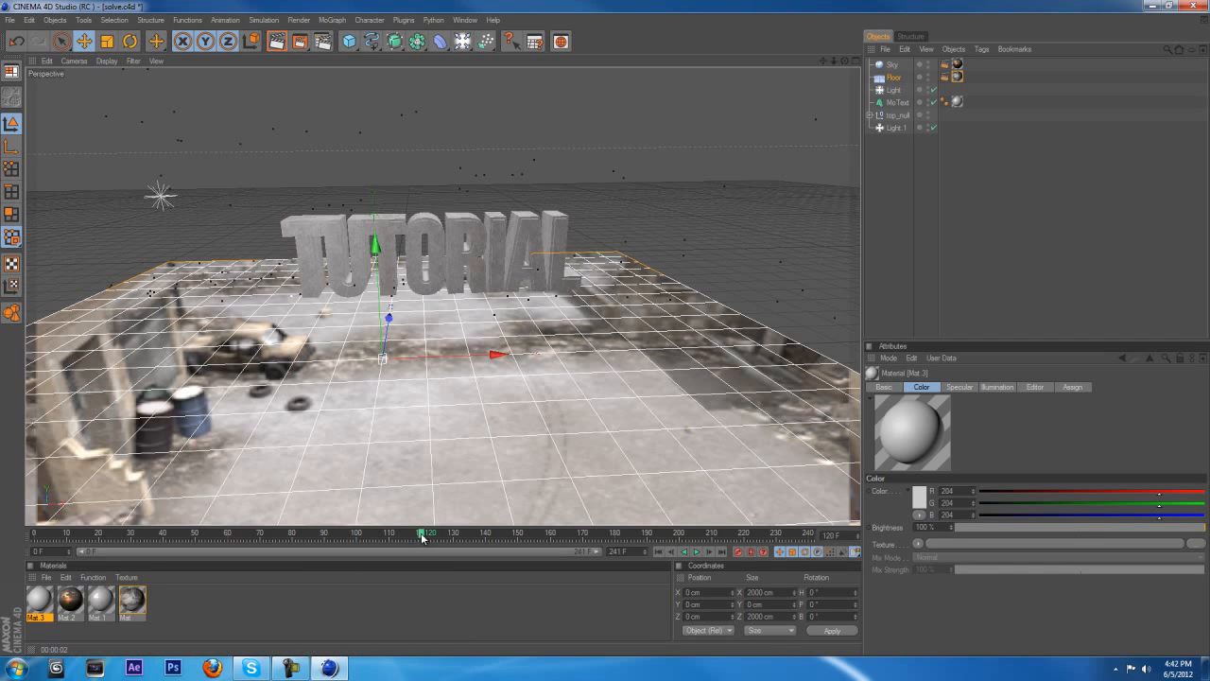
drag(421, 537, 293, 566)
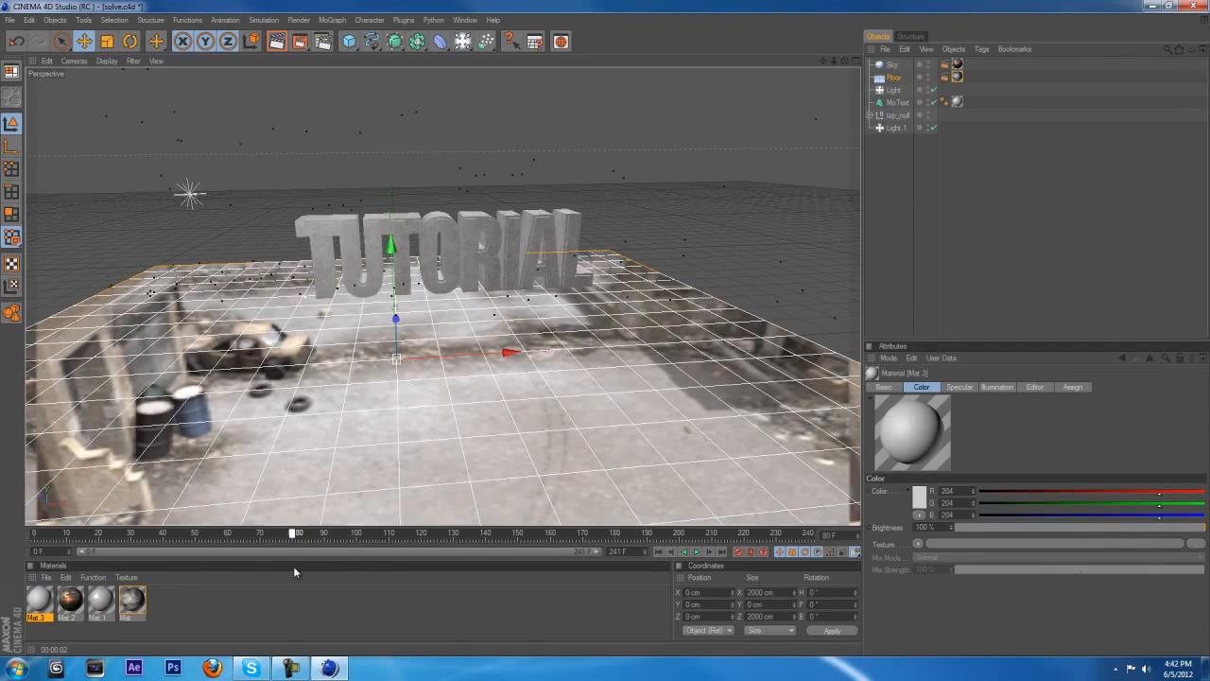